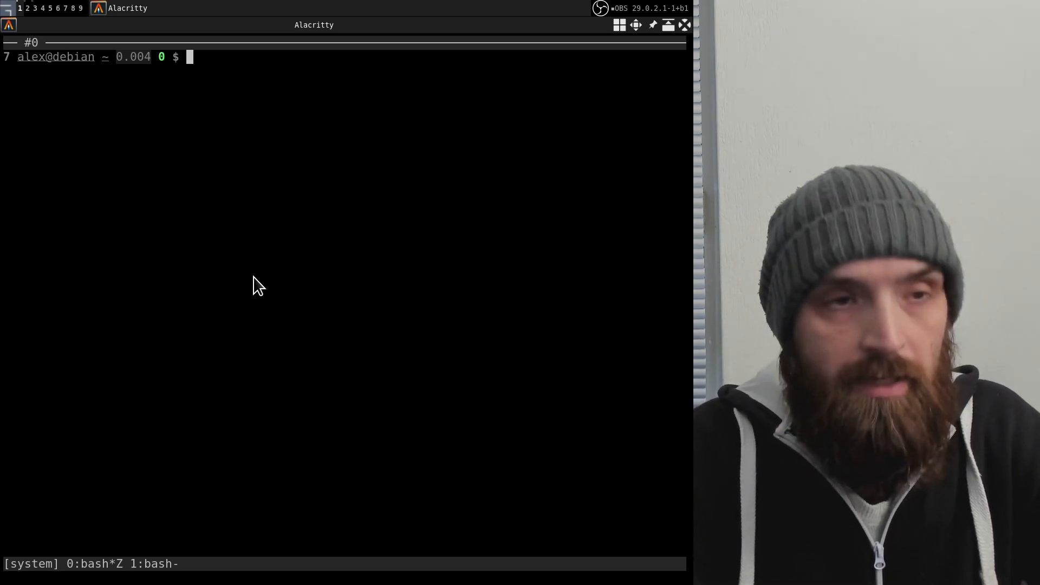
Enter the OBS install command as a shell comment: # sudo apt install obs-studio.
text(sudo )
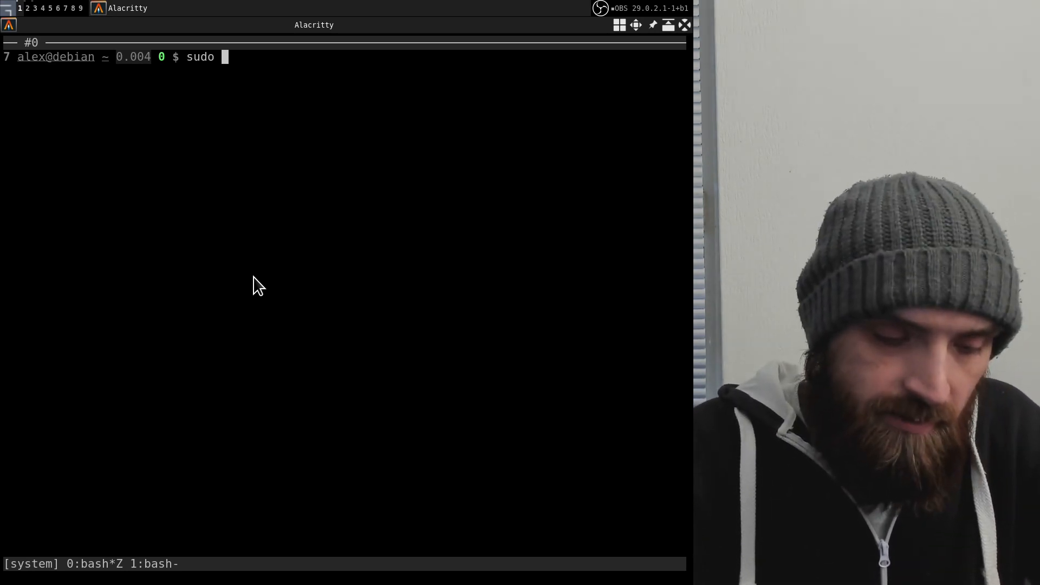
text(apt )
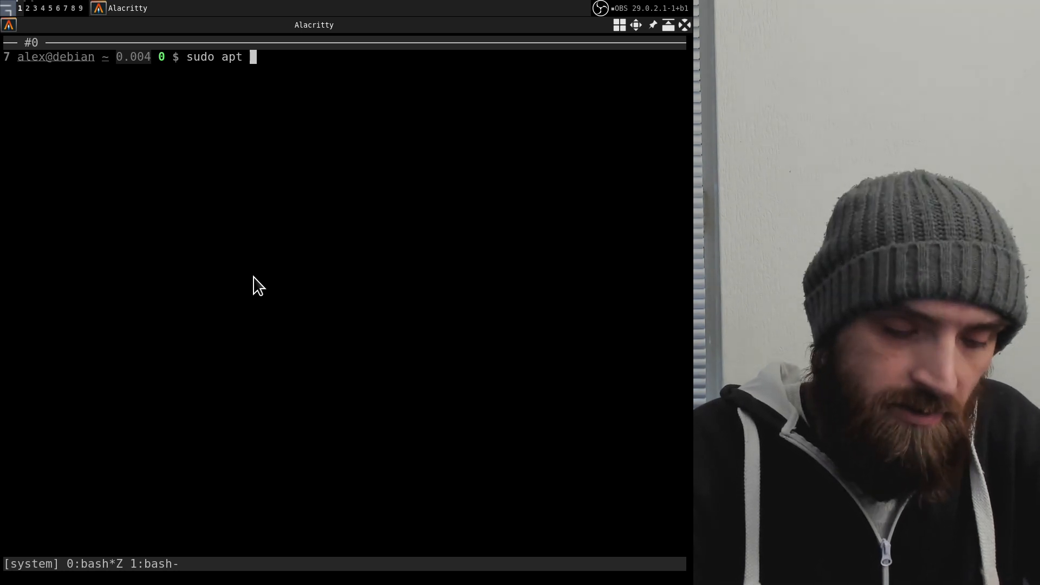
text(in)
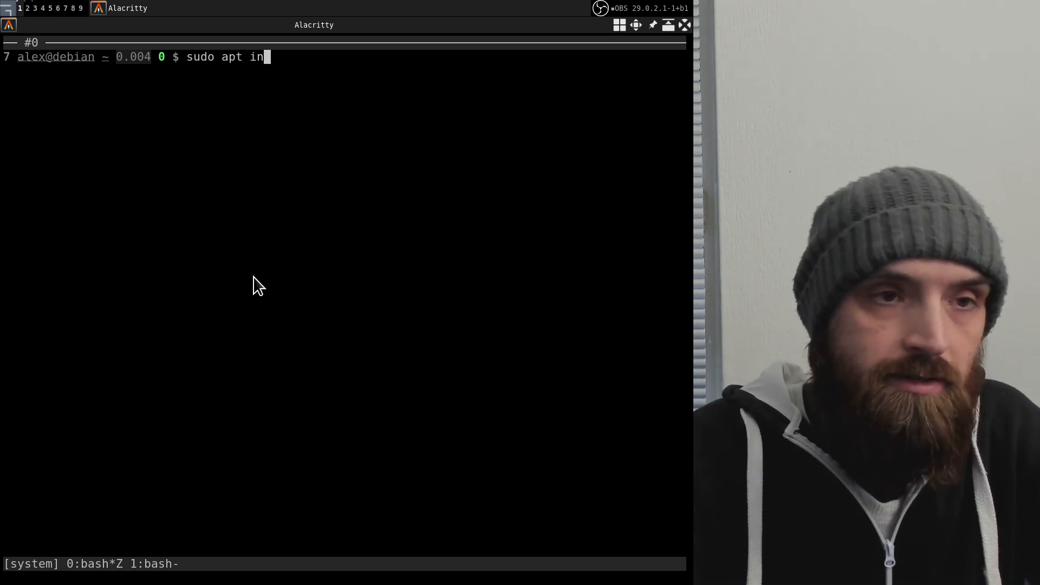
text(stall obs-studo)
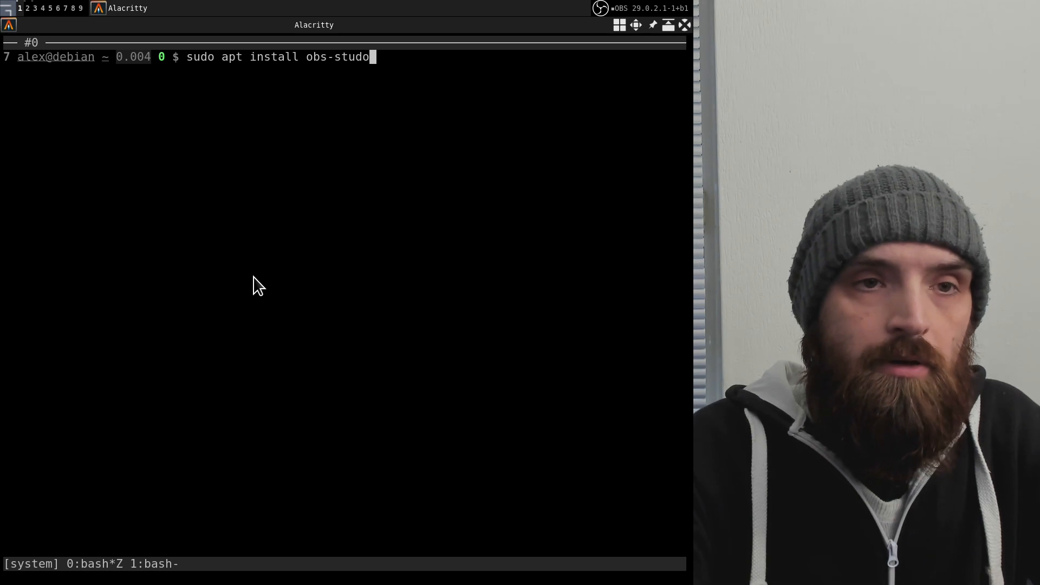
key(BackSpace)
text(iuo)
key(BackSpace)
text(o)
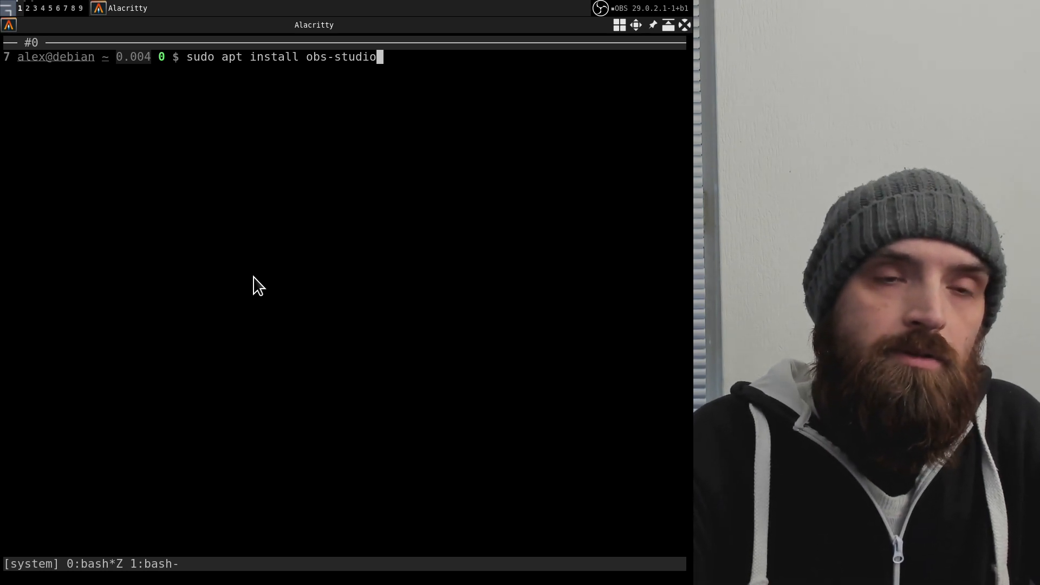
key(Home)
text(#)
key(Return)
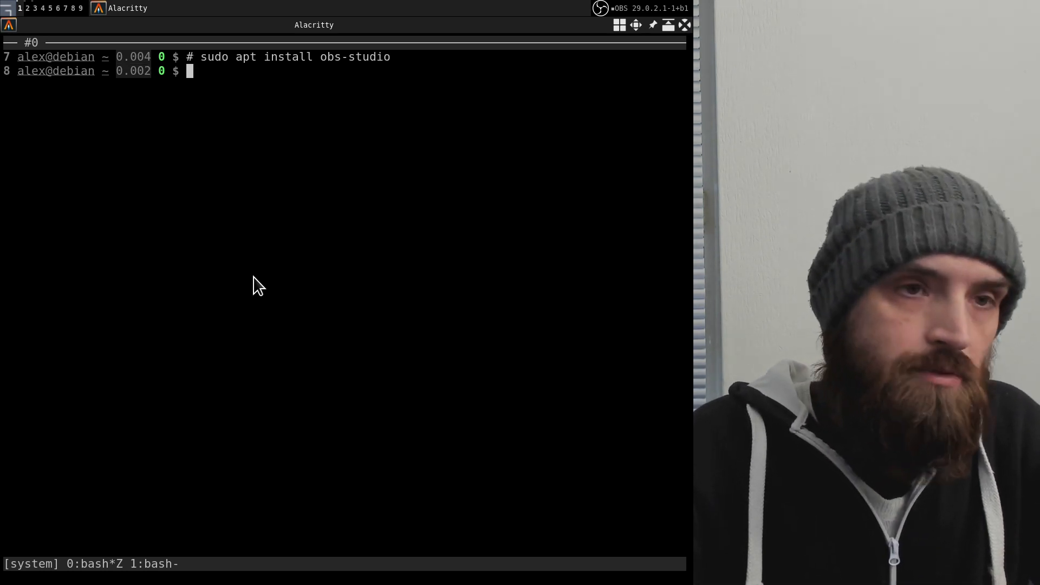
Write the command sudo apt install pulseaudio pavucontrol at the prompt without running it.
text(sudo apt )
text(ap)
text(nstal)
key(BackSpace)
key(BackSpace)
key(BackSpace)
key(BackSpace)
key(BackSpace)
key(BackSpace)
key(BackSpace)
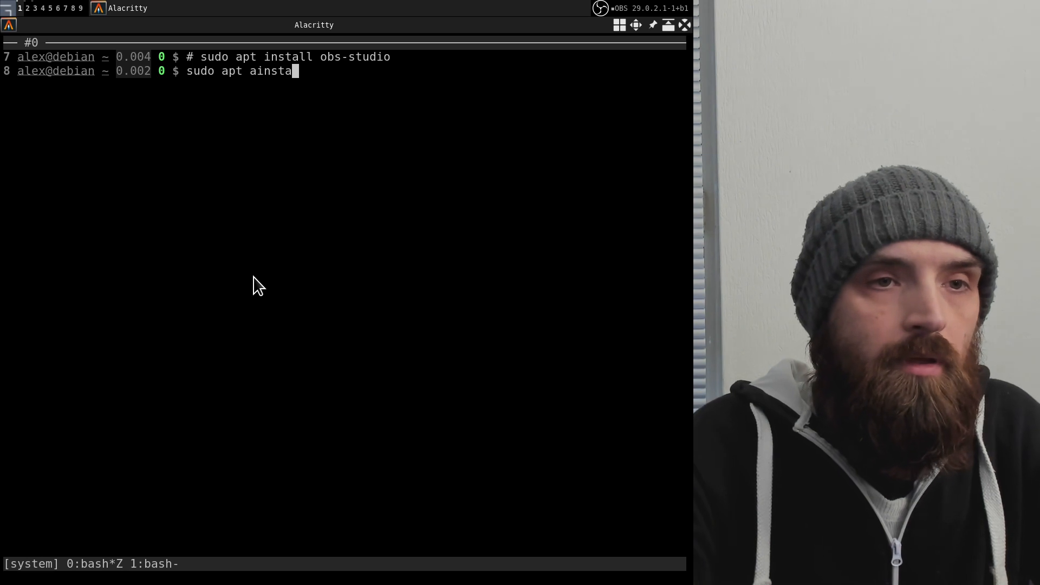
text(install)
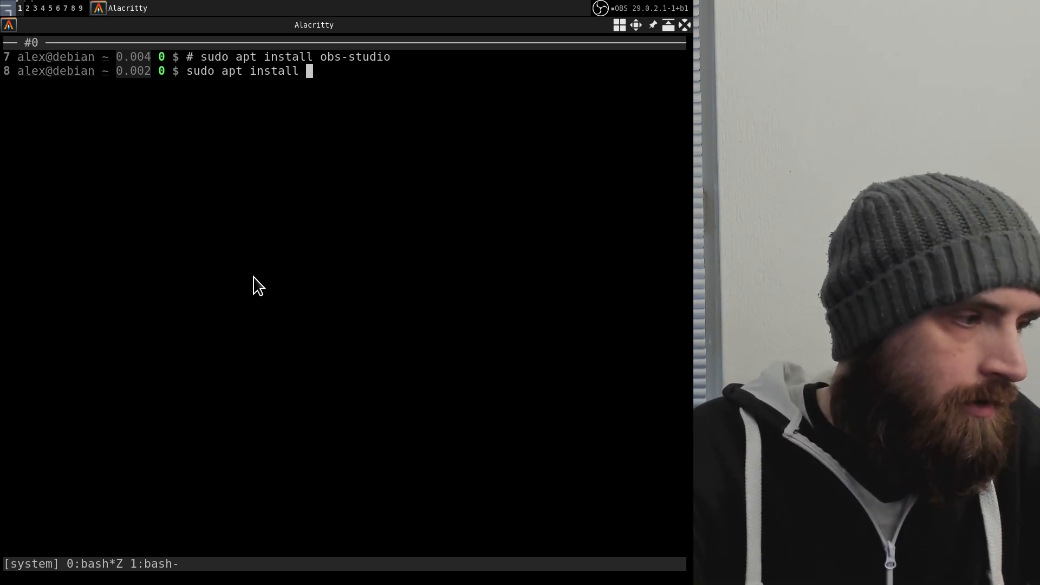
text(pulsea)
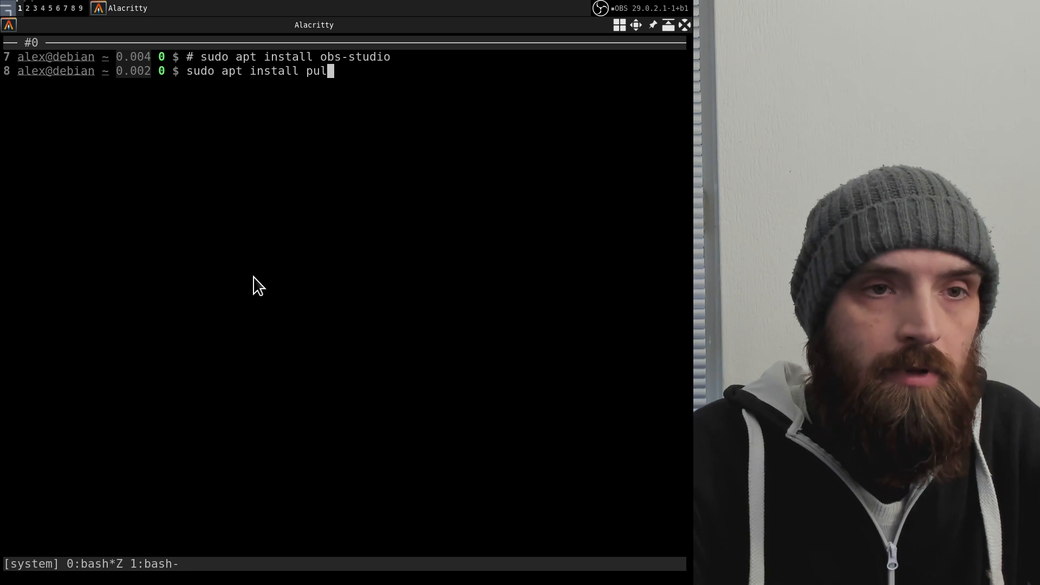
text(udio)
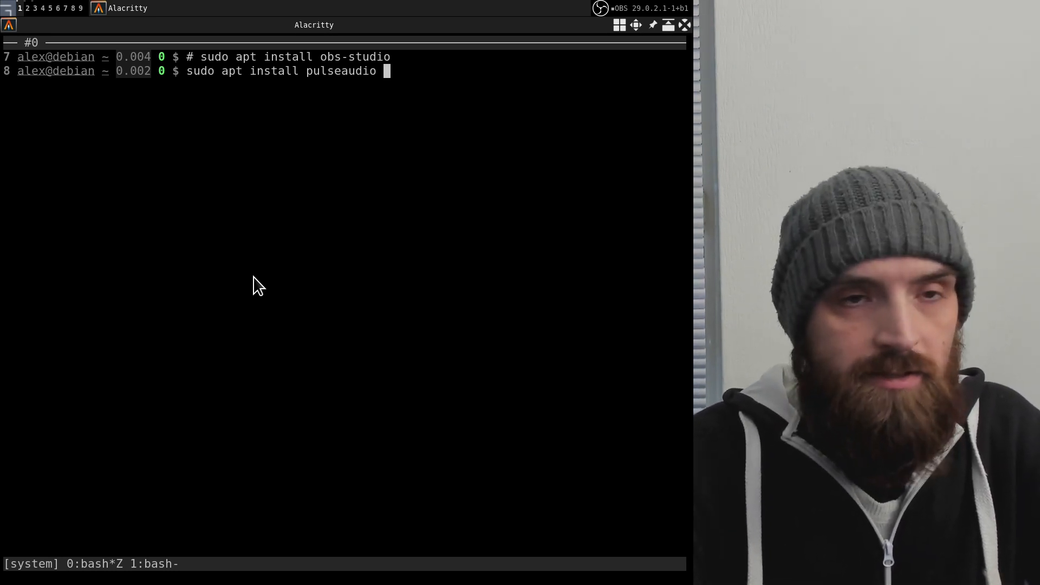
text(pa)
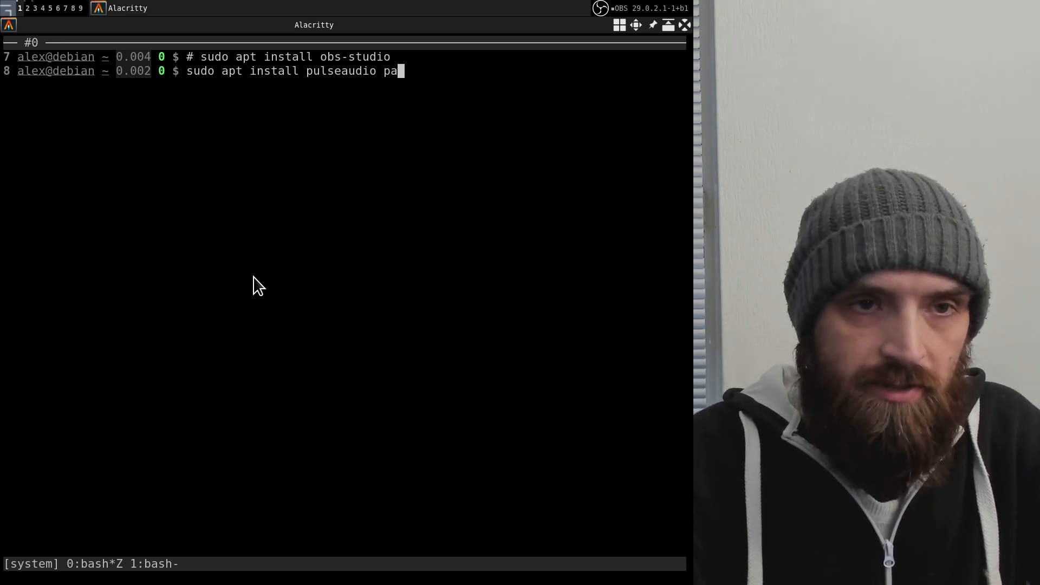
text(vu)
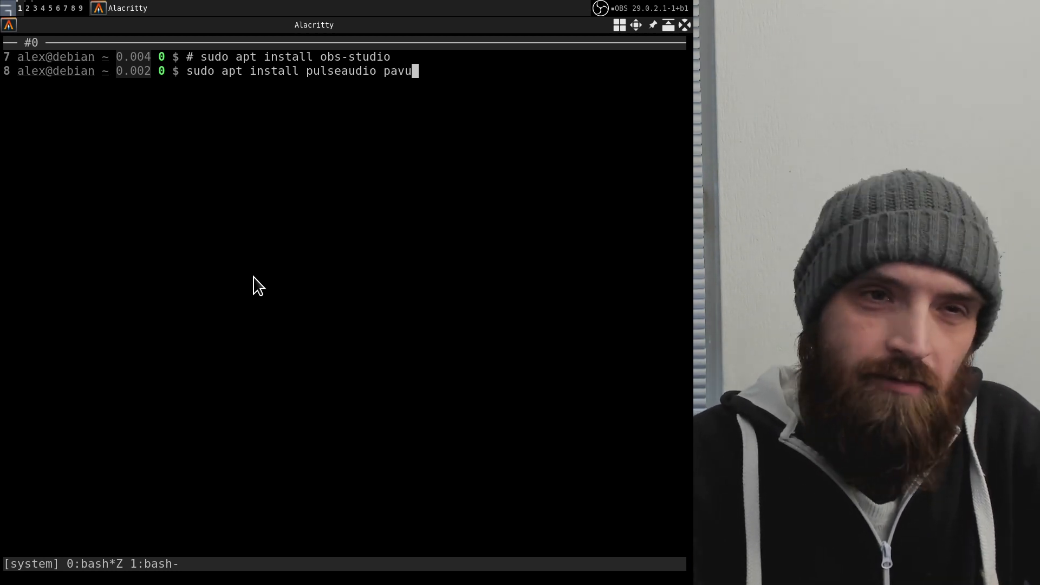
text(contr)
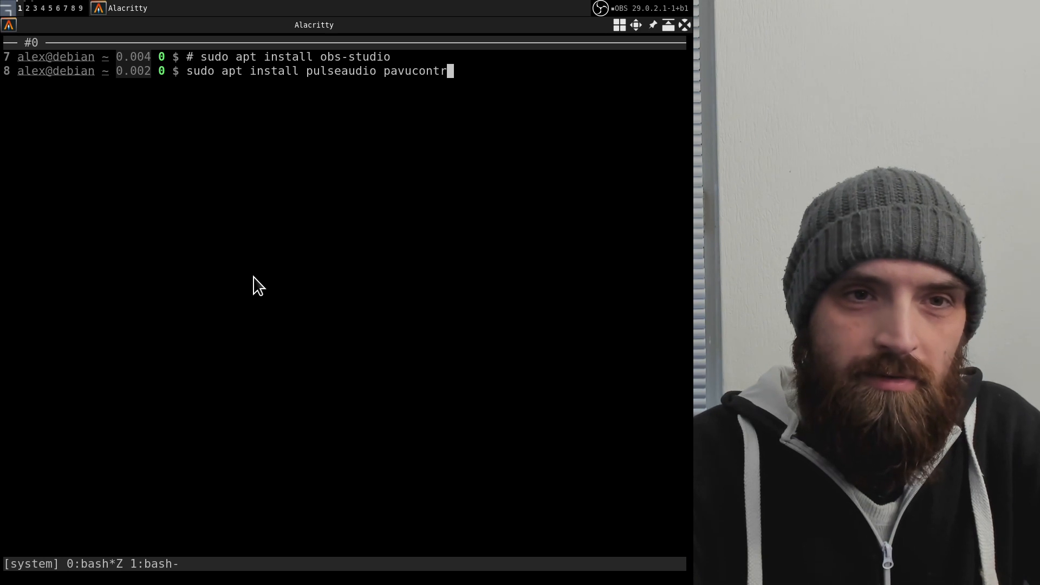
text(ol)
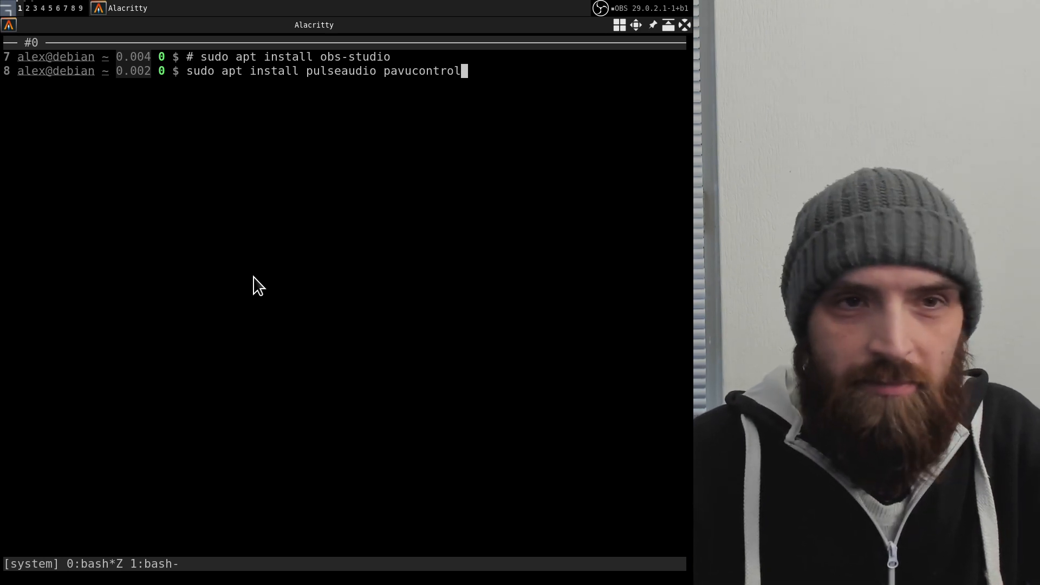
key(Left)
key(Left)
key(Left)
key(Left)
key(Left)
key(Left)
key(Left)
key(Left)
key(Left)
key(Left)
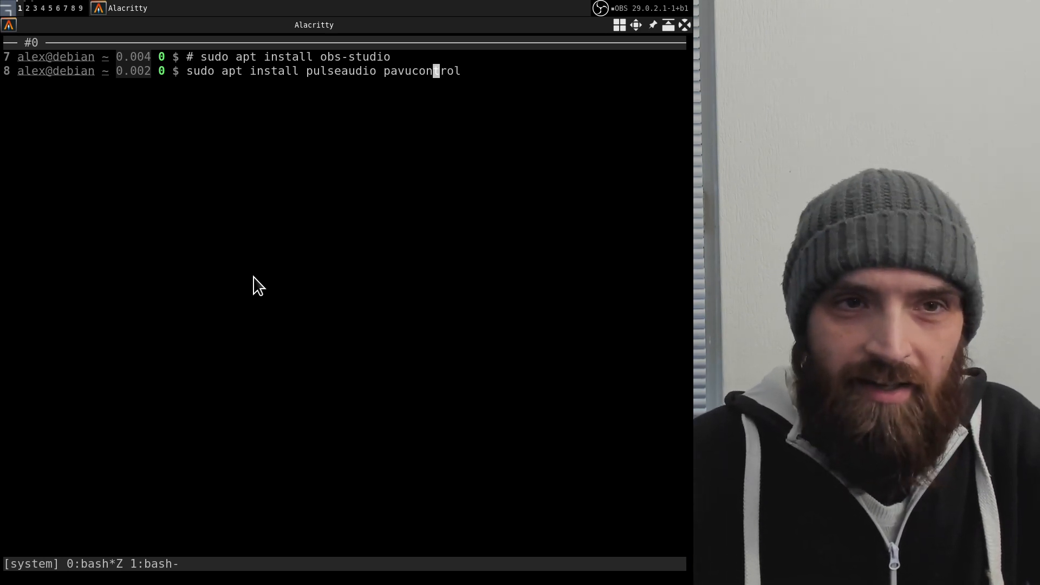
key(Right)
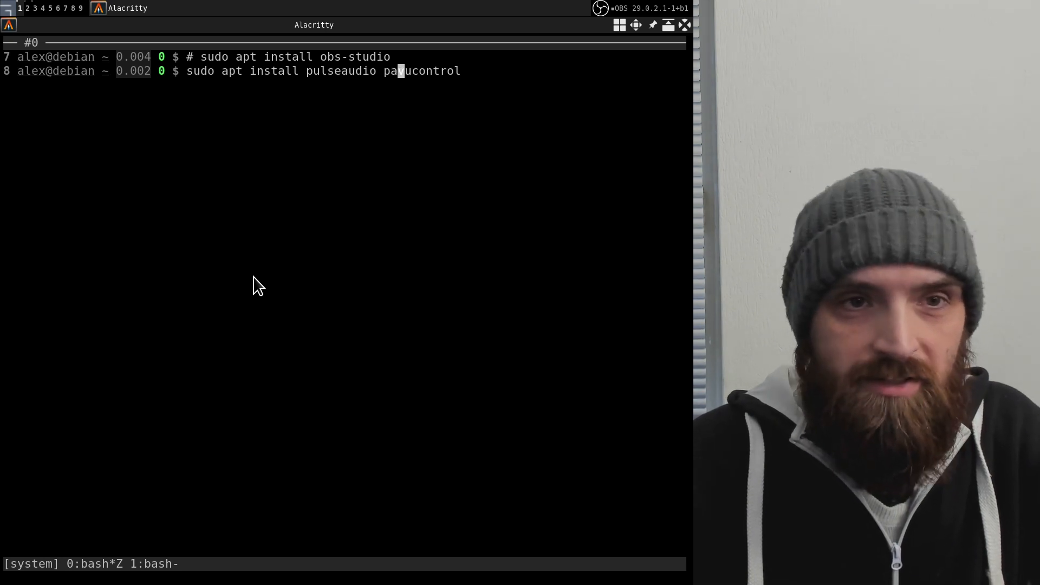
key(Right)
Comment out the pulseaudio and pavucontrol install command with a leading # and submit the line.
key(Home)
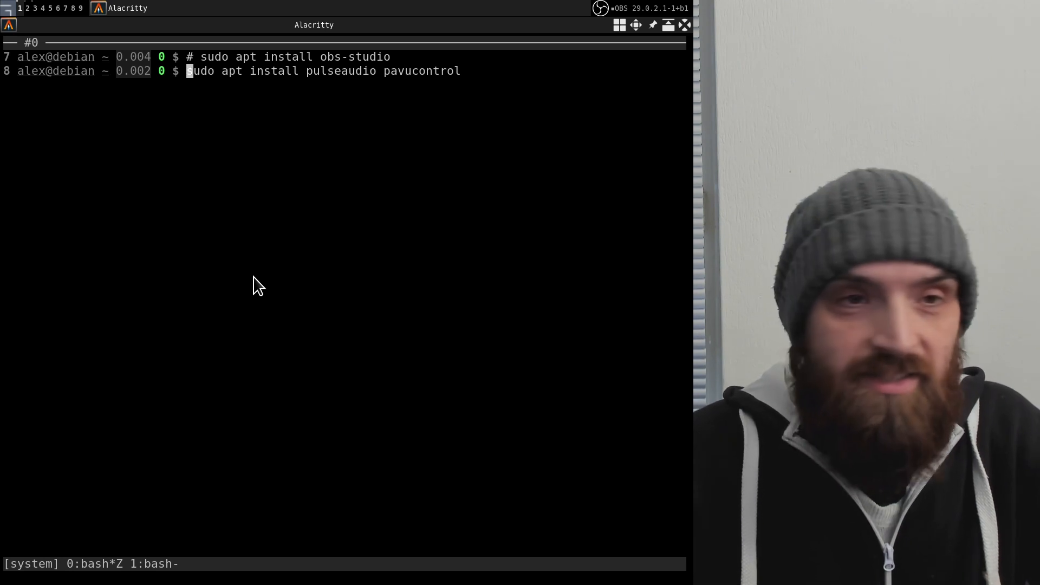
text(#)
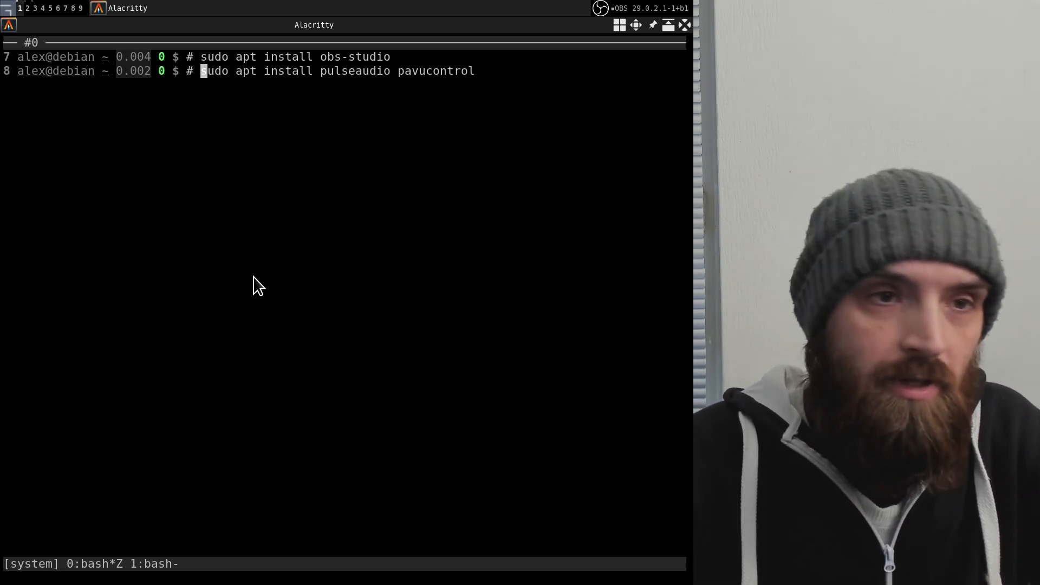
key(Return)
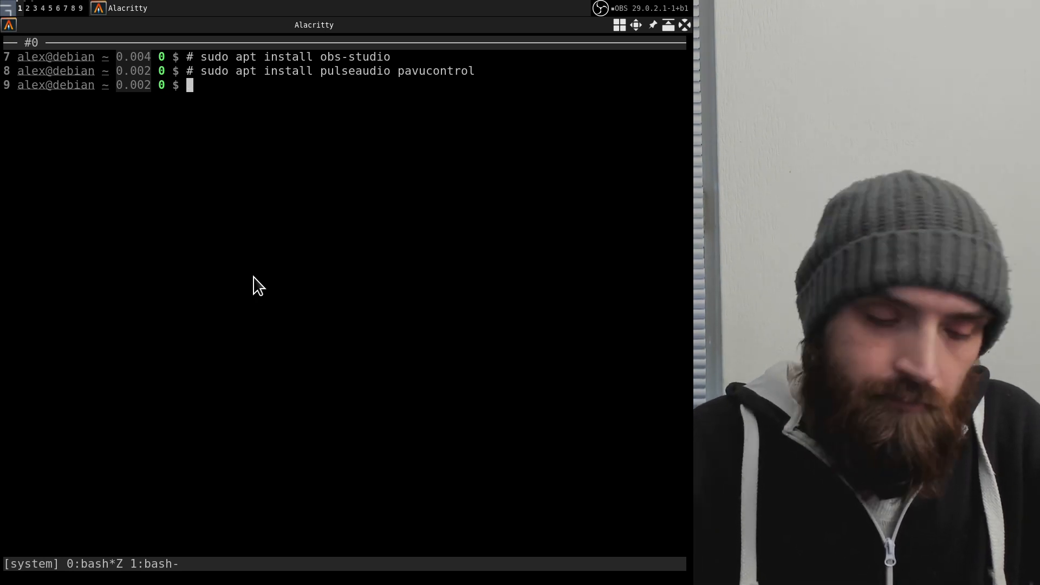
Write the command sudo apt install v4l2loopback-dkms pkexec lxpolkit at the prompt, pasting in the package names.
text(sudo apt install)
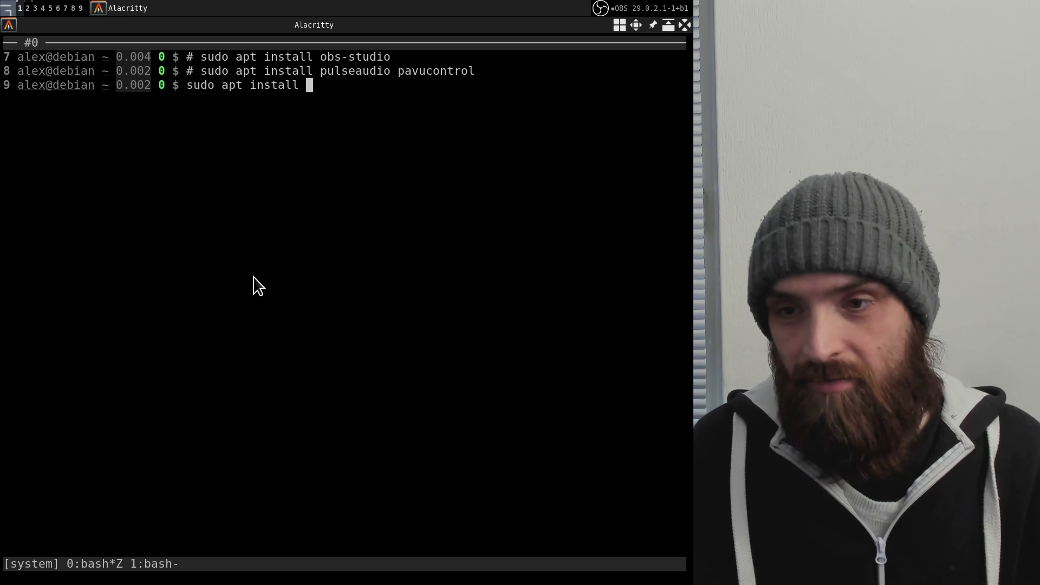
text(v4)
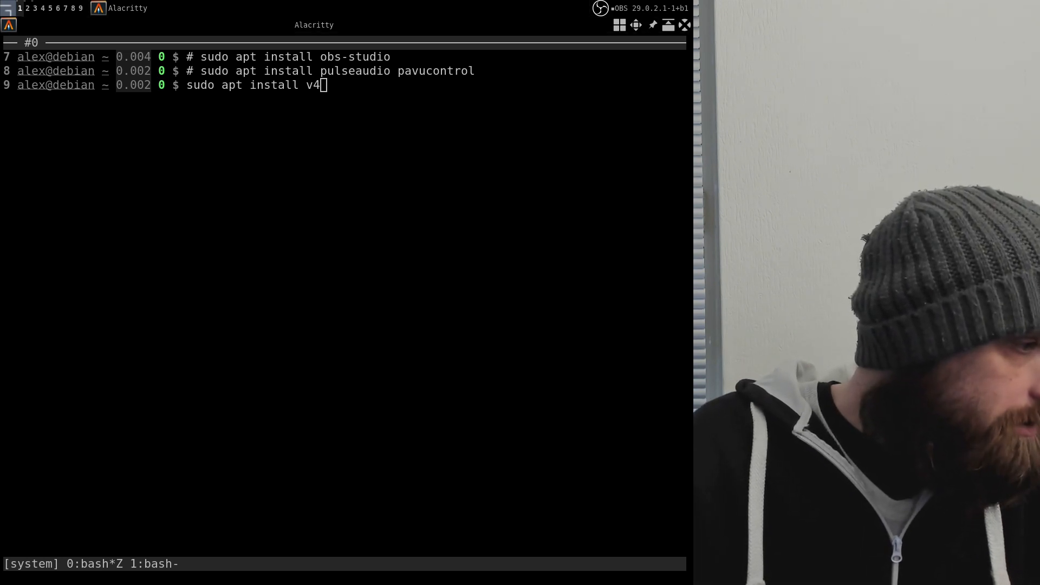
middle_click(486, 344)
key(Left)
key(Left)
key(Left)
key(Left)
key(Left)
key(Left)
key(Left)
key(Left)
key(Left)
key(Left)
key(Left)
key(Left)
key(Left)
key(Left)
key(Left)
key(Left)
key(Left)
key(Left)
key(Left)
key(Left)
key(Right)
key(Right)
key(Right)
key(Right)
key(Right)
key(Right)
key(Right)
key(Right)
key(Right)
key(Right)
key(Right)
key(Right)
key(Right)
key(Right)
key(Right)
key(Right)
key(Right)
key(Right)
key(Right)
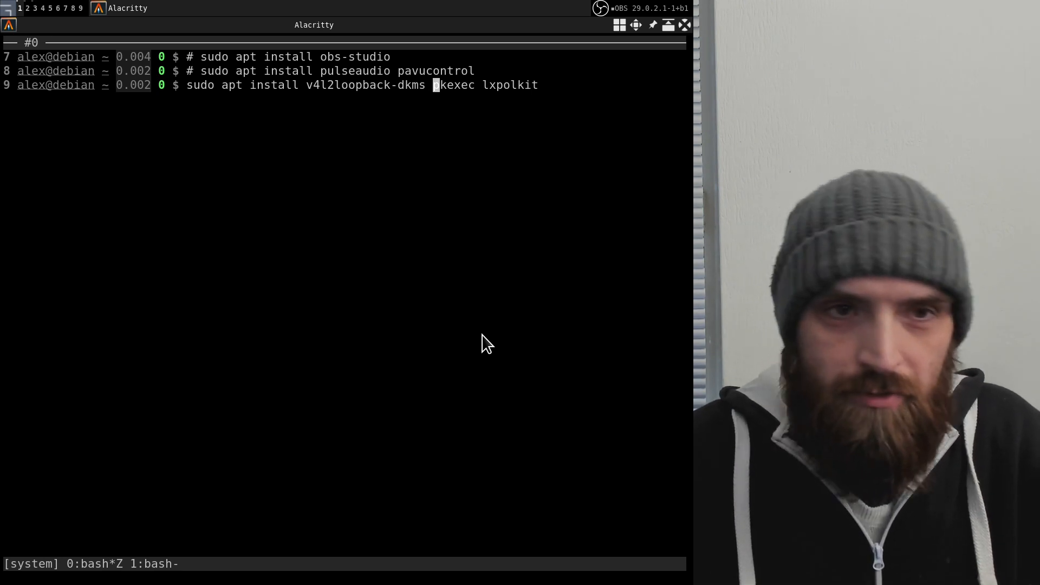
key(Right)
key(Right)
key(Right)
key(Right)
key(Right)
key(Right)
key(Right)
key(Right)
key(Right)
key(Right)
key(Right)
key(Right)
key(Right)
key(Right)
key(Left)
key(Left)
key(Left)
key(Left)
key(Left)
key(Left)
key(Left)
key(Left)
key(Left)
key(Left)
key(Left)
key(Left)
key(Left)
key(Left)
Comment out the v4l2loopback-dkms install command with a leading # and insert another # before pkexec lxpolkit.
key(Home)
text(#)
key(End)
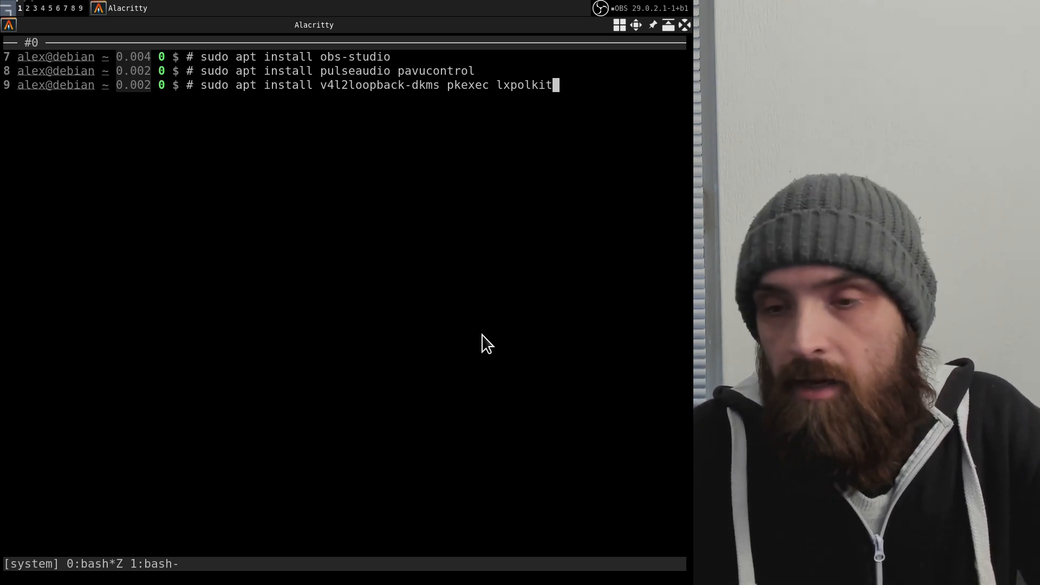
key(Left)
key(Left)
key(Left)
key(Left)
key(Left)
key(Left)
key(Left)
key(Left)
key(Left)
key(Left)
key(Left)
key(Left)
key(Left)
key(Left)
key(Left)
key(Left)
key(Right)
text(#)
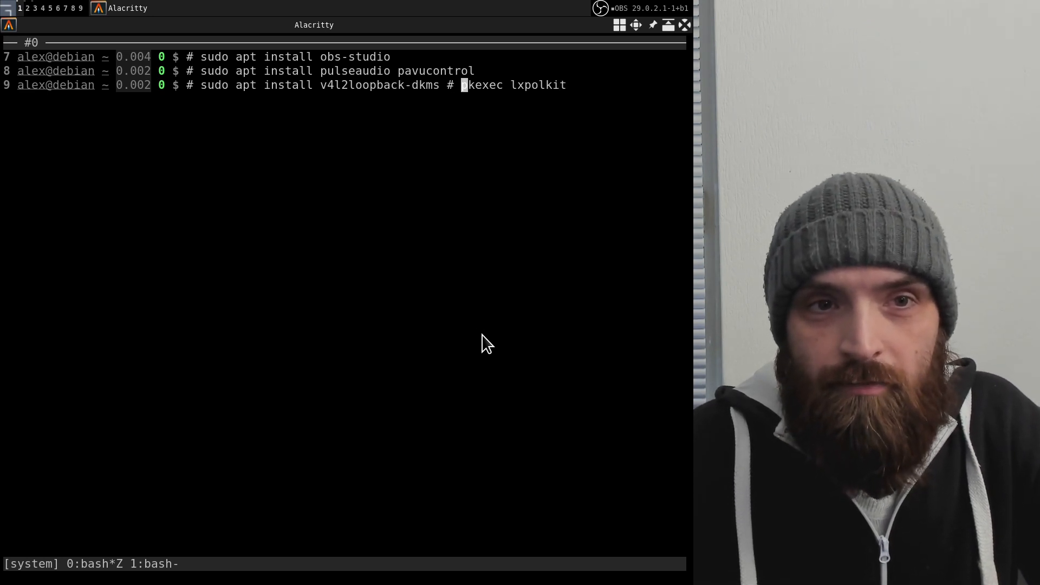
key(Left)
key(Left)
key(Left)
key(Left)
key(Left)
key(Left)
key(Left)
key(Left)
key(Left)
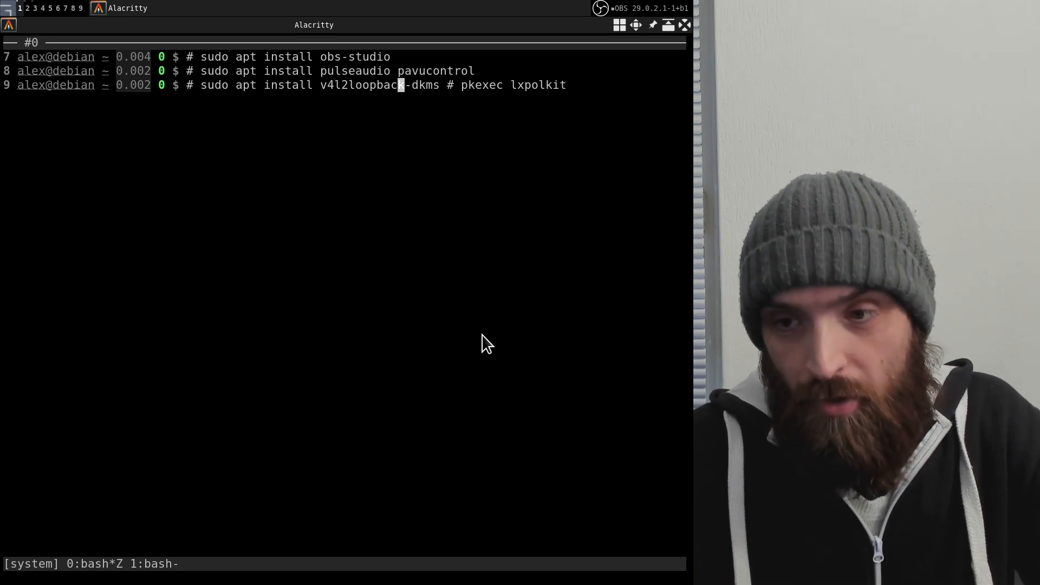
key(End)
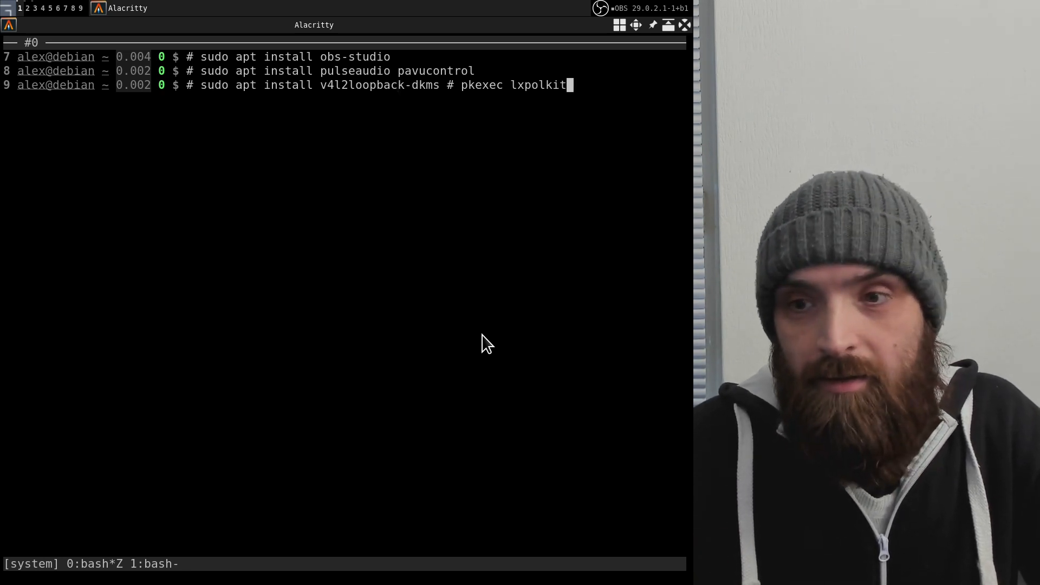
Remove the inner # before pkexec lxpolkit from the commented v4l2loopback-dkms install command.
key(Left)
key(Left)
key(Left)
key(Left)
key(Left)
key(Left)
key(Left)
key(Left)
key(Left)
key(Left)
key(Left)
key(Left)
key(Left)
key(Left)
key(Left)
key(Left)
key(Left)
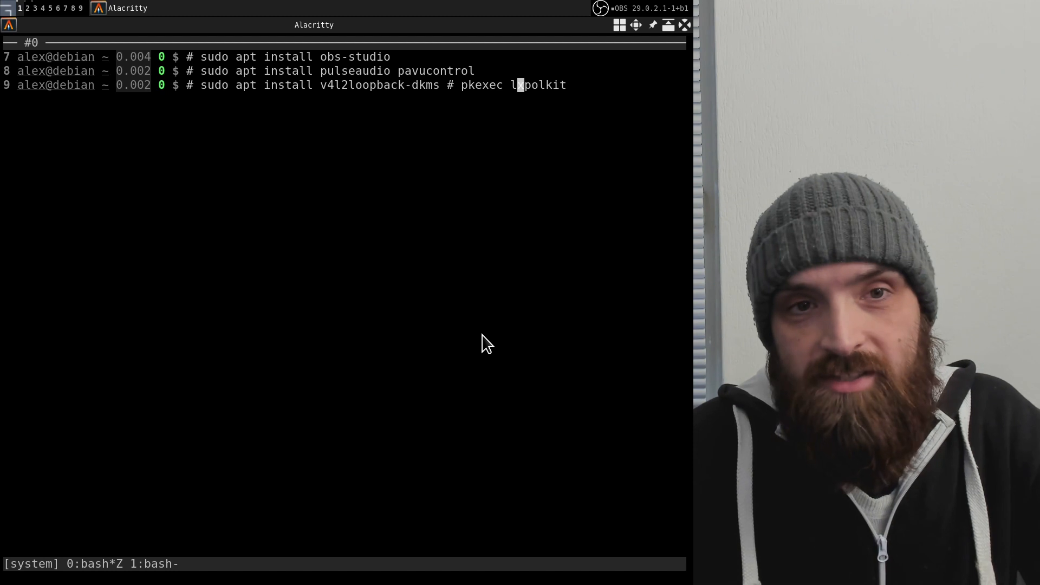
key(Delete)
key(Delete)
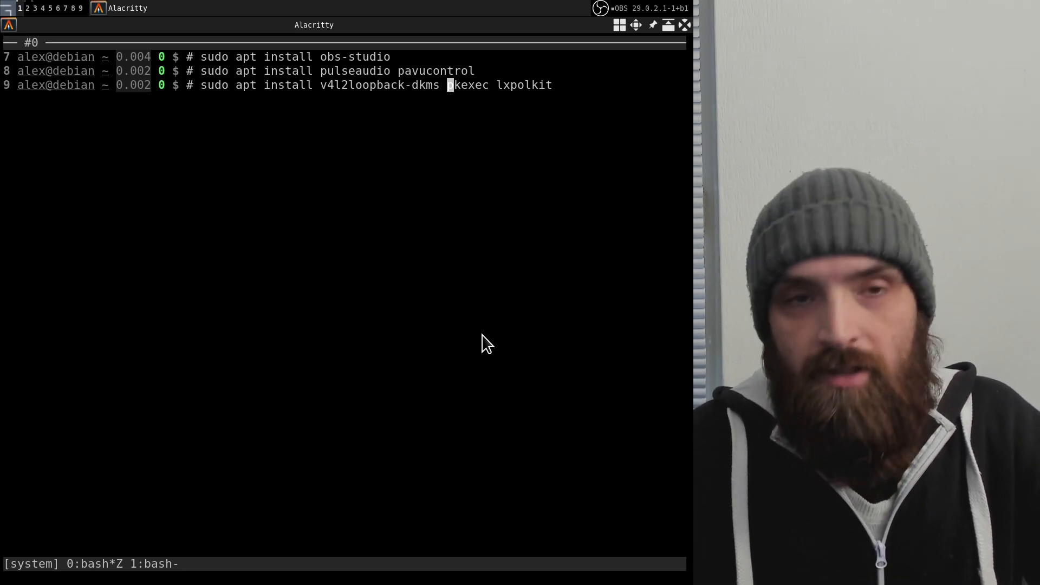
key(Right)
key(Left)
key(Left)
key(Right)
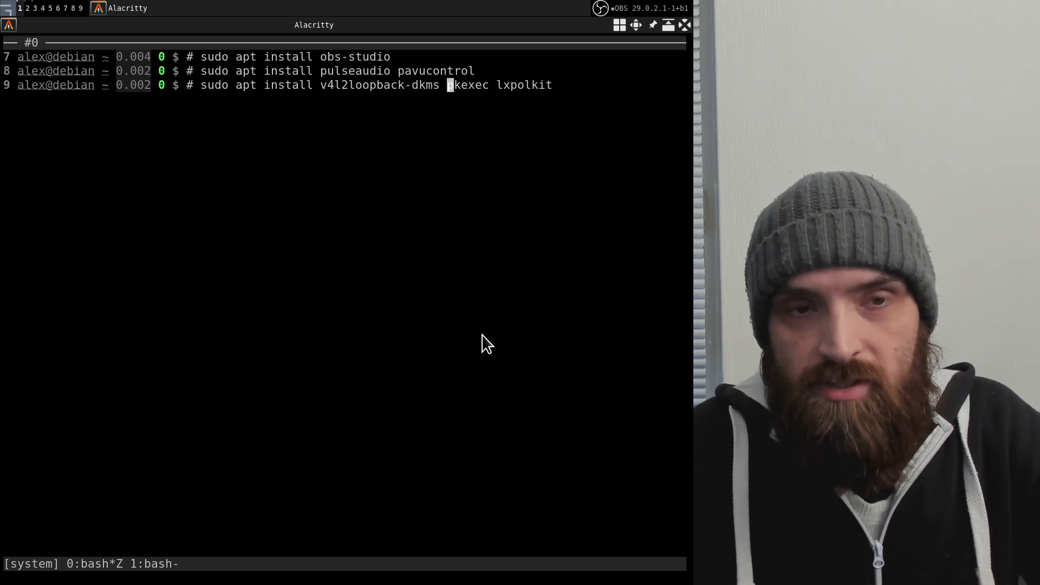
key(Right)
key(Right)
key(Right)
key(Left)
key(Left)
key(Left)
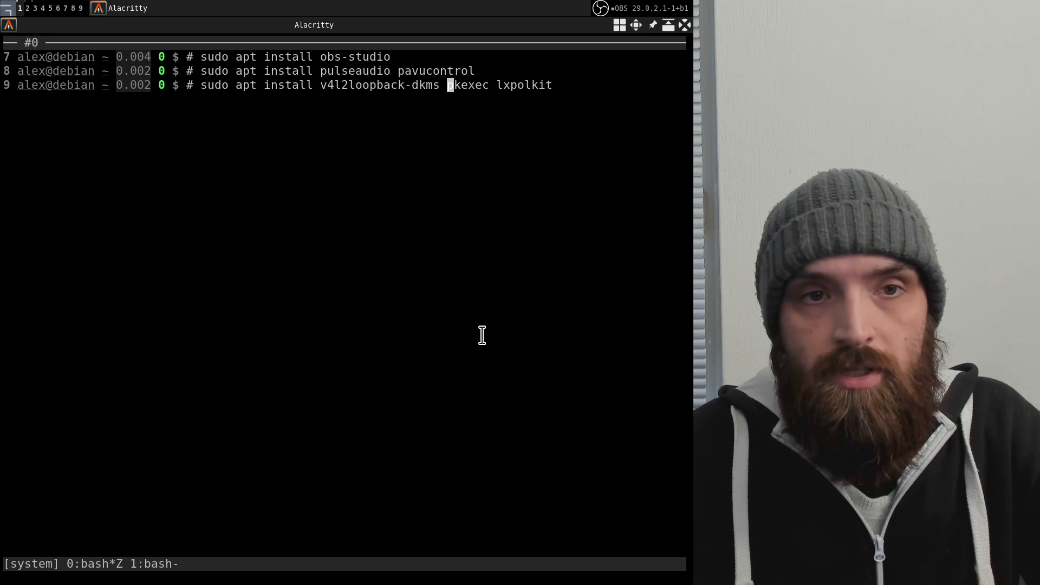
text(#)
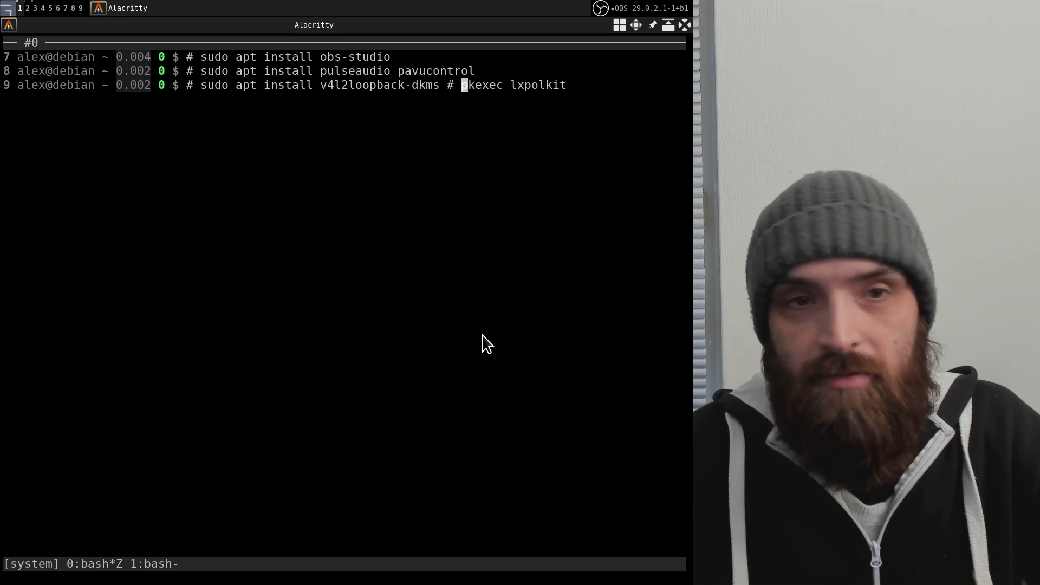
key(BackSpace)
key(BackSpace)
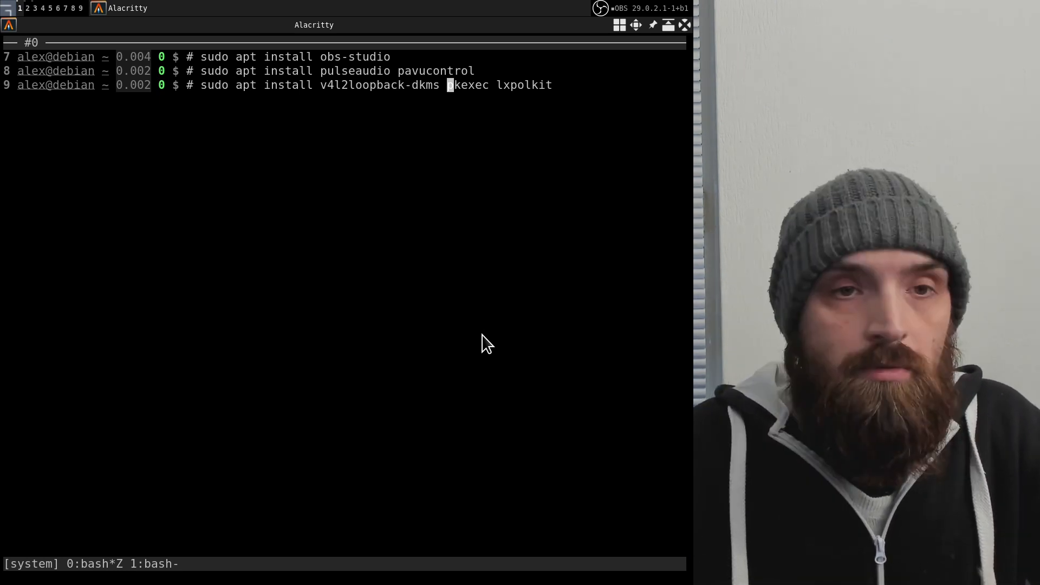
Submit the commented sudo apt install v4l2loopback-dkms pkexec lxpolkit line.
key(Return)
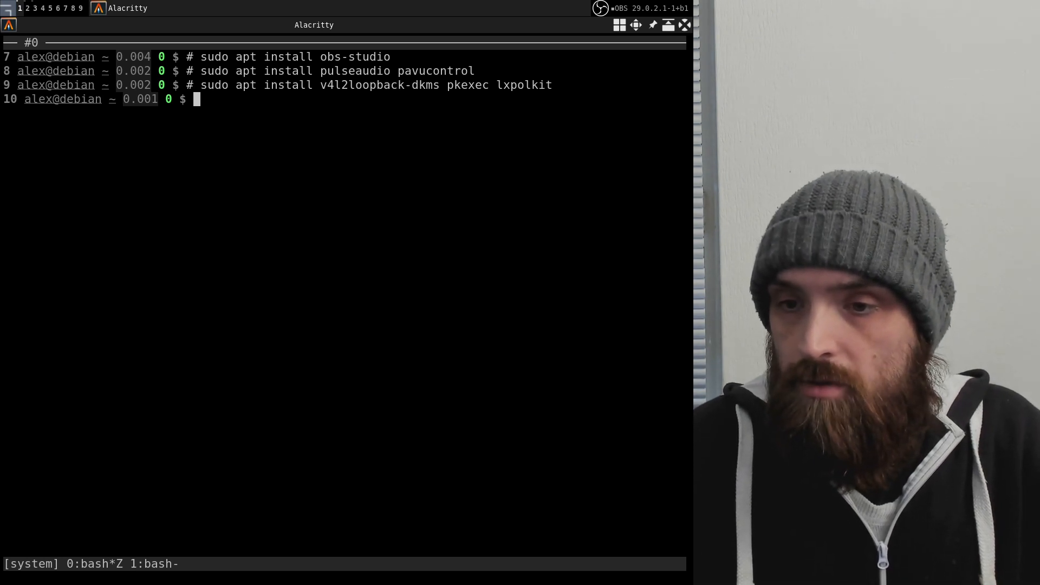
drag(399, 71, 474, 69)
click(500, 85)
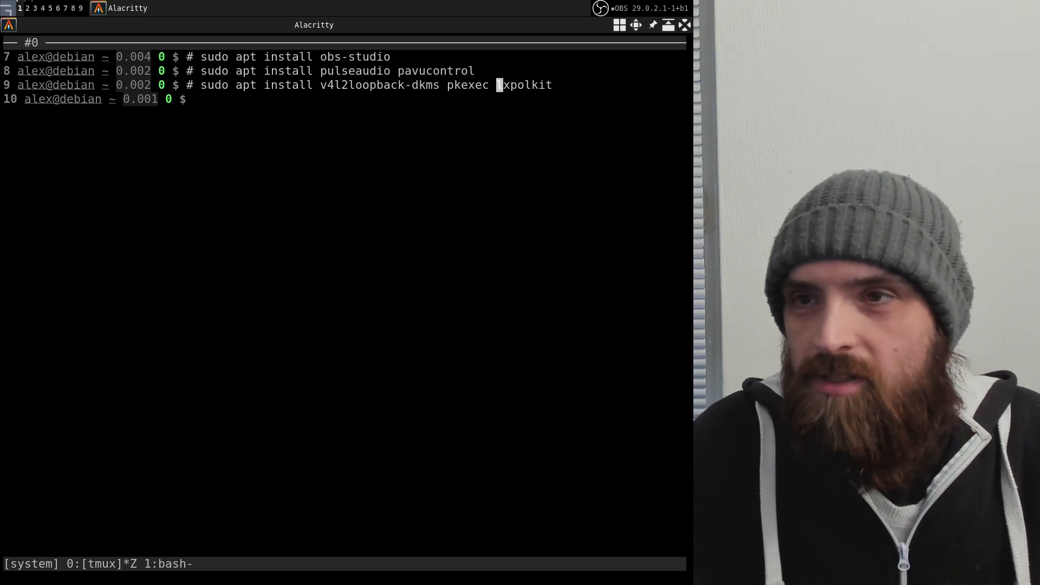
click(272, 200)
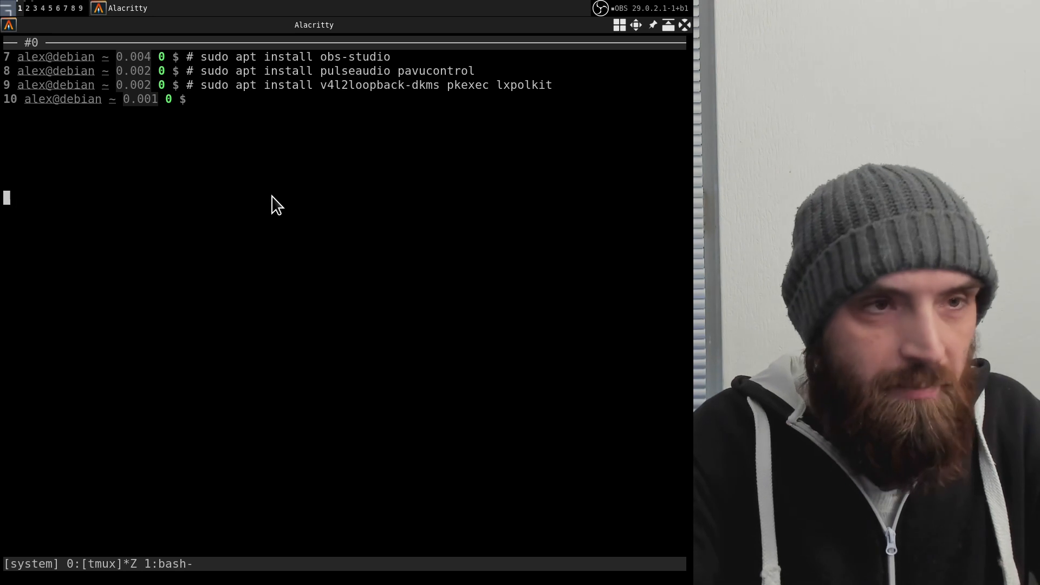
Launch pavucontrol from the window manager's run prompt and move its window away from the screen corner.
key(super+r)
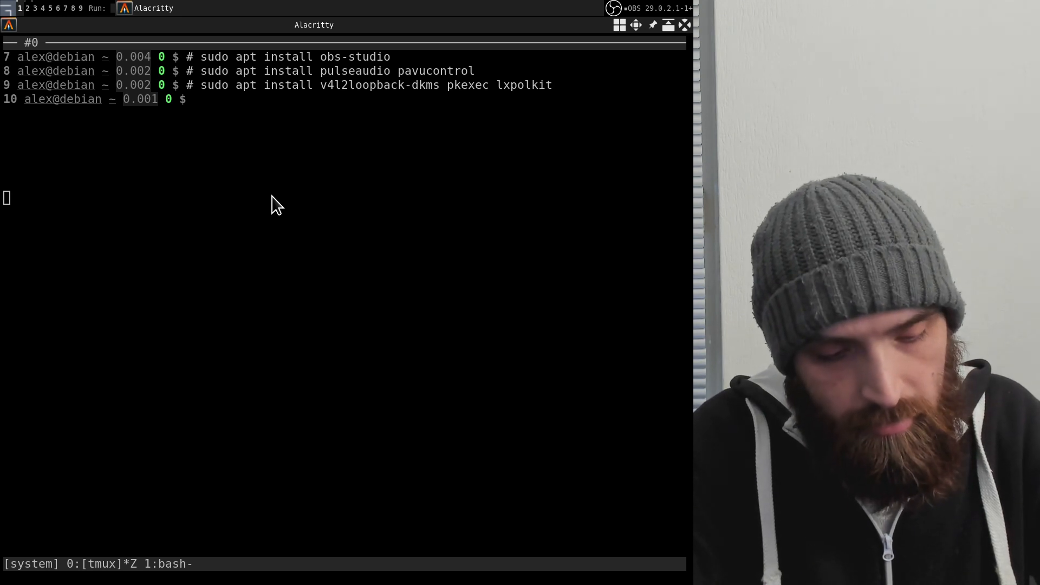
text(pavucontrol)
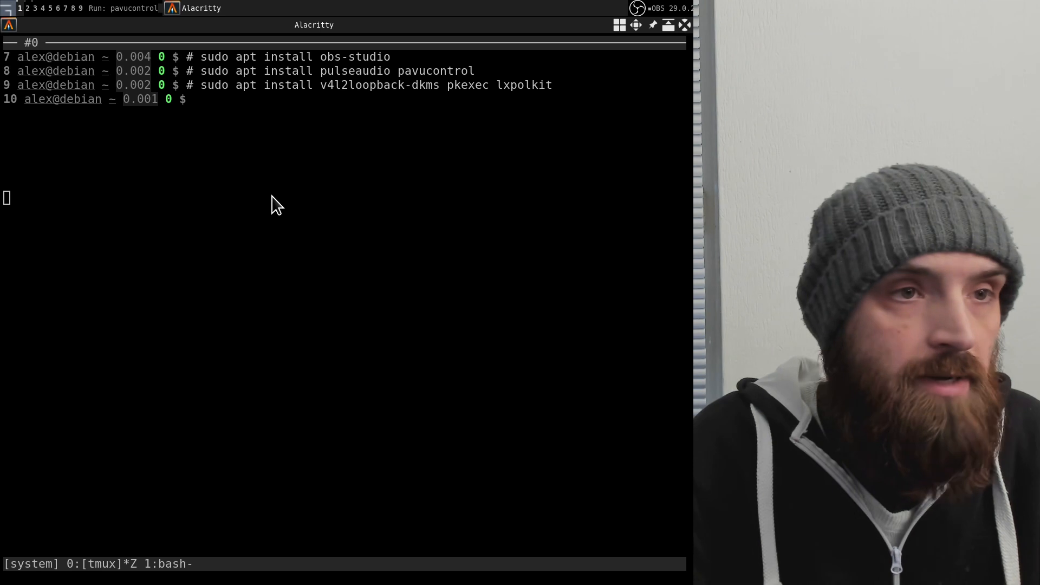
key(Return)
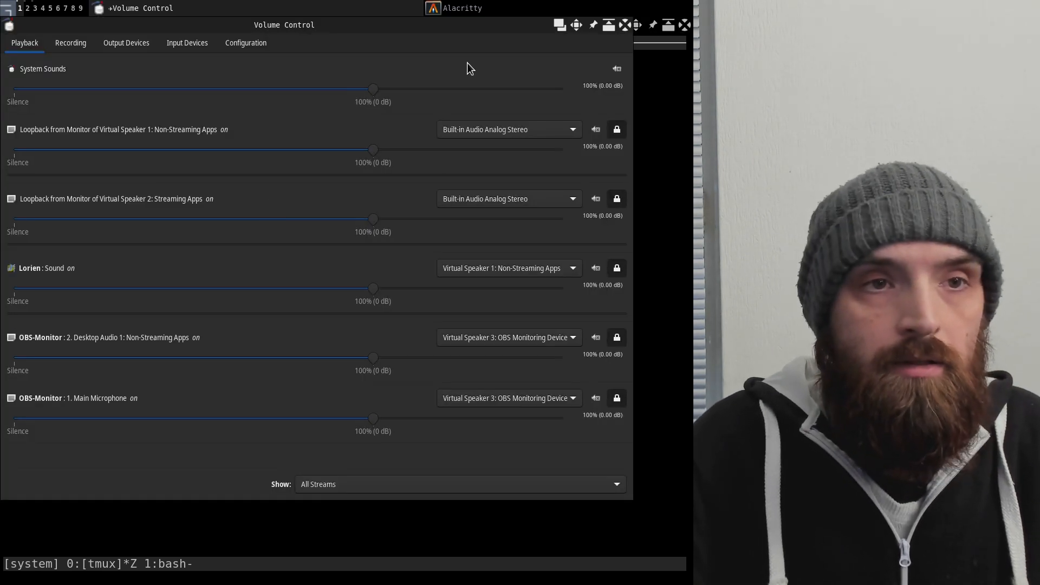
drag(456, 21, 490, 46)
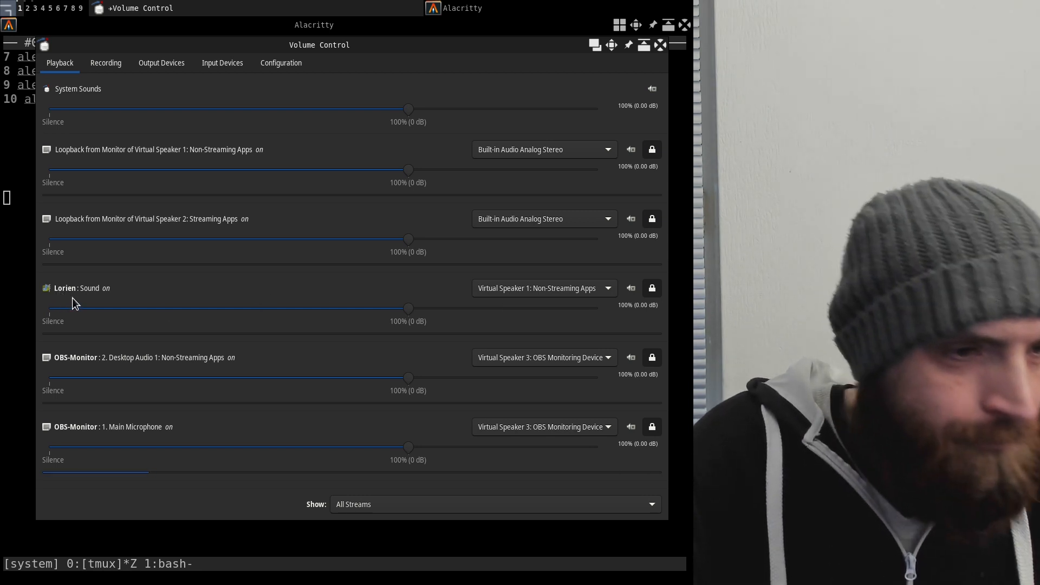
Switch back to the terminal and play Open_Data_-_explained_in_a_nutshell.webm from ~/Media/Free videos/Wikimedia with mpv.
click(210, 530)
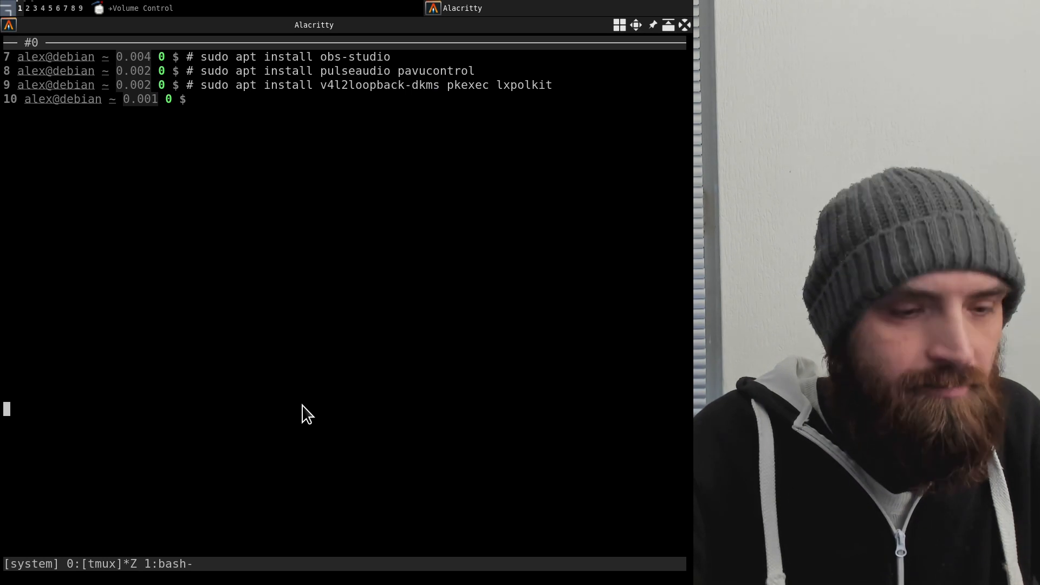
text(m)
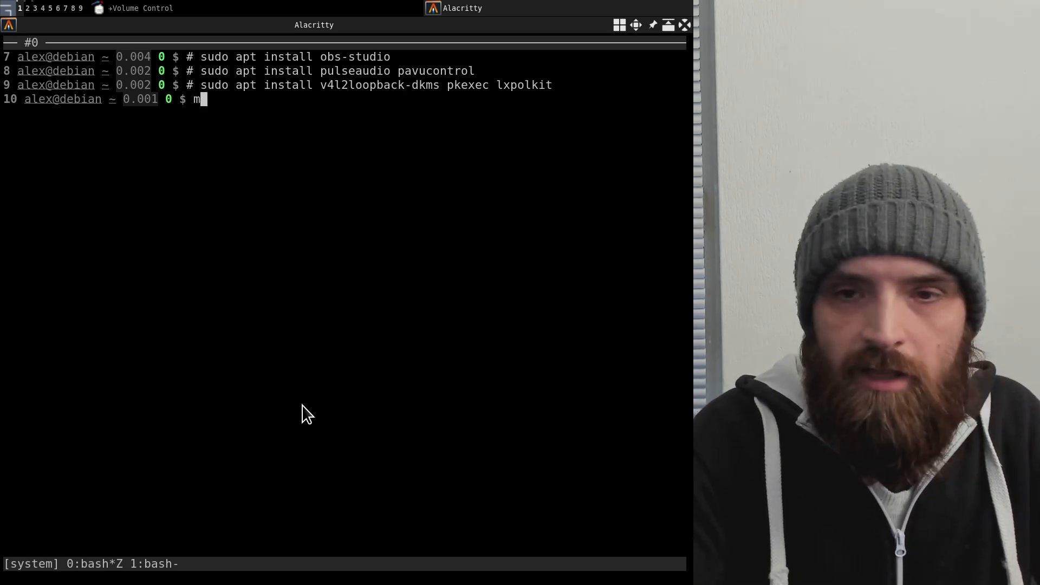
text(pv ~/Me)
key(Tab)
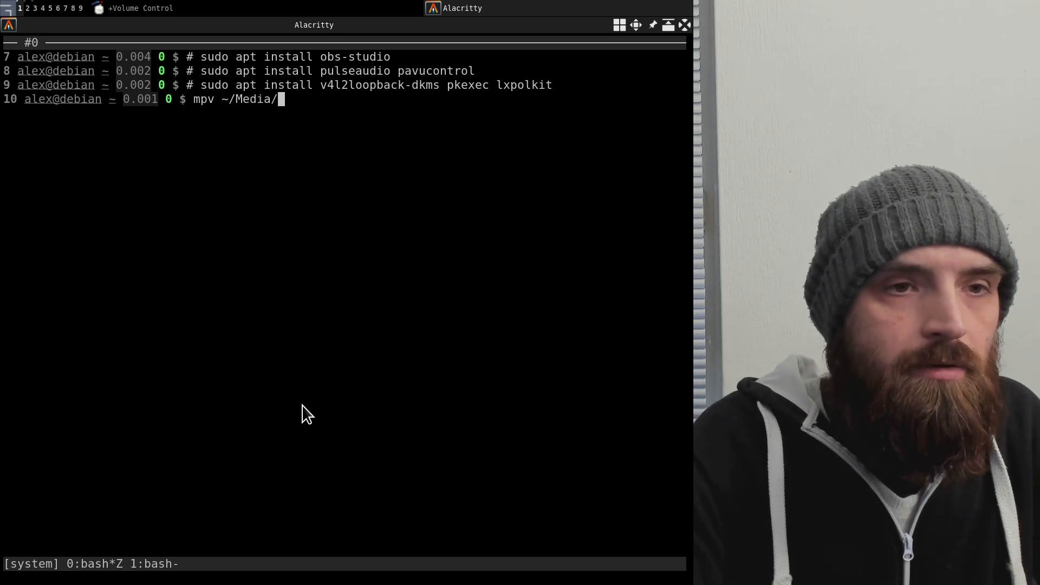
text(F)
key(Tab)
text(W)
key(Tab)
text(O)
key(Tab)
key(Return)
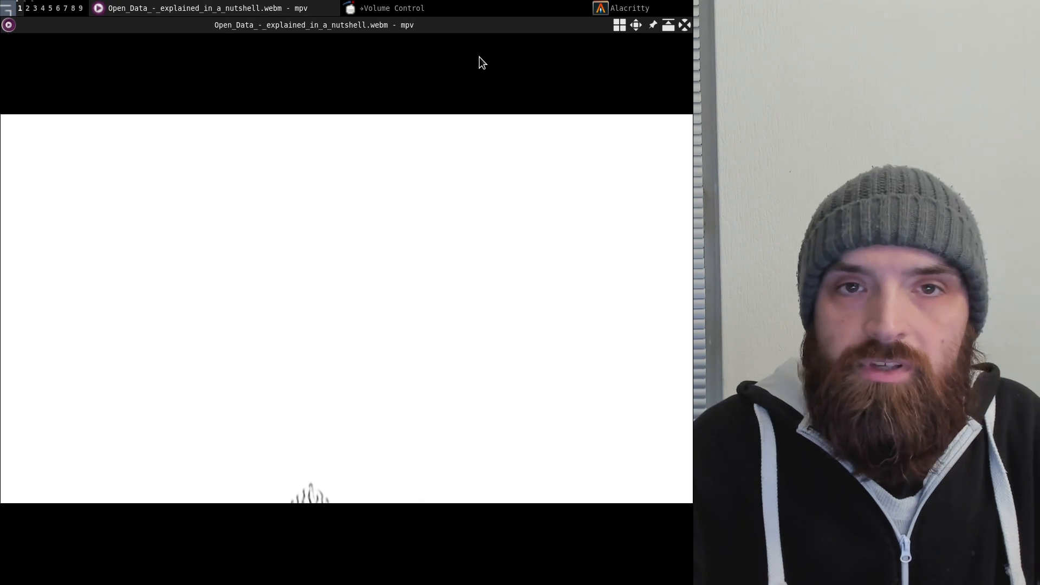
Switch to Volume Control to check the mpv playback stream's output device, and close the video player.
click(486, 7)
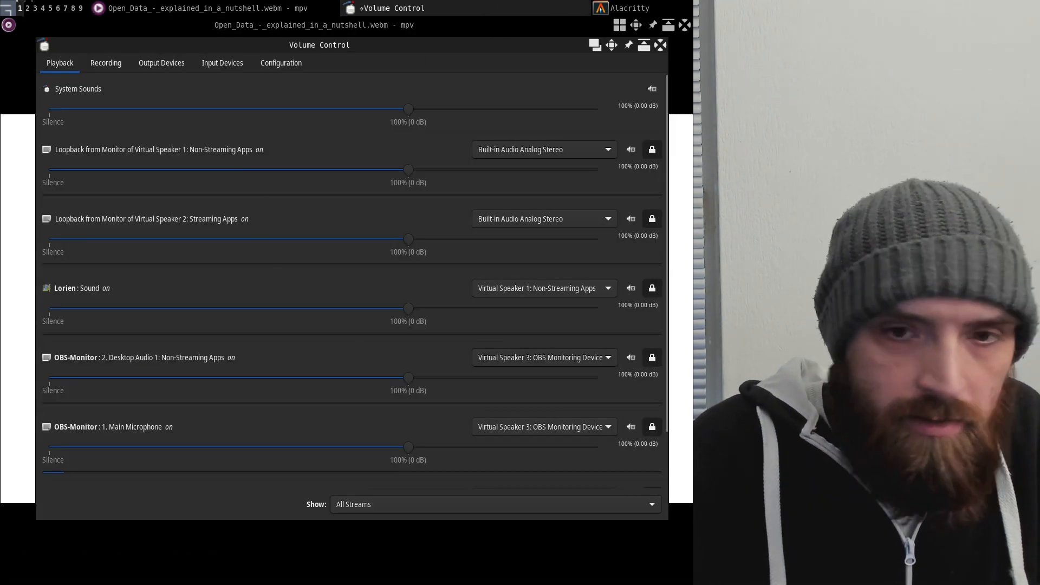
scroll(663, 372, down, 2)
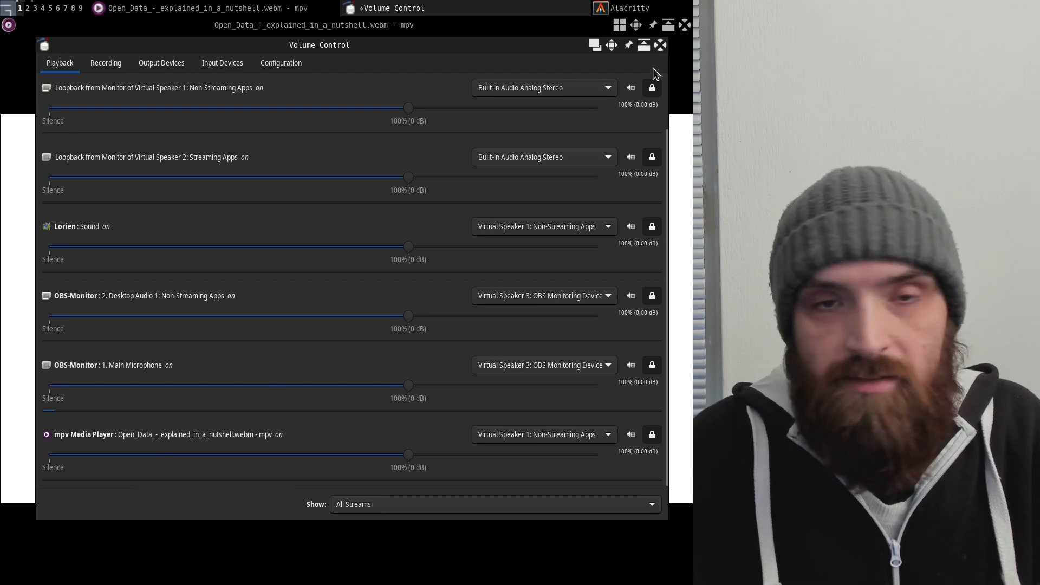
click(685, 27)
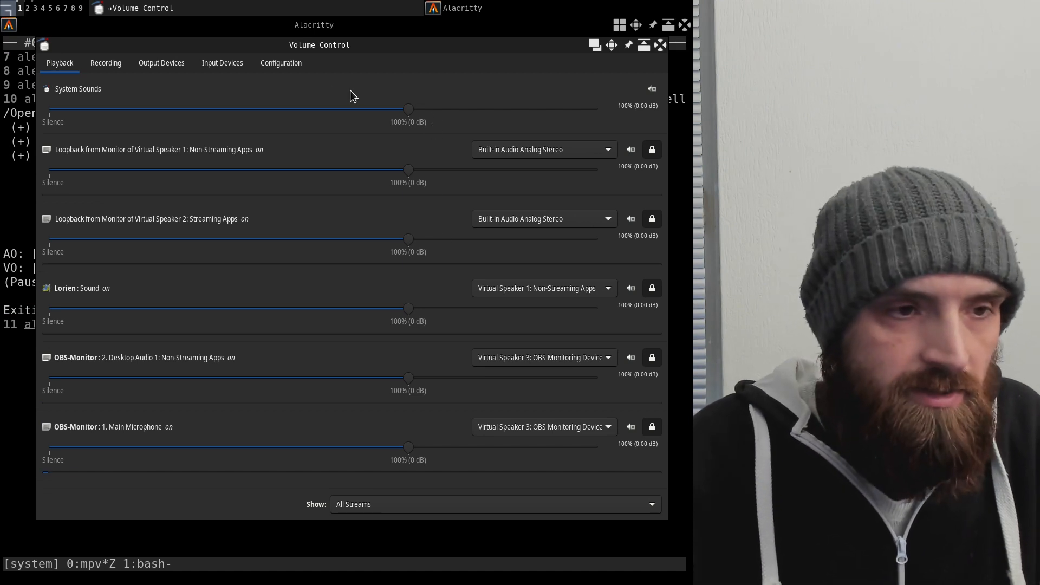
Examine the recording streams, output devices and input devices in Volume Control.
click(106, 63)
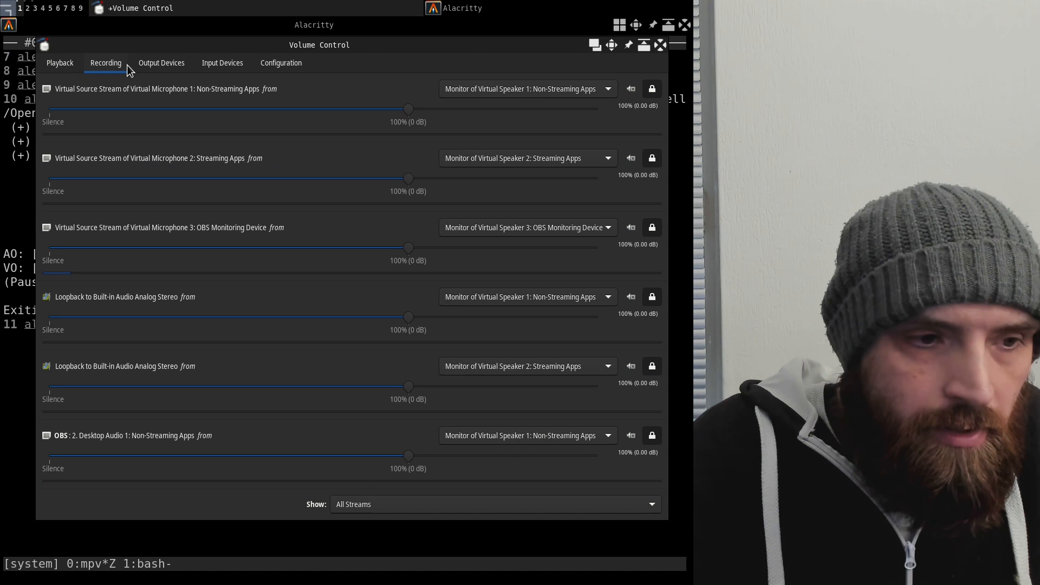
click(160, 64)
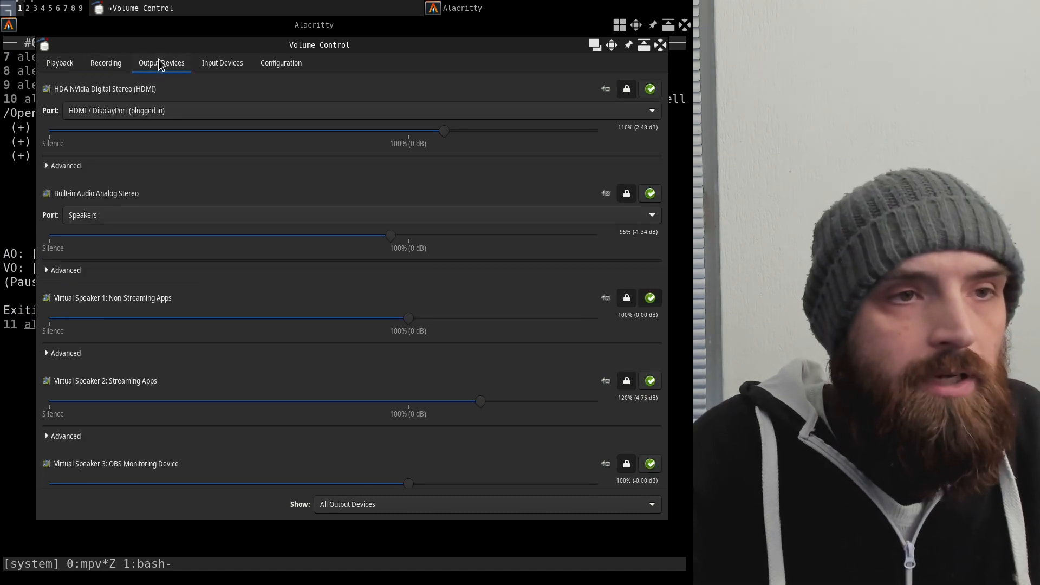
click(101, 63)
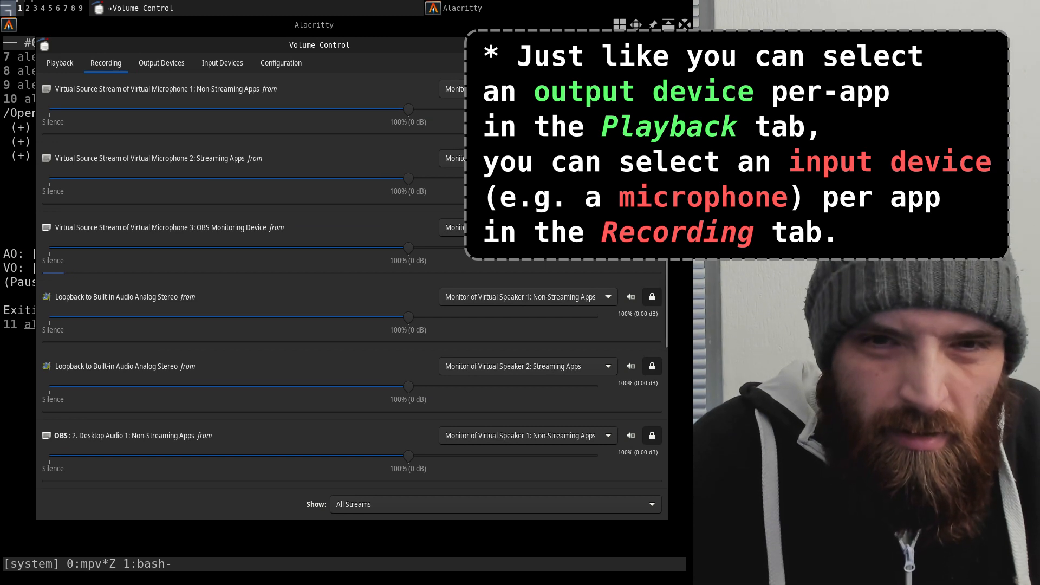
scroll(669, 325, down, 7)
scroll(669, 310, up, 5)
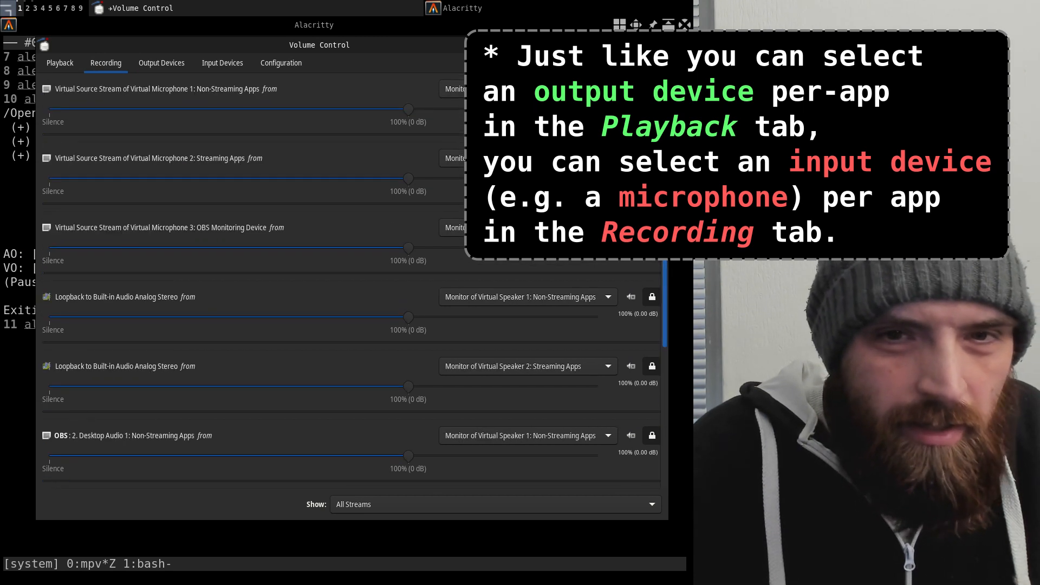
click(151, 66)
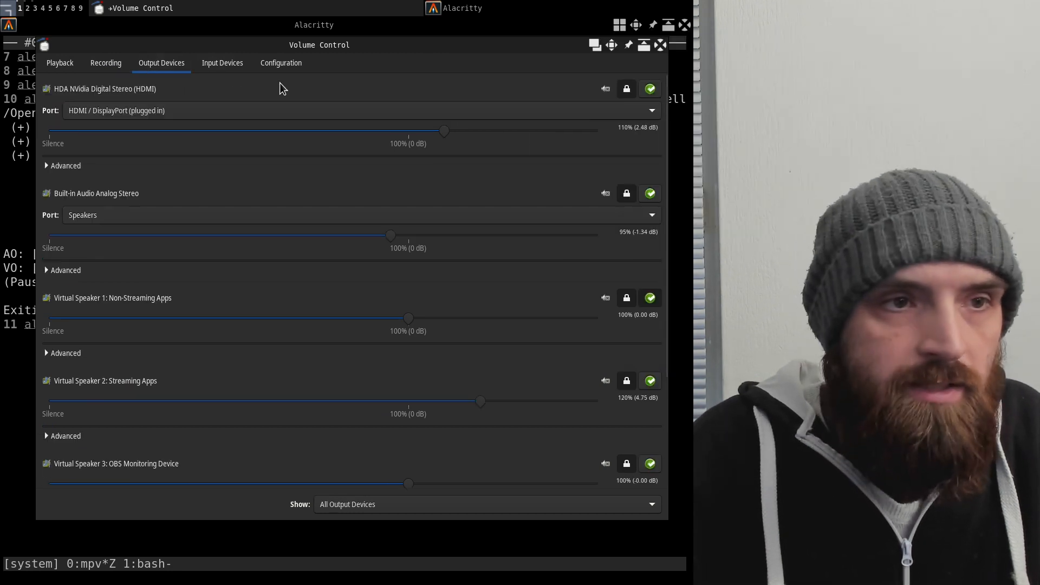
click(225, 66)
click(188, 63)
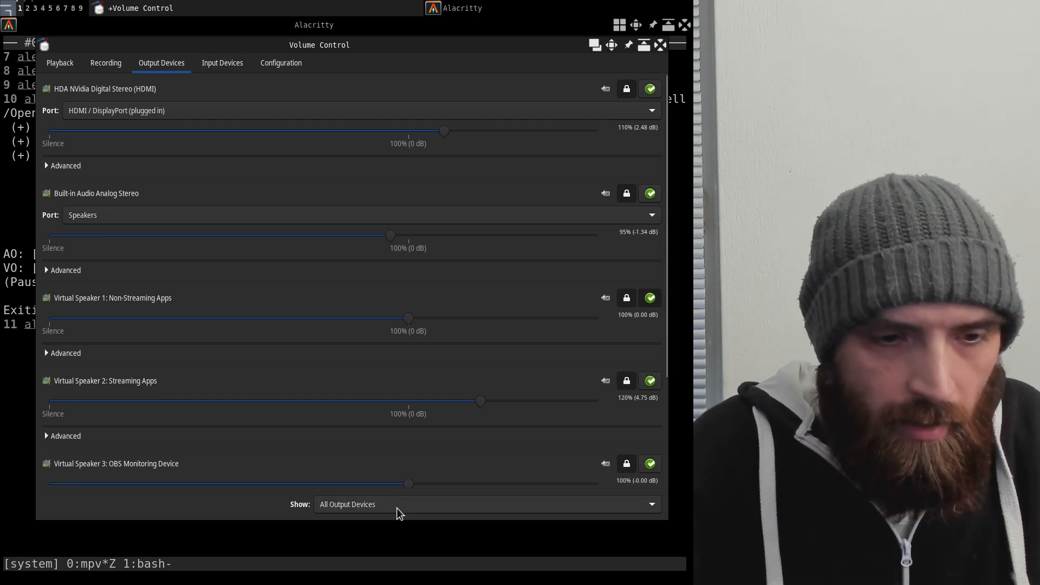
drag(666, 261, 693, 160)
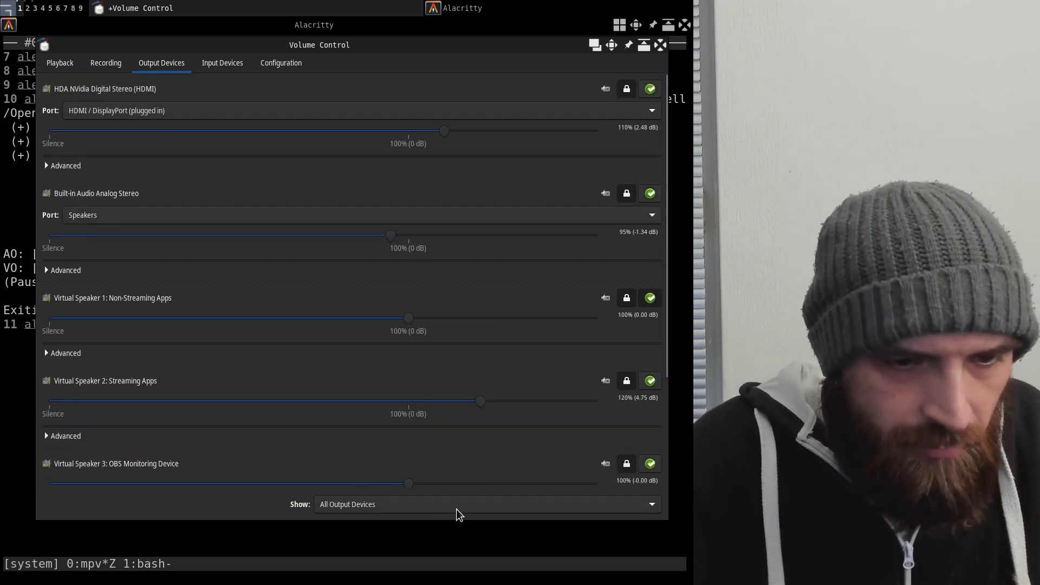
Filter the output devices to Hardware Output Devices first and to Virtual Output Devices second.
click(439, 504)
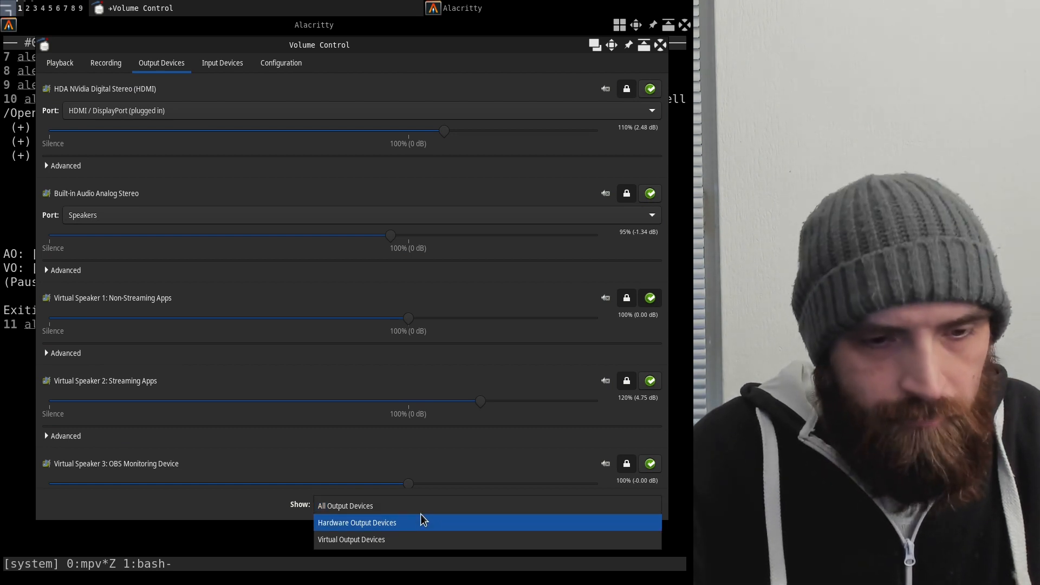
click(339, 523)
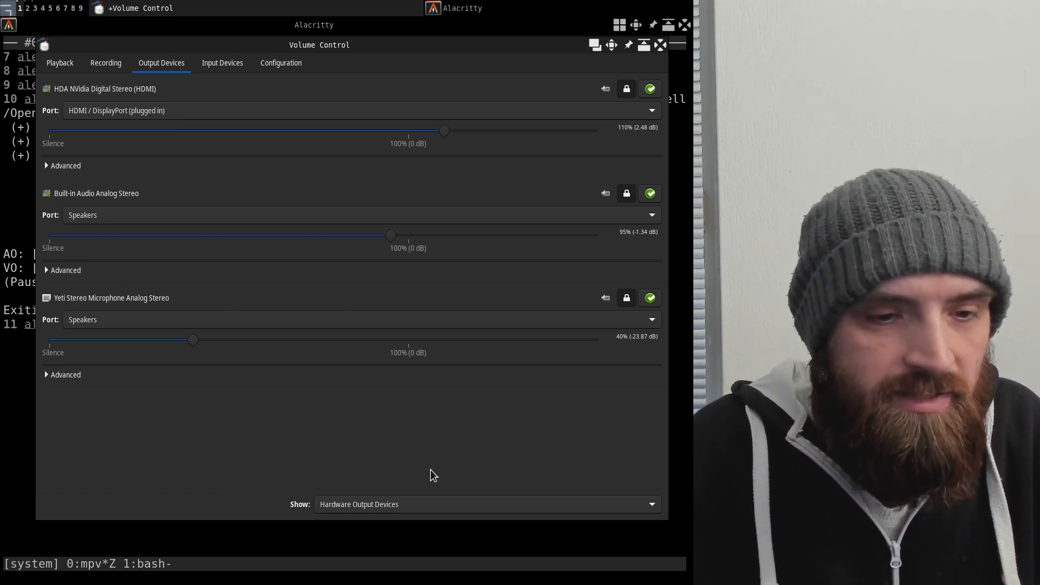
click(401, 505)
click(401, 521)
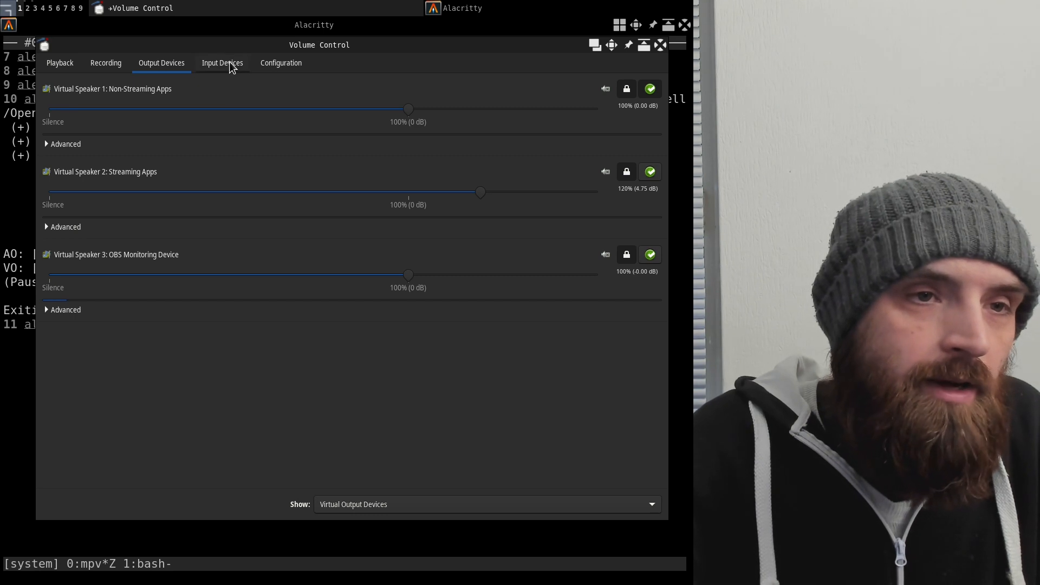
Filter the playback streams to show only Applications.
click(54, 68)
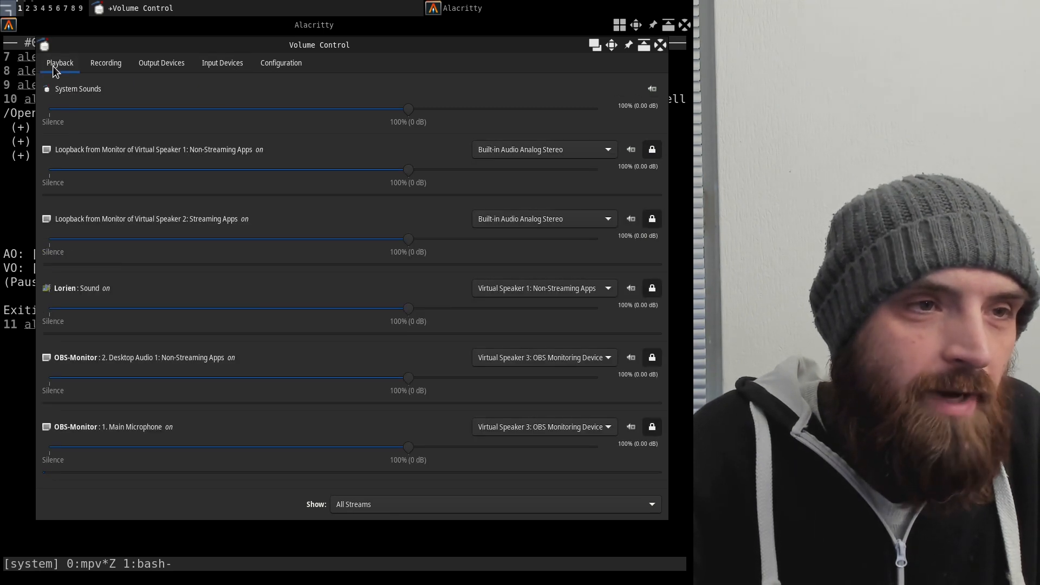
click(371, 503)
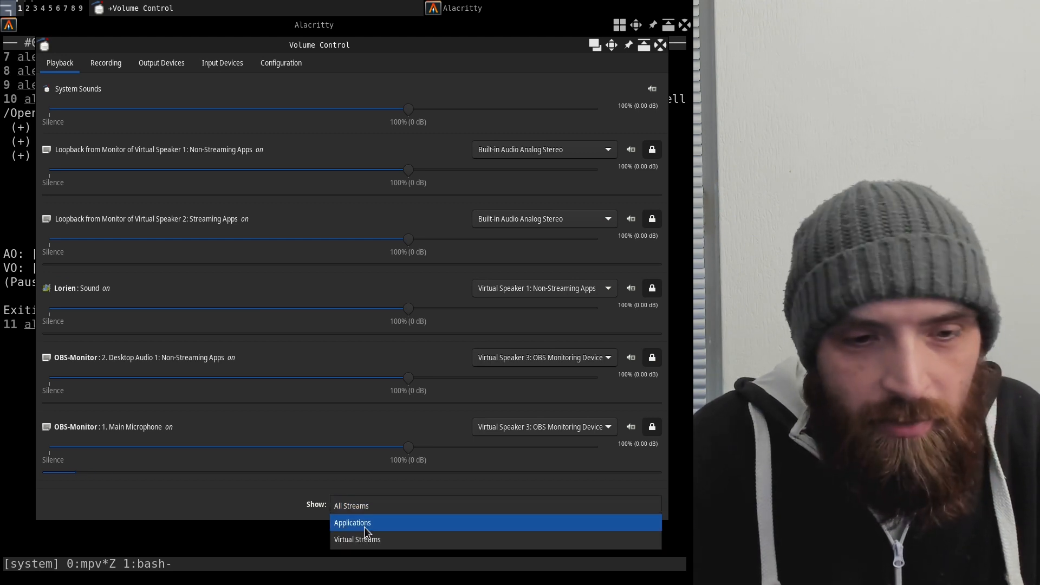
click(364, 524)
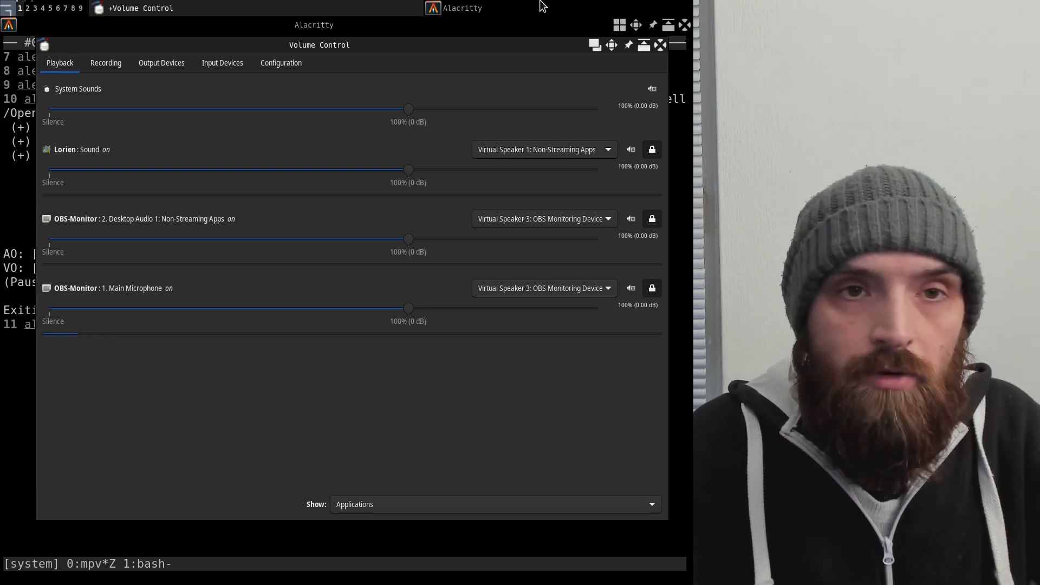
Return to the terminal and rerun the previous mpv command to play the Open Data video again.
click(481, 555)
key(Up)
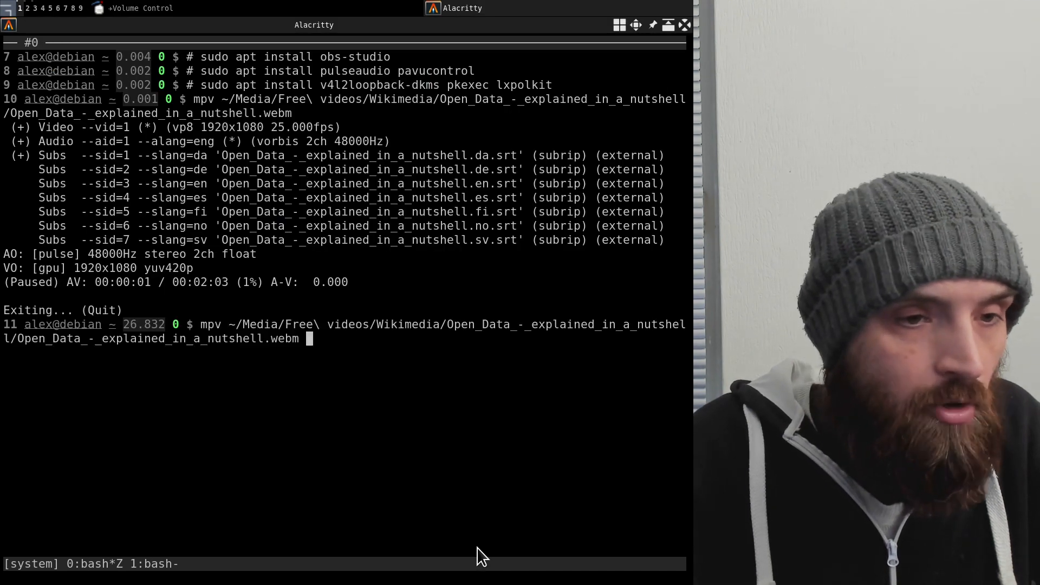
key(Return)
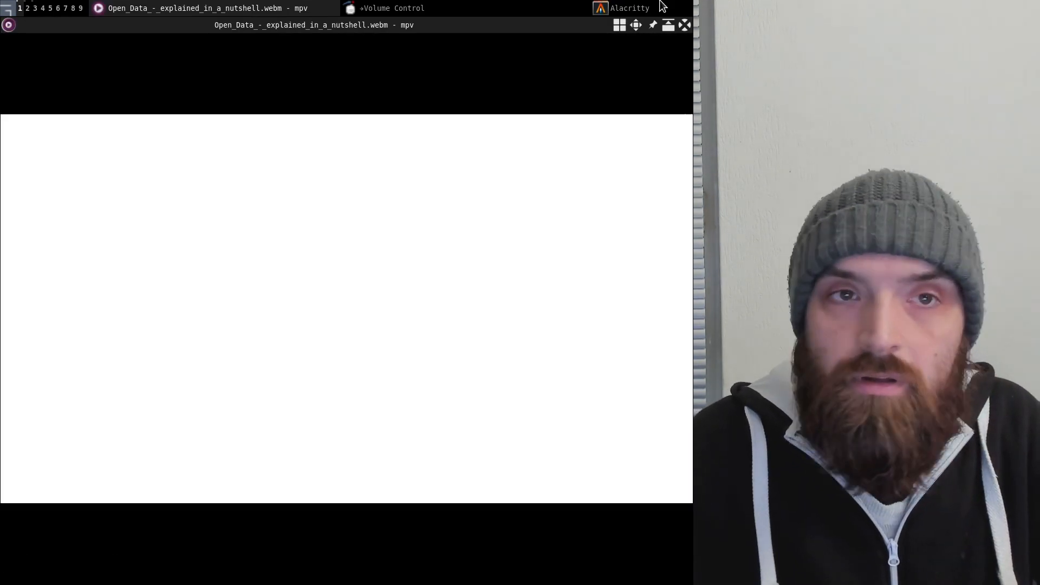
Bring Volume Control forward to check the mpv playback stream with the Applications filter, and close the mpv video.
click(515, 11)
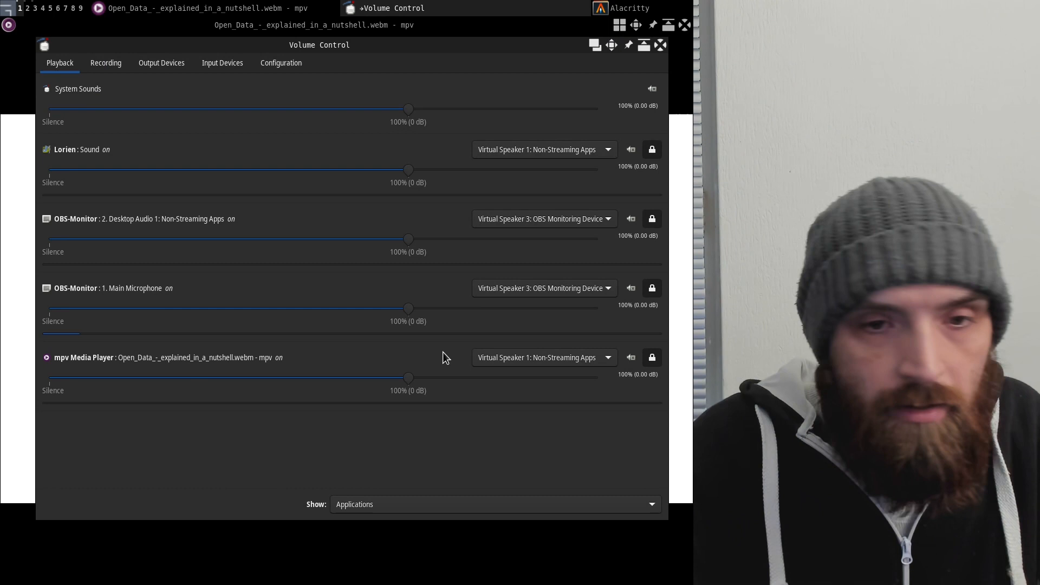
click(414, 499)
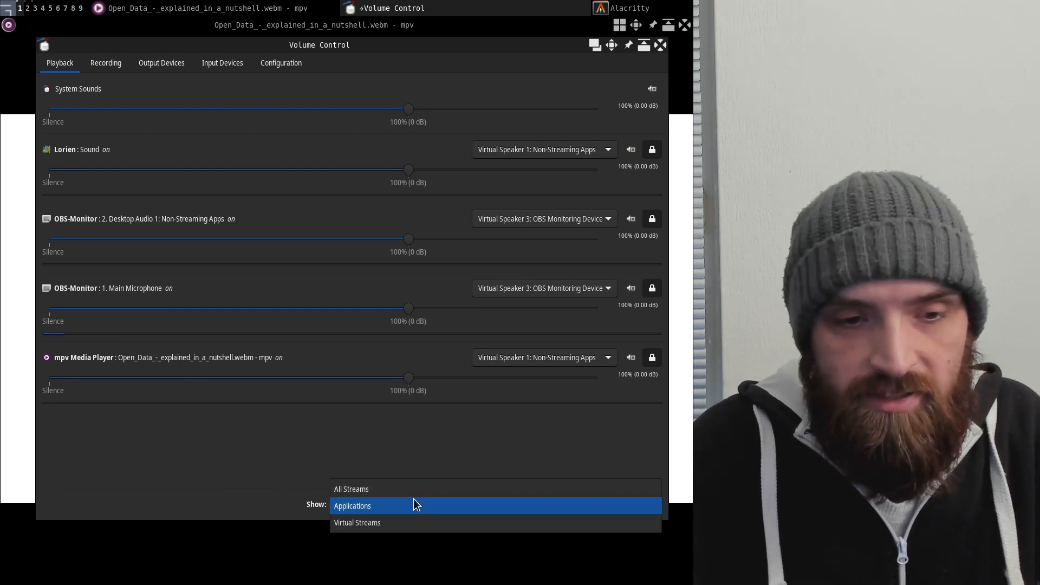
click(385, 505)
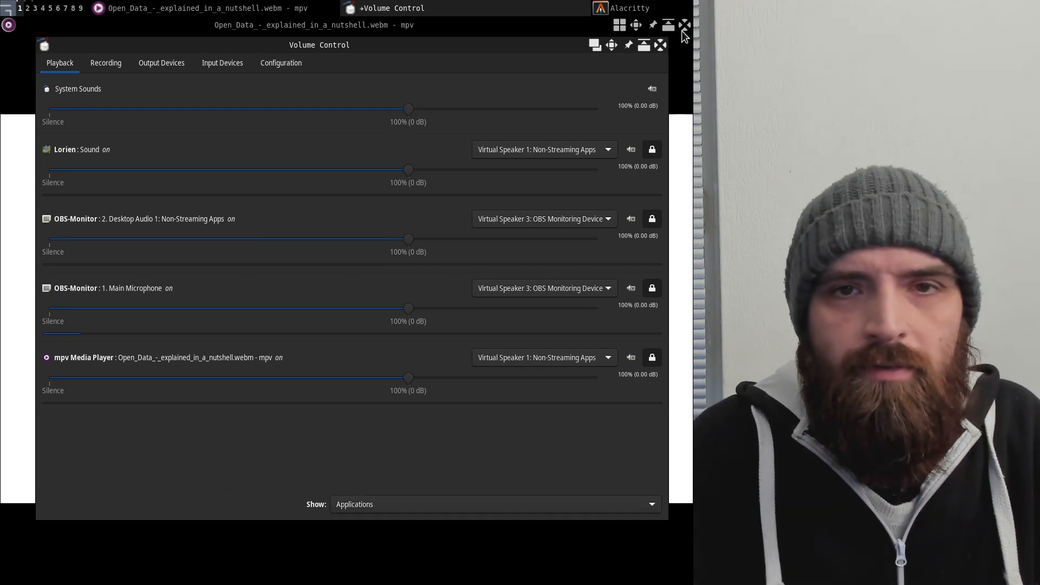
click(683, 25)
Filter the playback streams to All Streams first and to Virtual Streams second.
click(363, 504)
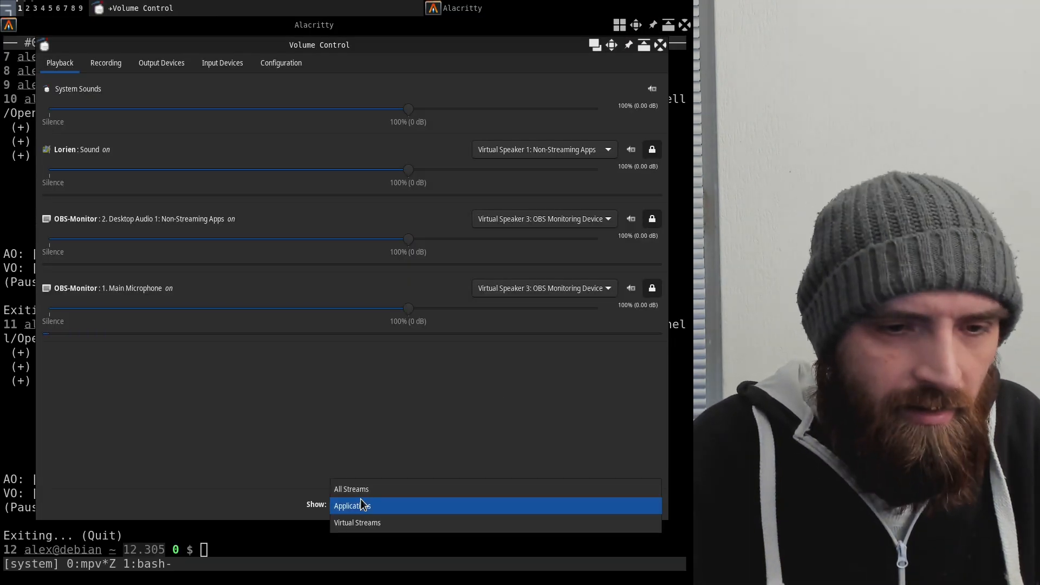
click(358, 489)
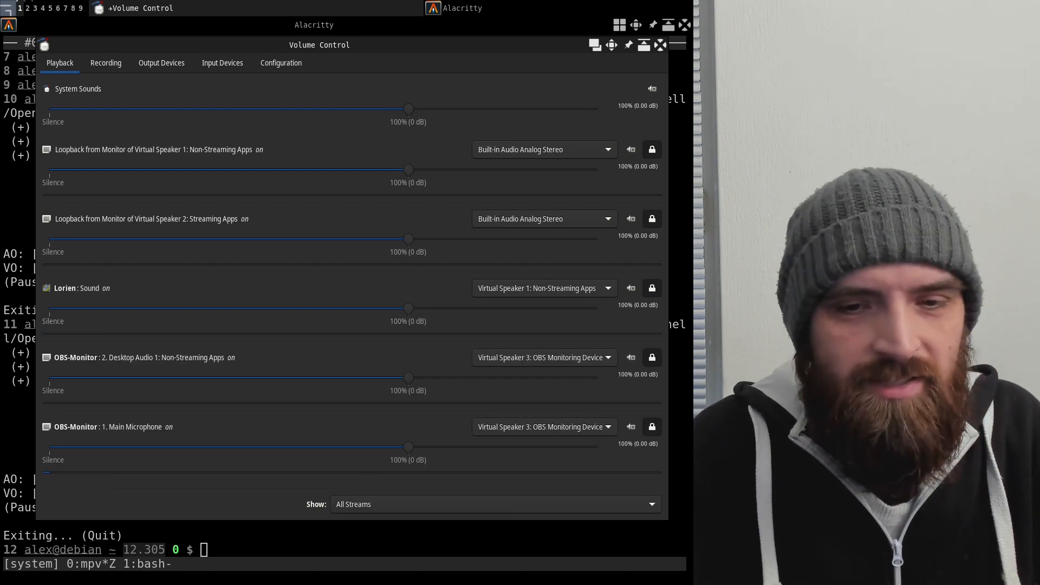
click(437, 501)
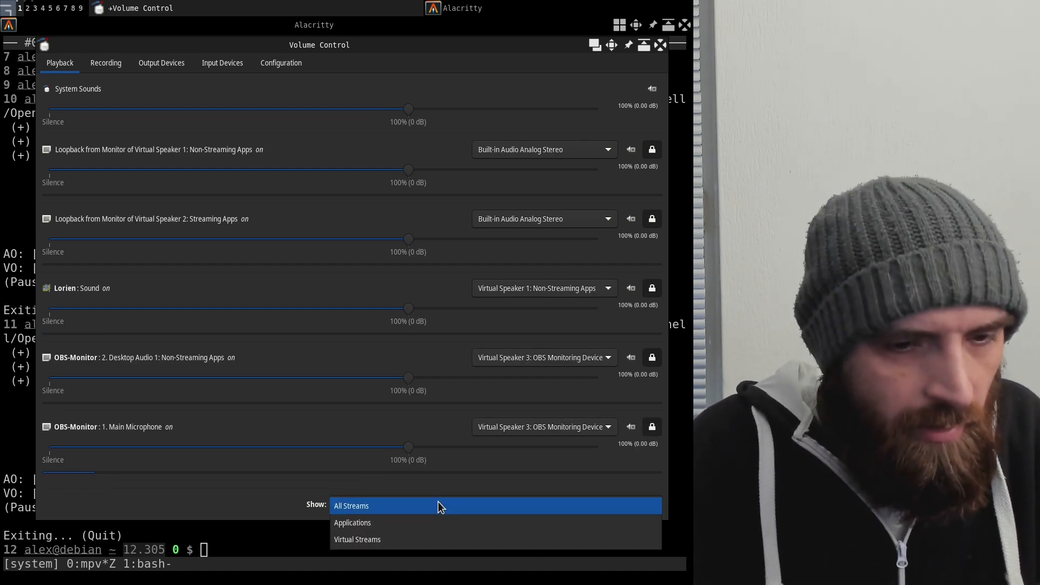
click(437, 538)
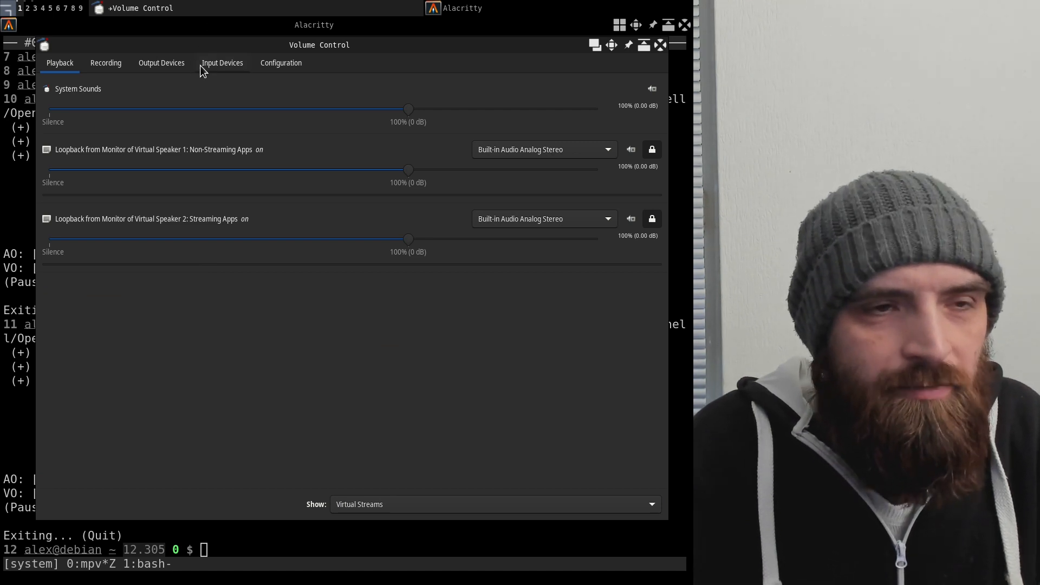
Look over the virtual output and input devices, and expand the input device list to All Input Devices.
click(168, 70)
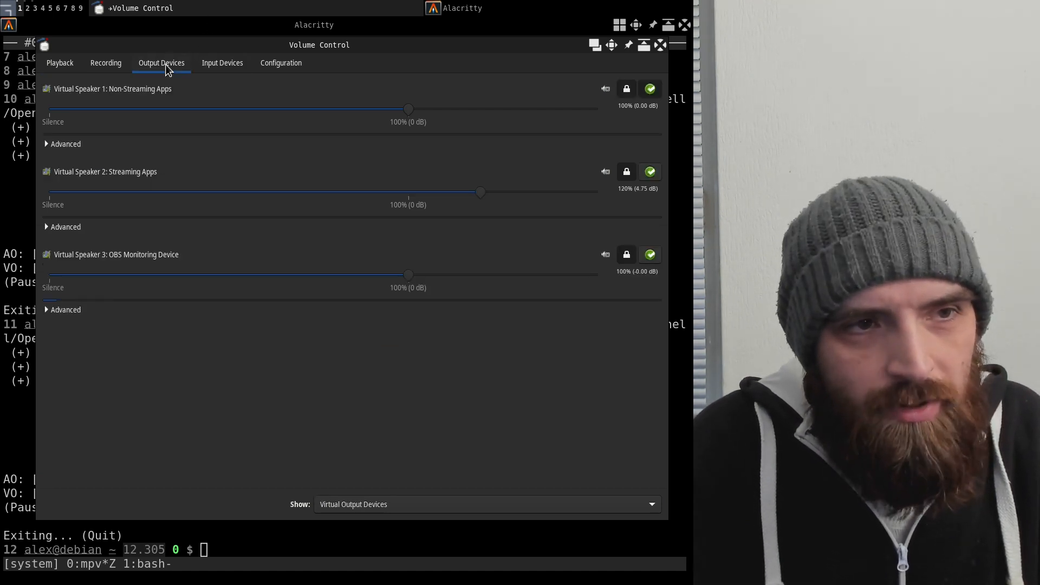
click(214, 65)
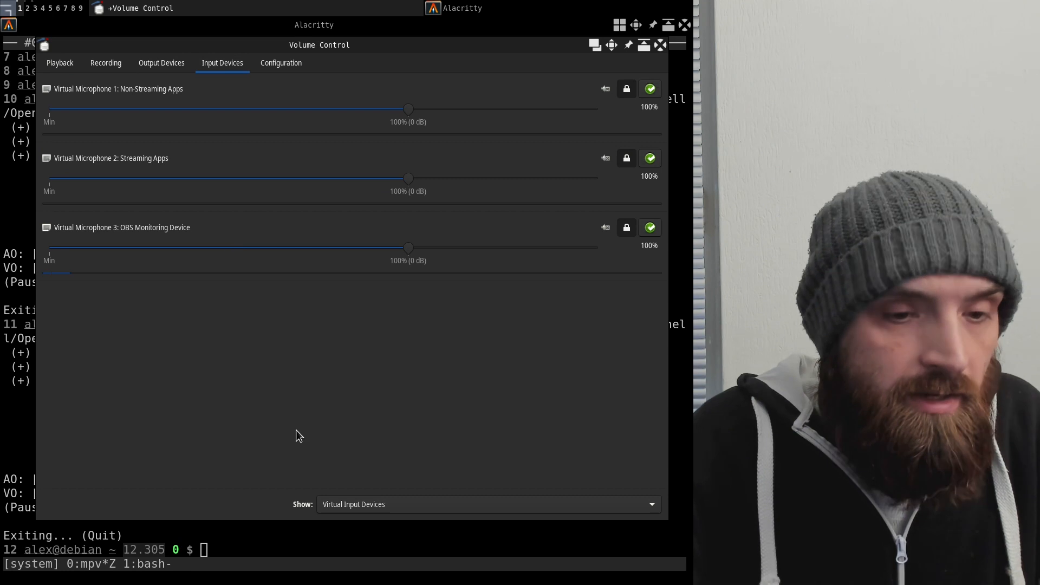
click(352, 506)
click(369, 457)
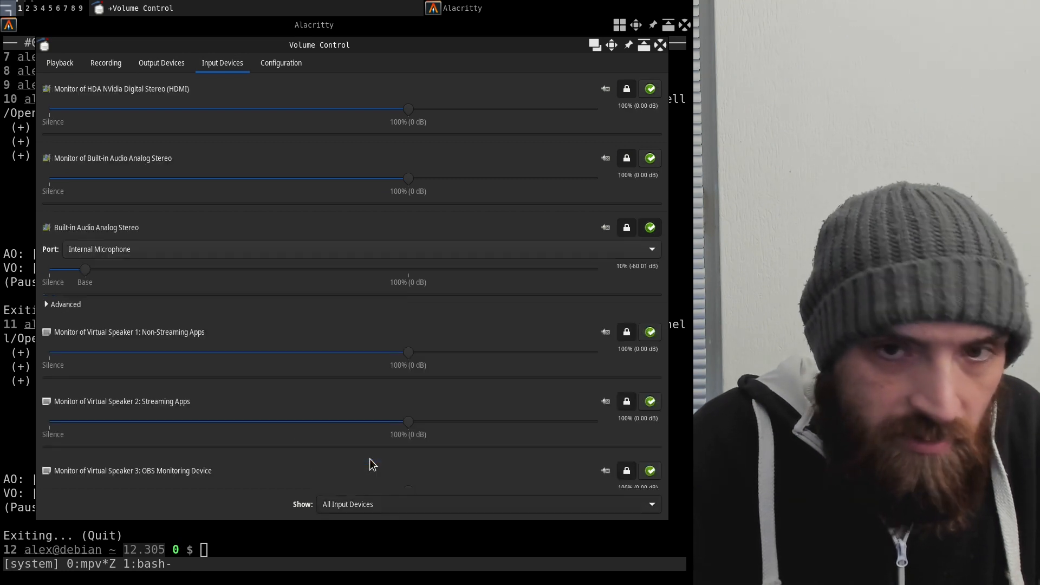
drag(667, 248, 679, 519)
scroll(352, 325, up, 10)
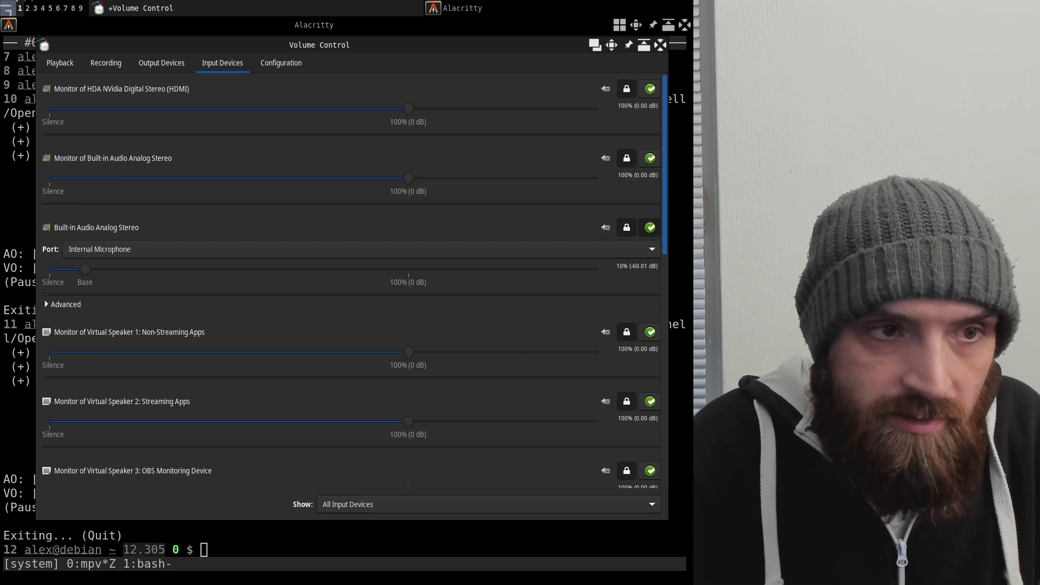
Filter the input devices to Hardware Input Devices first and to Virtual Input Devices second.
click(443, 509)
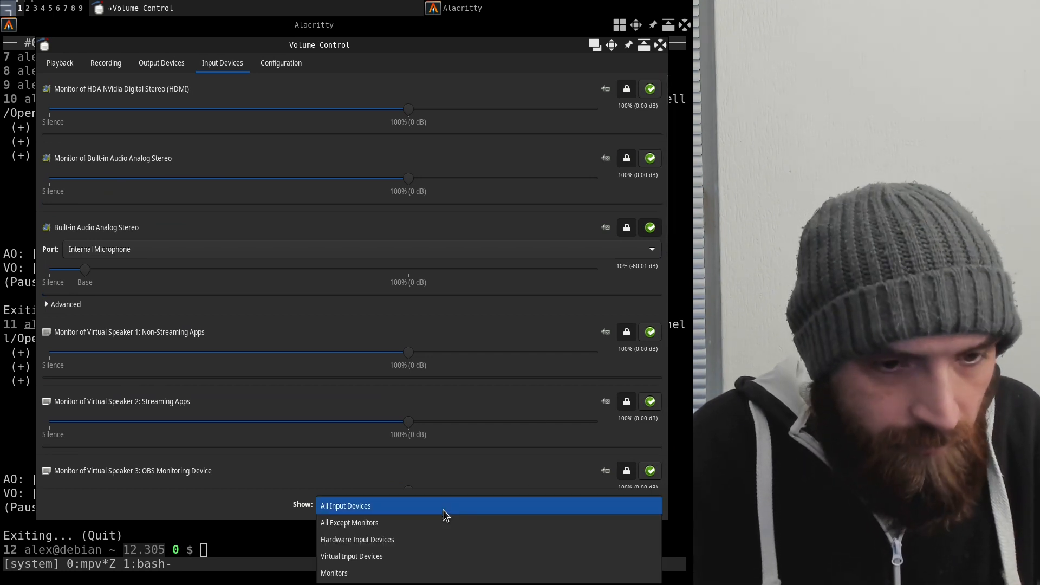
click(402, 542)
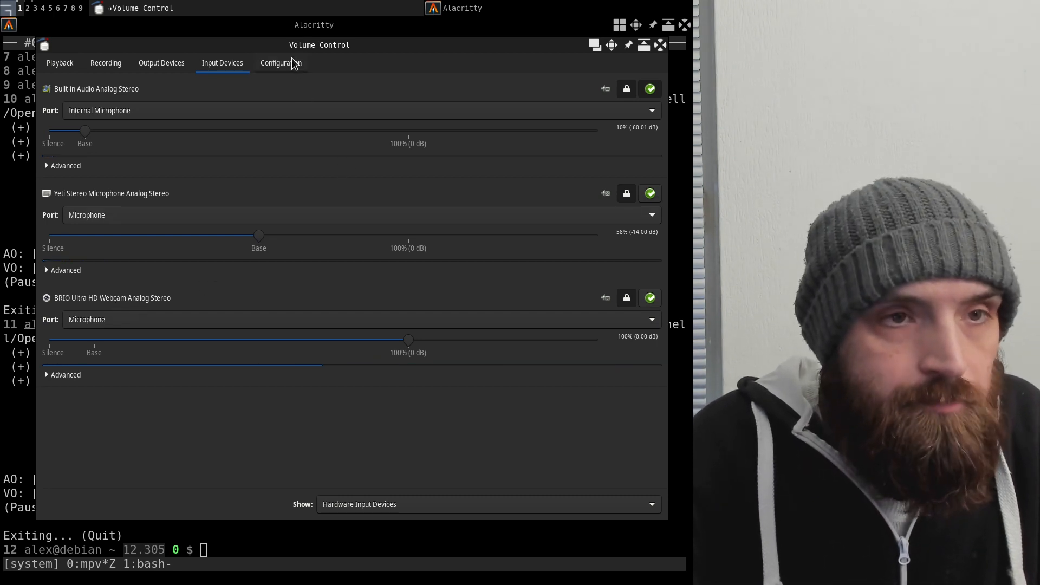
click(428, 504)
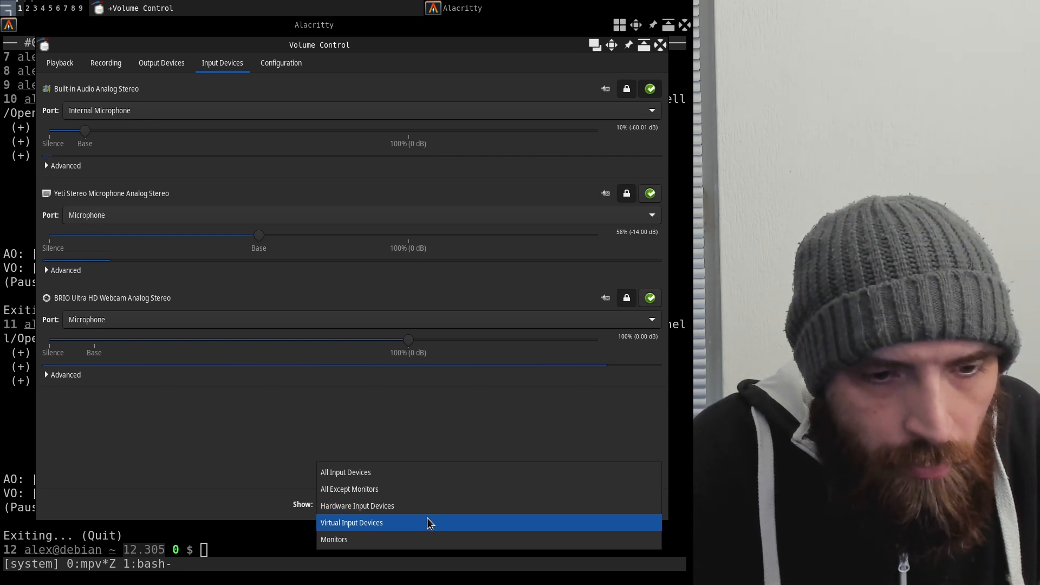
click(427, 520)
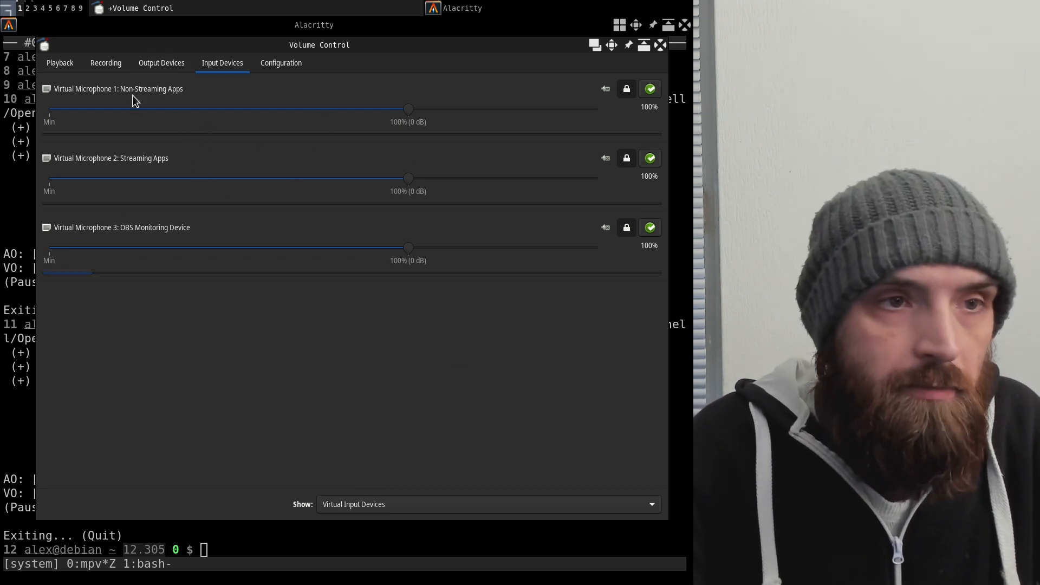
Compare the virtual speakers with the virtual microphones and the loopback playback streams.
click(162, 65)
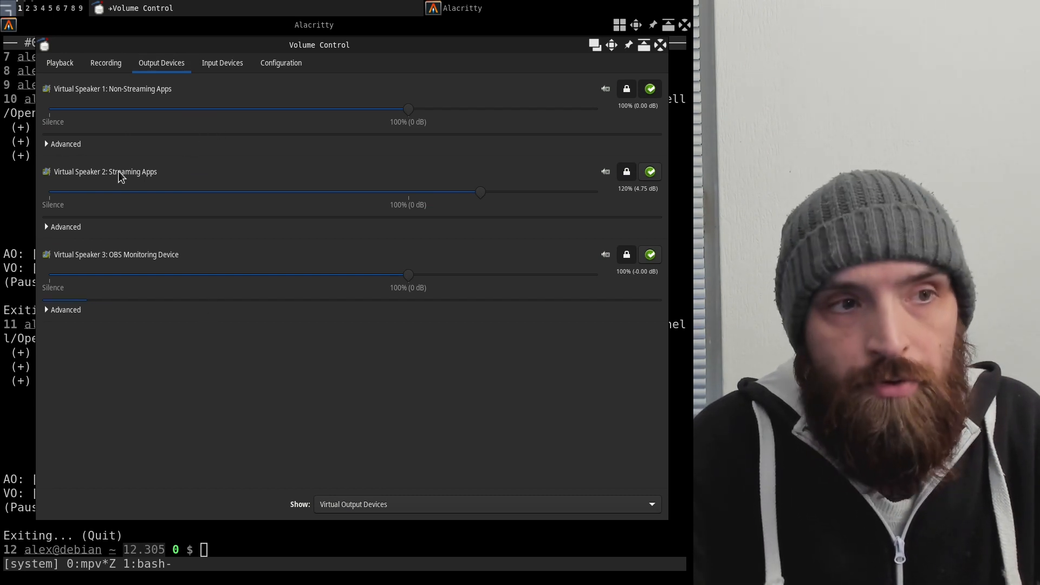
click(236, 69)
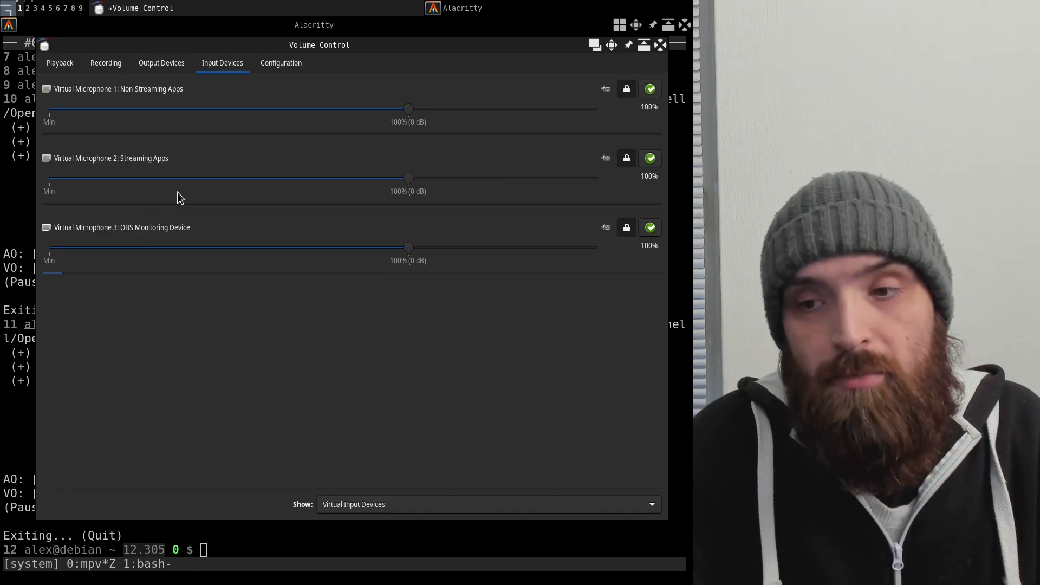
click(57, 70)
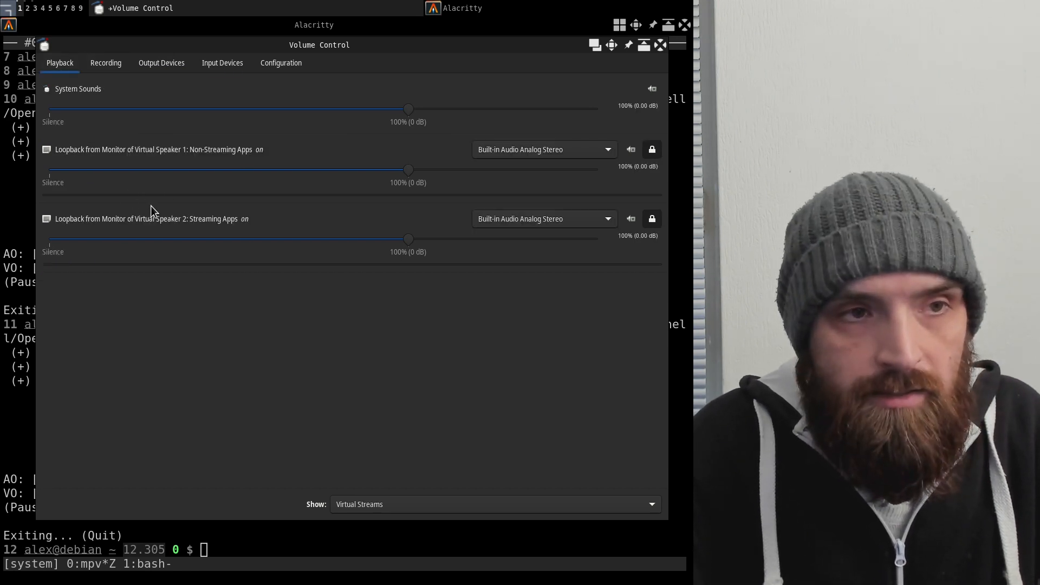
click(174, 63)
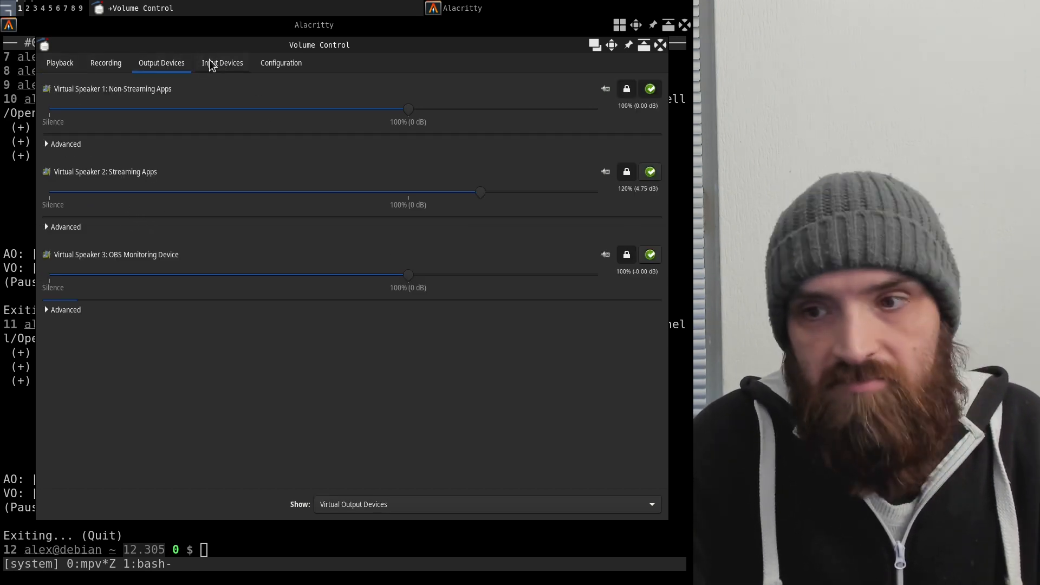
click(234, 60)
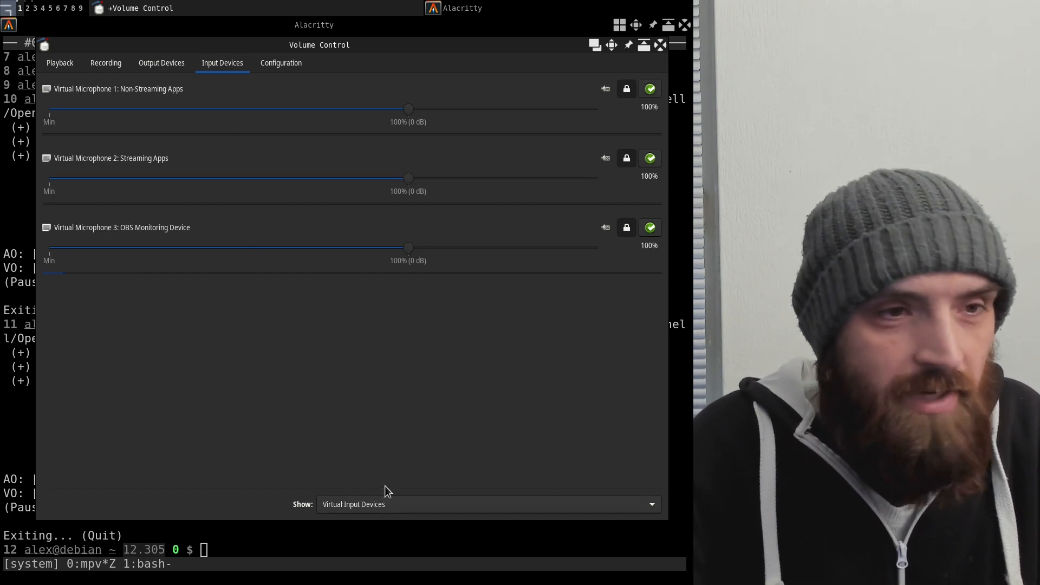
Filter the input devices to show only Monitors and look through the list.
click(387, 504)
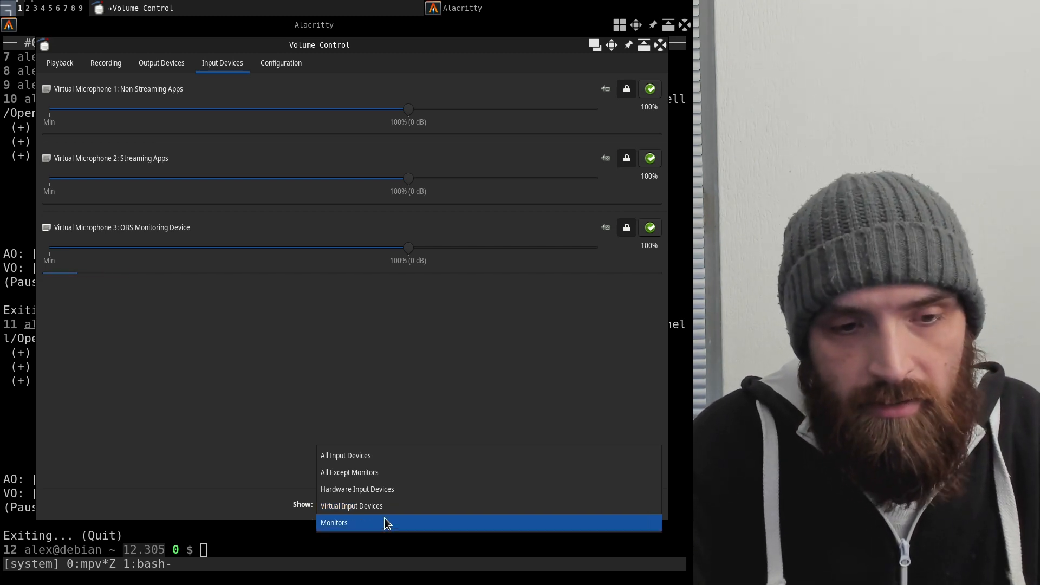
click(385, 522)
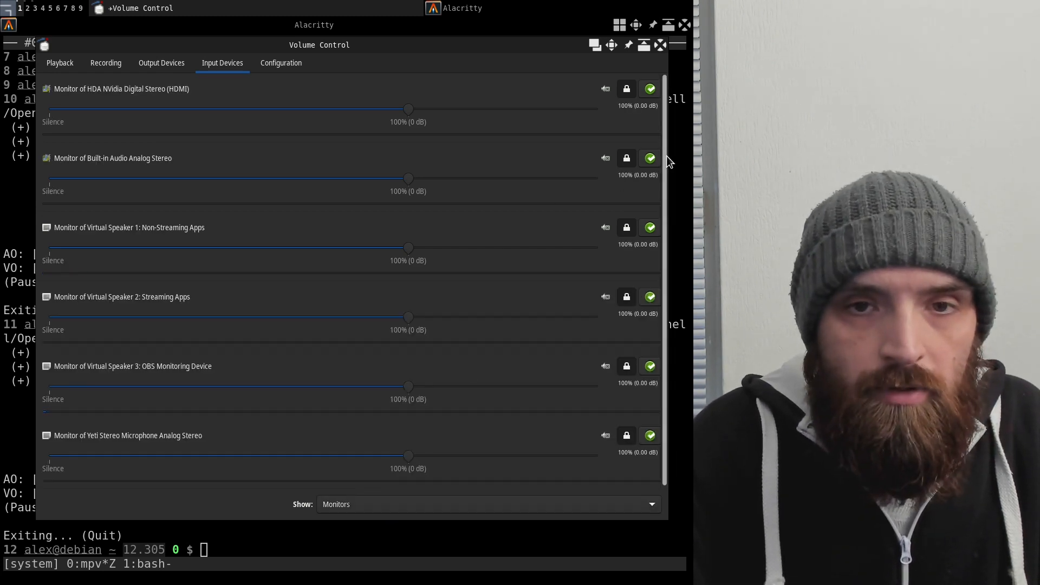
scroll(666, 155, down, 1)
scroll(678, 158, up, 1)
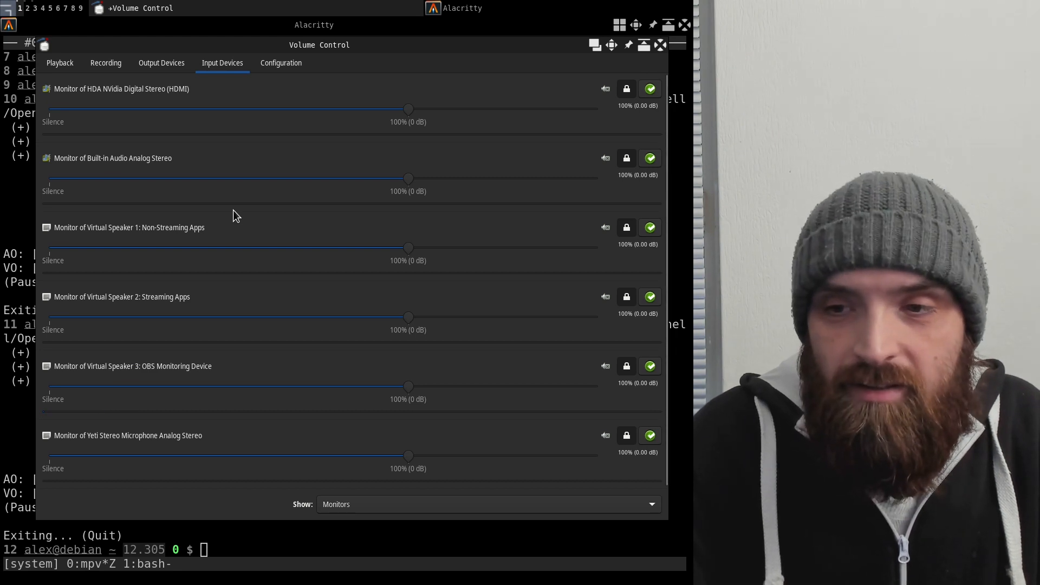
Return to the output devices and set their filter to All Output Devices.
click(182, 63)
click(219, 60)
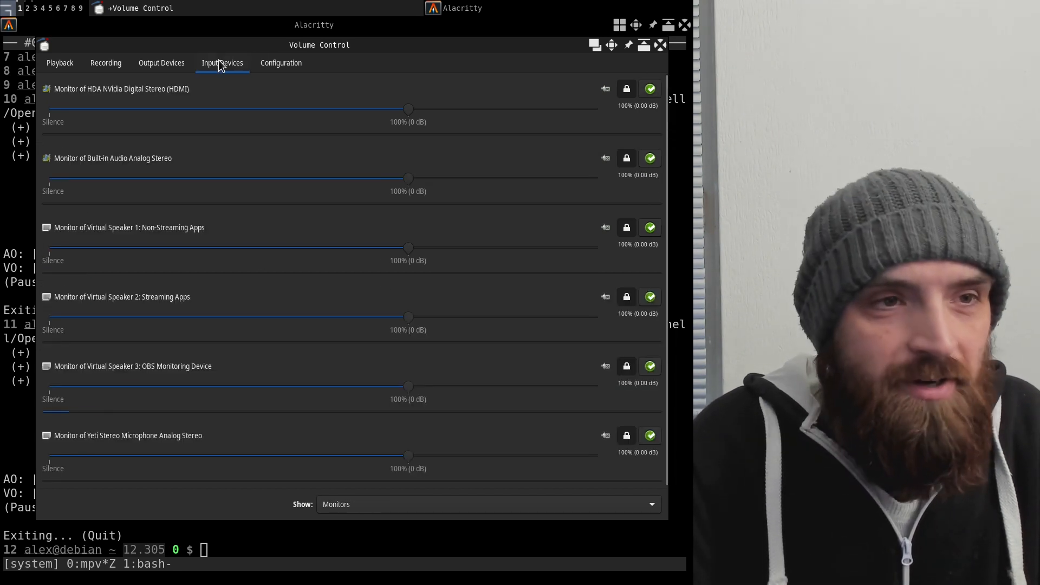
click(165, 62)
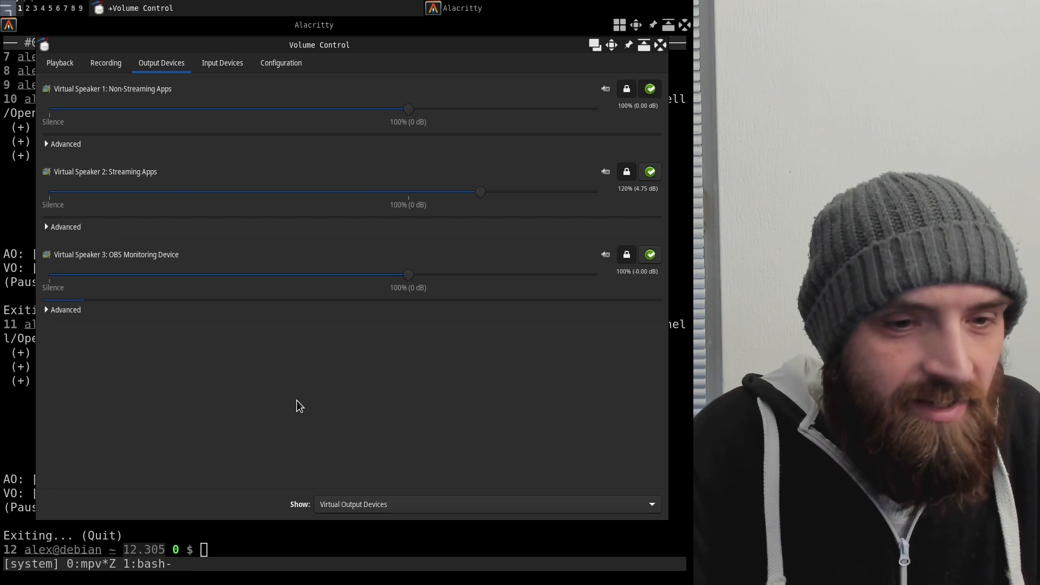
click(374, 512)
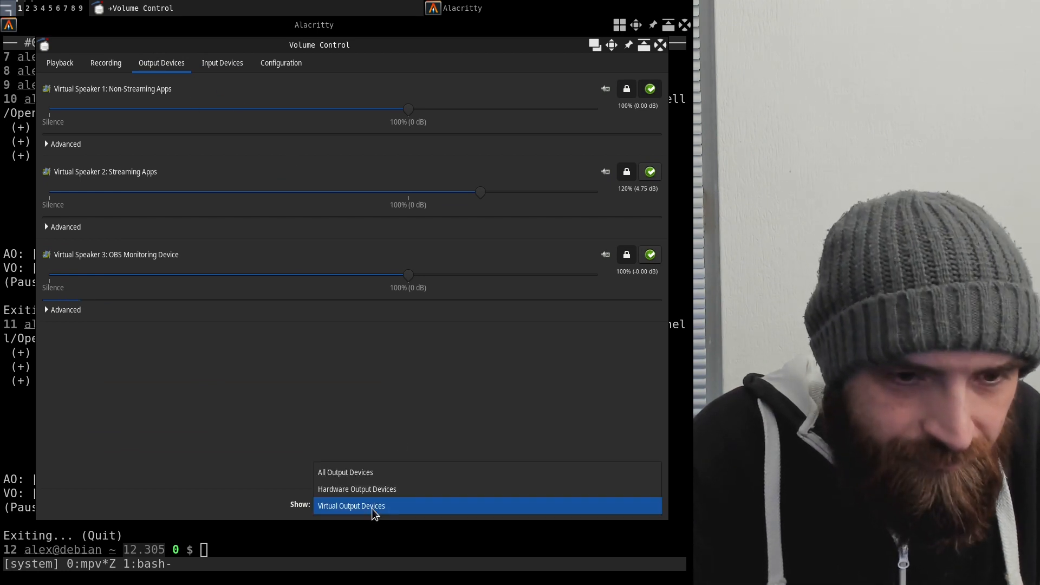
click(375, 472)
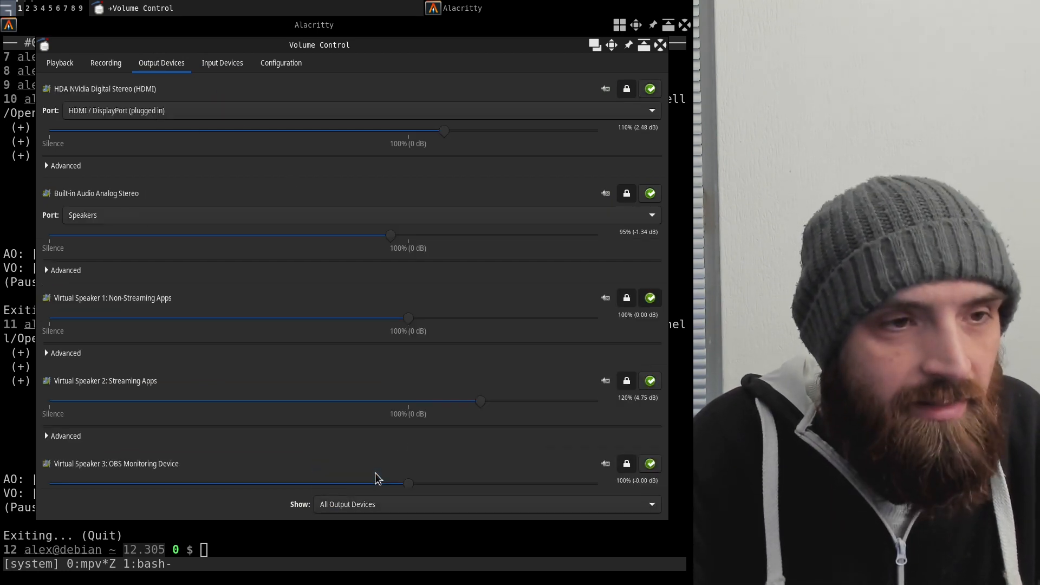
Match each hardware output and virtual speaker in the output devices with its corresponding monitor in the input devices.
click(211, 64)
click(162, 65)
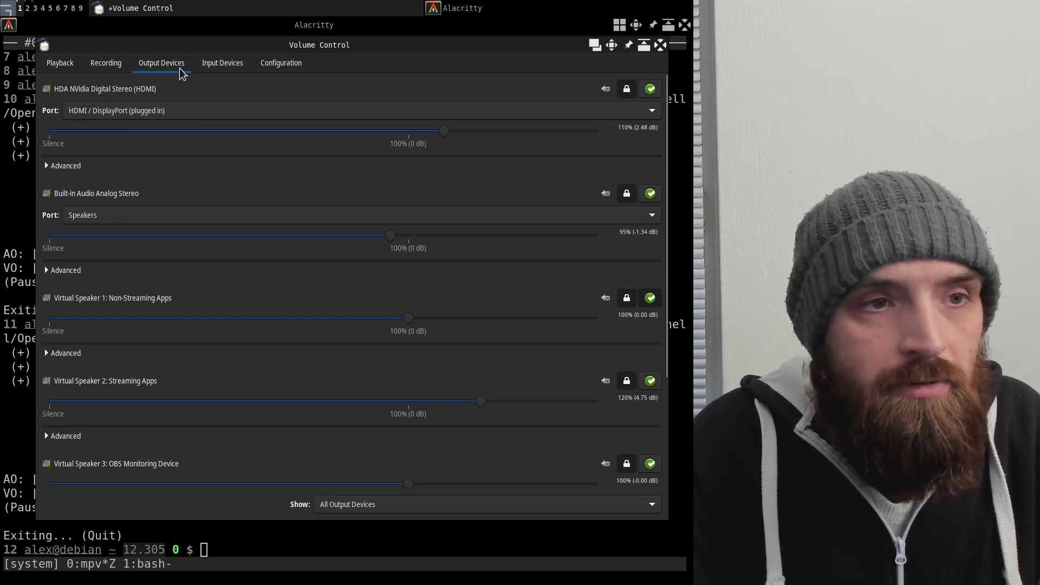
click(223, 64)
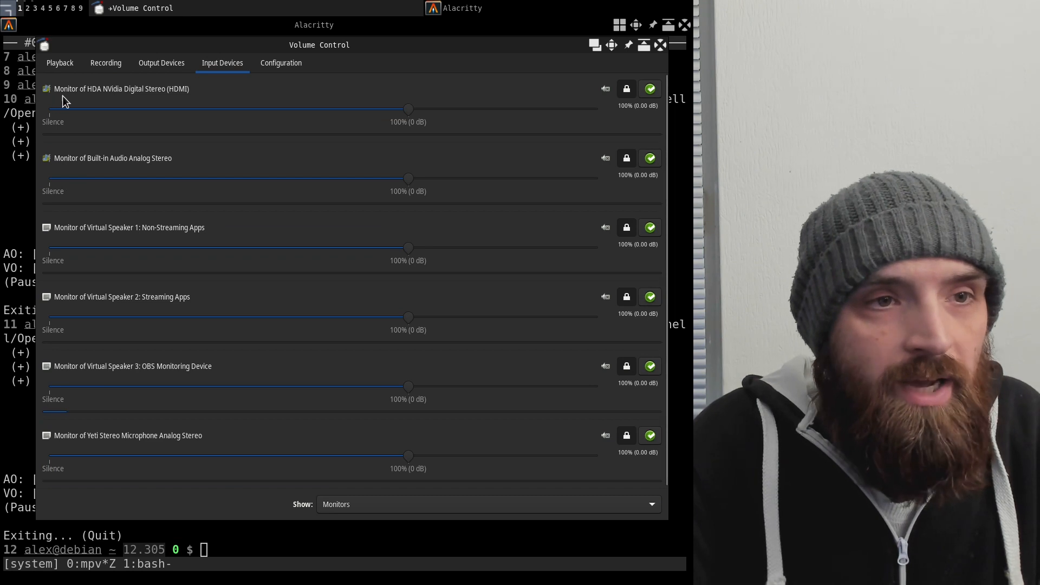
click(359, 505)
click(359, 505)
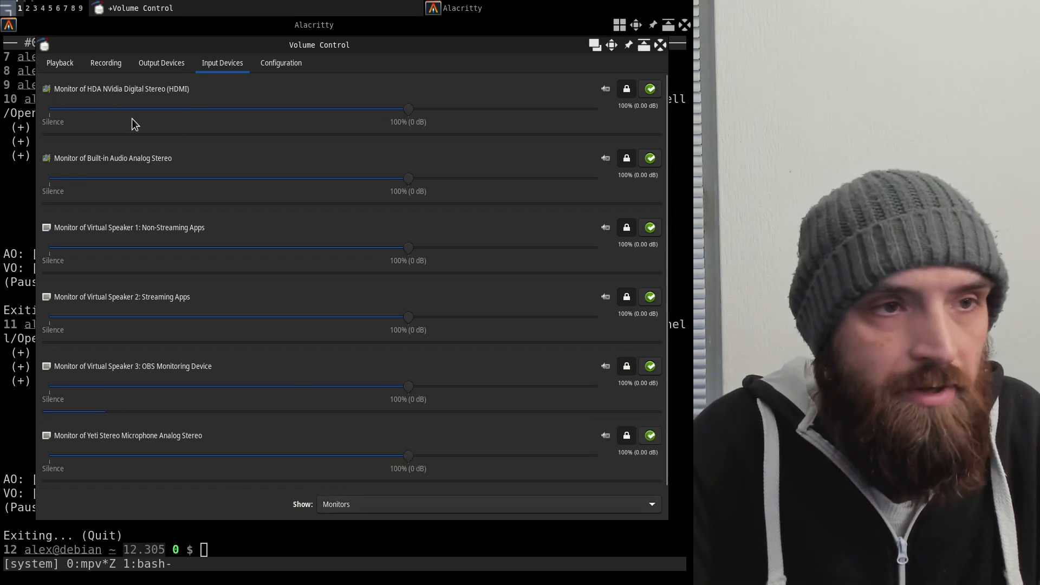
click(156, 65)
click(218, 65)
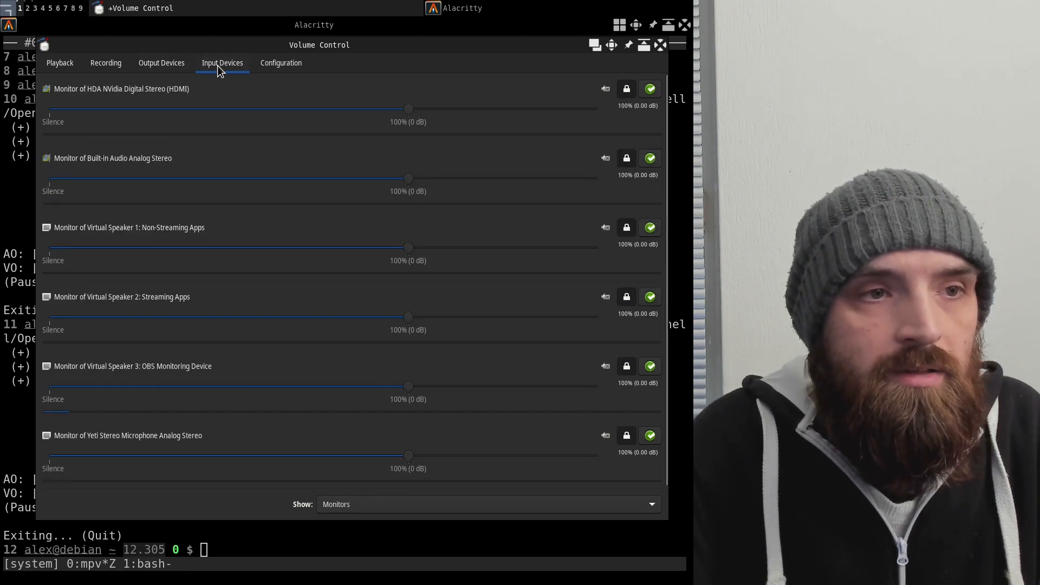
click(171, 65)
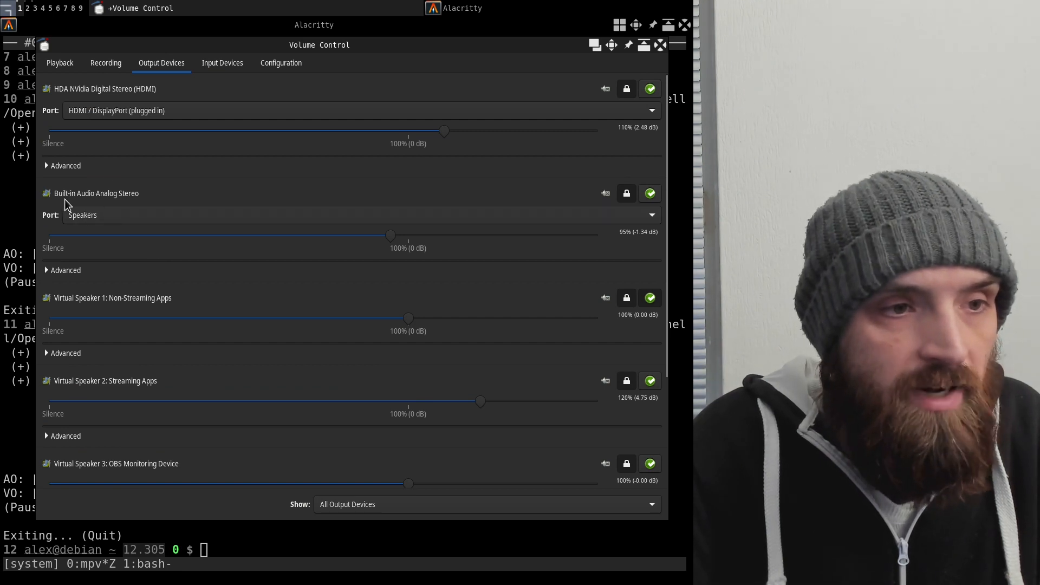
click(206, 67)
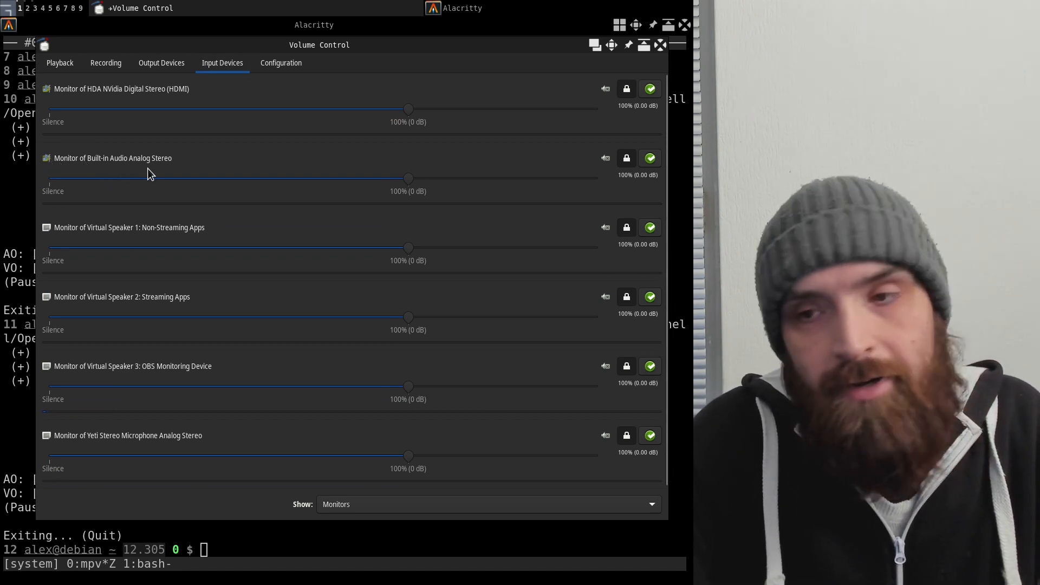
click(172, 76)
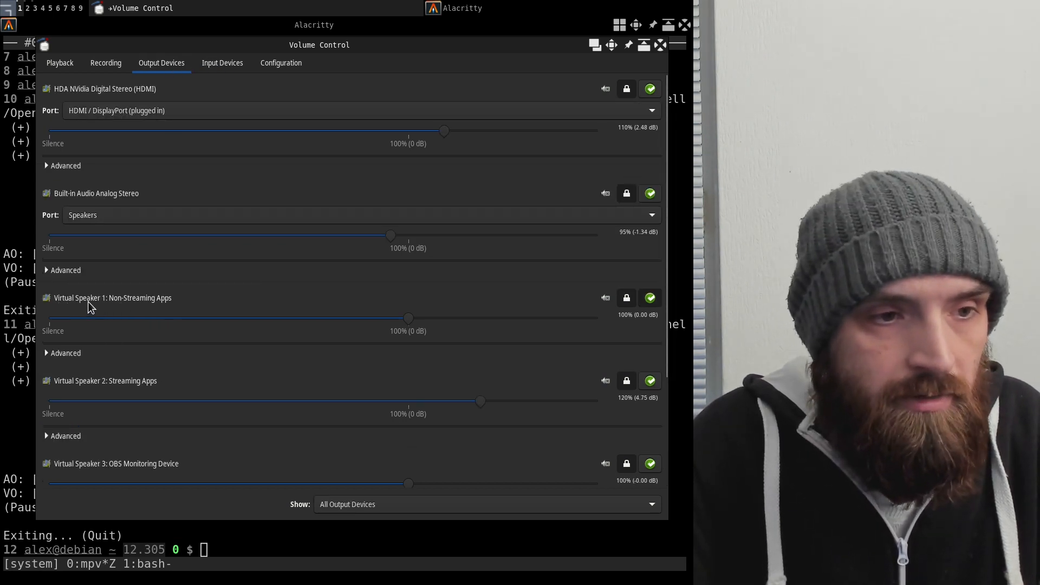
click(216, 63)
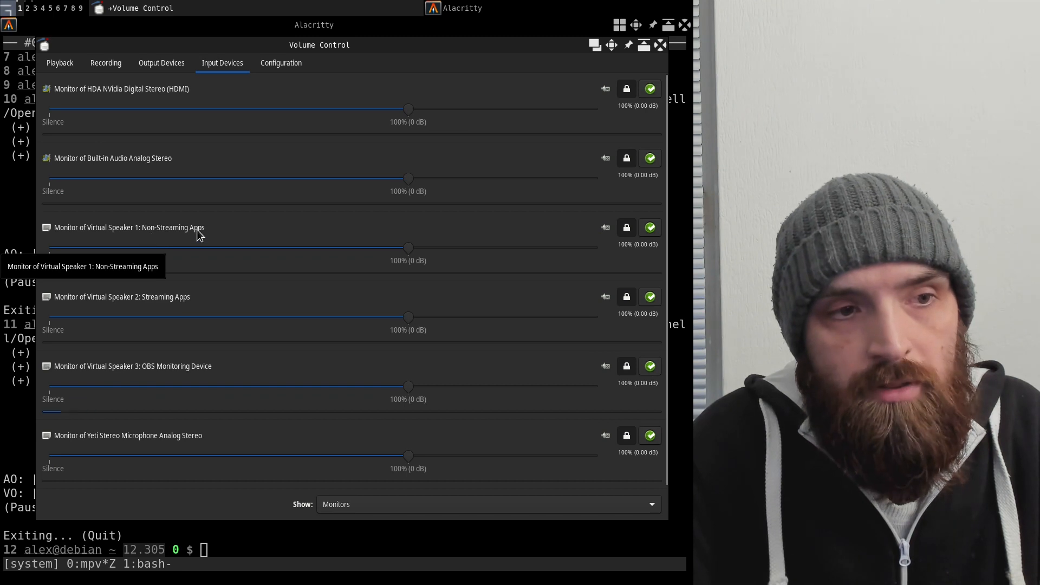
Check the output devices once more, and set the input devices filter to All Except Monitors.
click(158, 59)
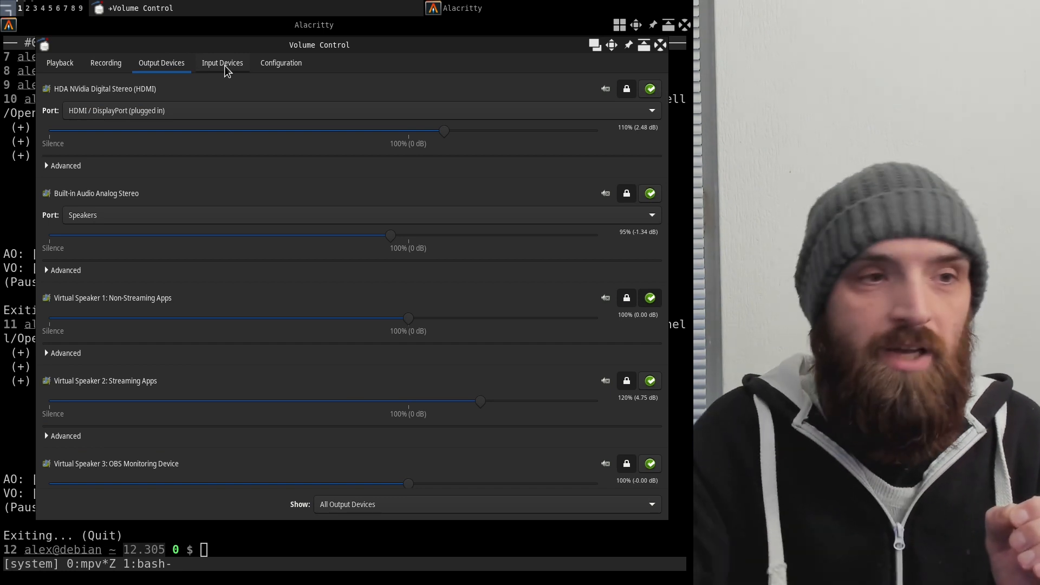
click(226, 63)
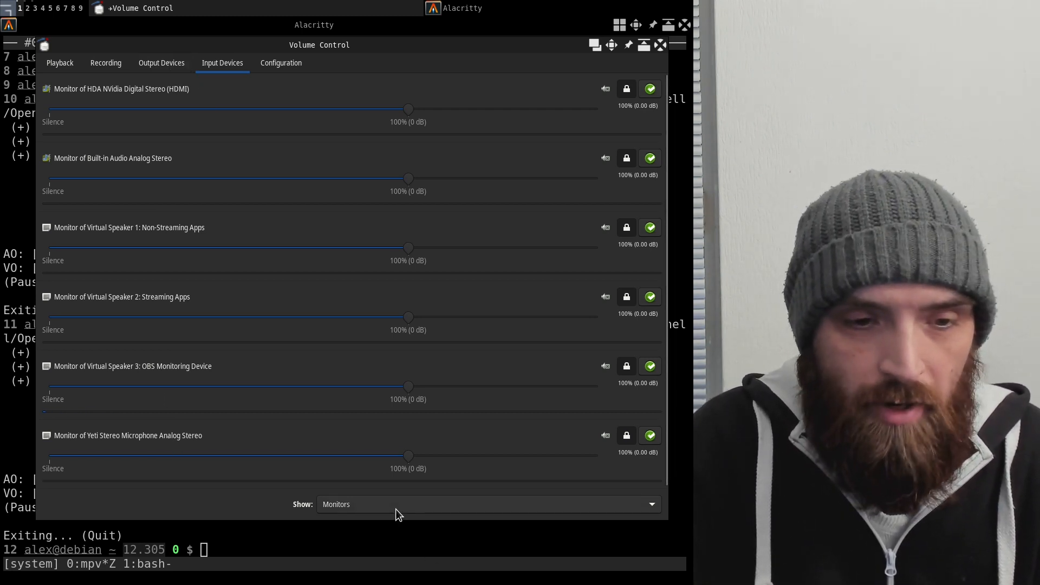
click(385, 505)
click(385, 456)
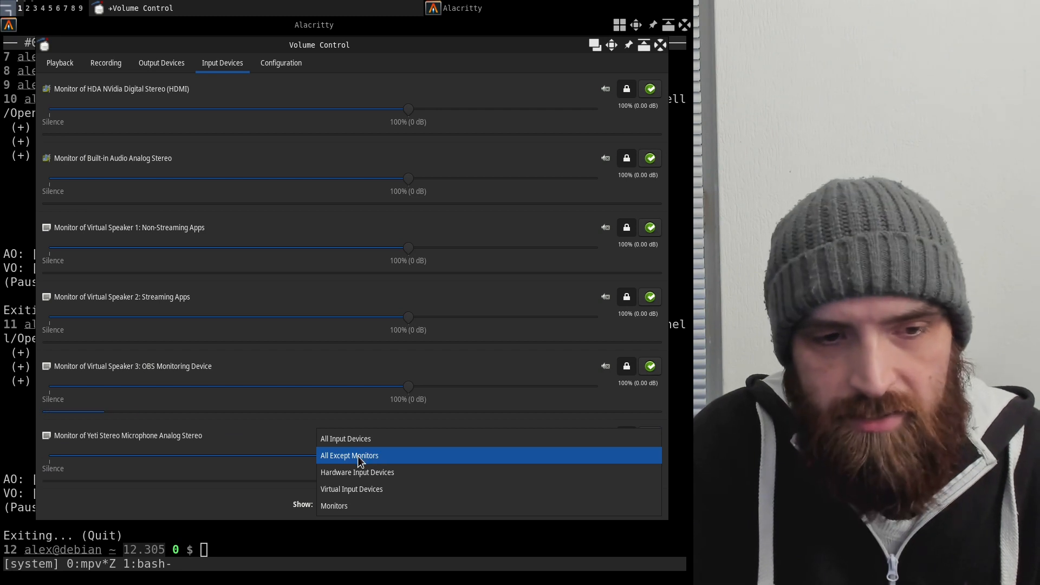
click(357, 456)
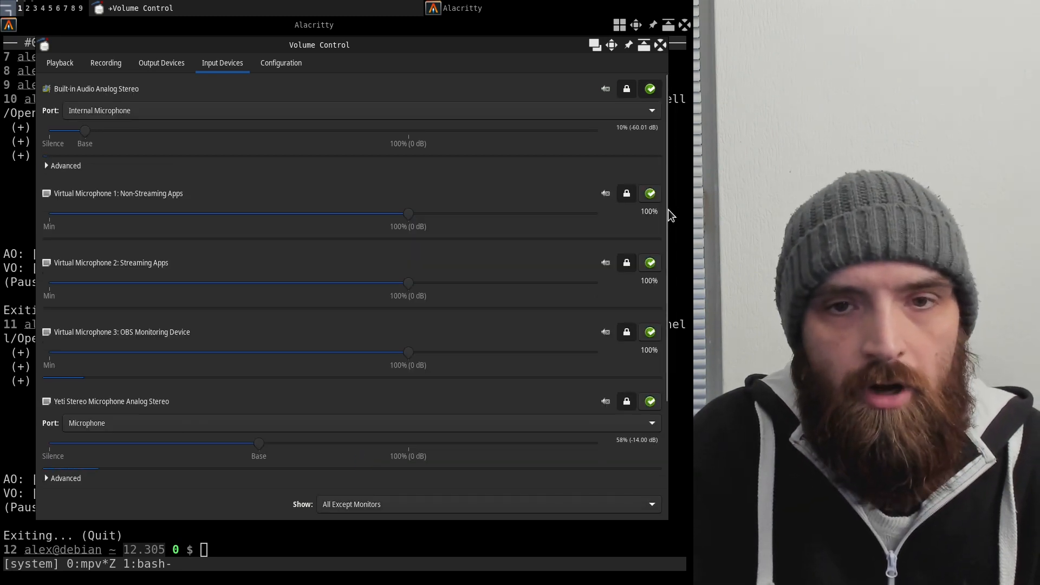
drag(667, 215, 687, 157)
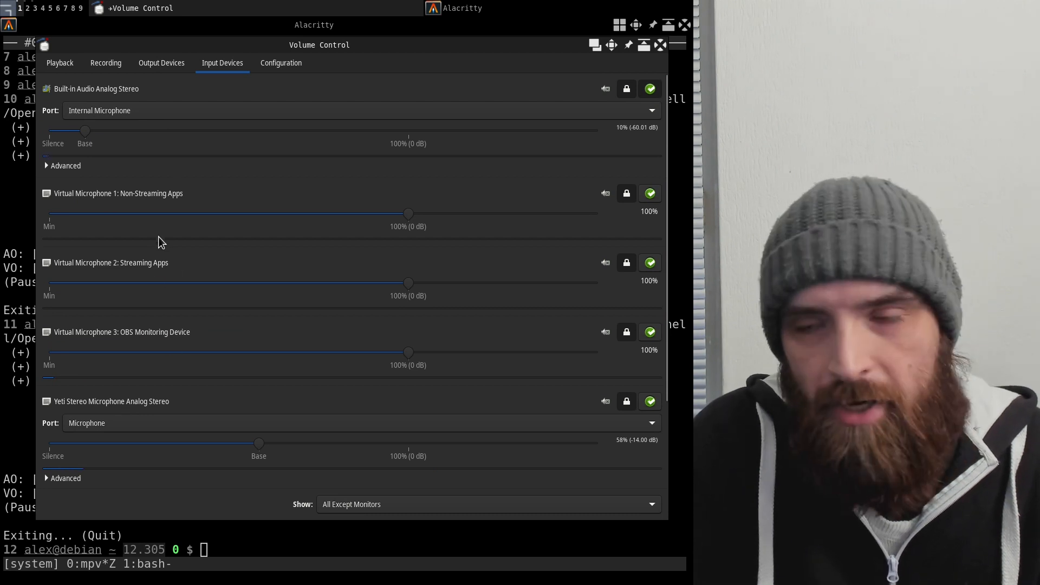
click(401, 509)
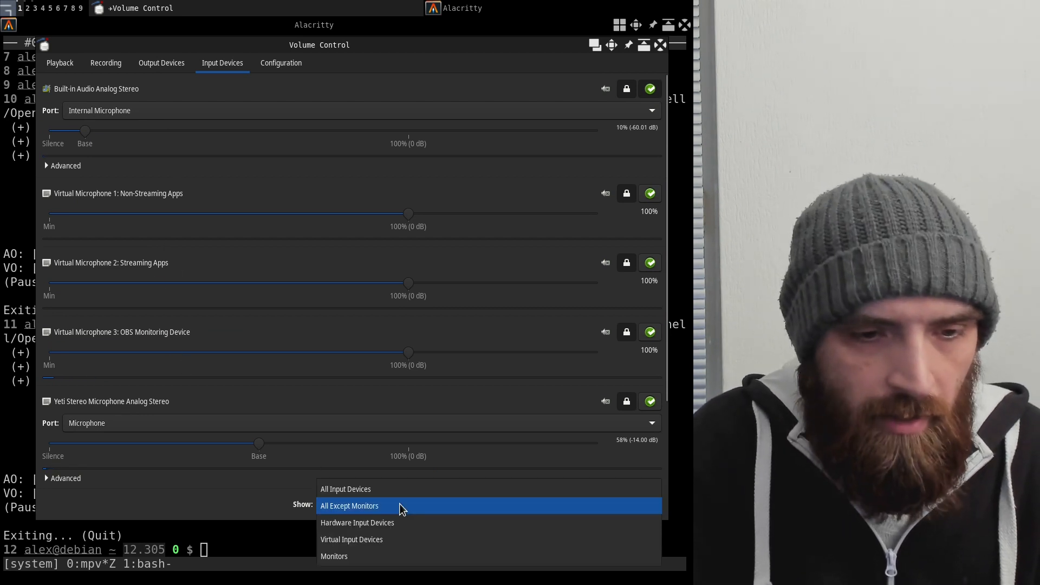
click(229, 496)
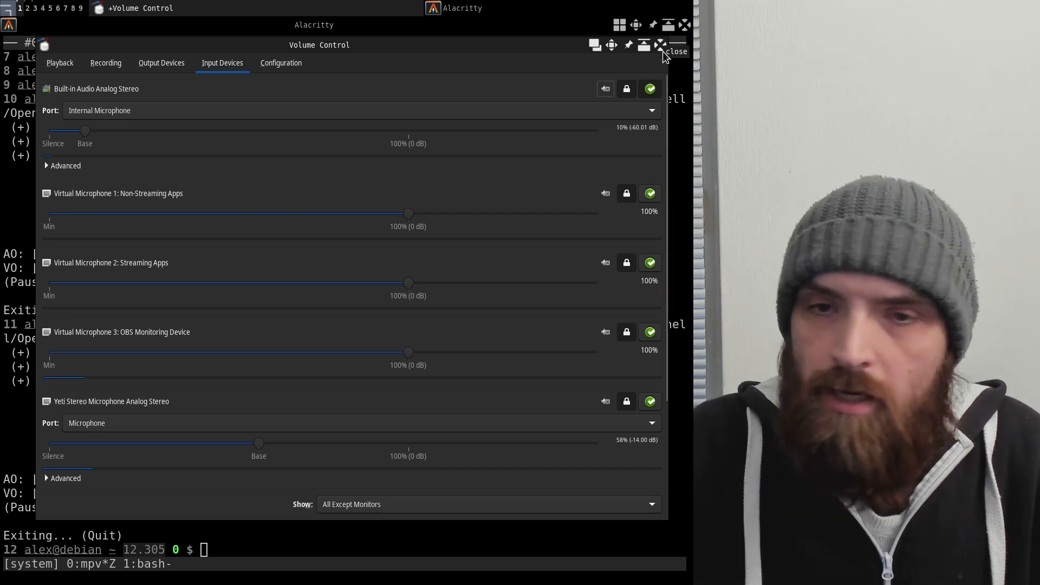
Close the Volume Control window and clear the terminal screen.
drag(439, 48, 440, 64)
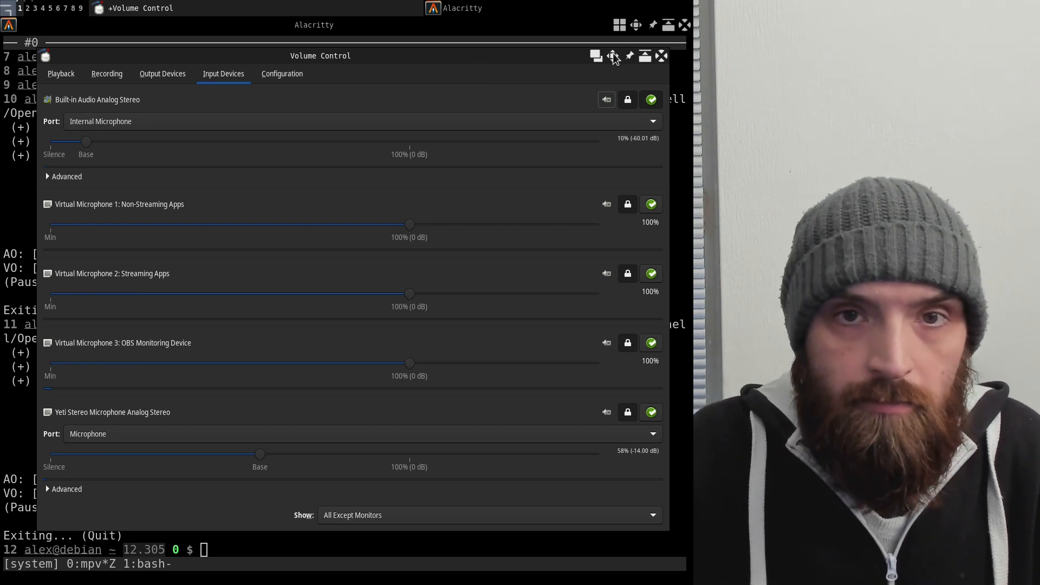
click(661, 57)
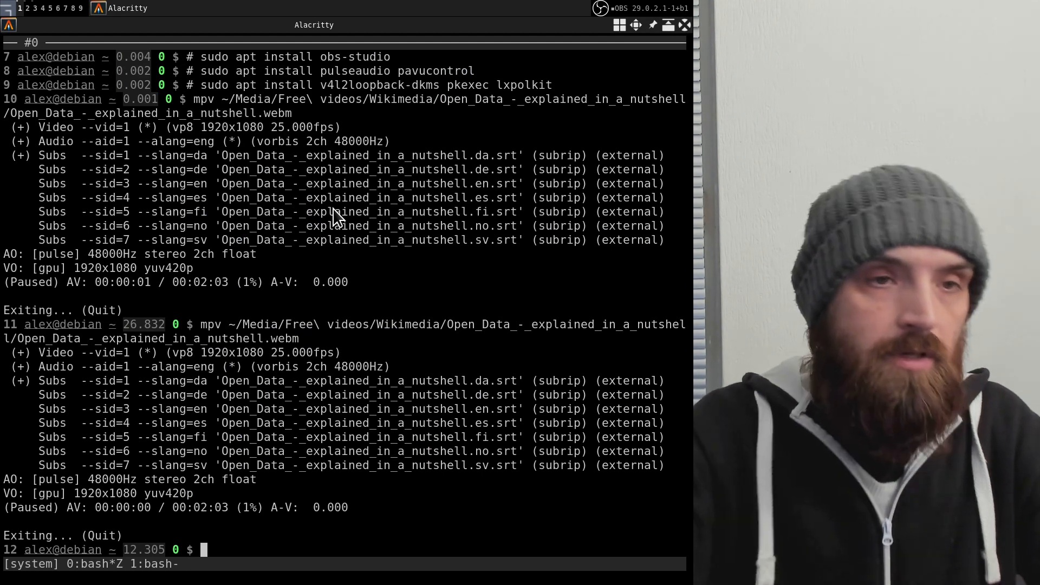
text(clear)
key(Return)
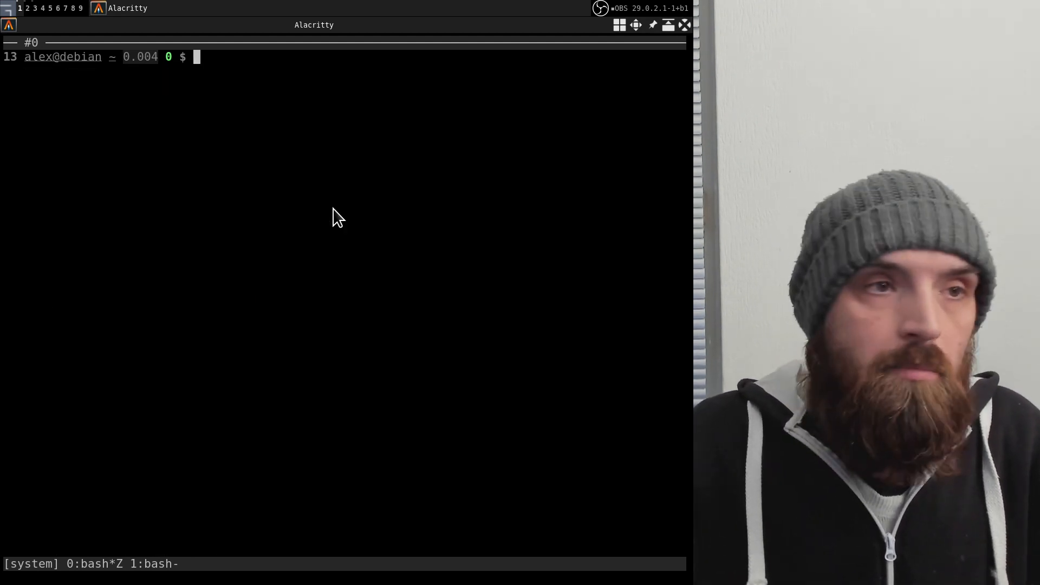
Switch to Lorien and handwrite "source" in quotation marks in white near the upper left of the scratchpad.
click(34, 8)
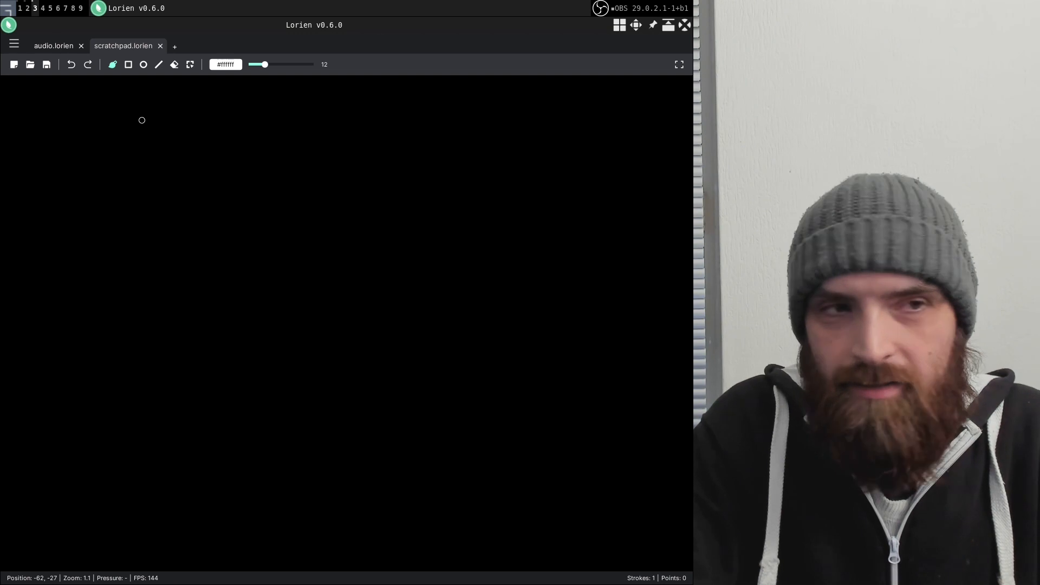
drag(120, 112, 126, 119)
drag(147, 126, 135, 133)
drag(158, 125, 177, 129)
drag(180, 130, 208, 131)
drag(211, 127, 223, 126)
drag(222, 111, 221, 117)
drag(229, 110, 228, 116)
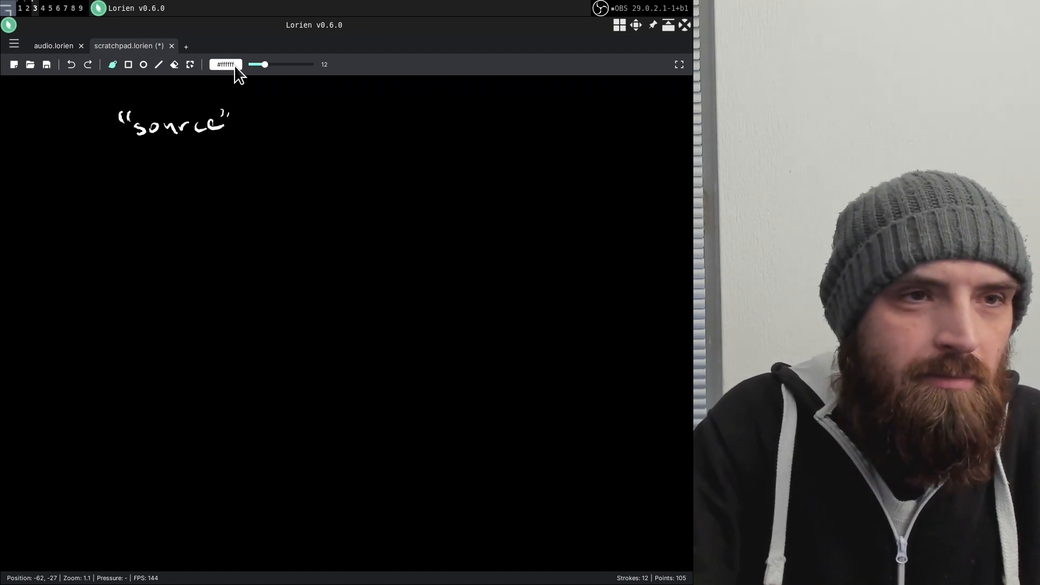
Check the audio.lorien diagram, and handwrite "input" in red #ff5959 below "source" in the scratchpad.
click(53, 46)
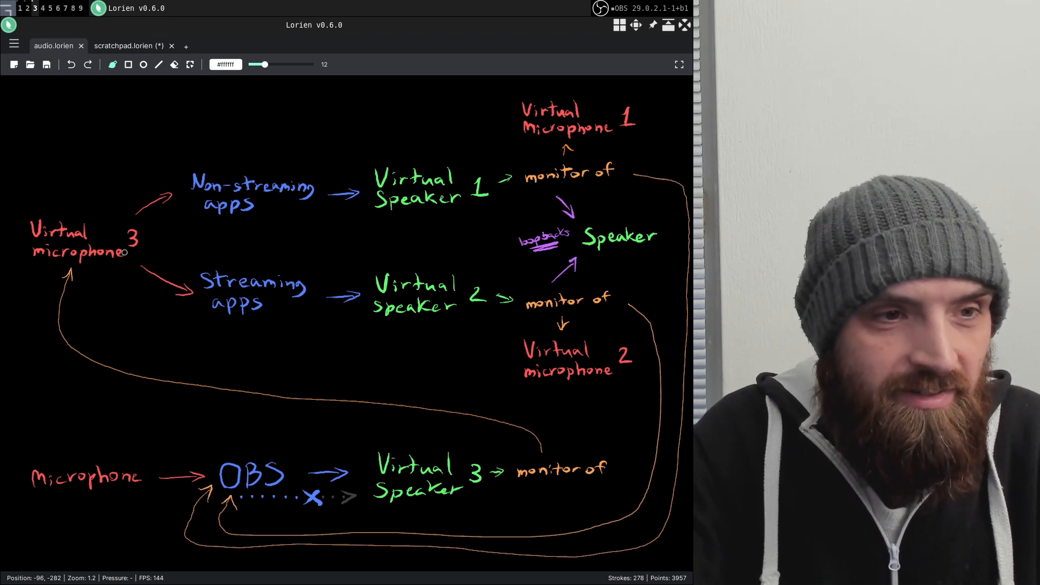
click(132, 48)
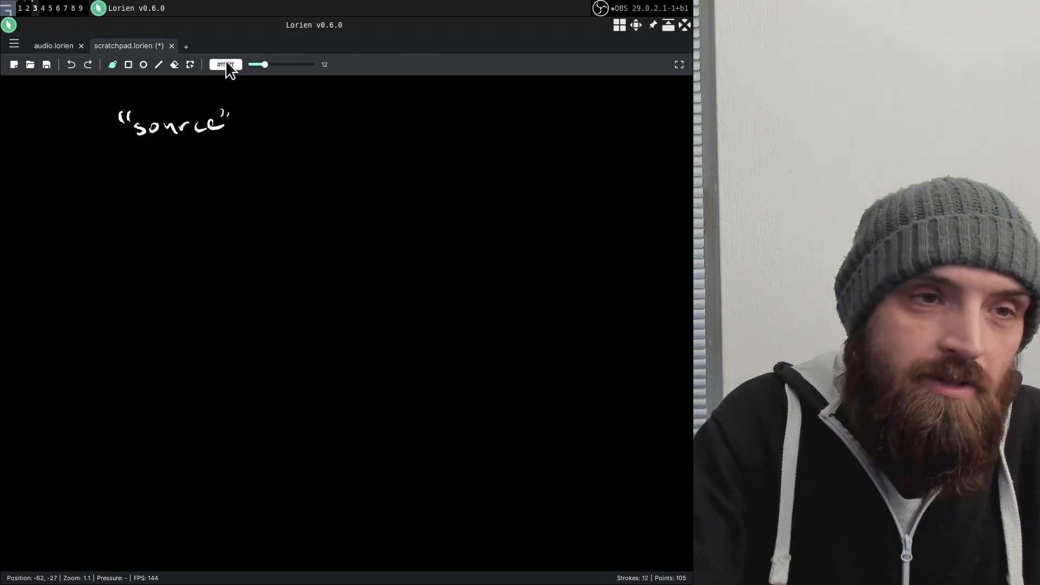
click(229, 66)
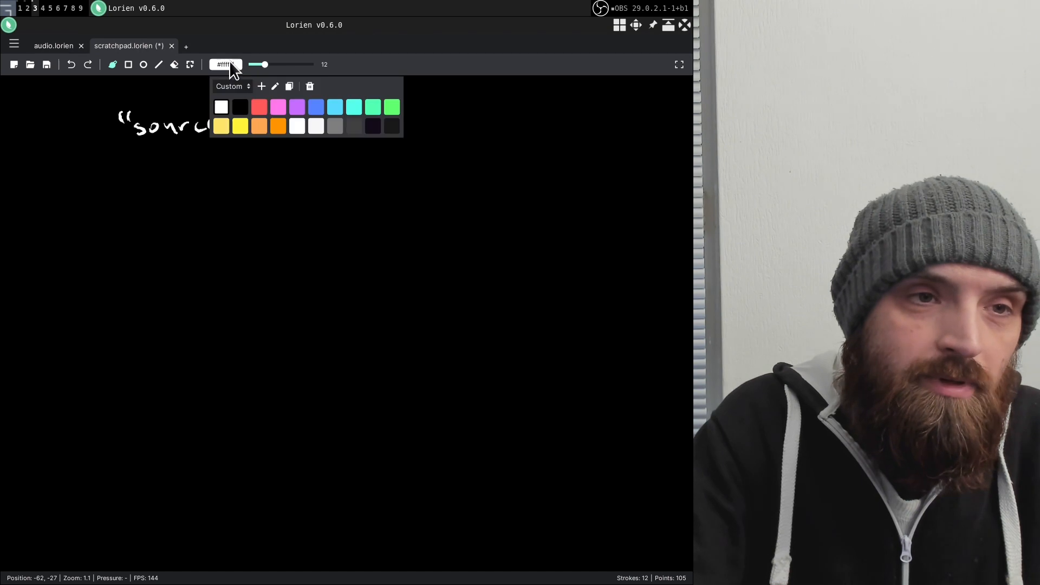
click(260, 107)
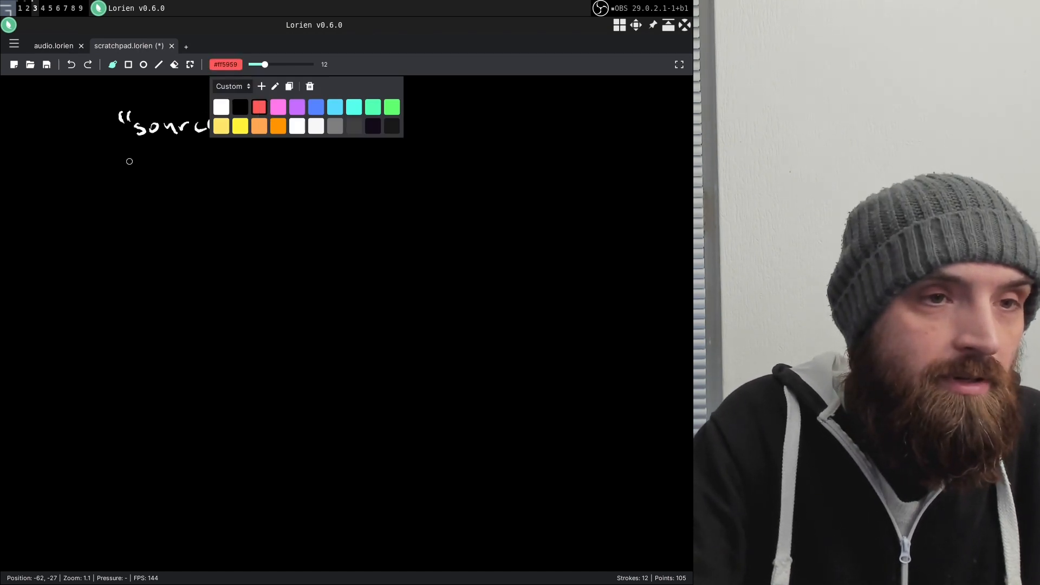
mouse_move(69, 185)
mouse_down()
mouse_move(66, 175)
mouse_move(125, 181)
mouse_up()
click(62, 163)
drag(115, 175, 135, 169)
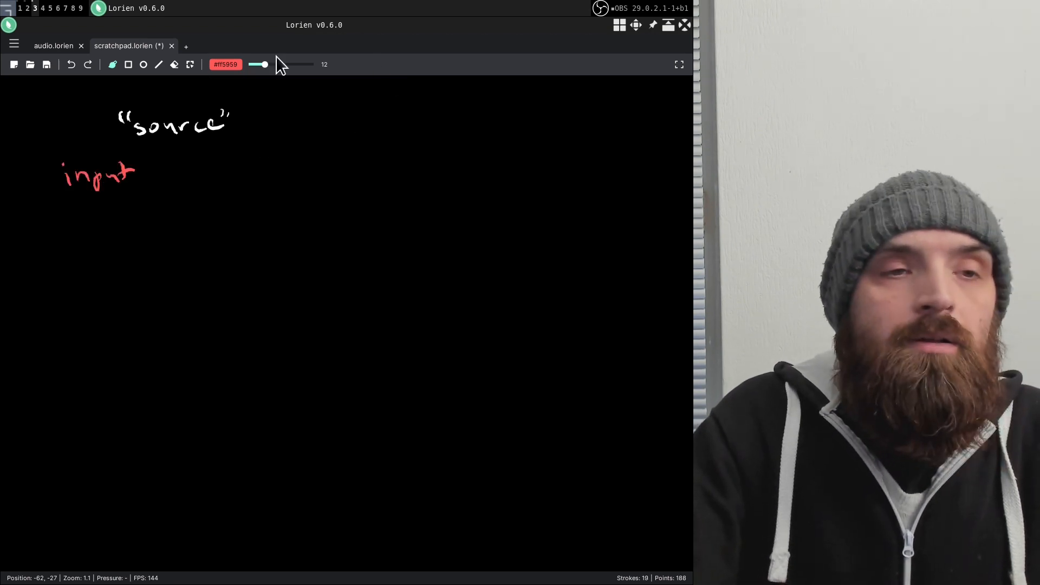
Handwrite "sink" in quotation marks in white, level with "source" on the right side of the canvas.
click(219, 66)
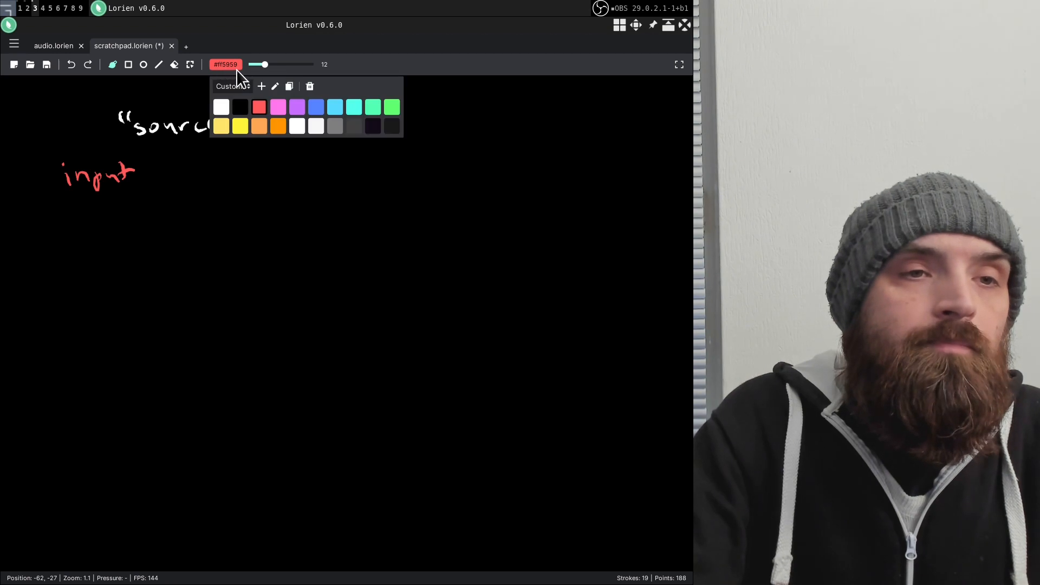
click(220, 107)
mouse_move(463, 106)
mouse_down()
mouse_move(481, 125)
mouse_move(534, 123)
mouse_up()
drag(540, 99, 549, 106)
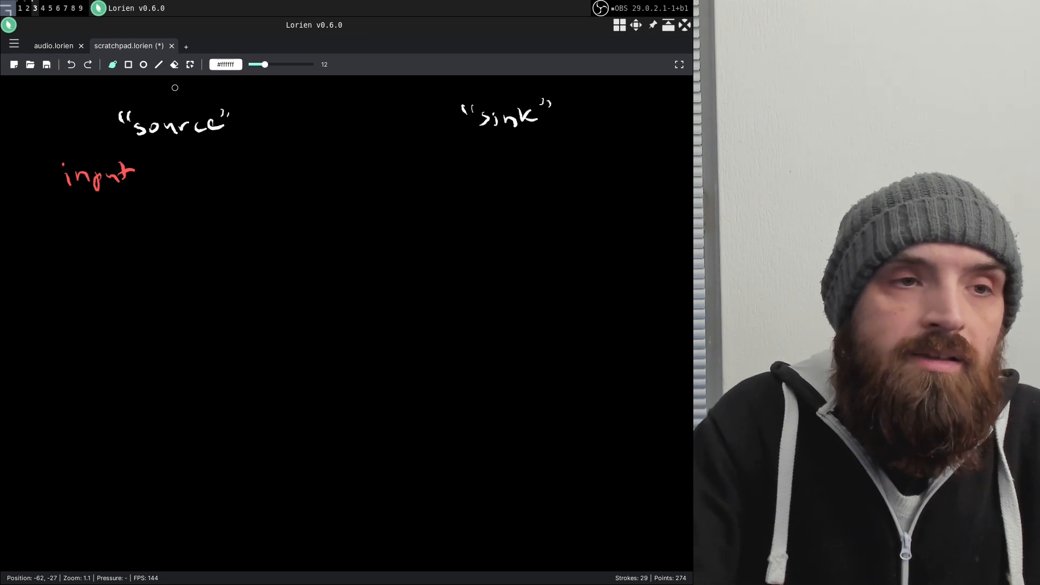
Handwrite "output" in green below "sink".
click(219, 63)
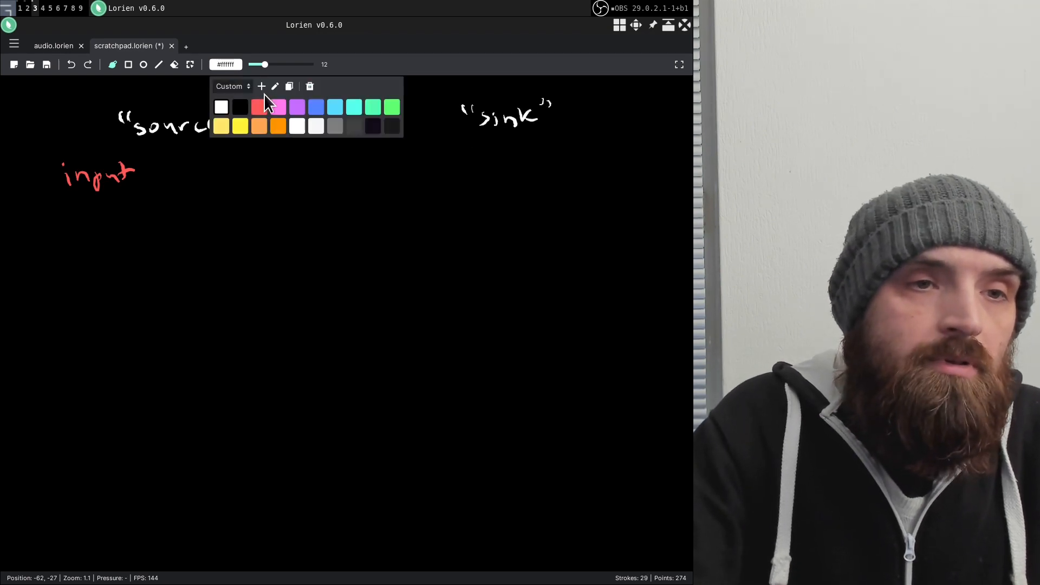
click(391, 107)
mouse_move(524, 168)
mouse_down()
mouse_move(565, 162)
mouse_move(580, 176)
mouse_move(569, 153)
mouse_move(569, 181)
mouse_move(580, 163)
mouse_move(609, 172)
mouse_move(619, 155)
mouse_up()
key(ctrl+z)
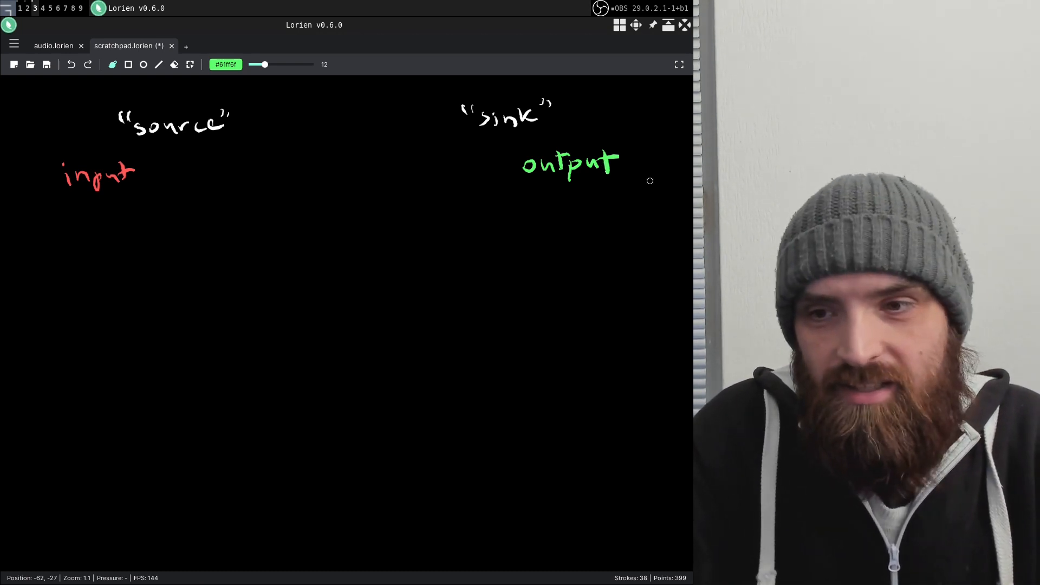
Switch to the Alacritty terminal and enter the command vim ~/.config/pulse/default.pa at the prompt.
click(22, 8)
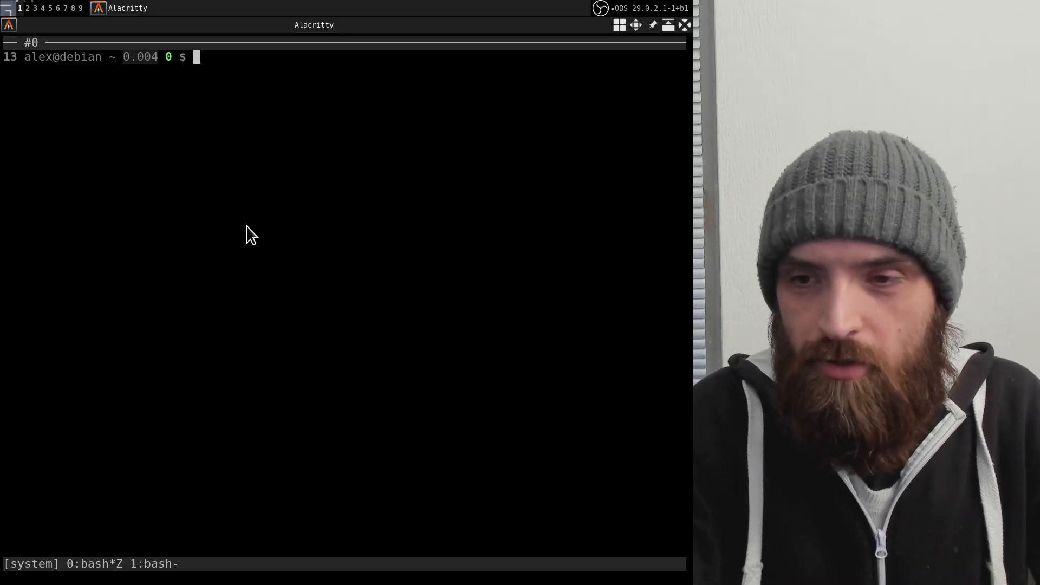
text(vim ~)
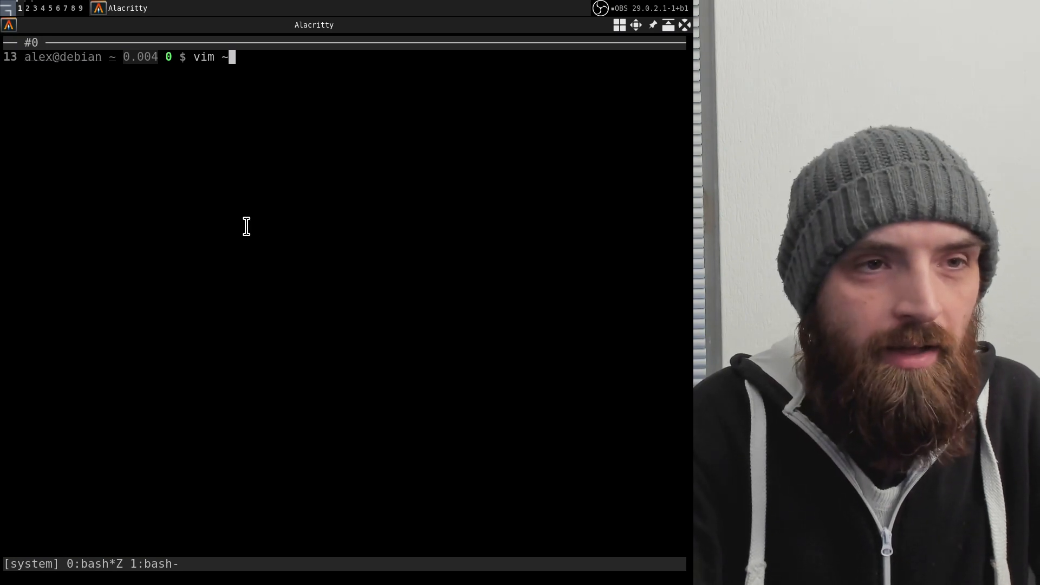
text(/.con)
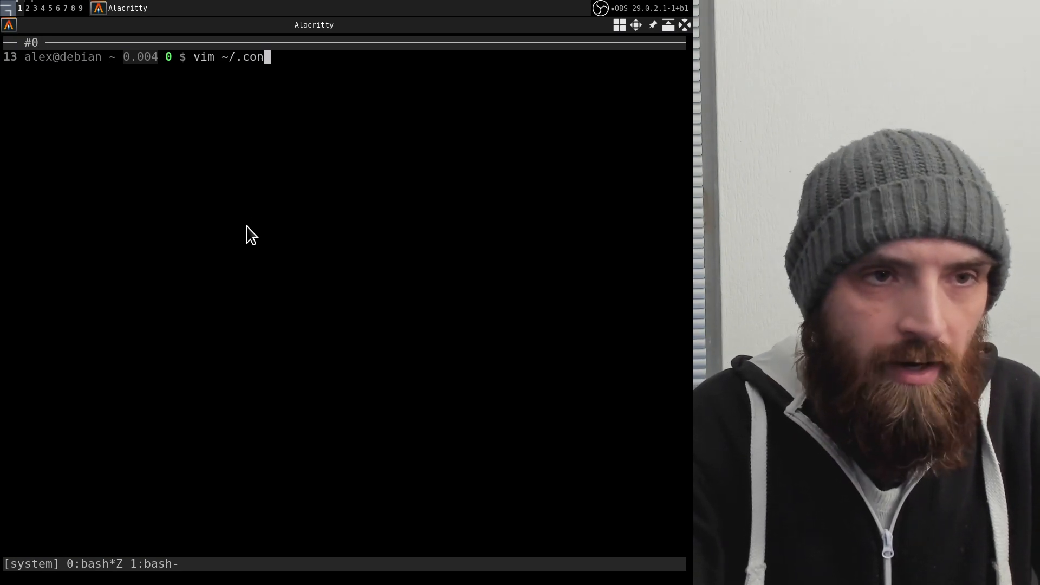
text(fig/)
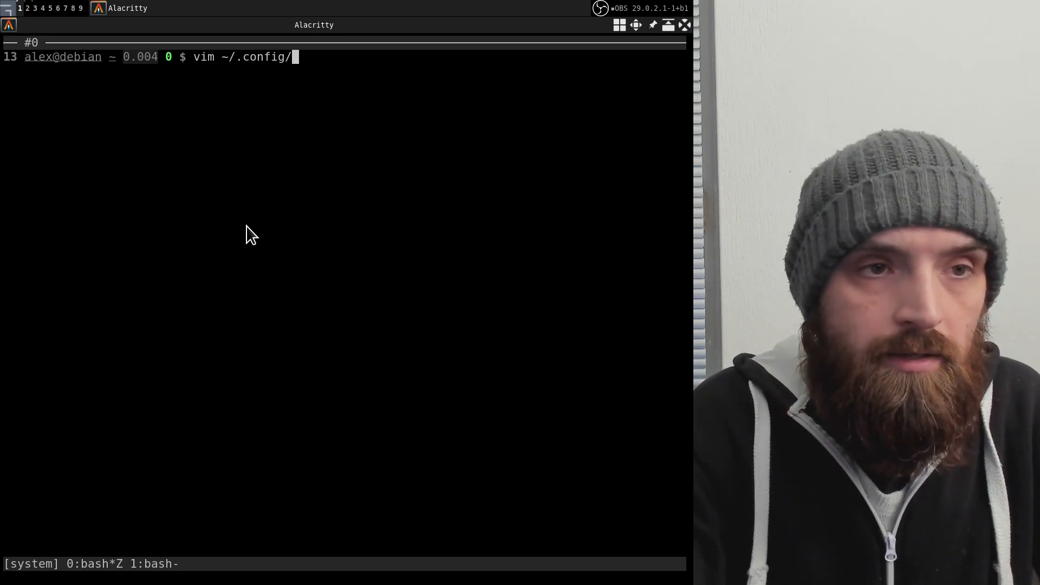
text(pu)
key(Tab)
text(d)
key(Tab)
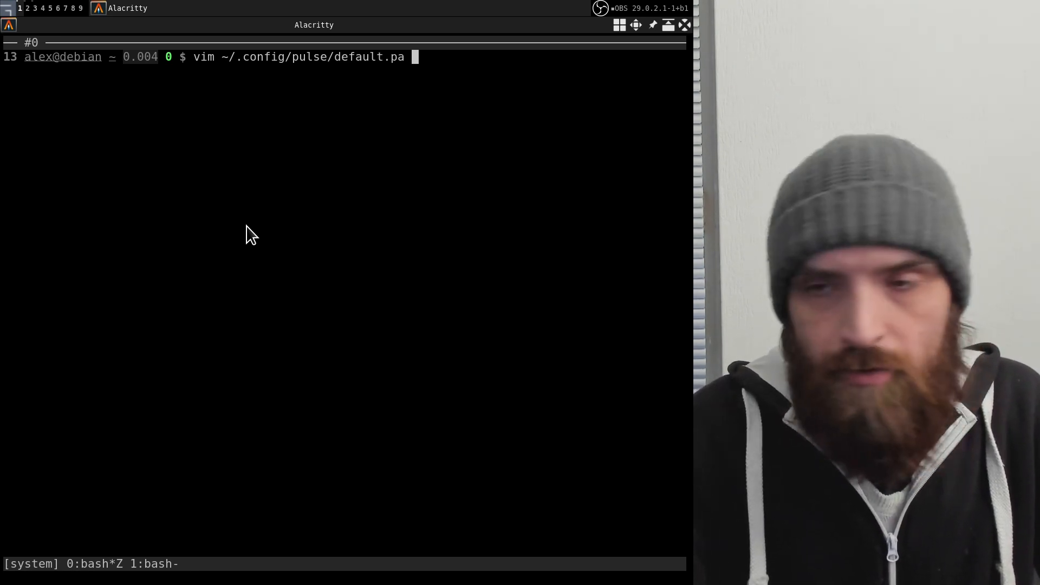
Point out the default.pa file name in the entered command and run it to open the file in Vim.
key(Left)
key(Left)
key(Left)
key(Left)
key(Left)
key(Left)
key(Left)
key(Left)
key(Left)
key(Left)
key(Left)
key(Left)
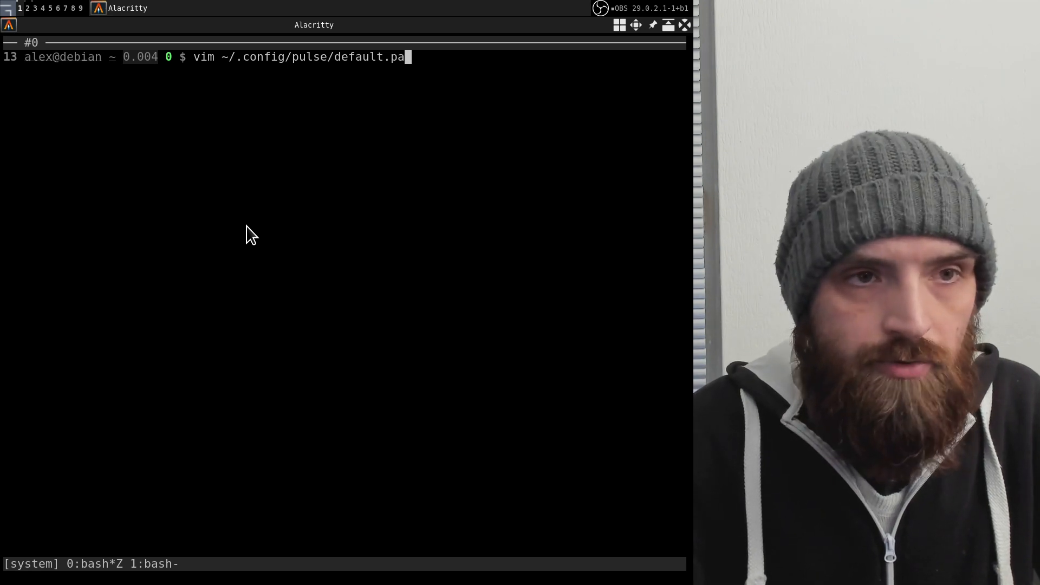
key(Right)
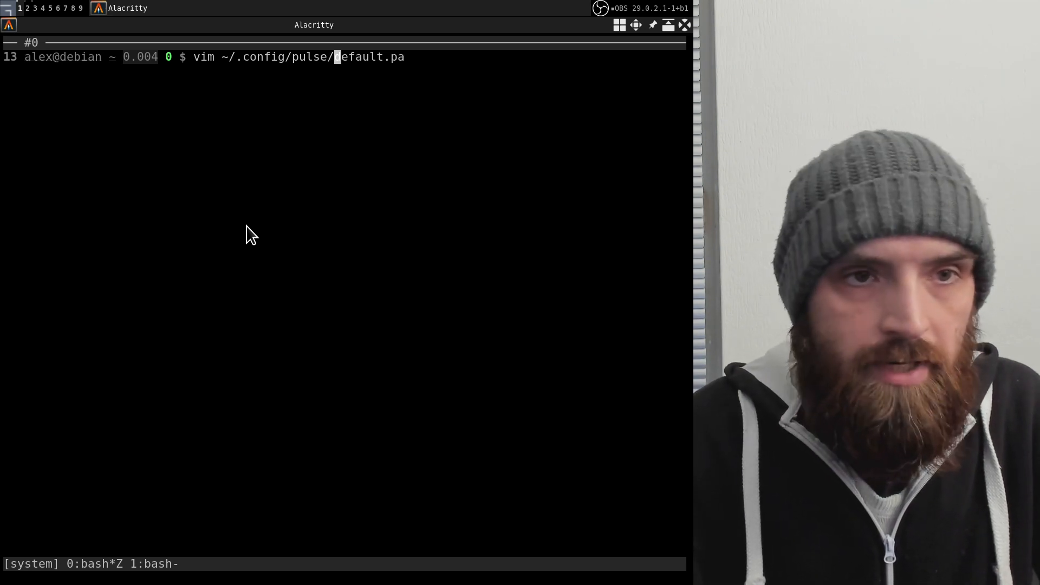
key(End)
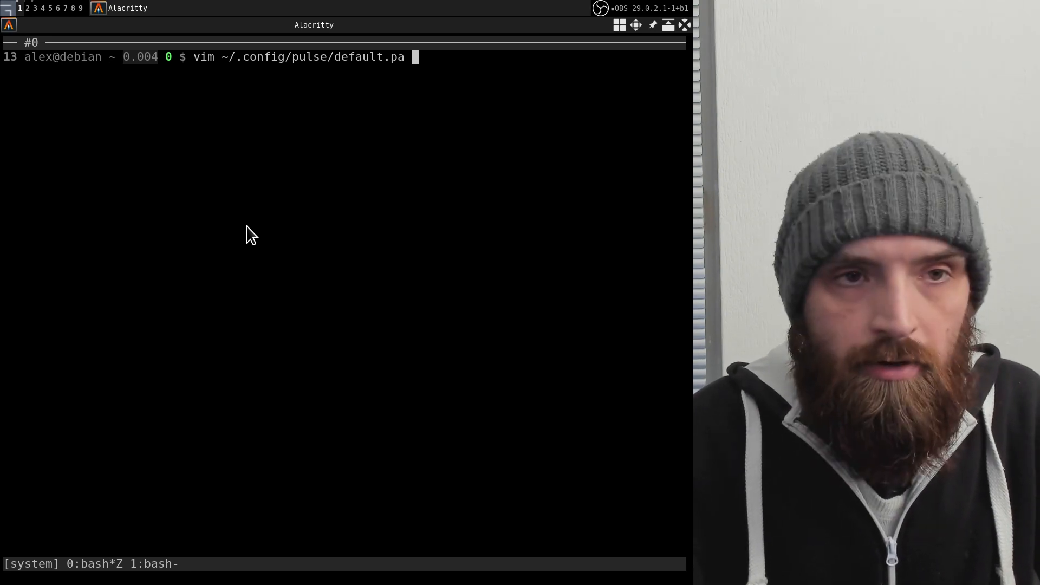
key(Return)
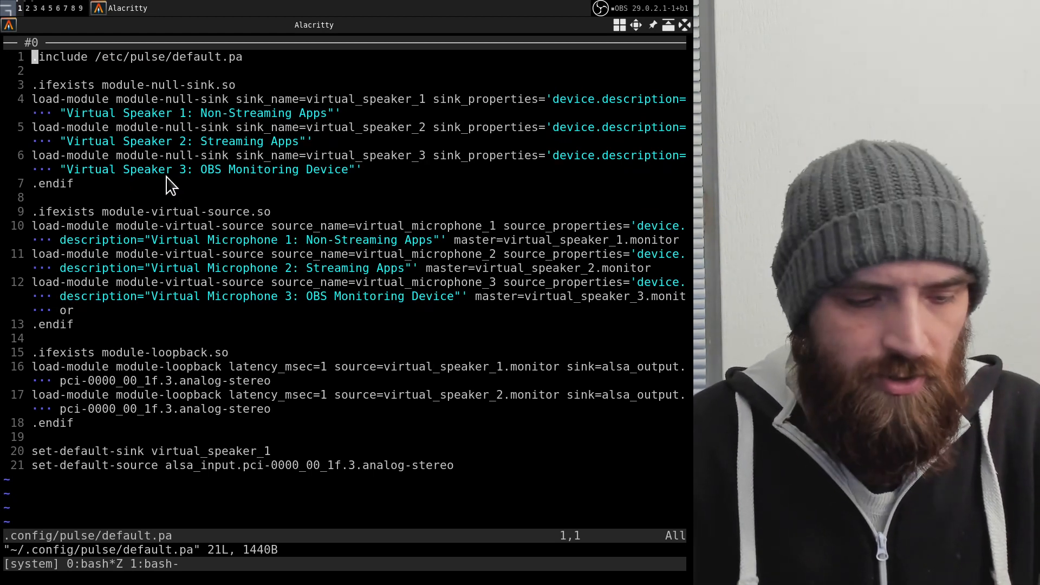
Glance back at the source and sink notes, and highlight the /etc/pulse/default.pa path on the configuration file's include line.
key(super+3)
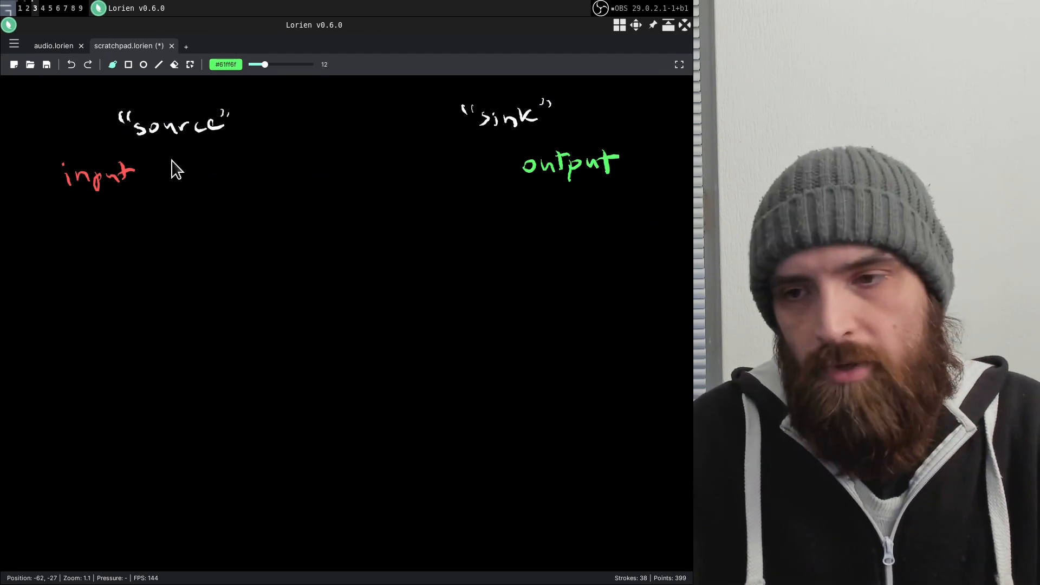
key(super+1)
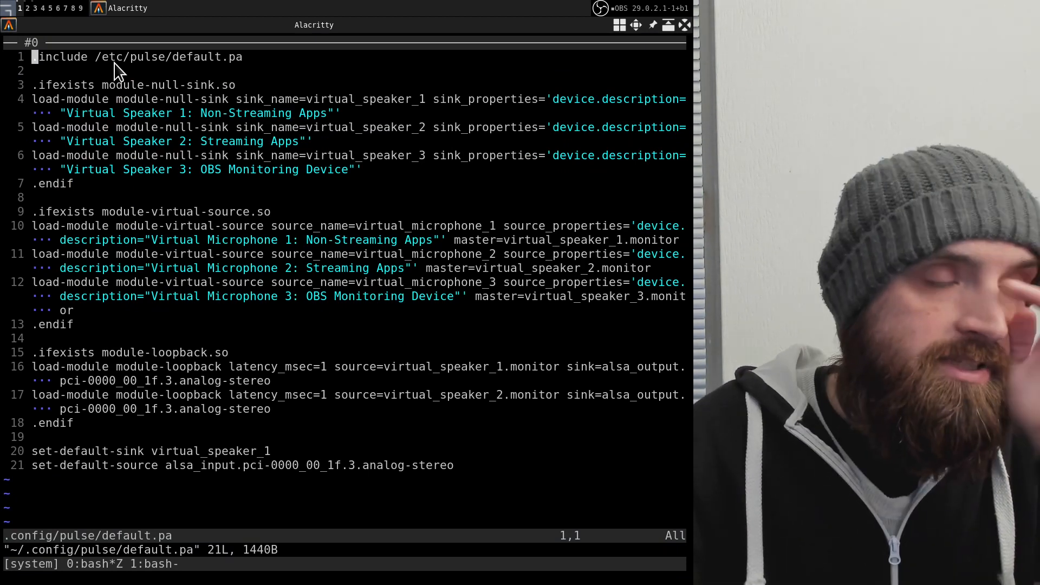
click(85, 62)
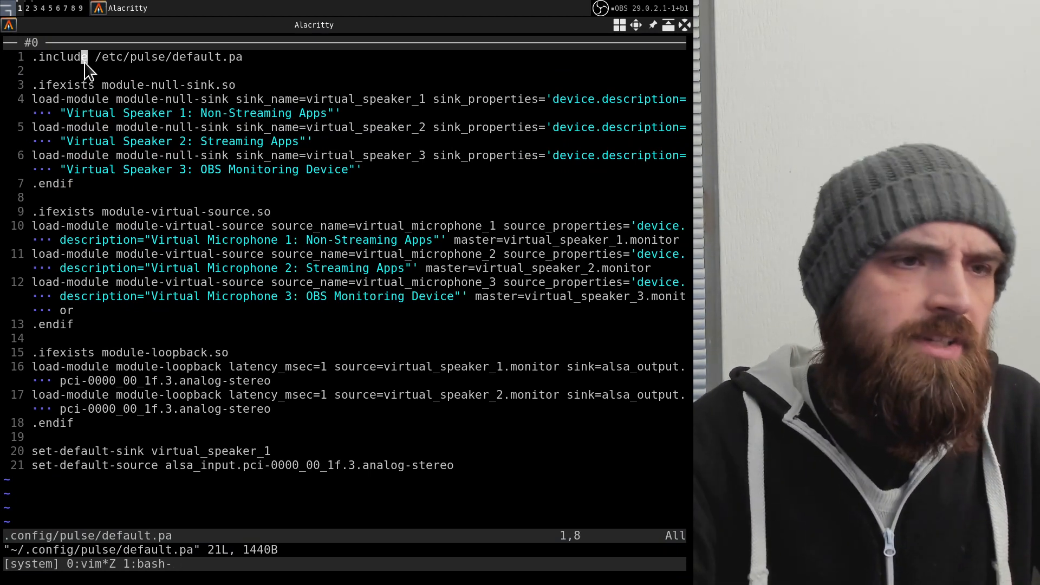
key(shift+v)
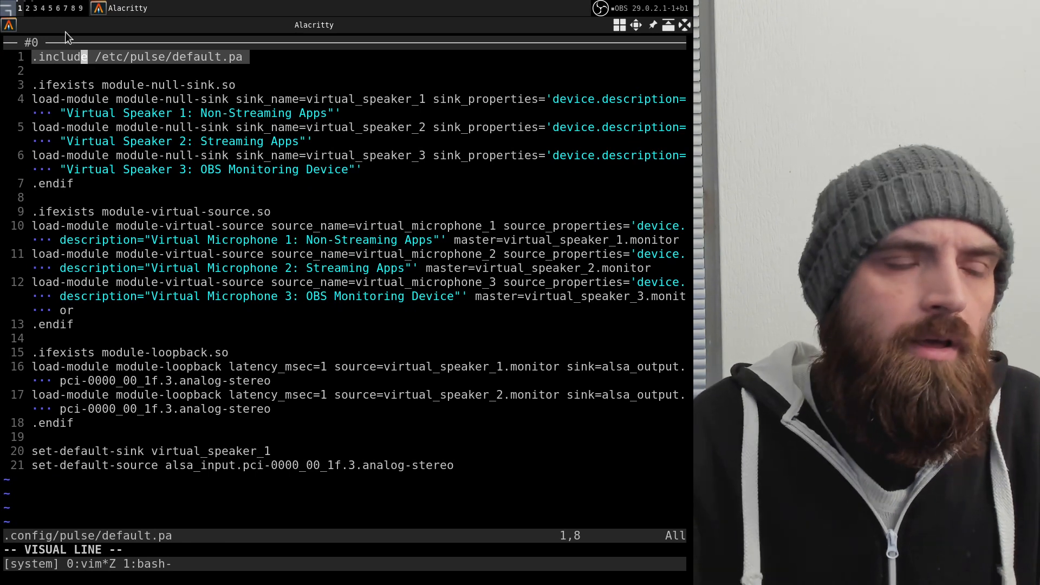
drag(91, 62, 243, 62)
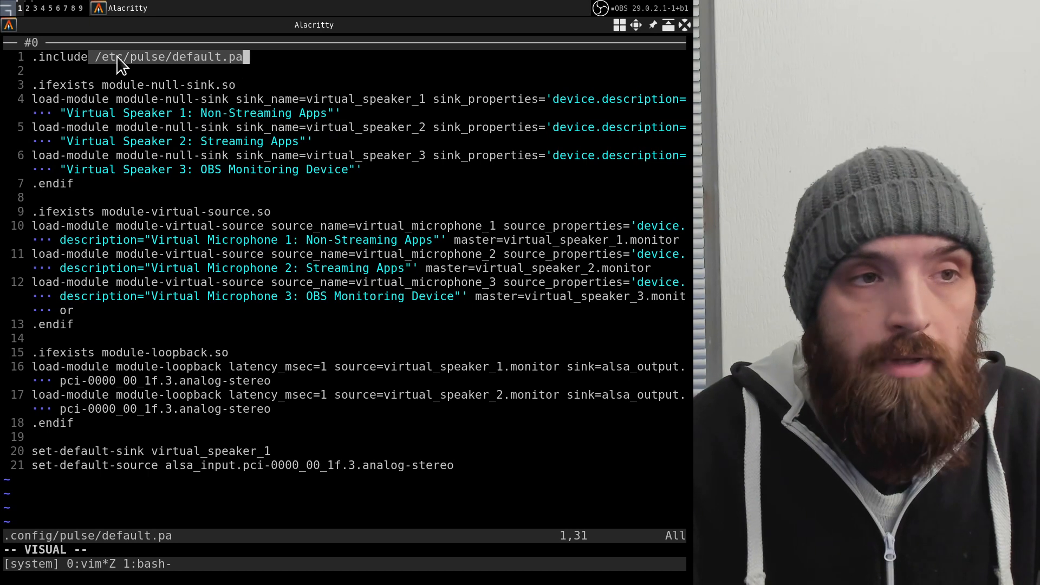
Clear the selection and open /etc/pulse/default.pa in a new Vim tab with the tabnew command.
click(123, 68)
text(:)
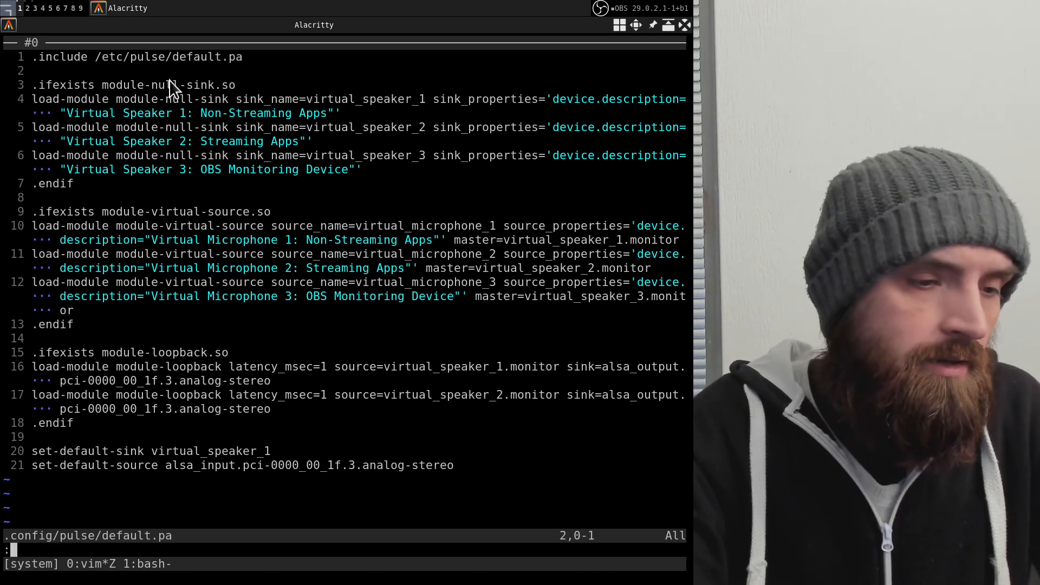
text(tabnew )
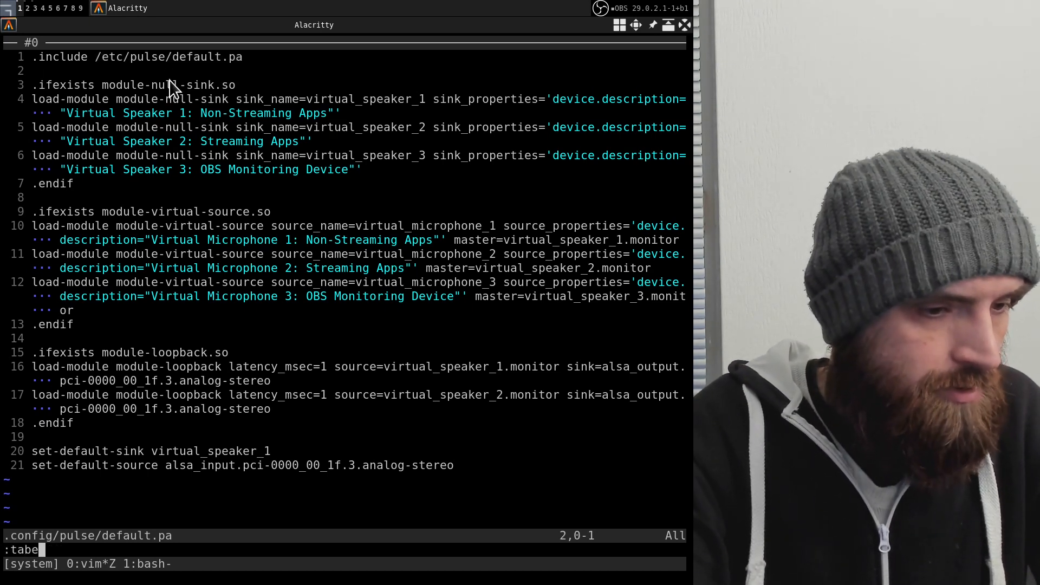
text(/e)
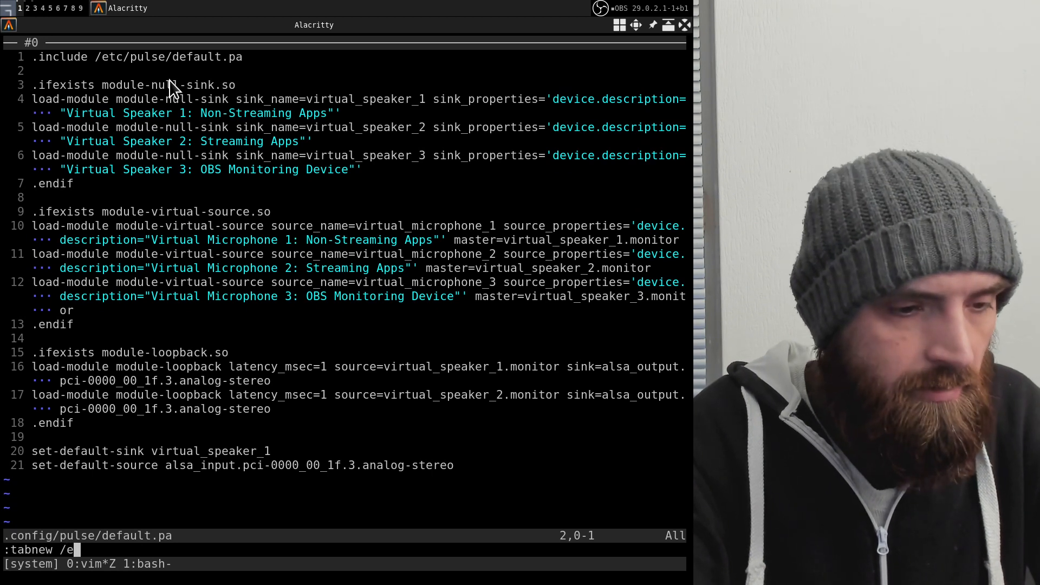
text(tc/)
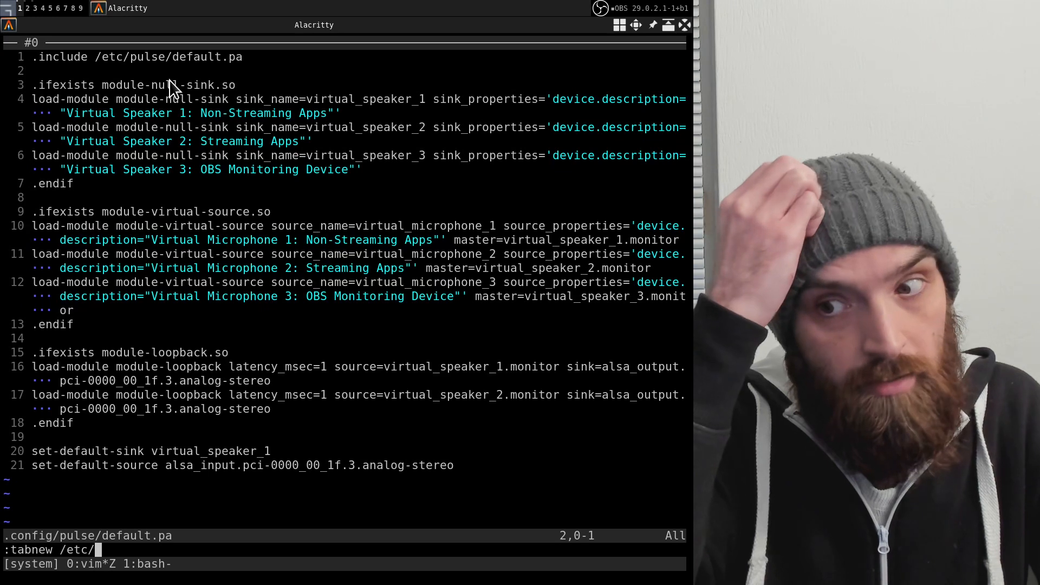
text(p)
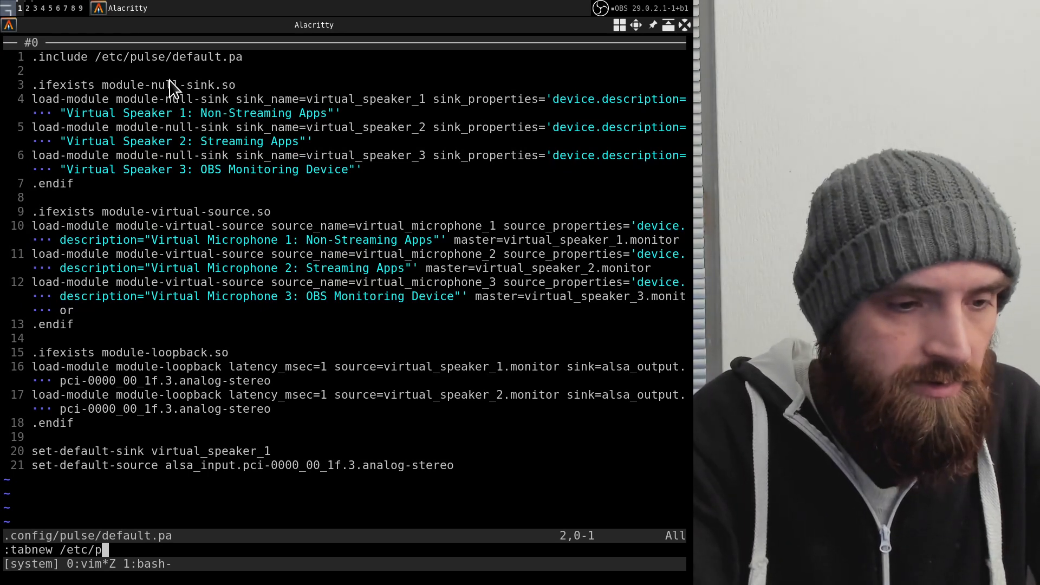
text(ulse/)
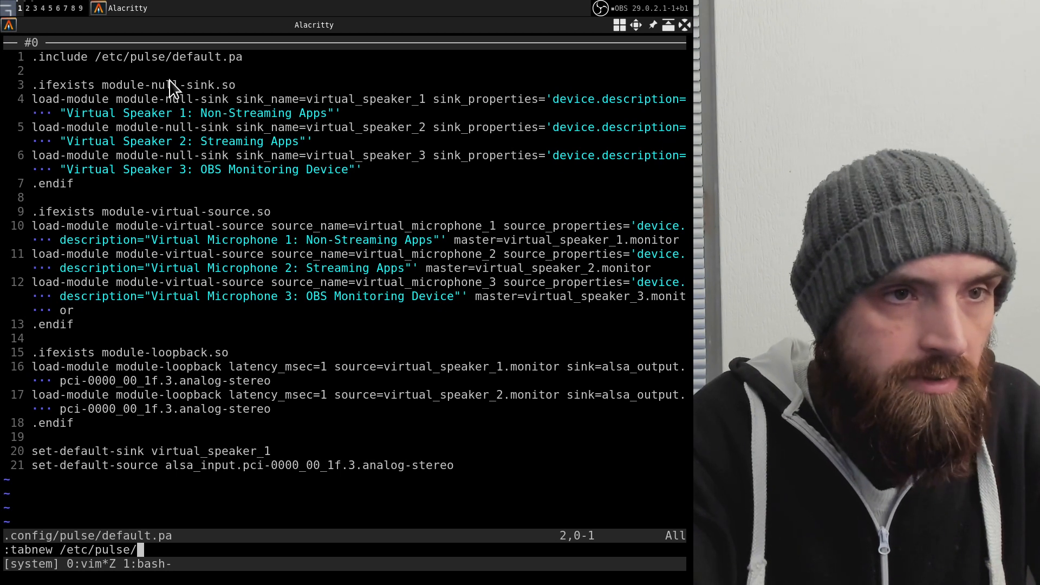
text(de)
key(Tab)
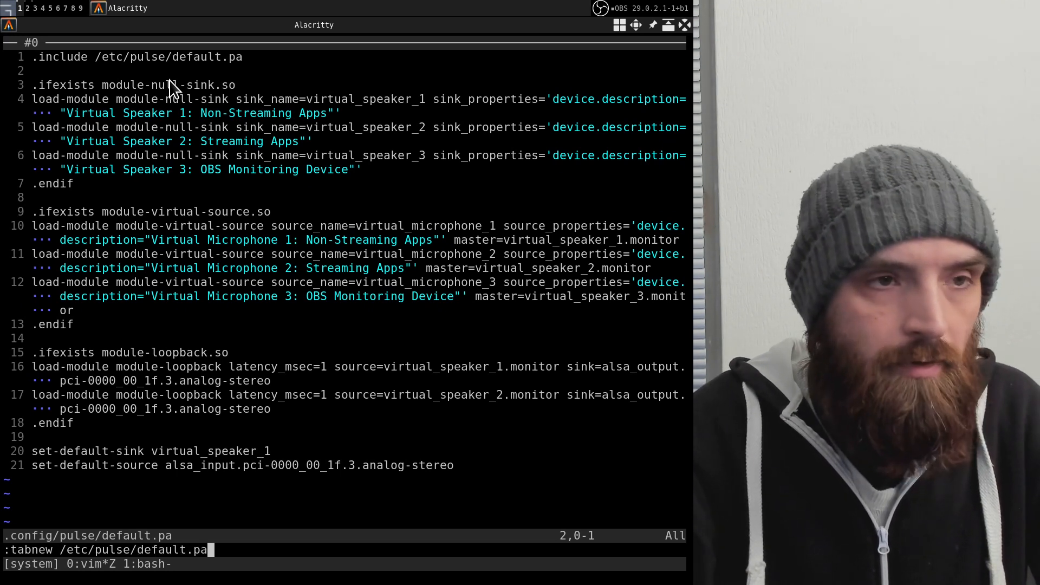
key(Return)
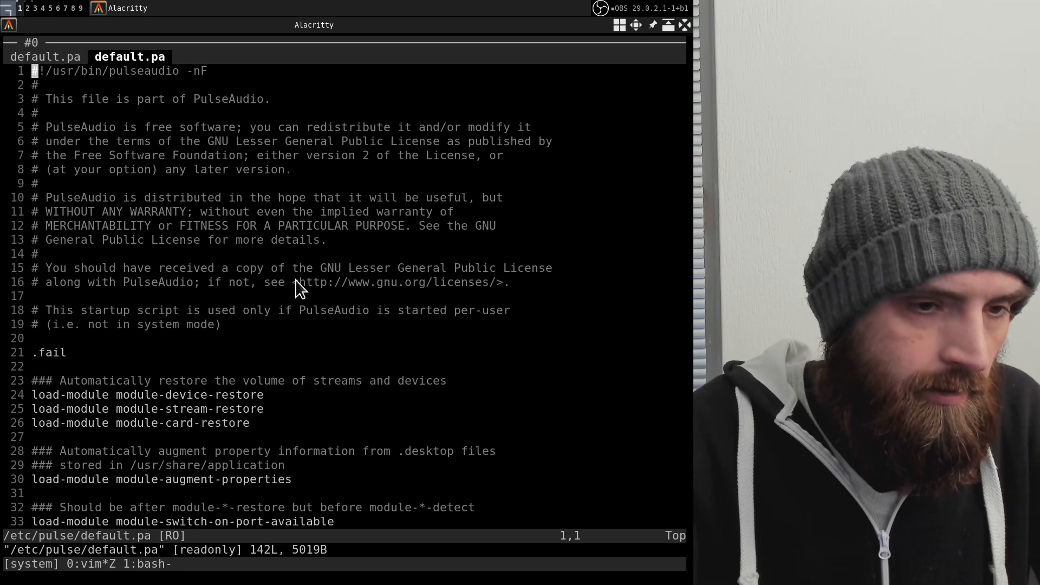
Skim the system-wide /etc/pulse/default.pa from its beginning to its last line and back to the start.
scroll(279, 279, down, 5)
scroll(278, 279, down, 11)
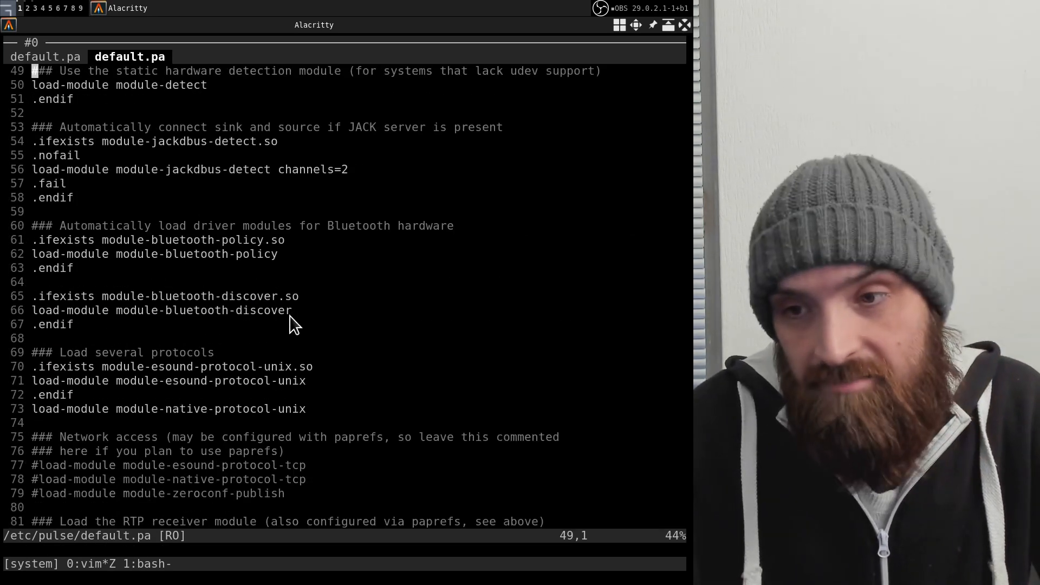
scroll(293, 325, down, 16)
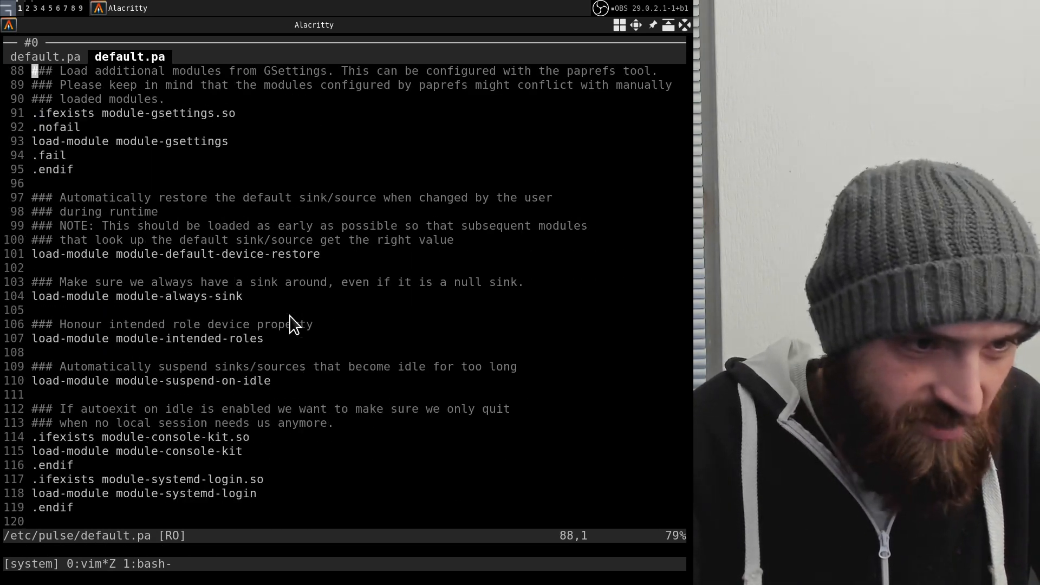
scroll(293, 325, down, 8)
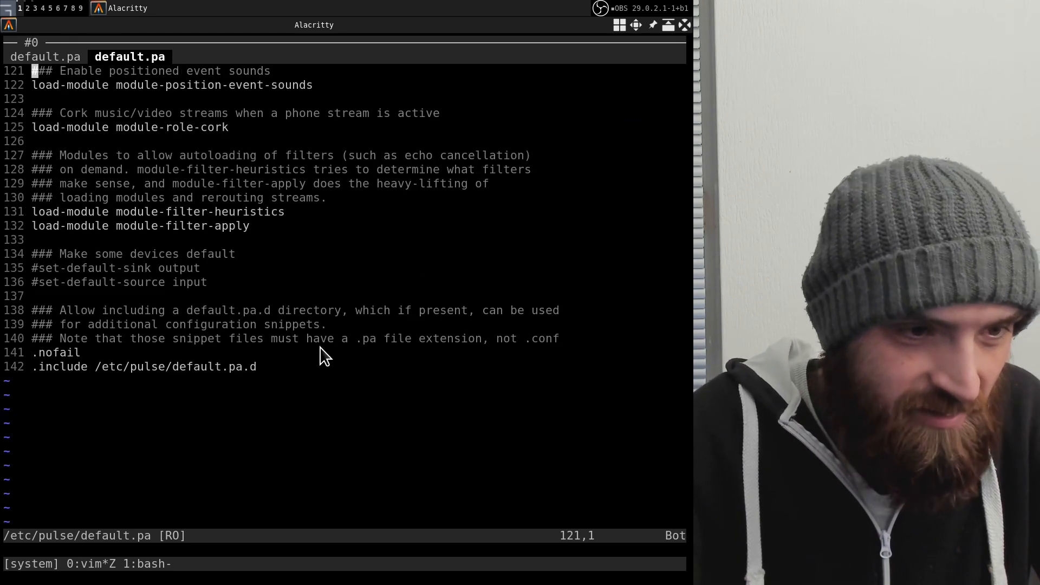
scroll(294, 368, up, 14)
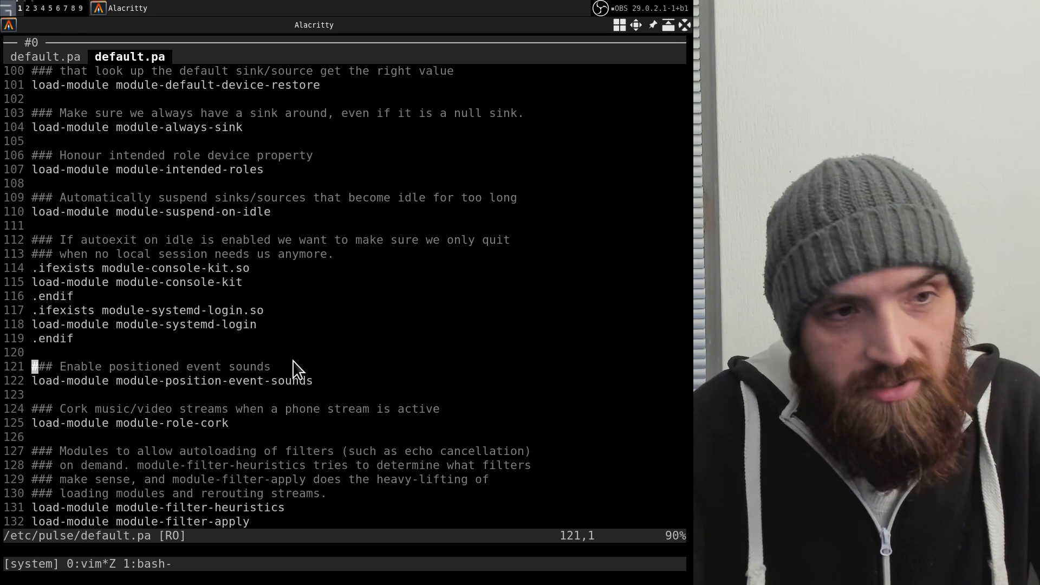
scroll(297, 368, up, 20)
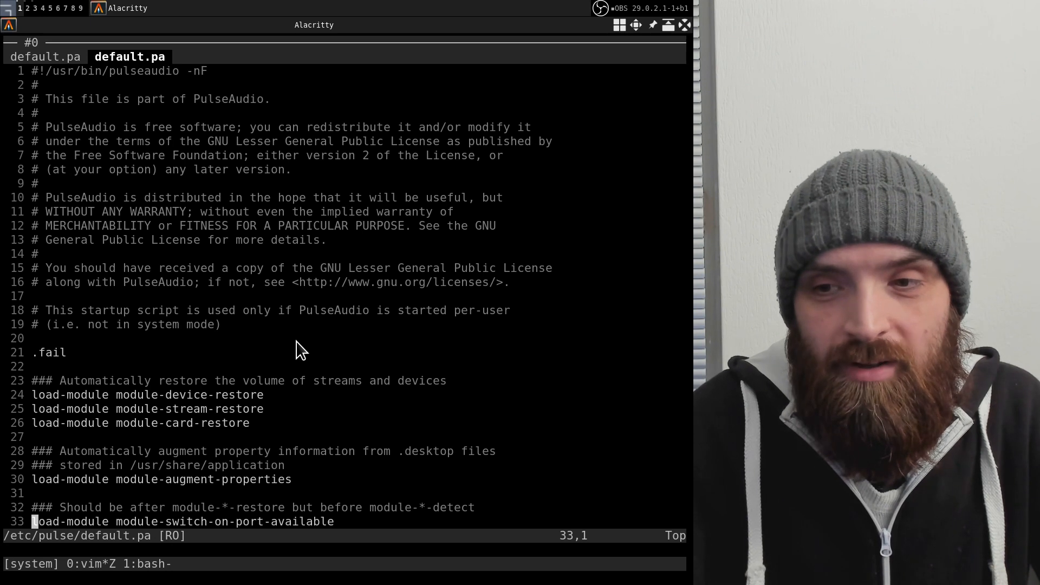
Highlight the .include /etc/pulse/default.pa line in the user configuration and compare that file with the included system file.
click(58, 57)
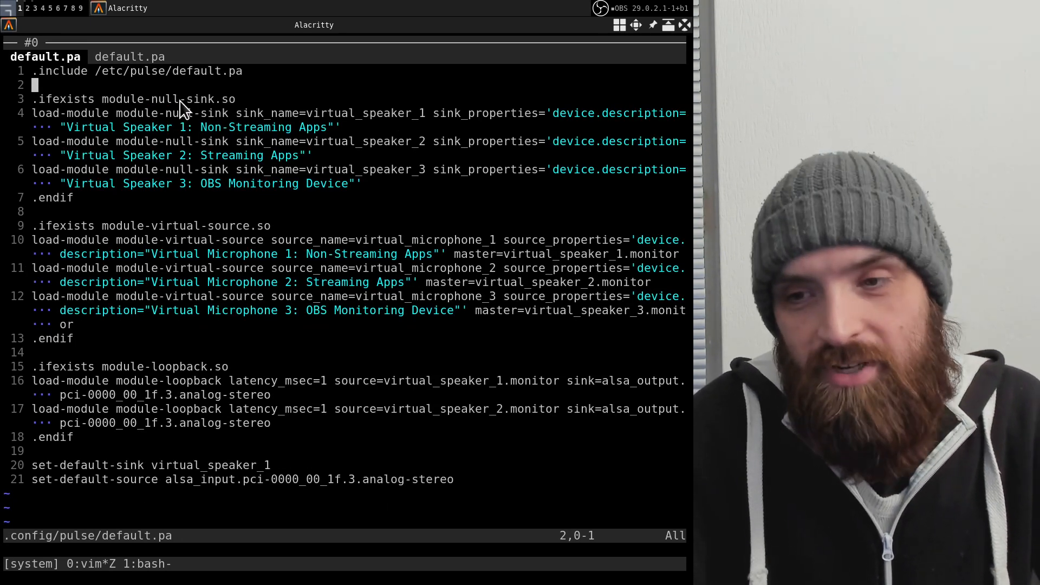
drag(34, 71, 158, 50)
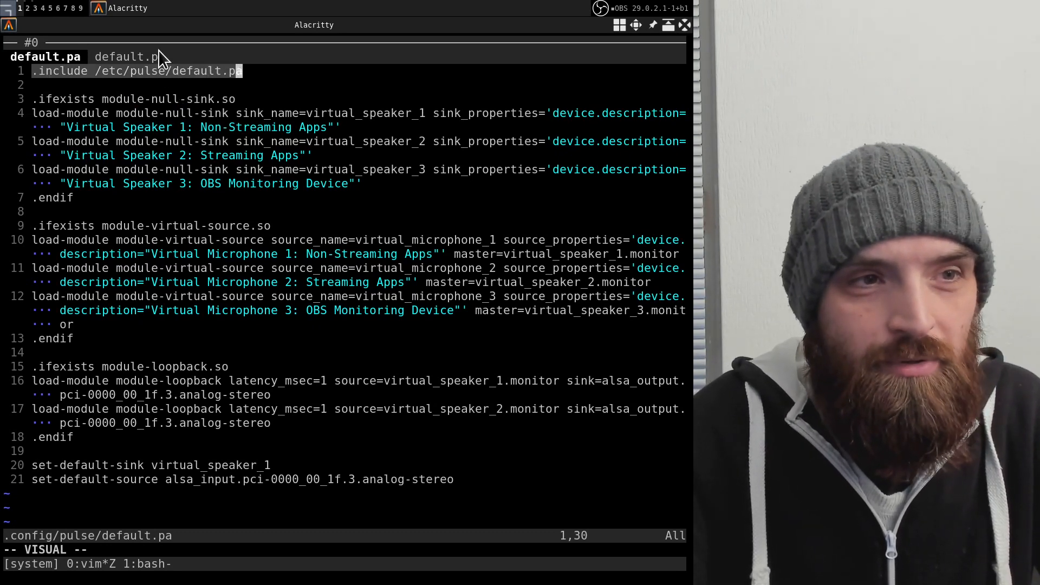
click(112, 55)
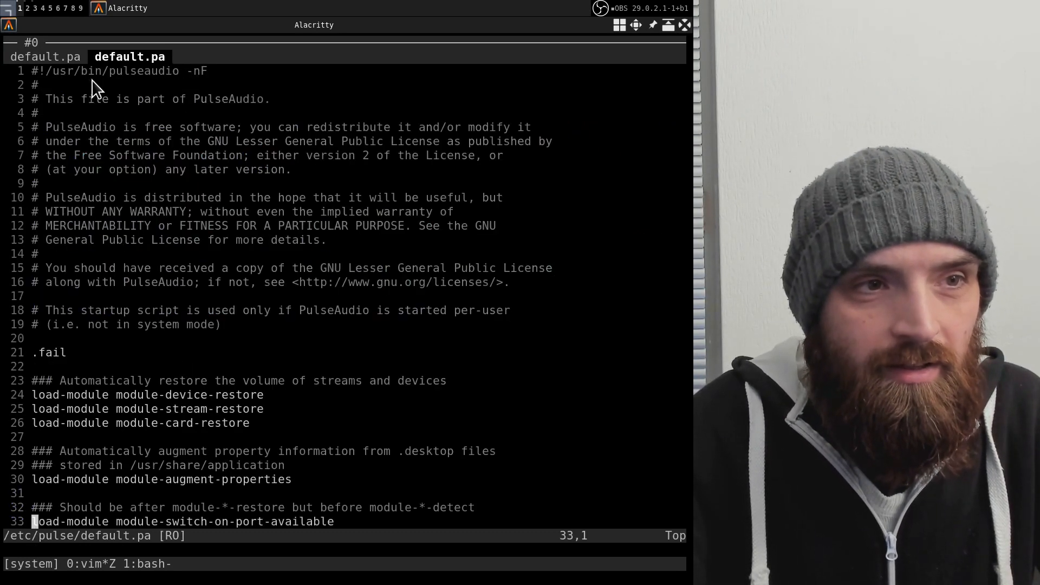
click(49, 59)
Review the system-wide default.pa again, down to its closing .include /etc/pulse/default.pa.d line.
click(141, 58)
scroll(180, 259, down, 8)
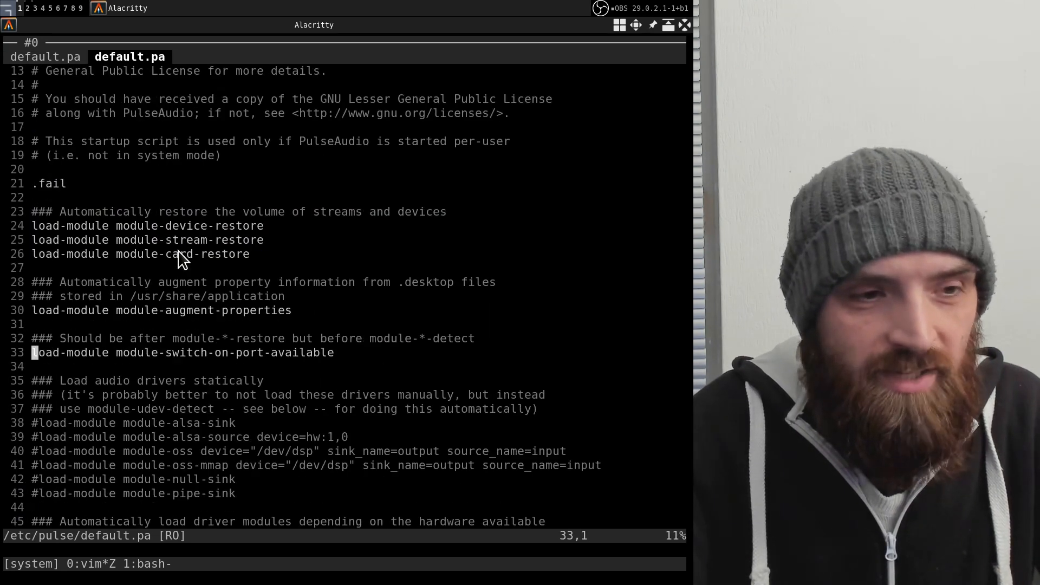
scroll(180, 259, down, 20)
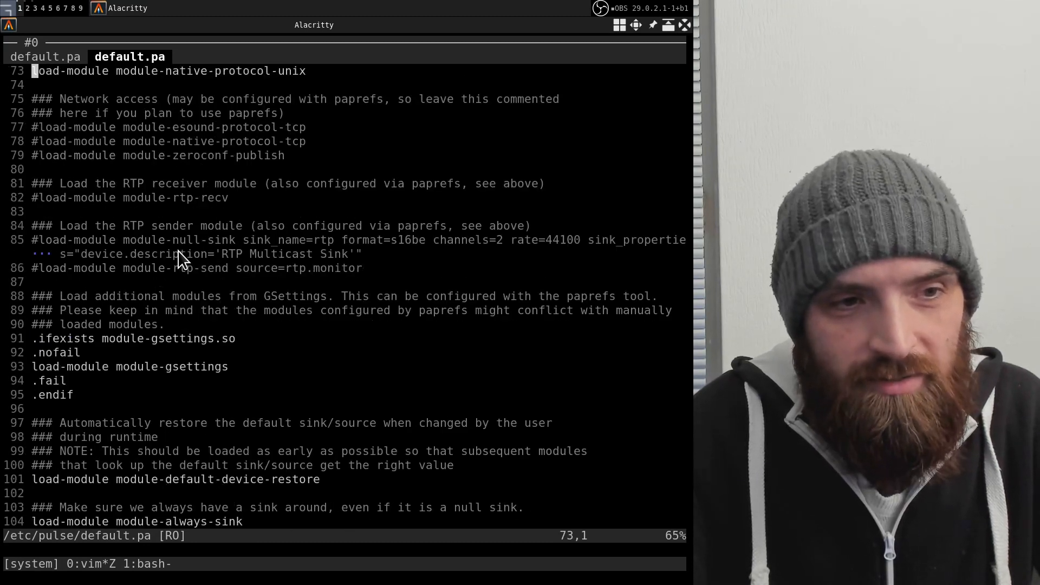
scroll(180, 259, down, 8)
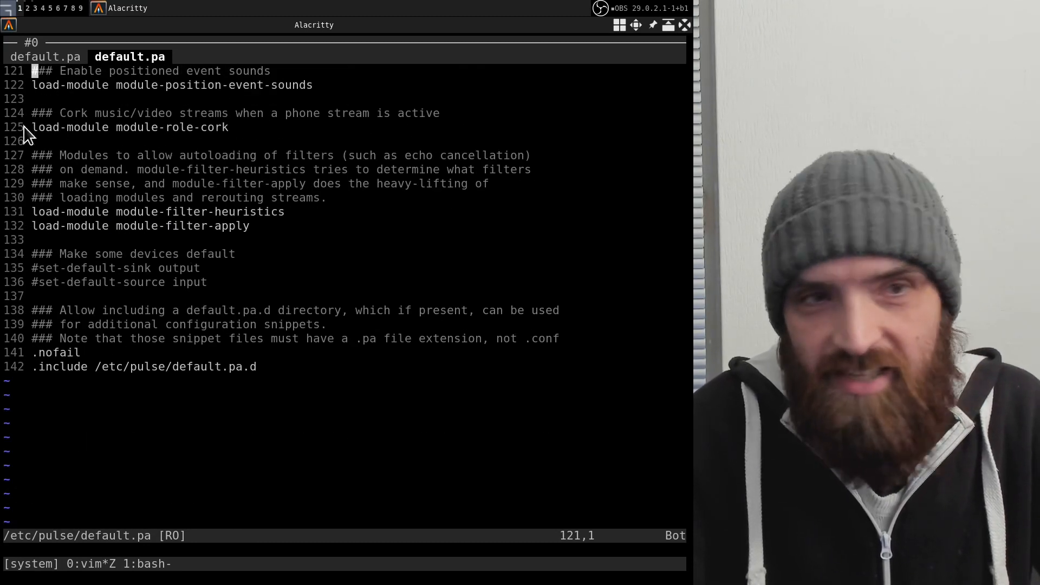
Return to .config/pulse/default.pa and point out its include line above the null-sink section.
click(48, 56)
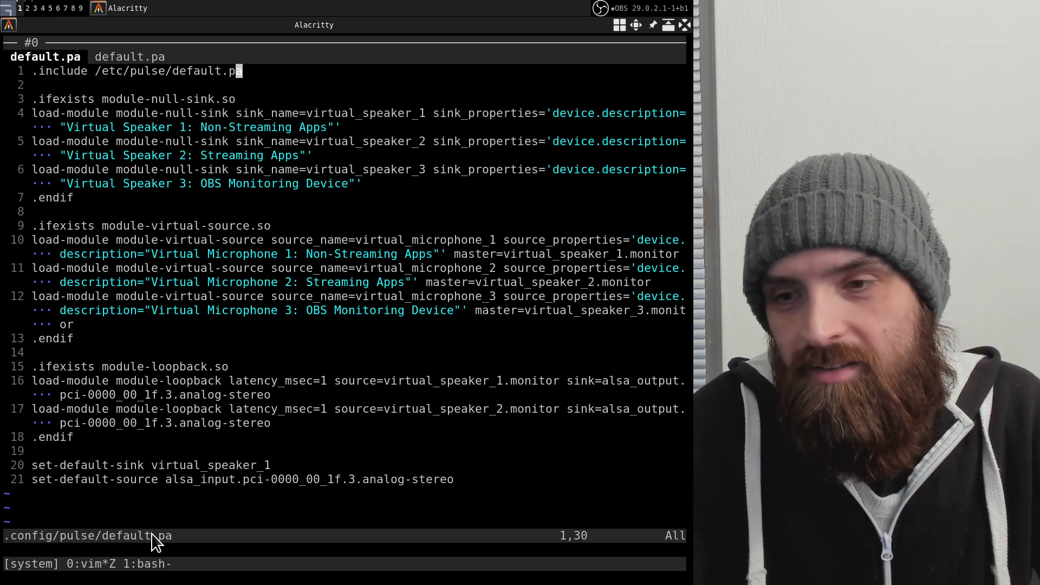
drag(42, 71, 238, 72)
click(239, 72)
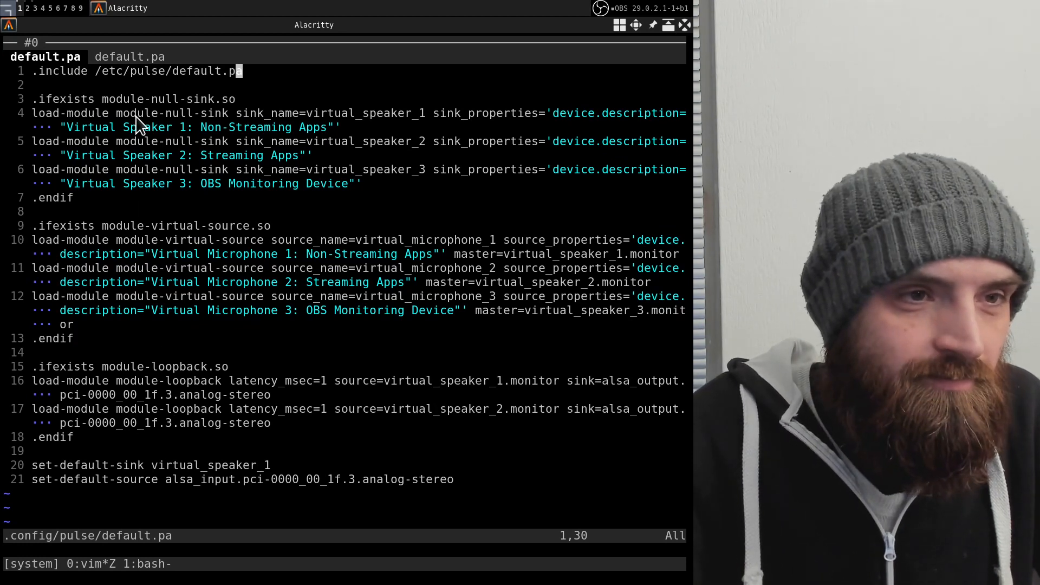
click(136, 100)
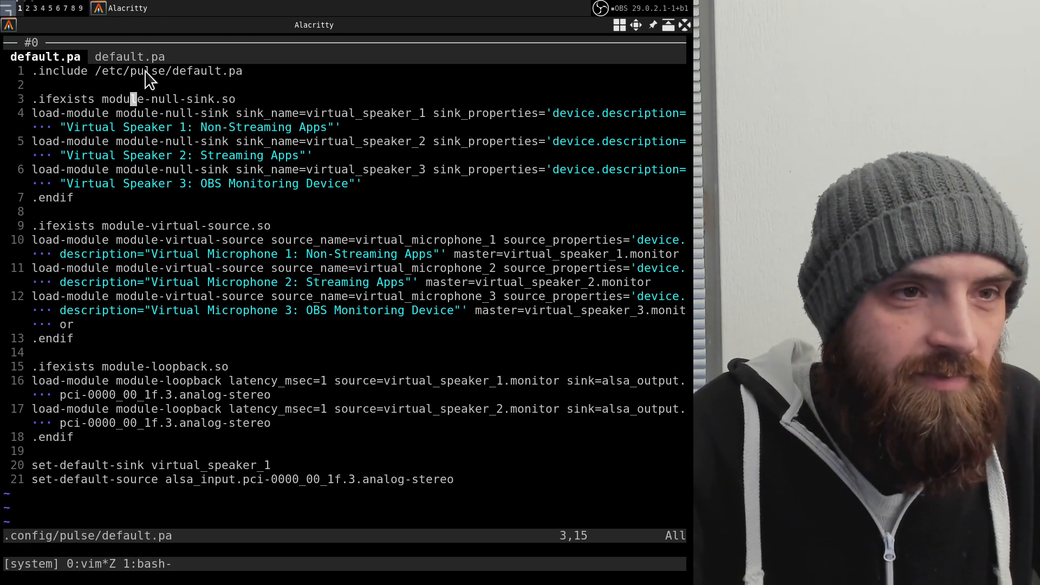
click(147, 71)
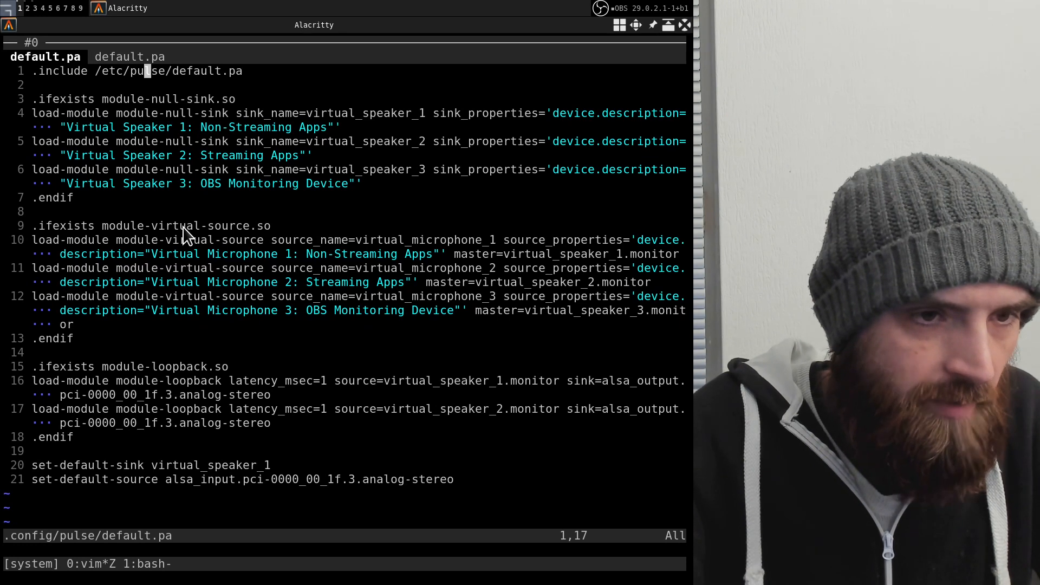
Highlight the whole module-null-sink.so block, from its .ifexists line 3 to .endif on line 7.
click(169, 99)
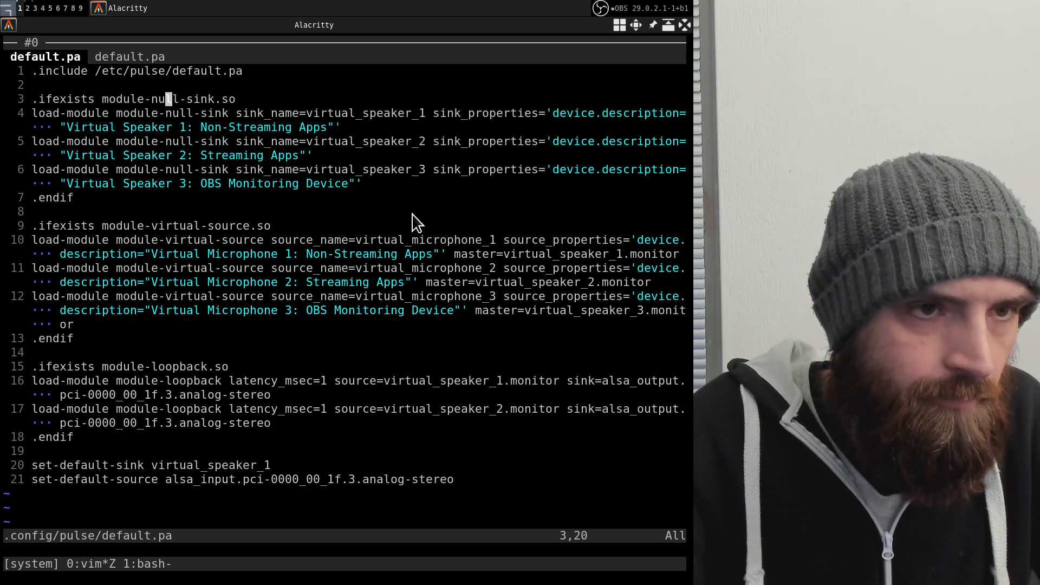
key(shift+v)
key(j)
key(j)
key(j)
key(j)
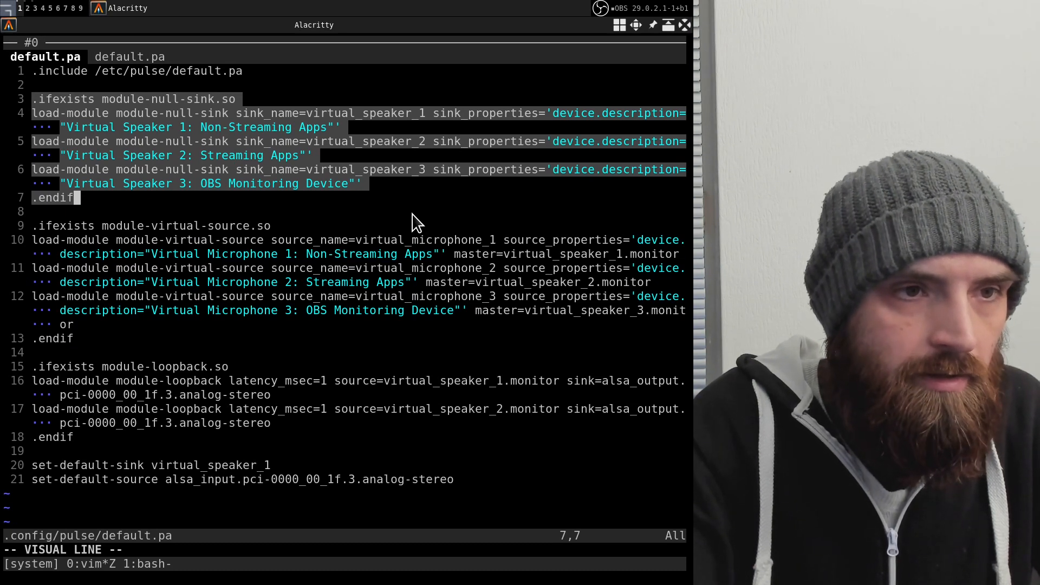
Clear the block selection and briefly highlight only the opening .ifexists module-null-sink.so line.
key(Escape)
key(k)
key(k)
key(k)
key(k)
key(j)
key(k)
key(shift+v)
key(Escape)
Highlight the .ifexists module-virtual-source.so line on line 9.
key(j)
key(j)
key(j)
key(j)
key(j)
key(j)
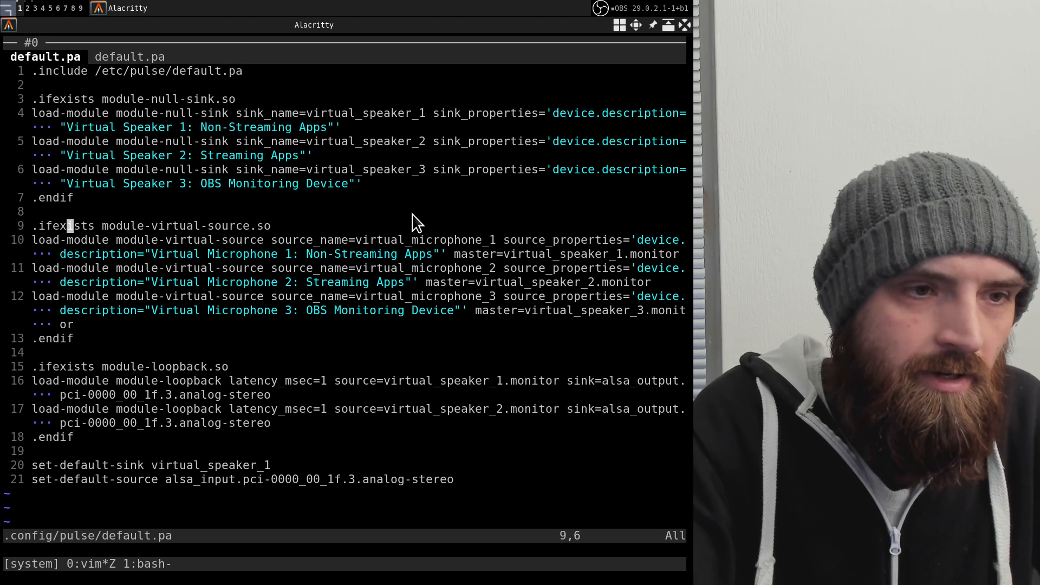
key(shift+v)
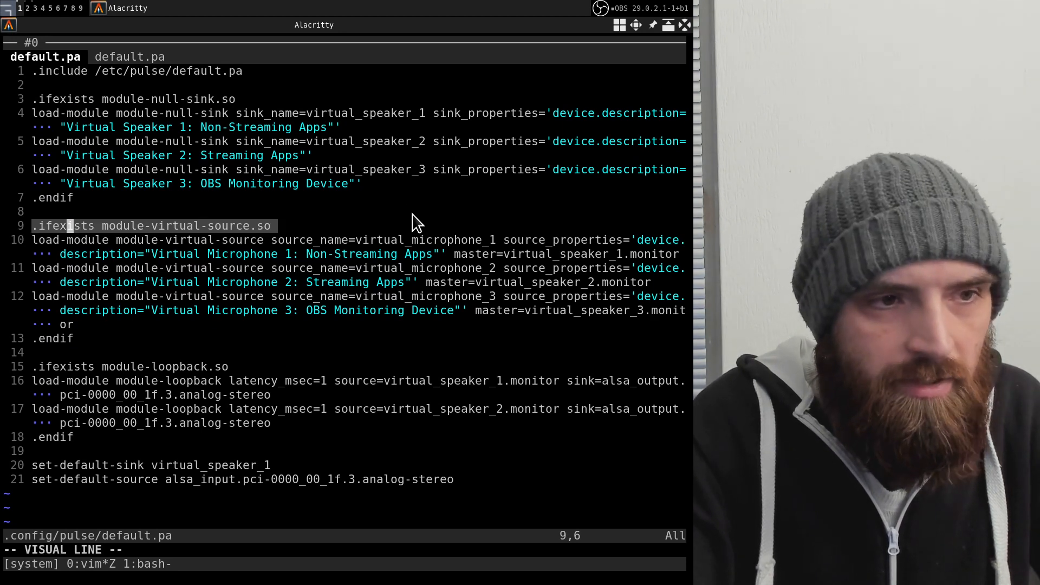
Go back to line 3 and highlight the .ifexists module-null-sink.so condition.
key(Escape)
key(k)
key(k)
key(k)
key(k)
key(k)
key(k)
key(shift+v)
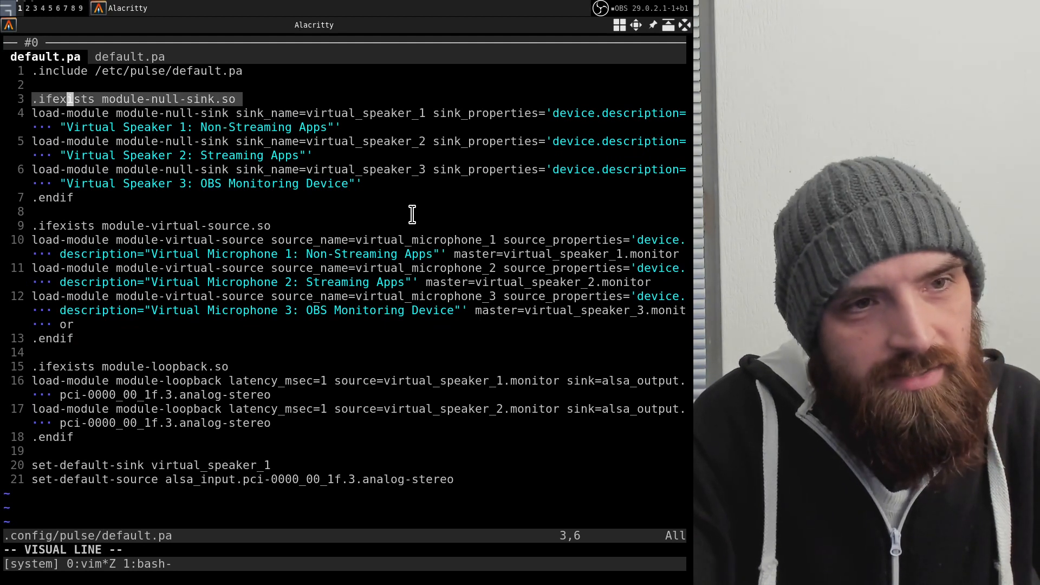
Highlight the .ifexists module-virtual-source.so line again to compare it with the null-sink condition.
key(Escape)
key(j)
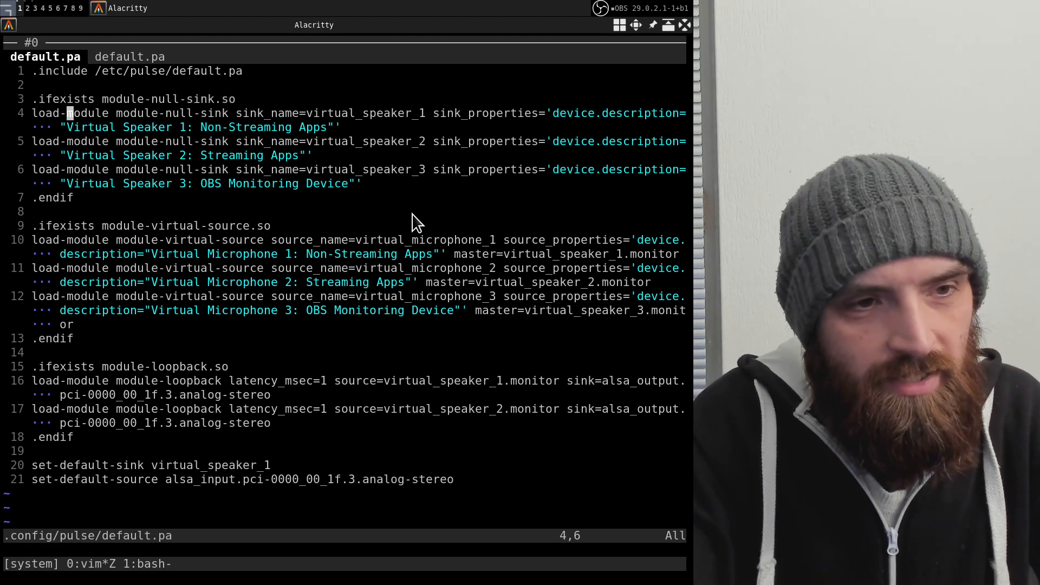
key(j)
key(j)
key(j)
key(j)
key(j)
key(shift+v)
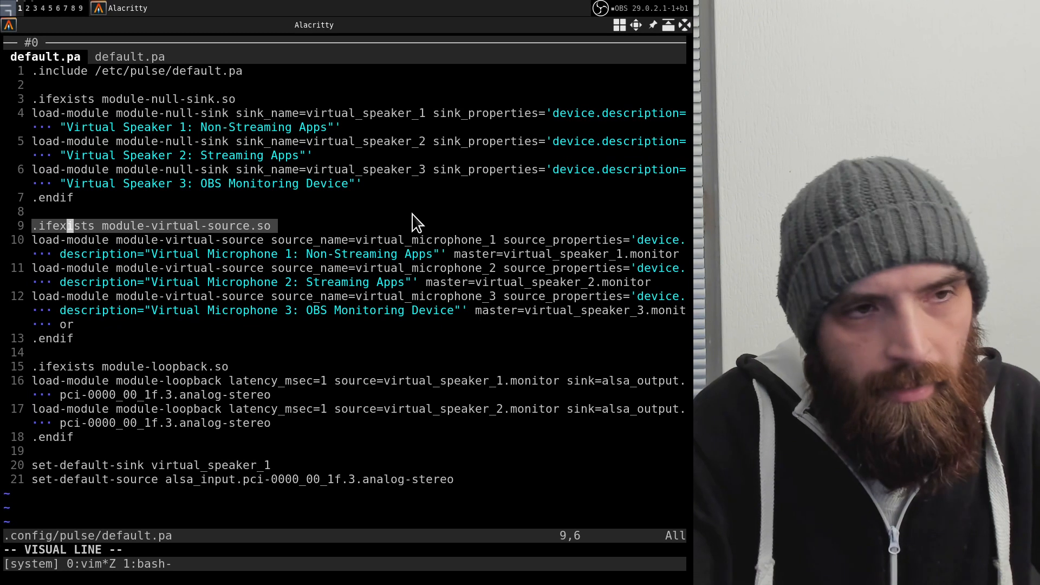
Deselect the virtual-source line and highlight the .ifexists module-null-sink.so line once more.
key(Escape)
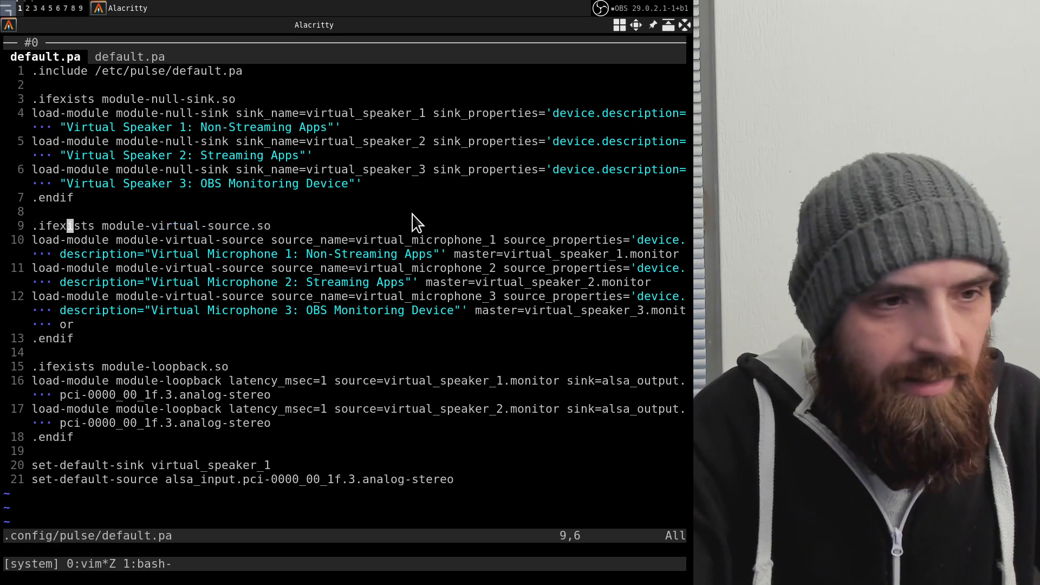
key(k)
key(k)
key(k)
key(k)
key(k)
key(k)
key(shift+v)
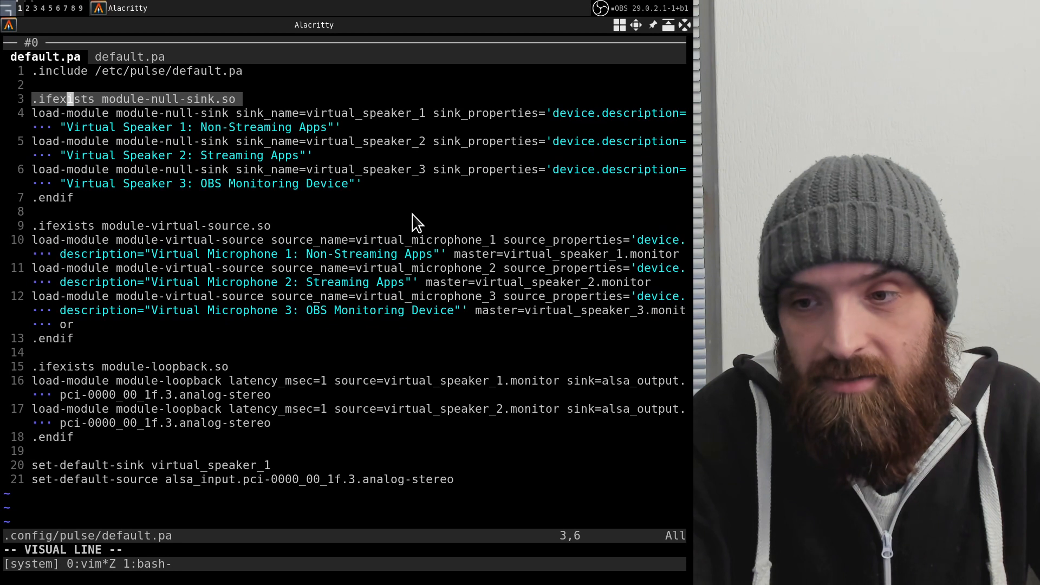
Highlight lines 3 to 7, covering the three virtual speaker null-sink definitions and their .ifexists and .endif lines.
key(Escape)
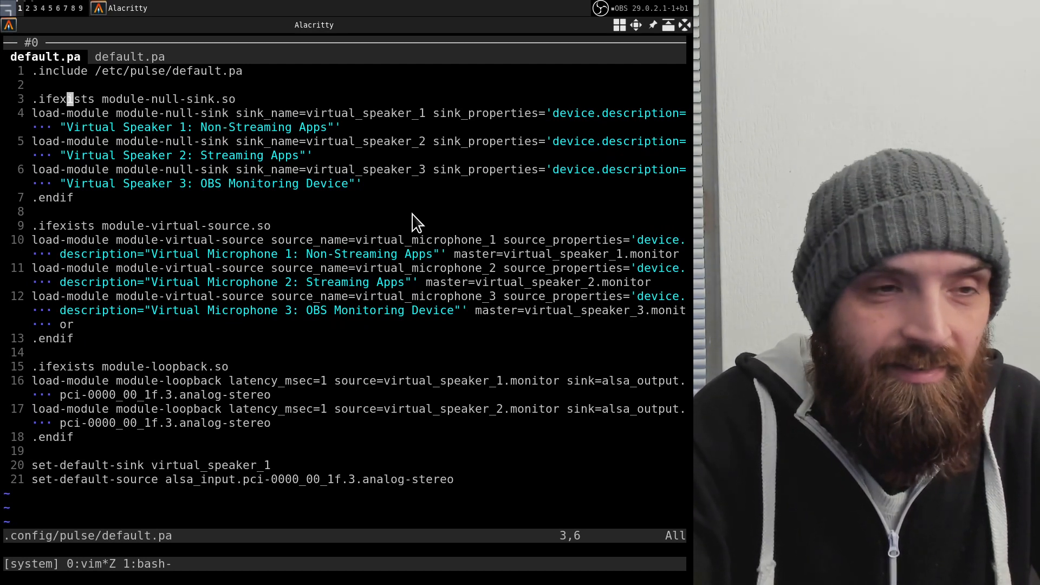
key(0)
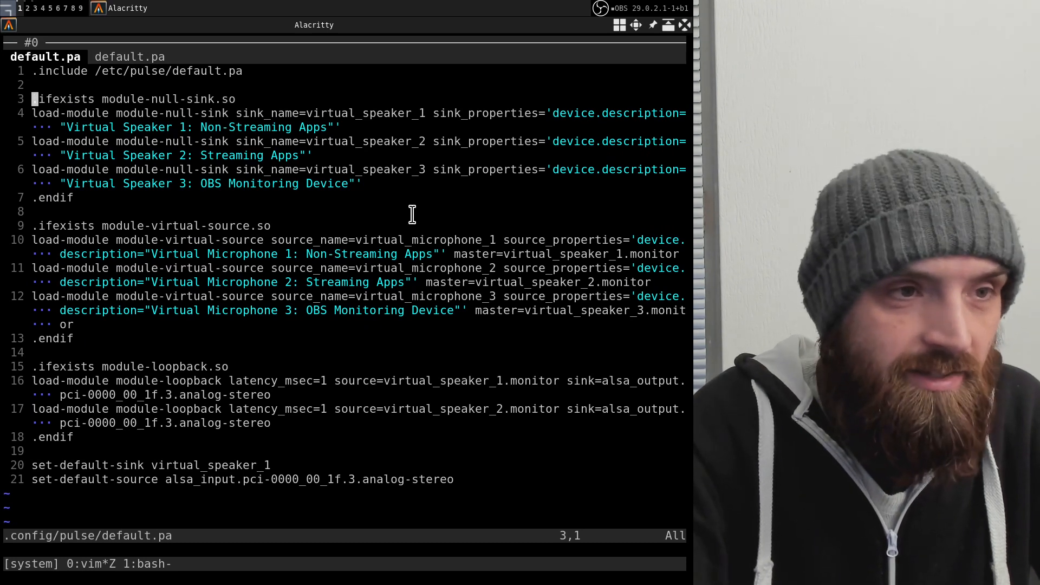
key(shift+v)
key(j)
key(j)
key(j)
key(j)
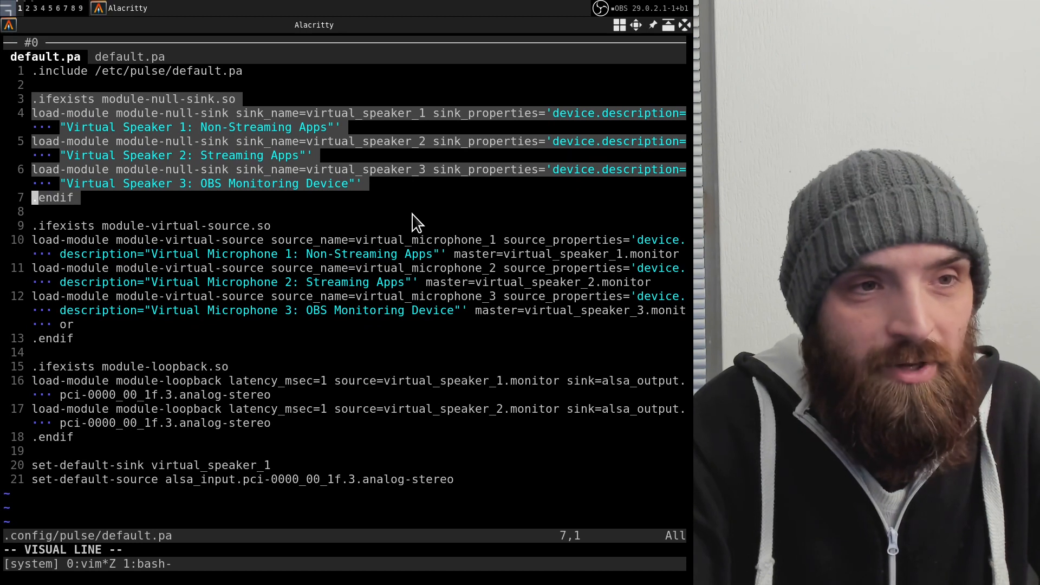
Clear the selection and point out the .ifexists module-null-sink.so line on line 3 and the .ifexists module-virtual-source.so line on line 9.
key(Escape)
key(k)
key(k)
key(k)
key(k)
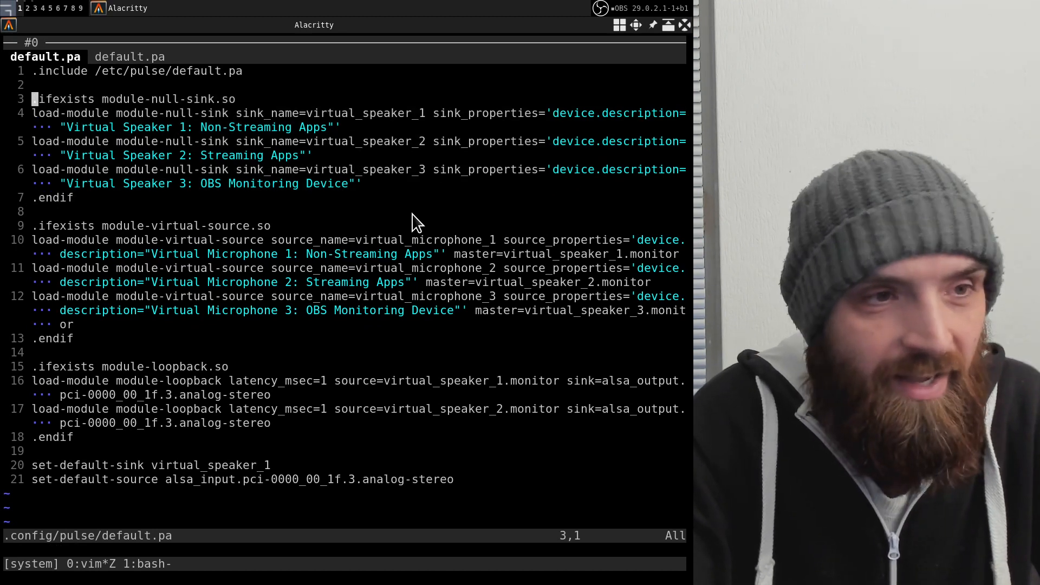
key(j)
key(j)
key(j)
key(j)
key(j)
key(j)
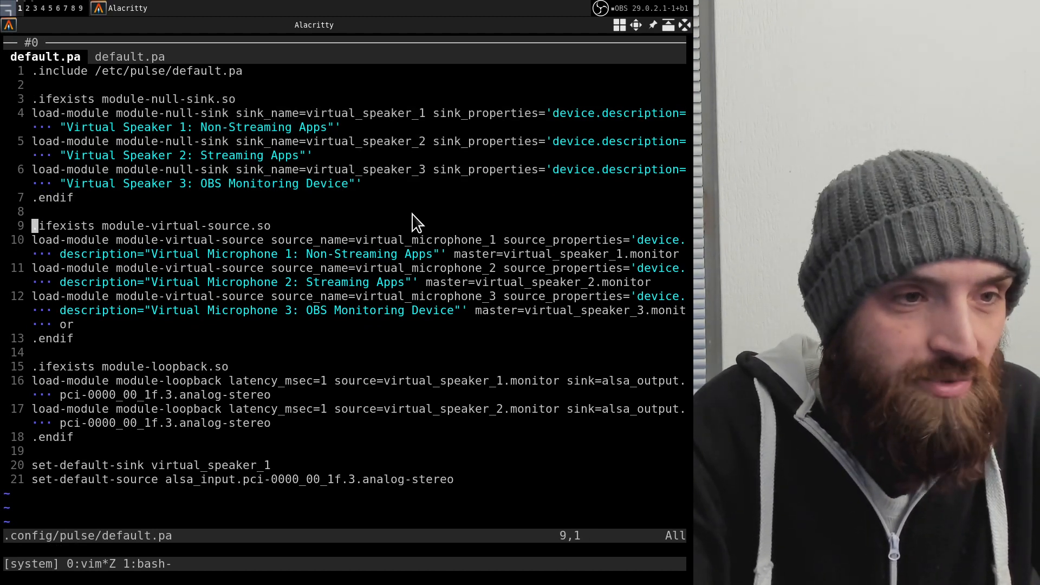
Highlight the three virtual speaker load-module lines, 4 to 6, without their surrounding .ifexists and .endif lines.
key(k)
key(k)
key(k)
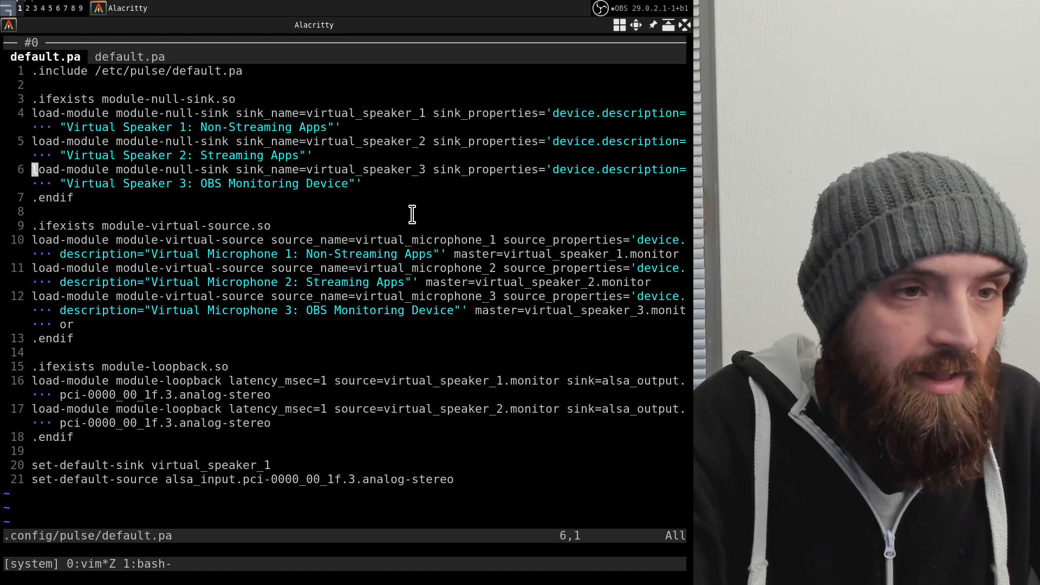
key(shift+v)
key(k)
key(k)
key(k)
key(j)
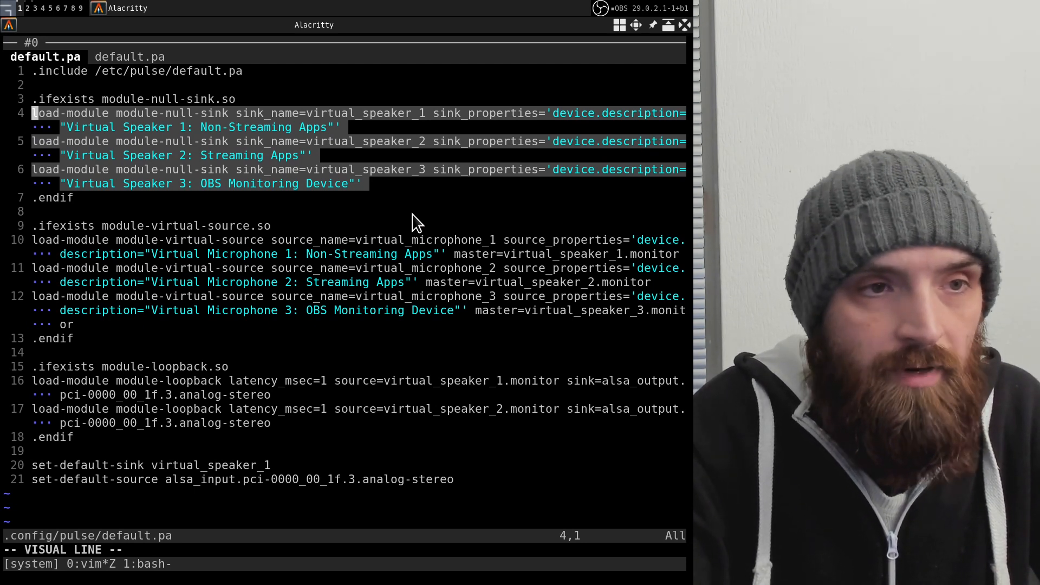
Clear the selection and highlight the .ifexists module-loopback.so condition on line 15.
key(Escape)
key(j)
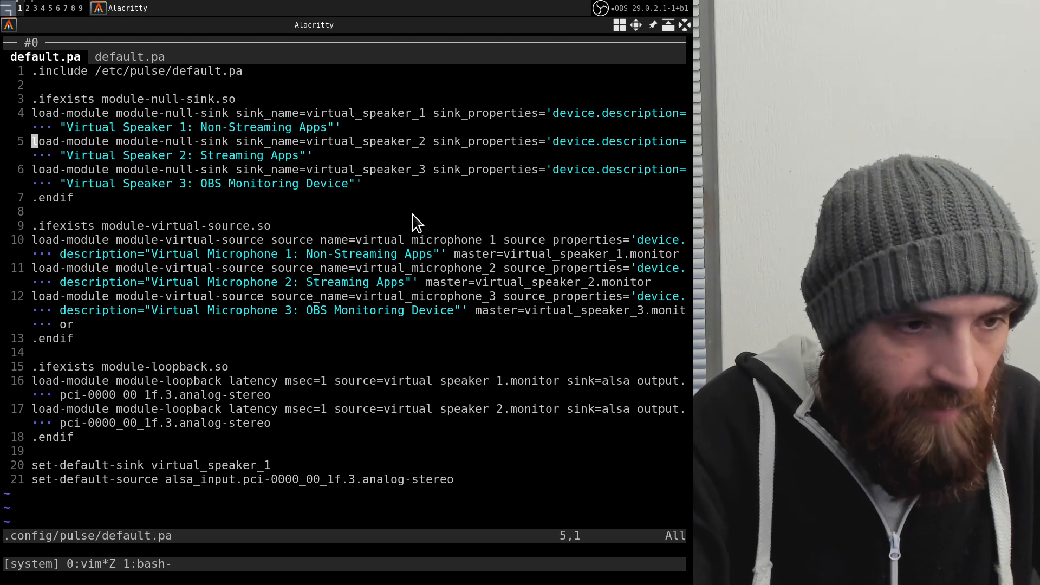
key(8)
key(j)
key(j)
key(j)
key(shift+v)
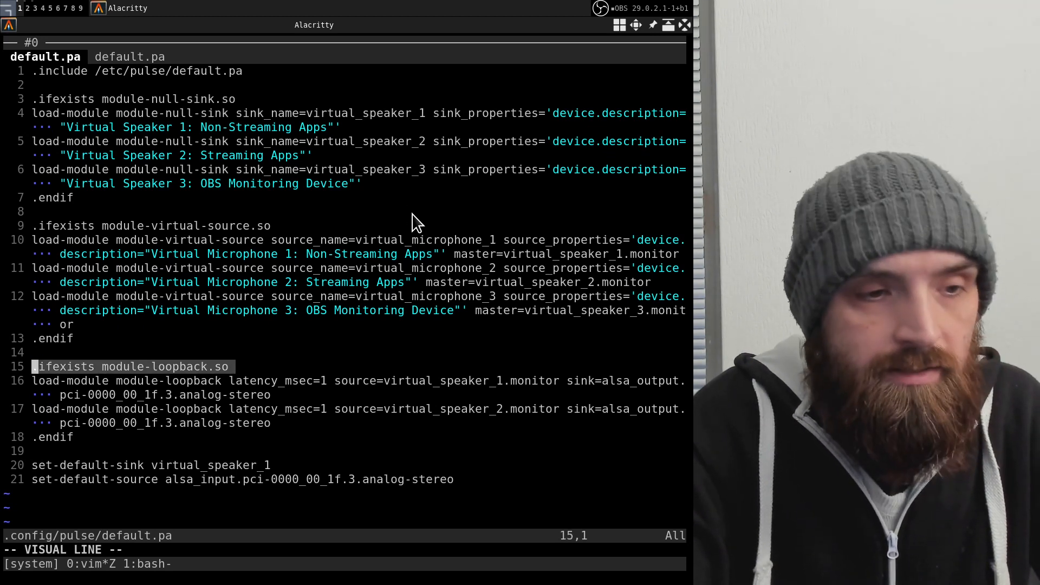
Highlight the two module-loopback load-module lines, 16 and 17.
key(Escape)
key(j)
key(shift+v)
key(j)
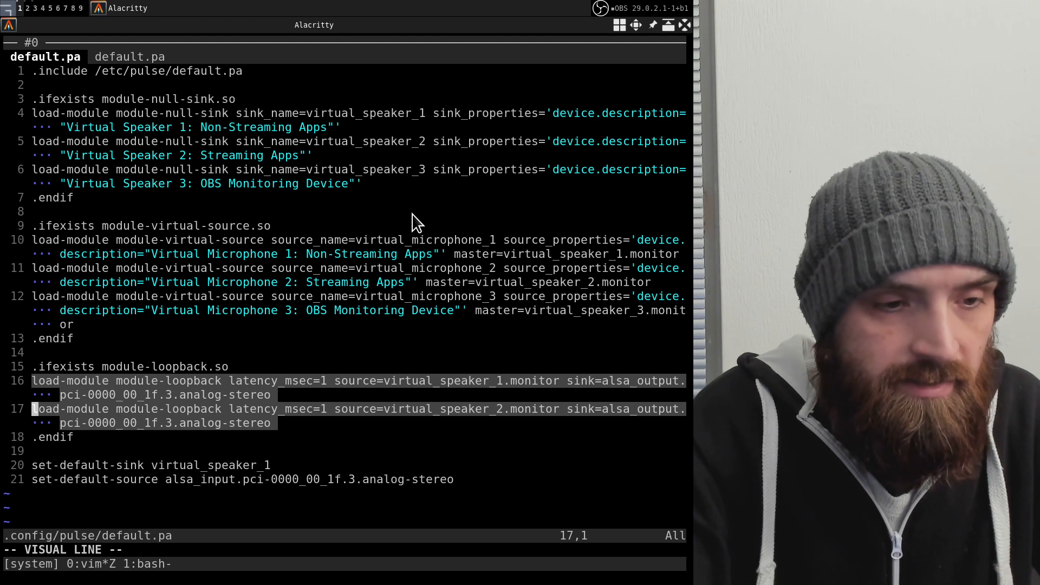
Highlight the set-default-sink and set-default-source lines at the end of the file, then clear the selection.
key(Escape)
key(j)
key(j)
key(j)
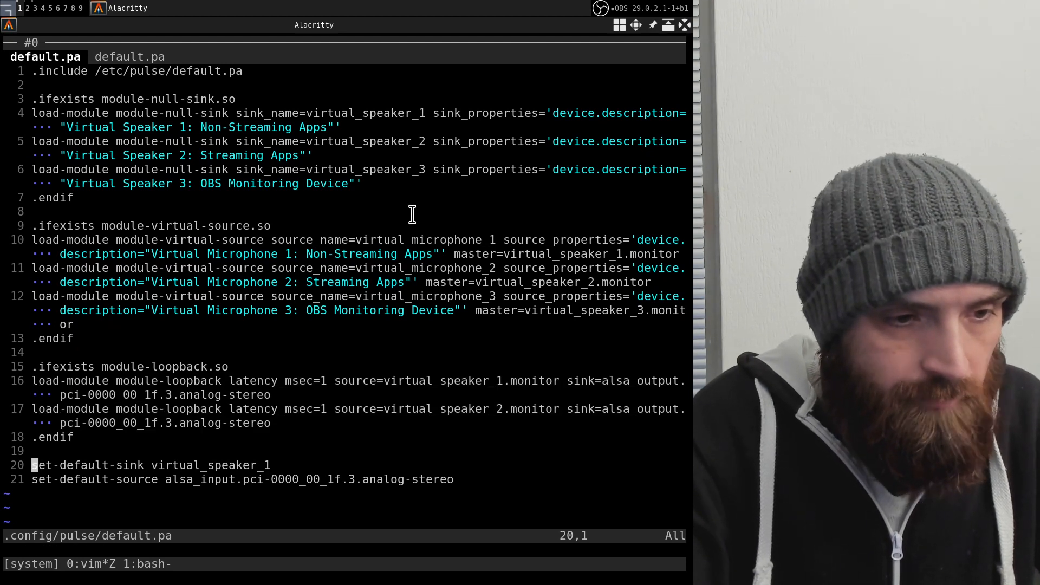
key(shift+v)
key(j)
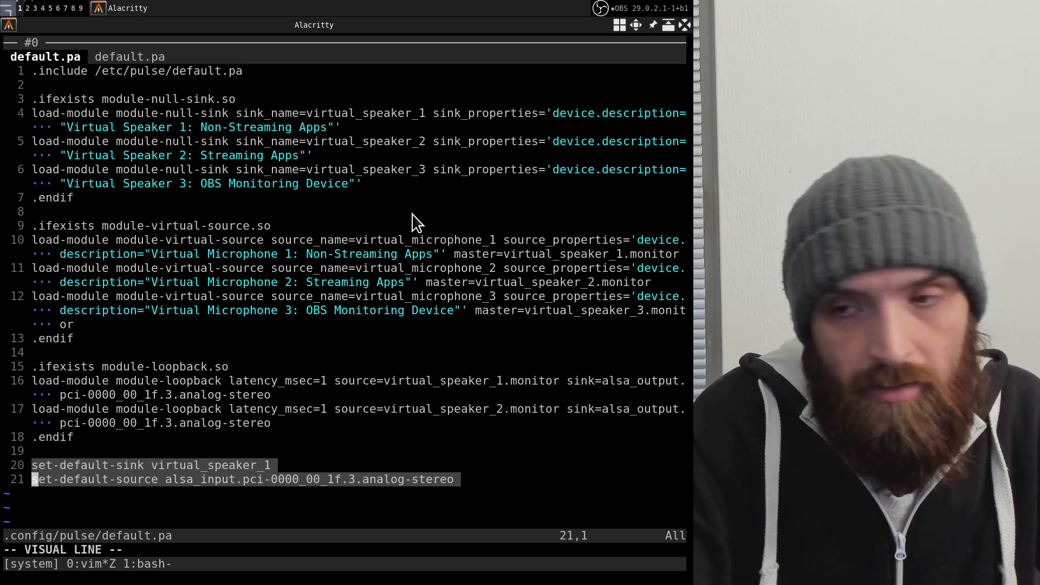
key(Escape)
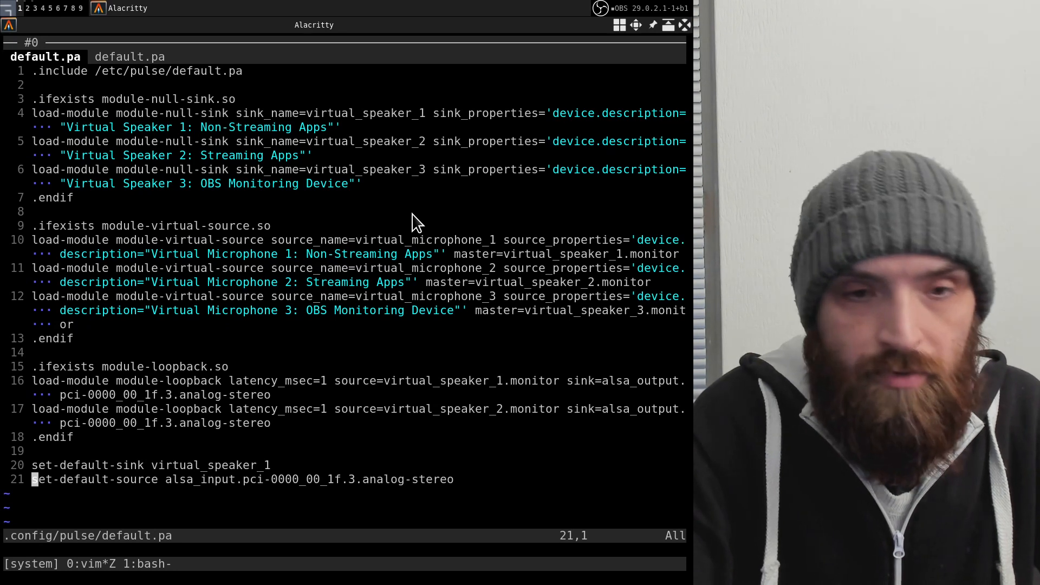
Highlight only the set-default-sink virtual_speaker_1 line, then deselect it and move to the set-default-source line.
key(k)
key(shift+v)
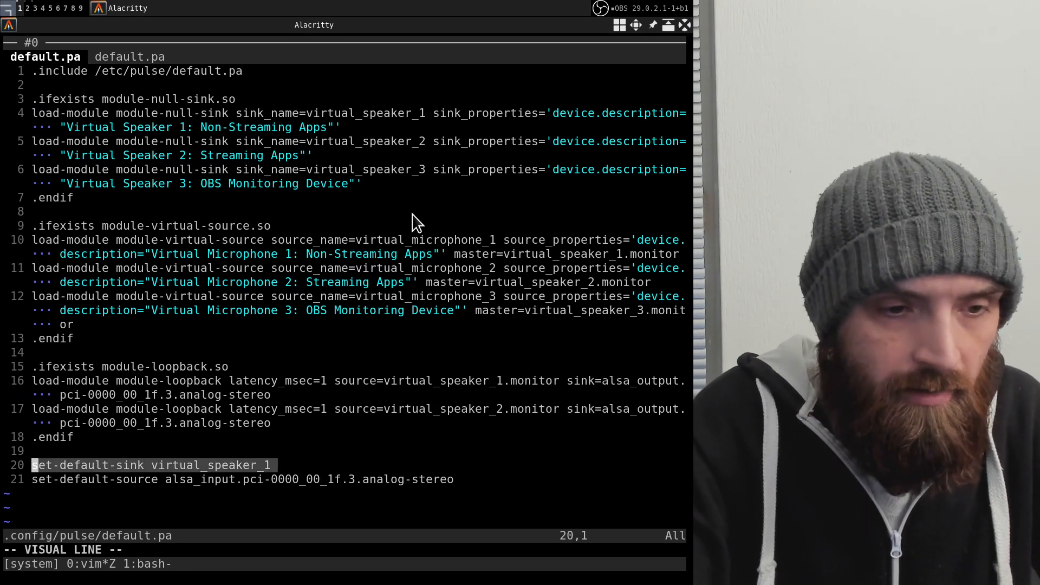
key(Escape)
key(j)
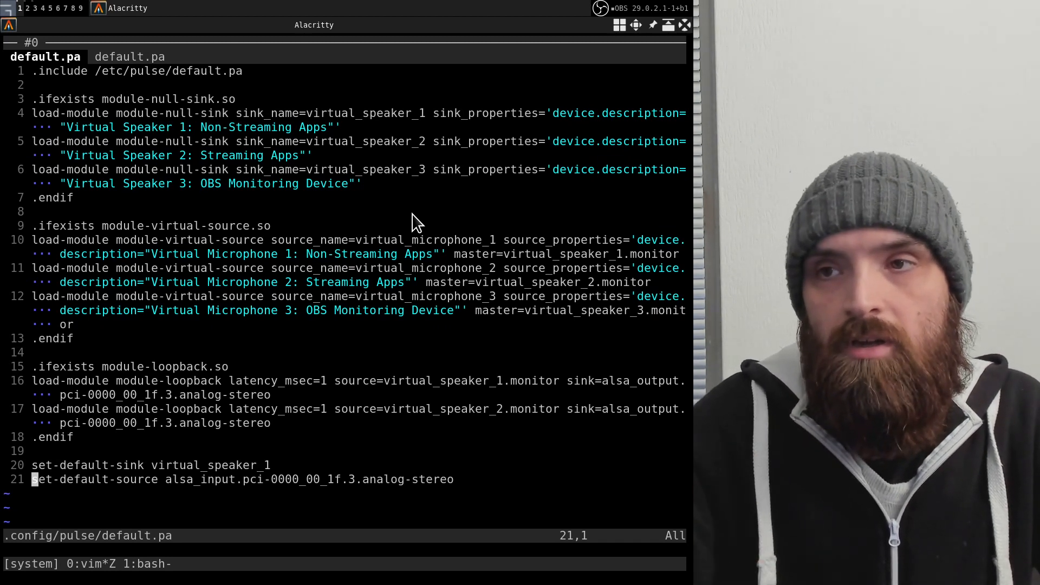
Open Volume Control to view the playback streams, then close it.
key(super+v)
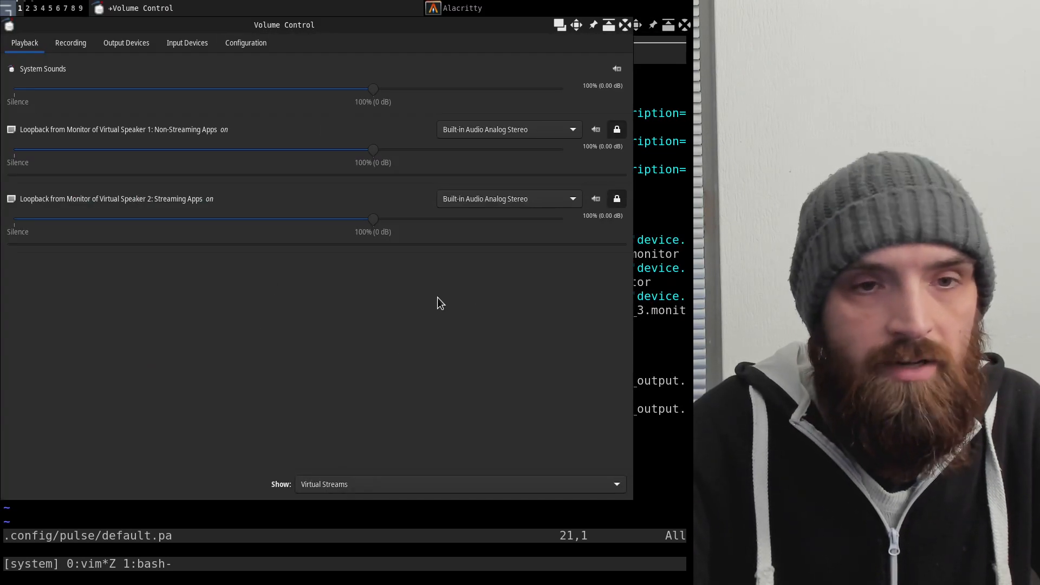
click(623, 26)
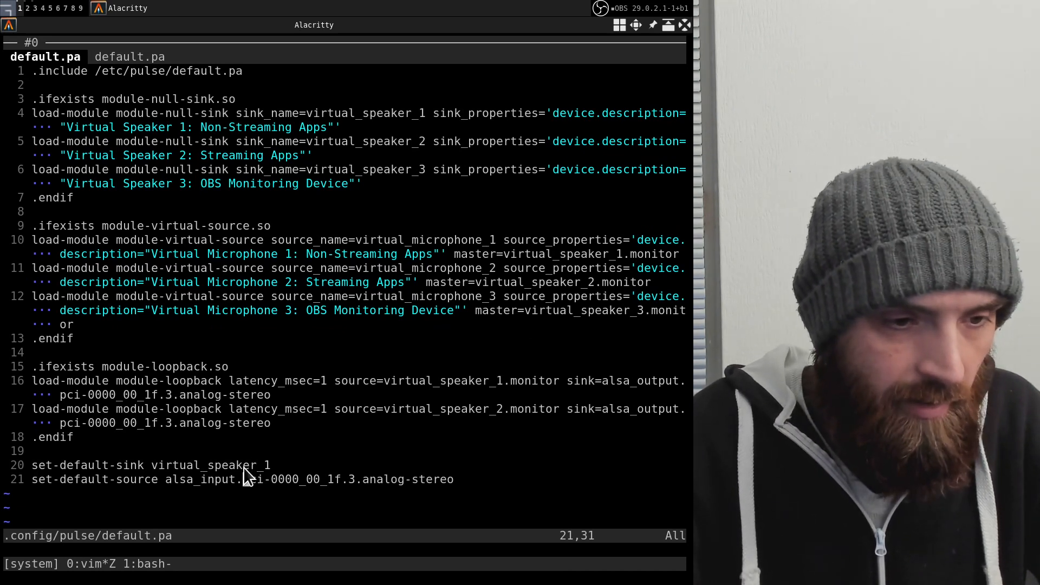
Highlight the set-default-sink line again and extend the selection to the set-default-source line.
key(shift+v)
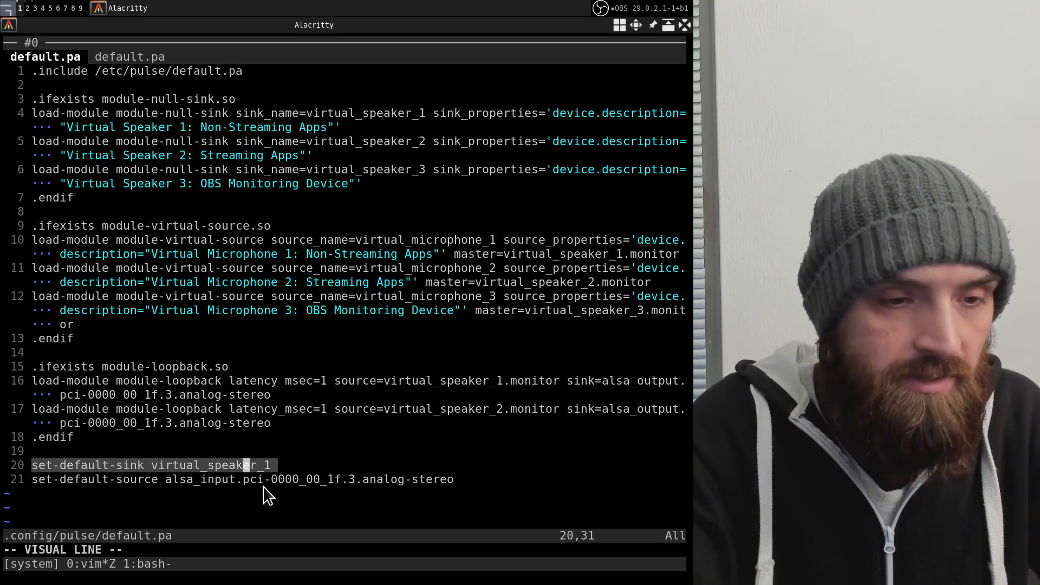
key(j)
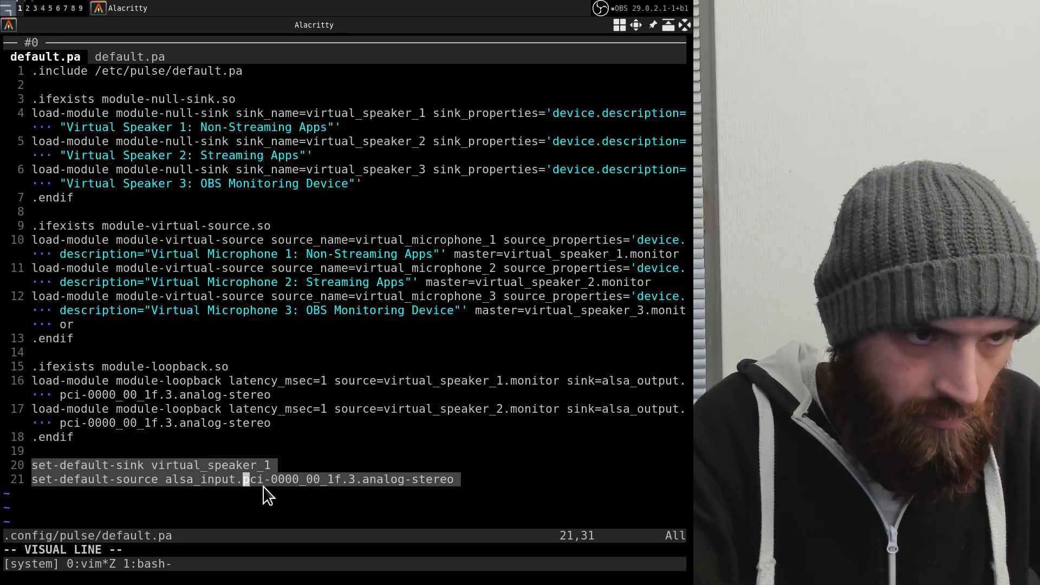
Clear the selection and go back up to the virtual_speaker_1 line, then to the virtual_microphone_1 line.
key(Escape)
key(k)
key(k)
key(k)
key(k)
key(k)
key(k)
key(k)
key(k)
key(k)
key(k)
key(k)
key(k)
key(k)
key(k)
key(k)
key(k)
key(k)
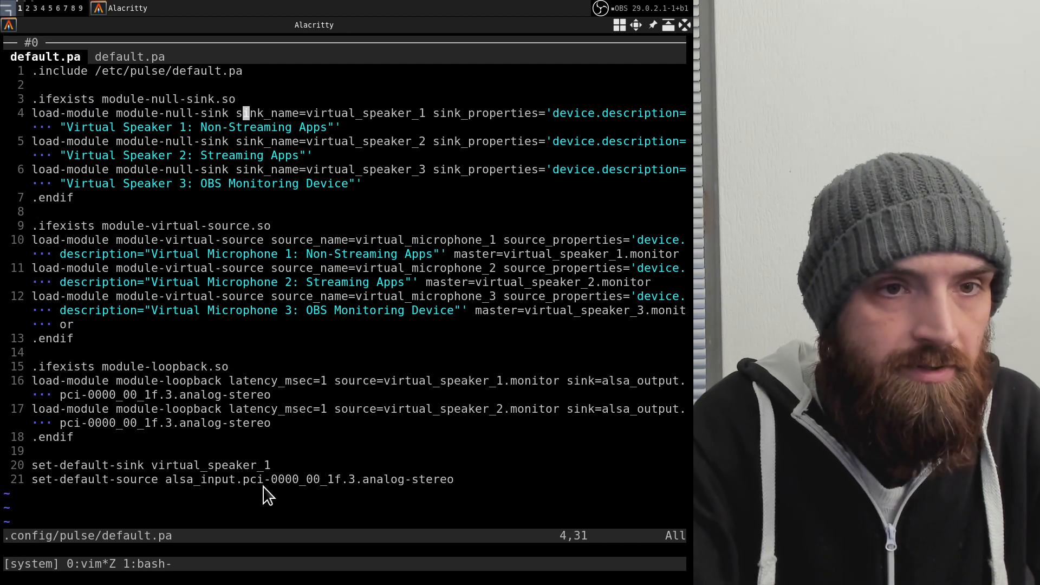
click(197, 239)
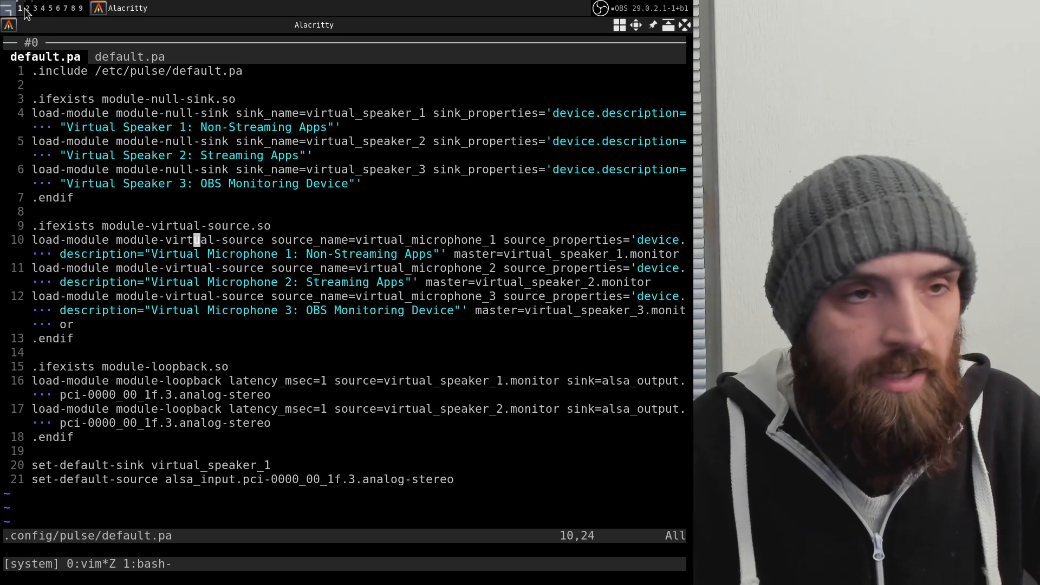
Switch to the Lorien scratchpad and set the brush colour to white, #ffffff.
key(super+3)
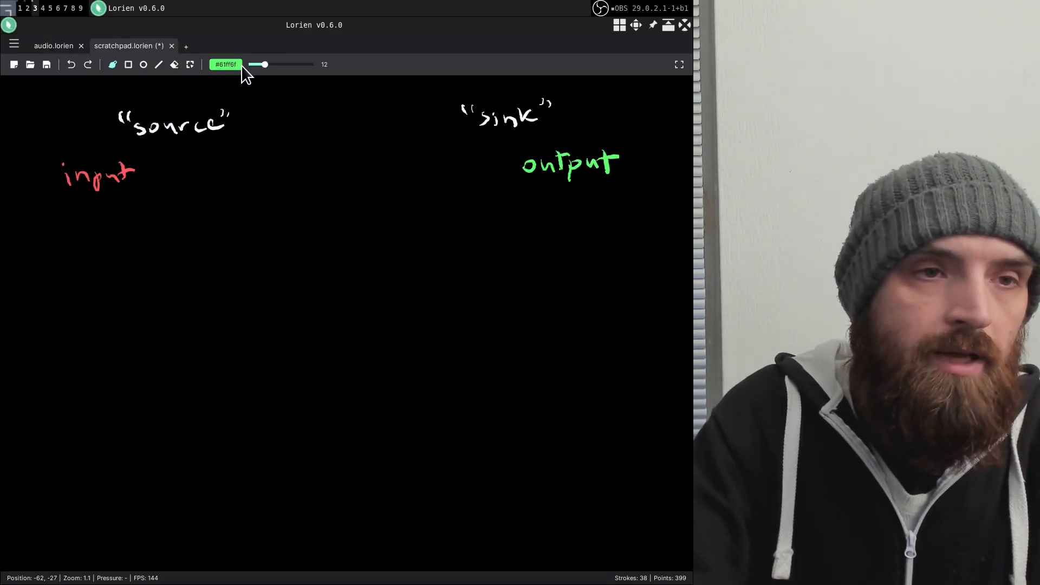
click(231, 63)
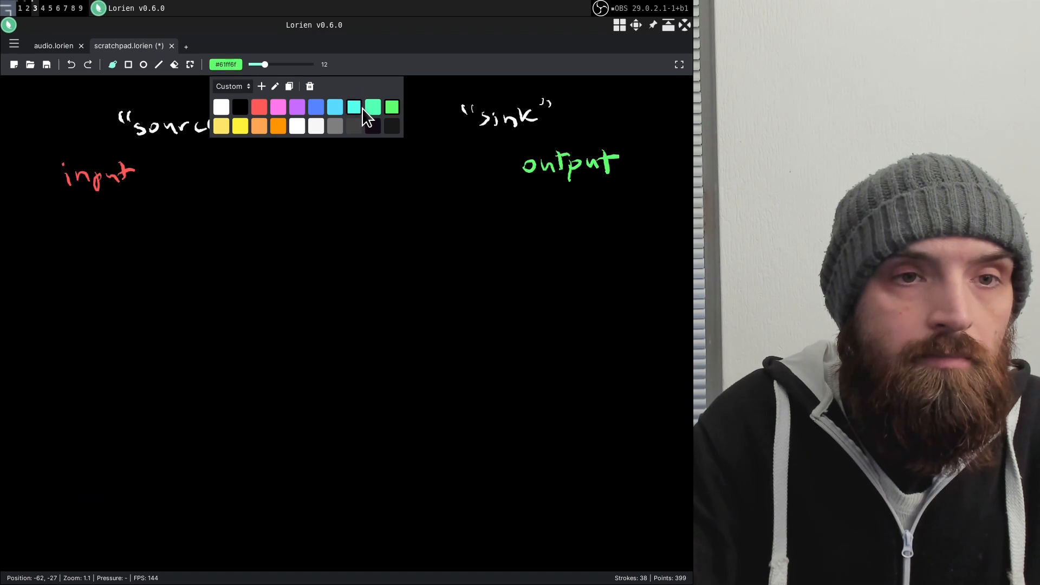
click(221, 107)
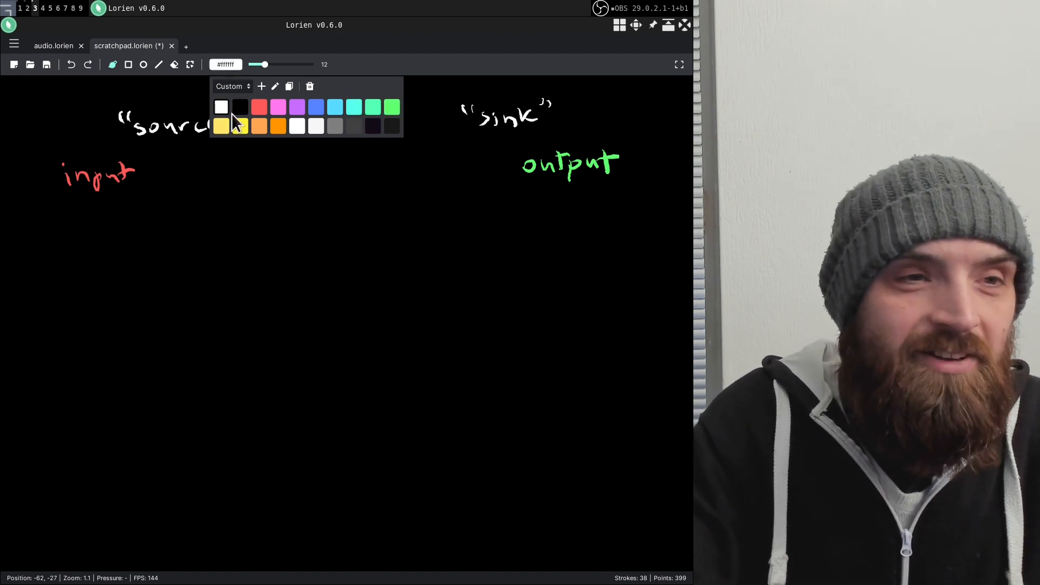
Check the audio.lorien diagram against the scratchpad, setting the brush colour to orange #ff9500 between the two views.
click(51, 47)
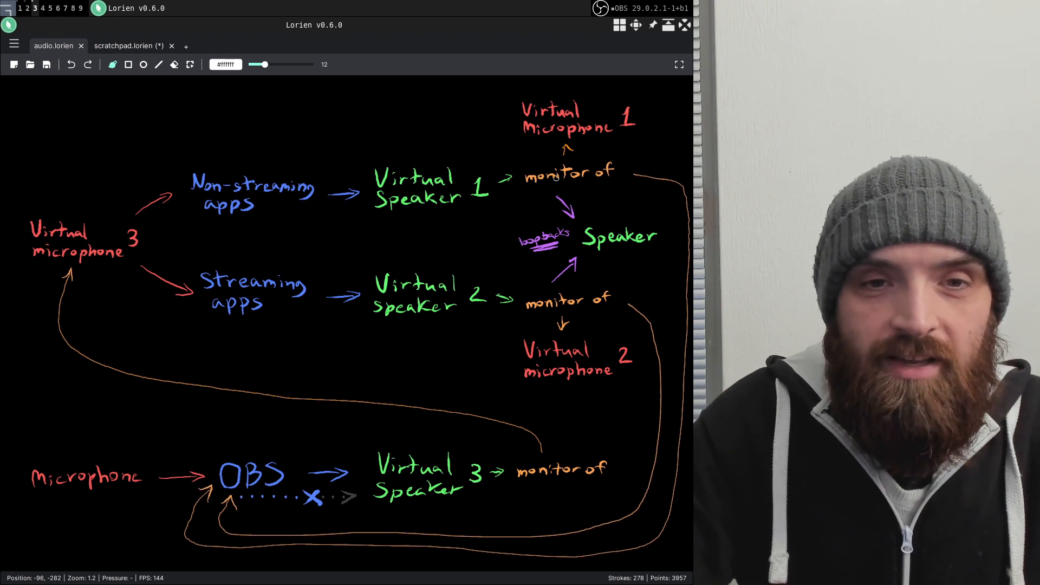
click(150, 47)
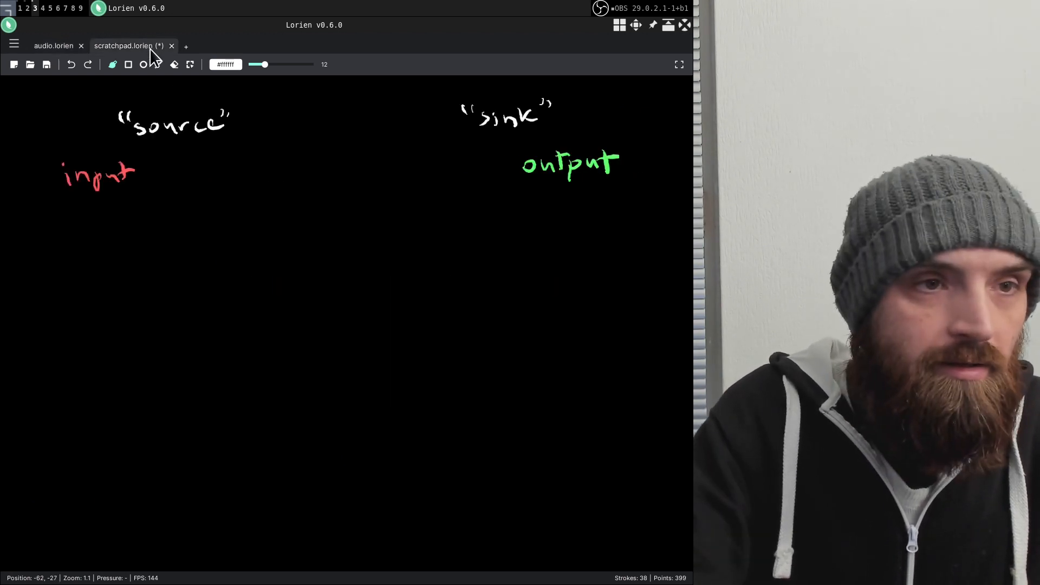
click(225, 65)
click(276, 122)
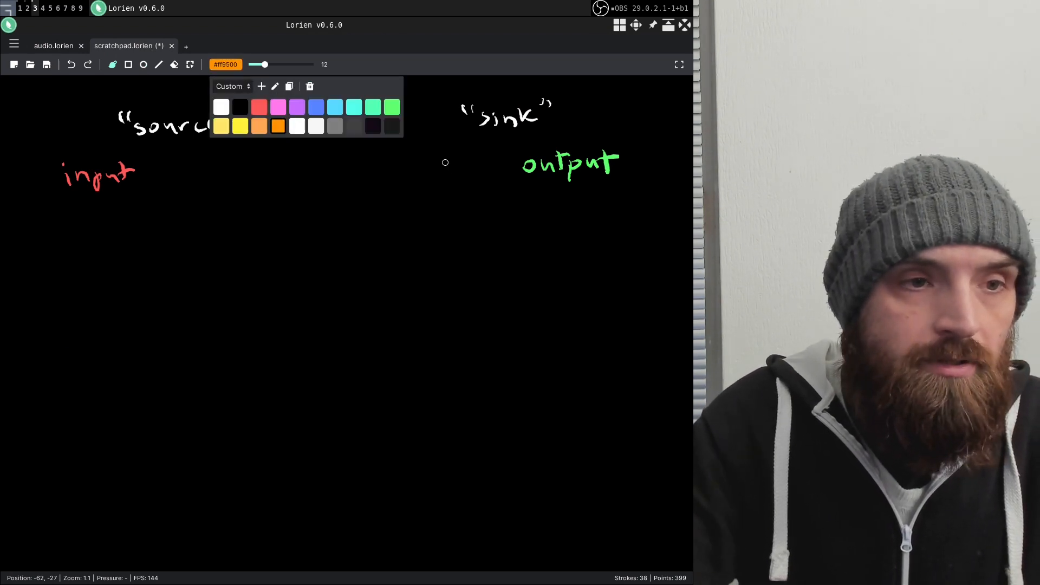
click(54, 46)
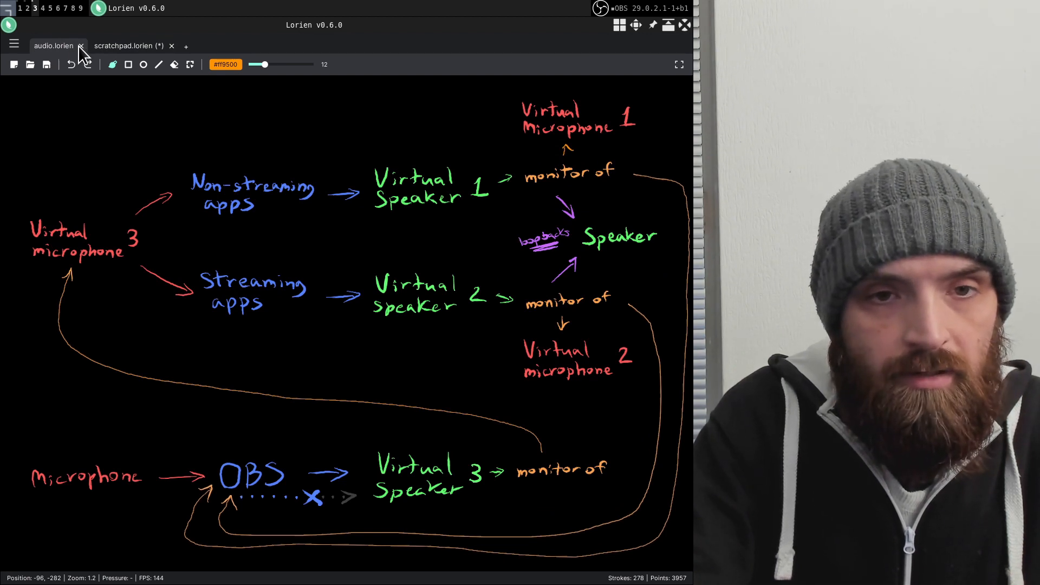
Draw a small green downward arrow beneath the word output in scratchpad.lorien.
click(128, 46)
click(238, 64)
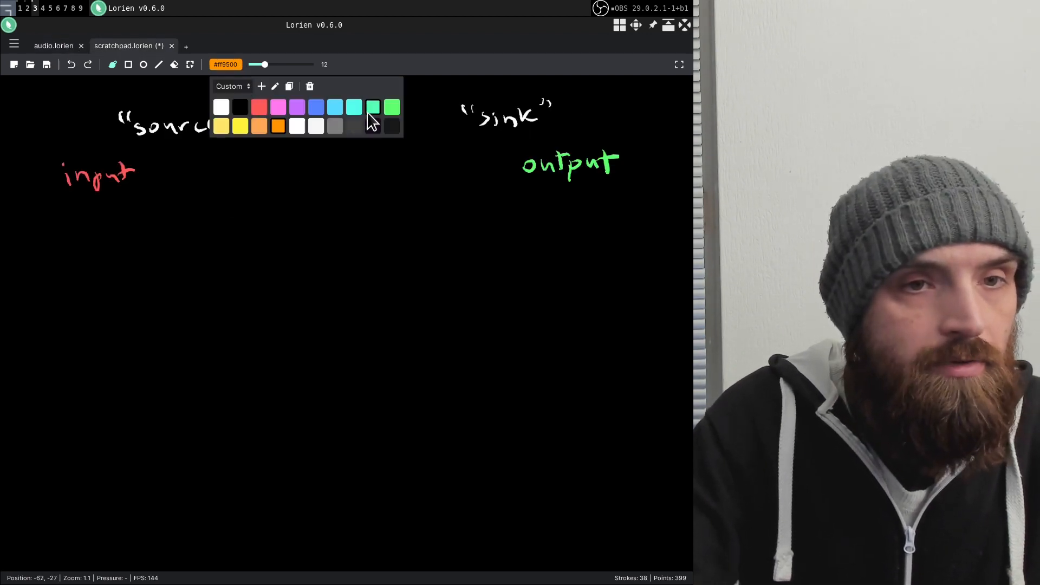
click(392, 107)
drag(516, 199, 521, 219)
drag(531, 197, 522, 216)
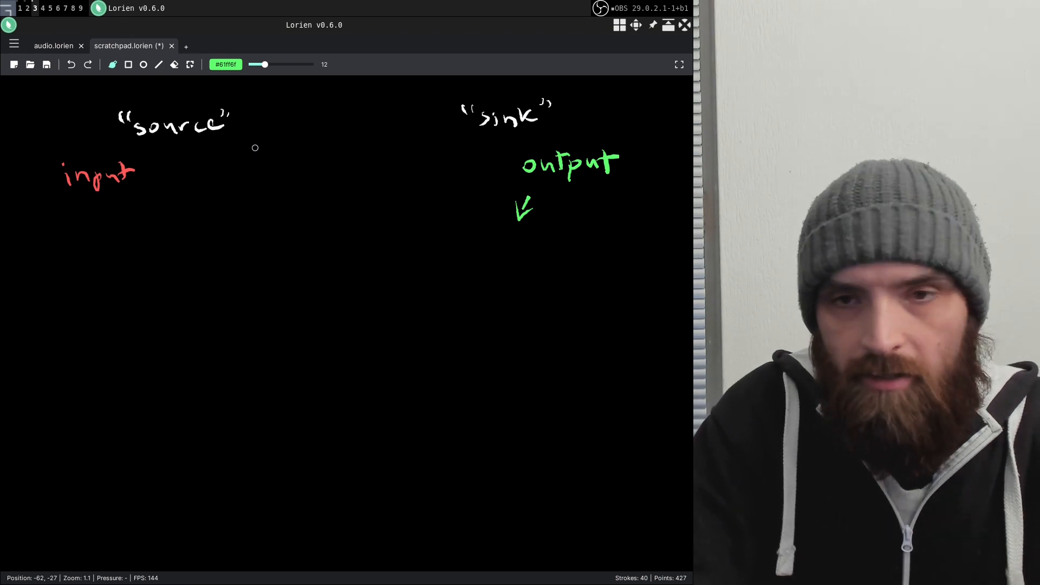
Write the word monitor in orange #ff9500 beneath the green arrow.
click(227, 65)
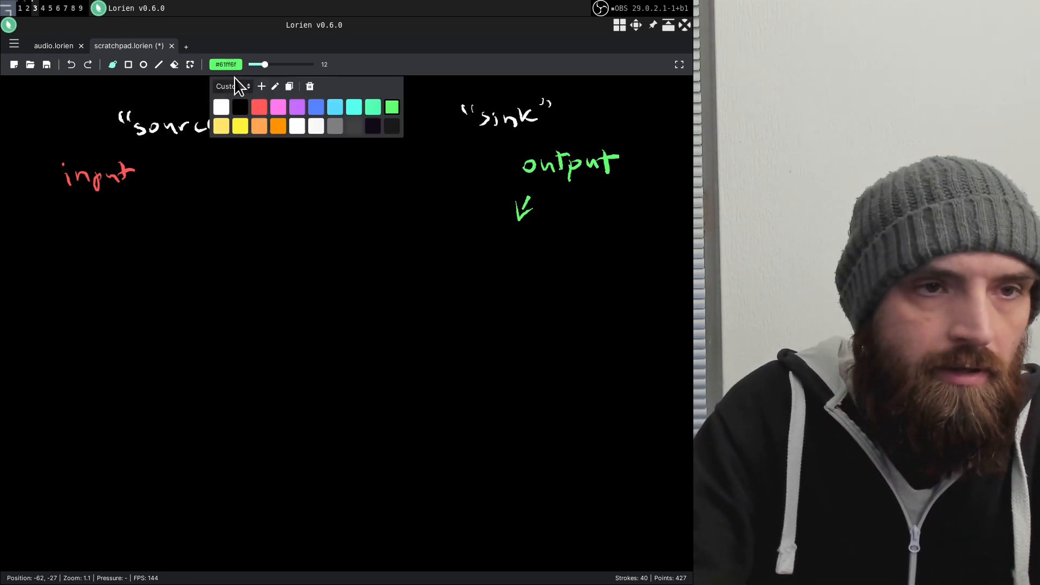
click(278, 126)
drag(487, 232, 578, 241)
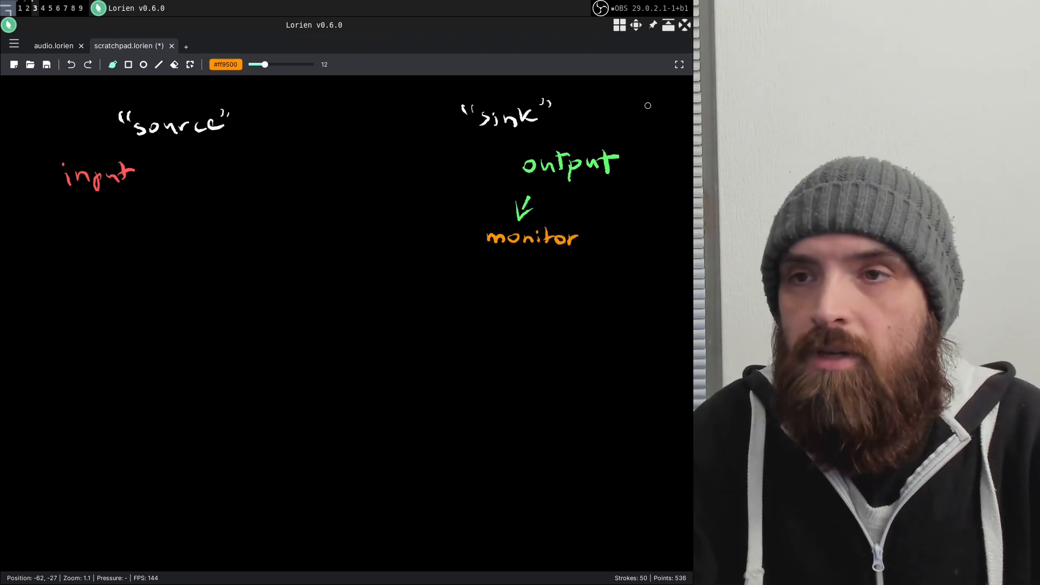
Open Volume Control, view the output devices and input devices, and move the window clear of the screen edge.
key(super+v)
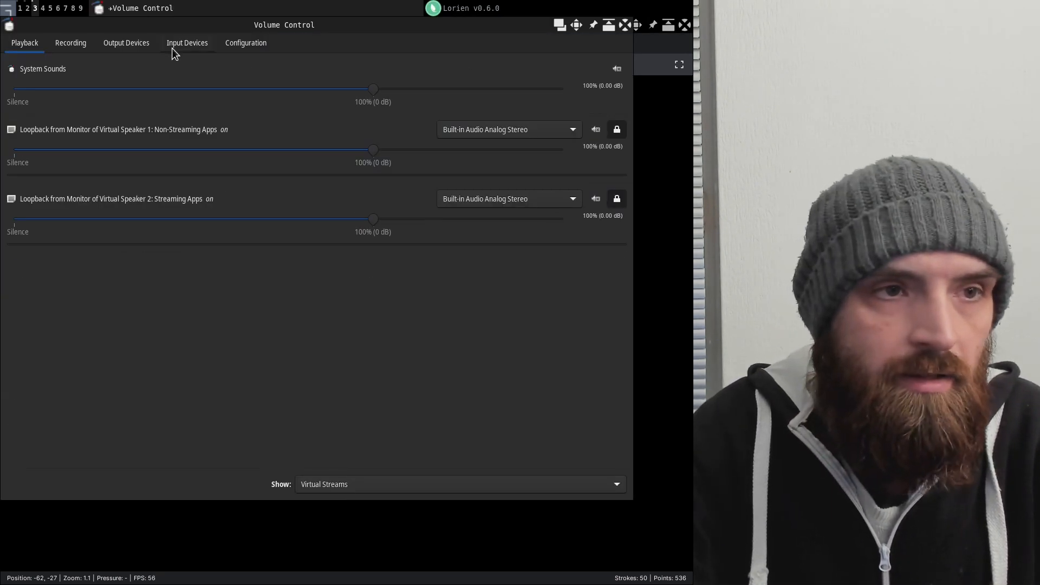
click(142, 47)
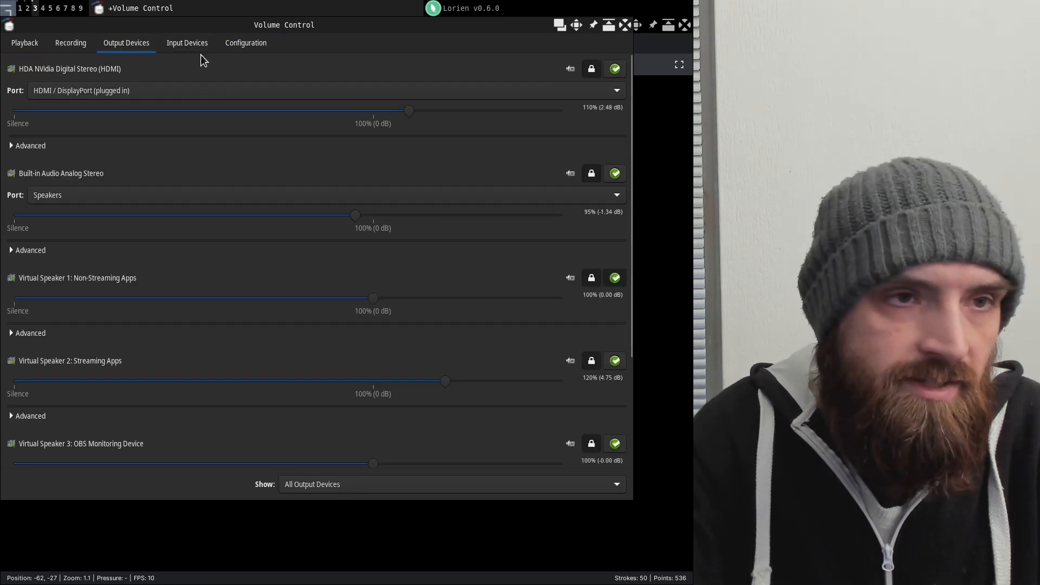
click(198, 43)
drag(239, 27, 257, 51)
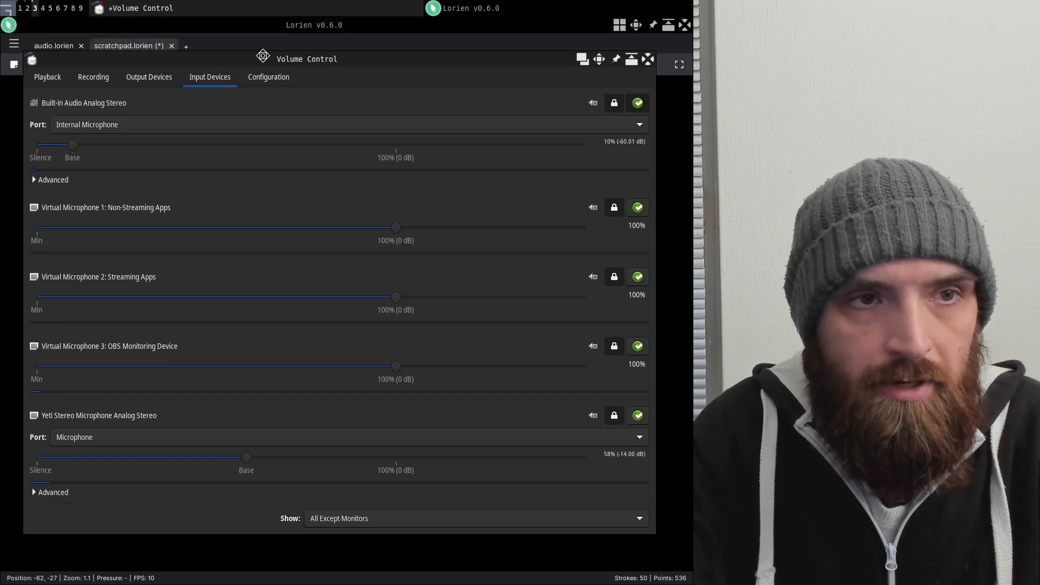
Filter the input devices list in Volume Control to show only Monitors.
click(363, 511)
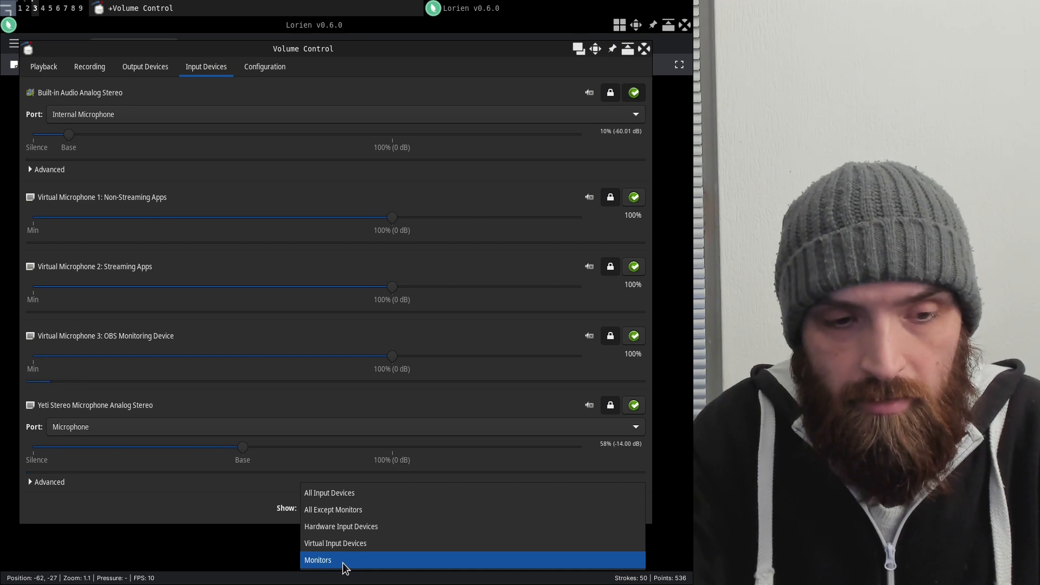
click(287, 520)
click(345, 509)
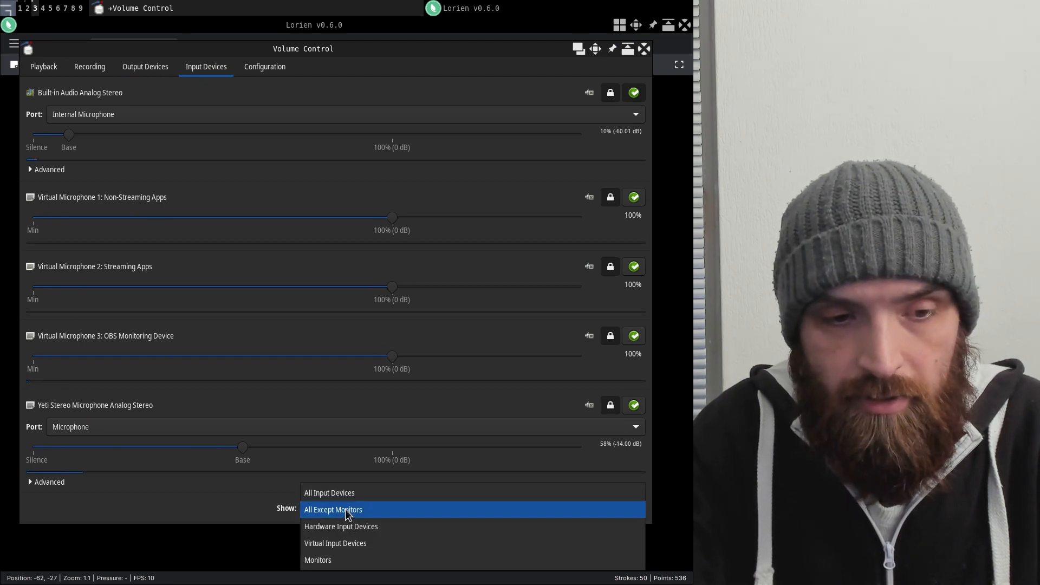
click(347, 563)
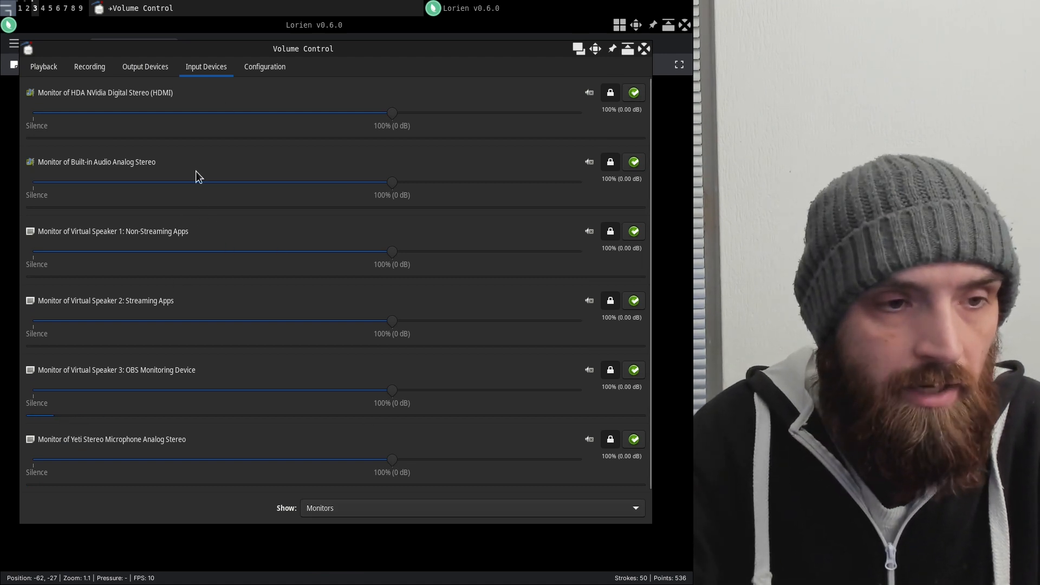
Compare the output devices with the monitors under input devices before closing Volume Control, and save scratchpad.lorien.
click(154, 67)
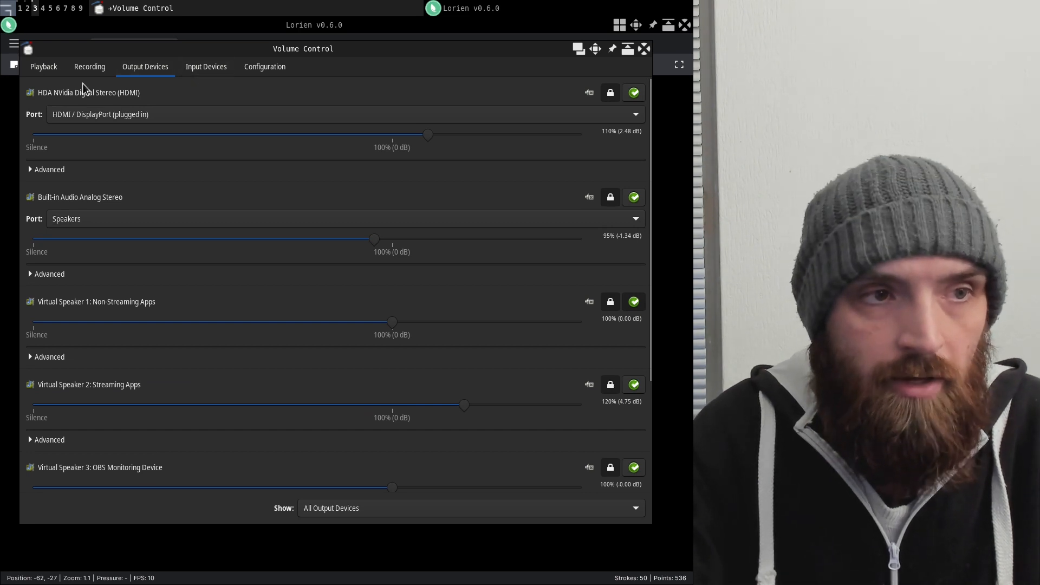
click(225, 70)
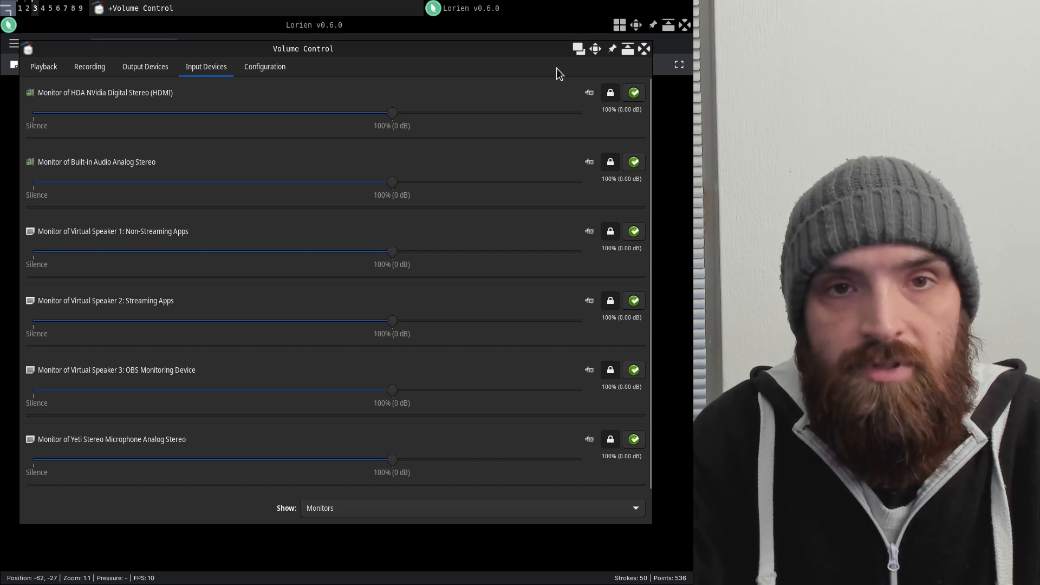
click(644, 50)
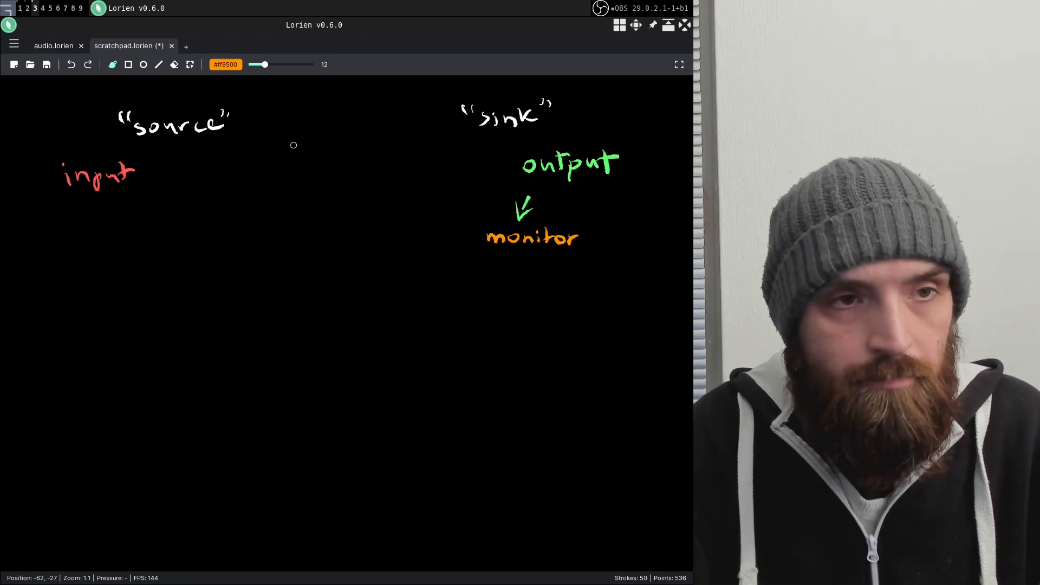
key(ctrl+s)
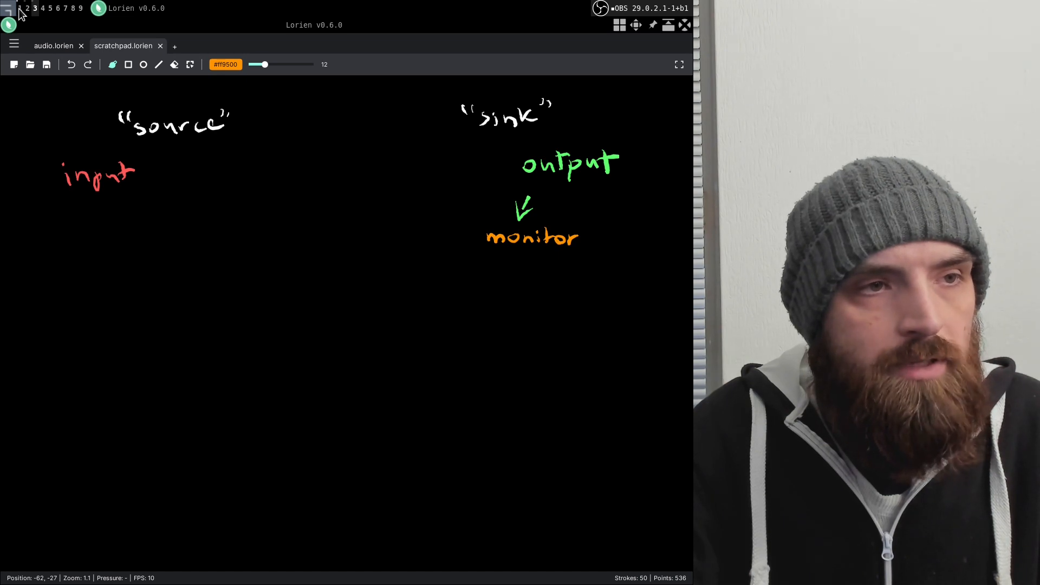
Switch to default.pa in the Alacritty terminal and highlight module-null-sink in the virtual_speaker_1 line.
click(19, 9)
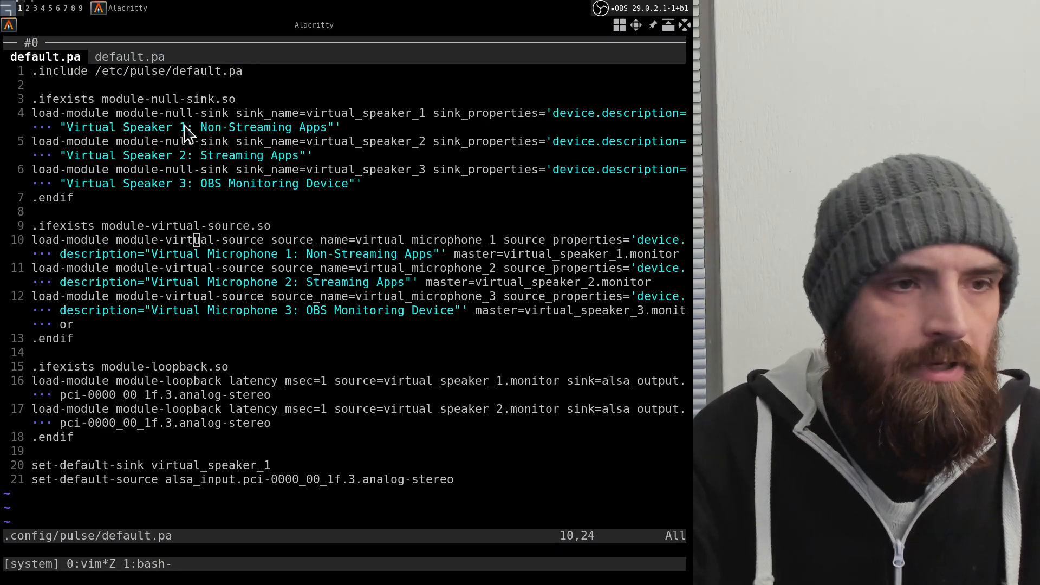
click(169, 113)
drag(146, 99, 182, 104)
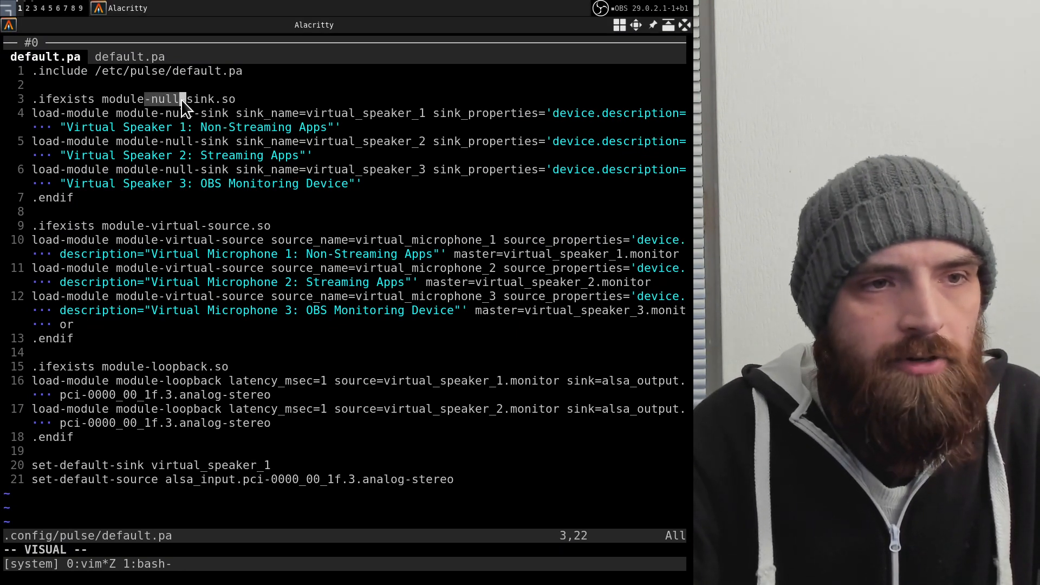
click(176, 102)
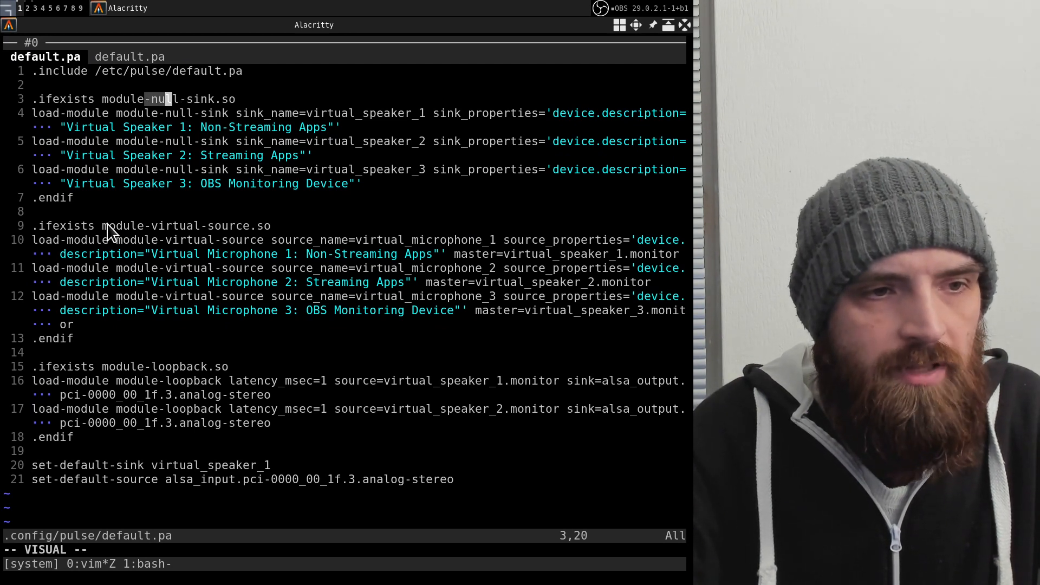
click(197, 113)
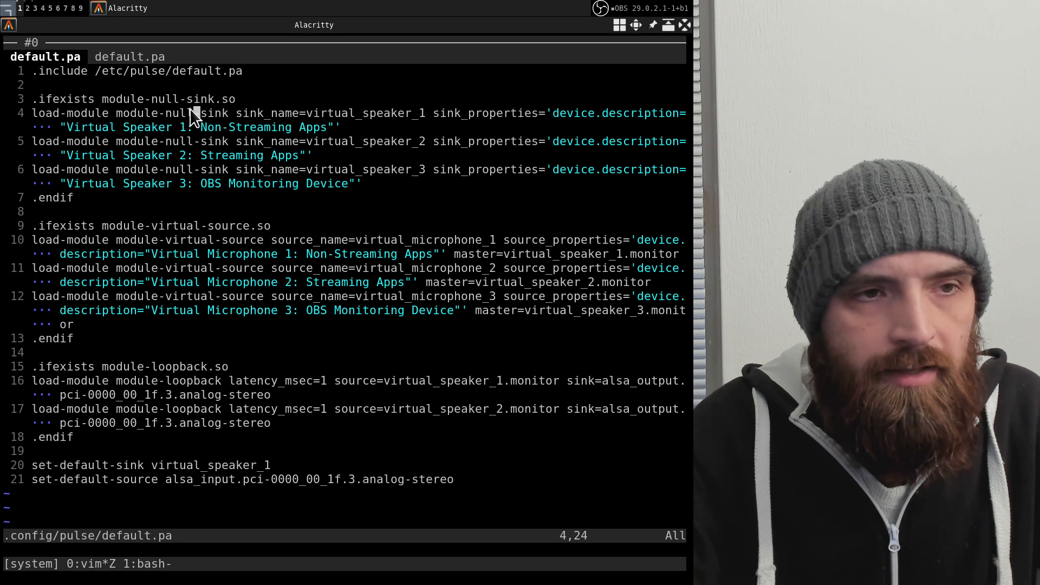
click(124, 113)
drag(121, 113, 224, 114)
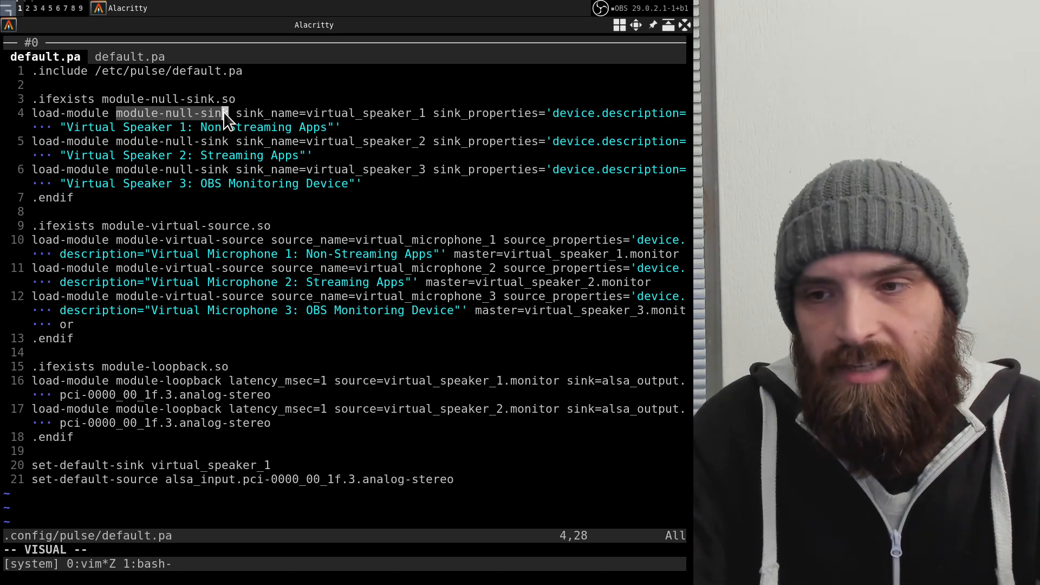
Switch to Waterfox, bring up the PulseAudio Modules documentation and highlight the module-null-sink heading.
click(28, 8)
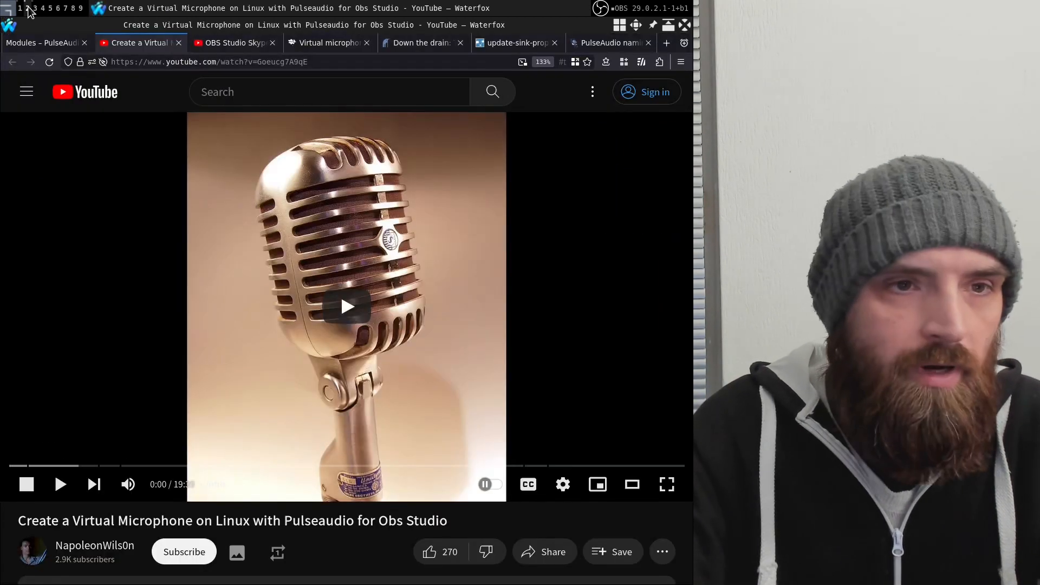
click(25, 43)
scroll(363, 229, up, 4)
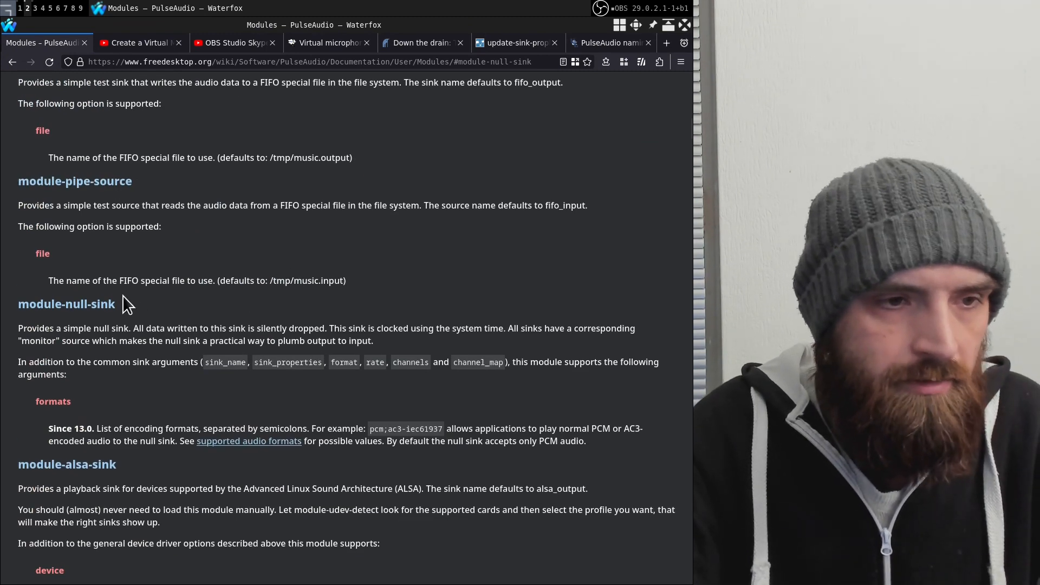
drag(91, 303, 31, 292)
Highlight the first two sentences of the module-null-sink description at 160% page zoom, and return to default.pa in Alacritty.
key(ctrl+plus)
key(ctrl+plus)
key(ctrl+plus)
key(ctrl+plus)
key(ctrl+plus)
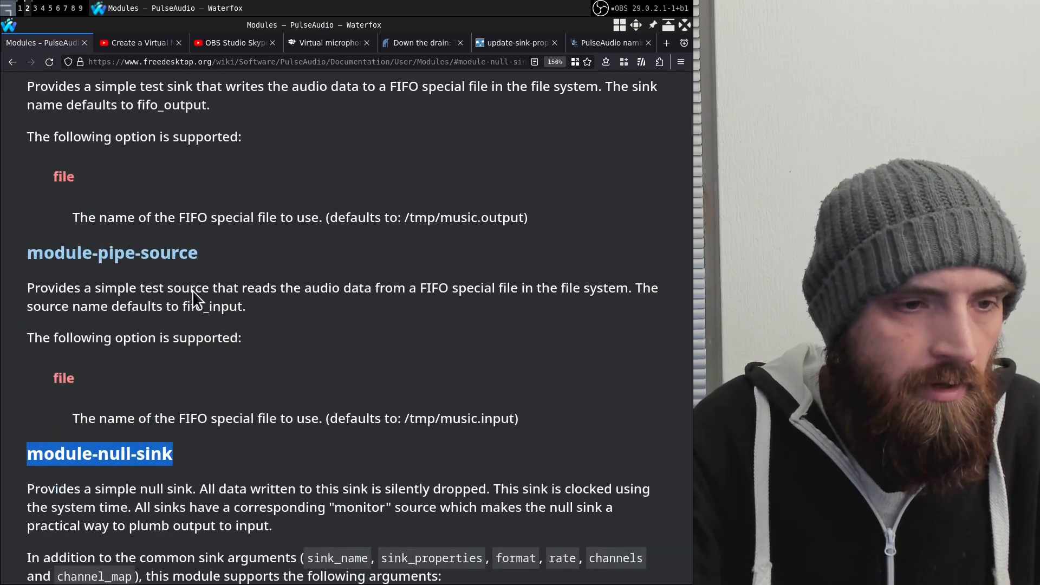
scroll(193, 291, down, 8)
scroll(169, 249, up, 5)
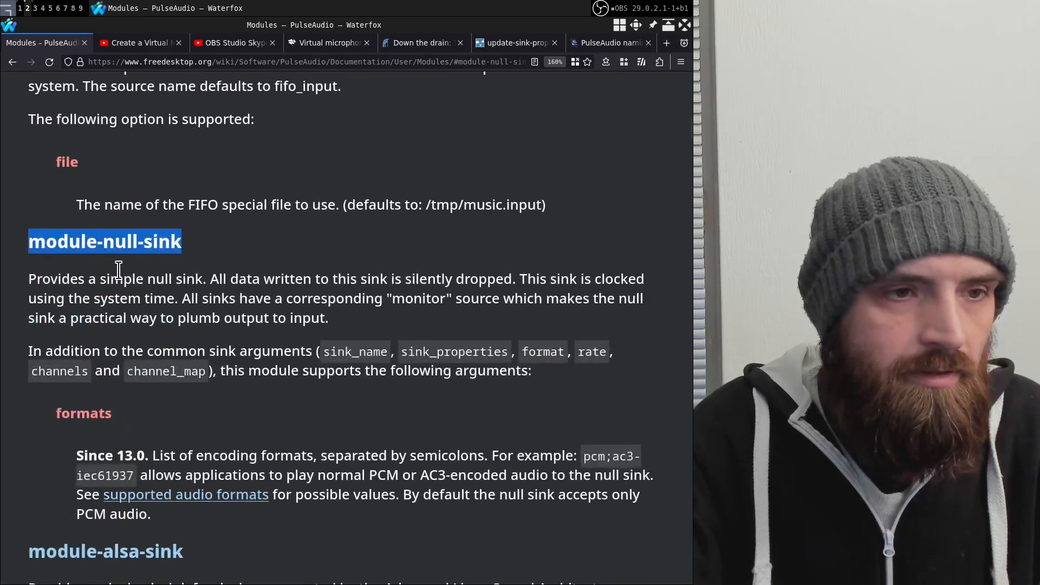
click(115, 277)
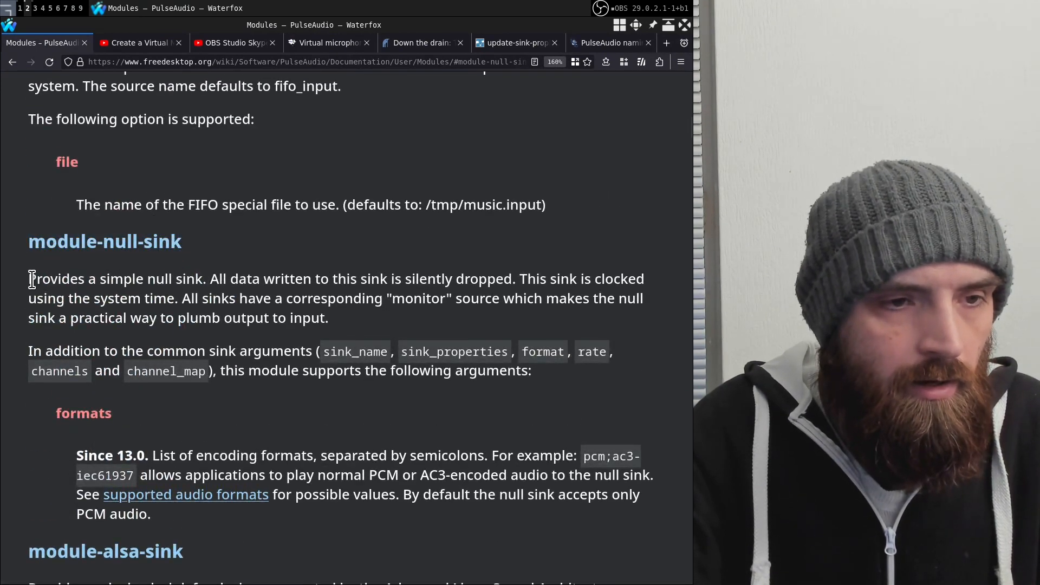
drag(29, 279, 515, 282)
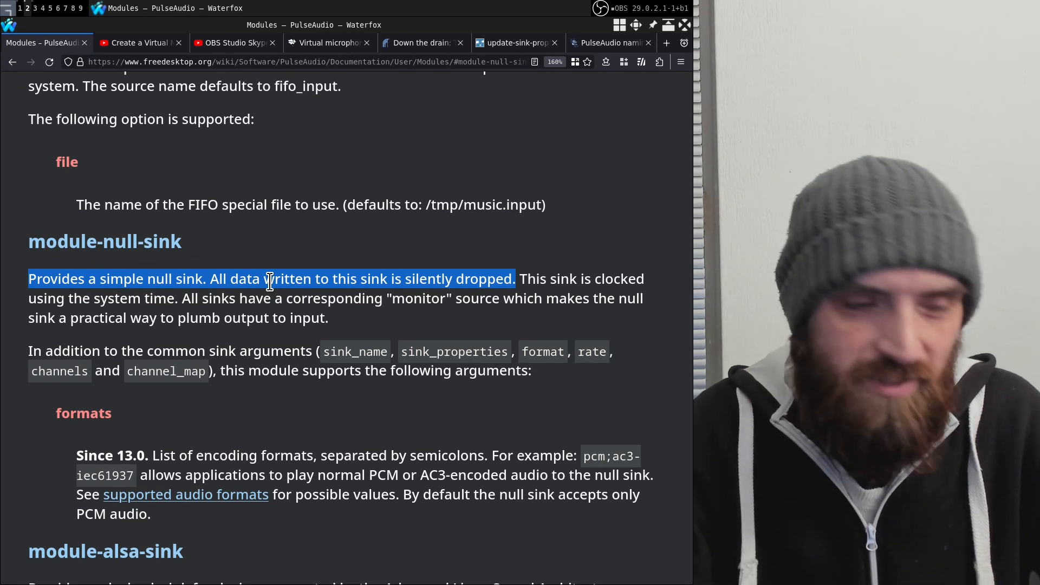
key(super+1)
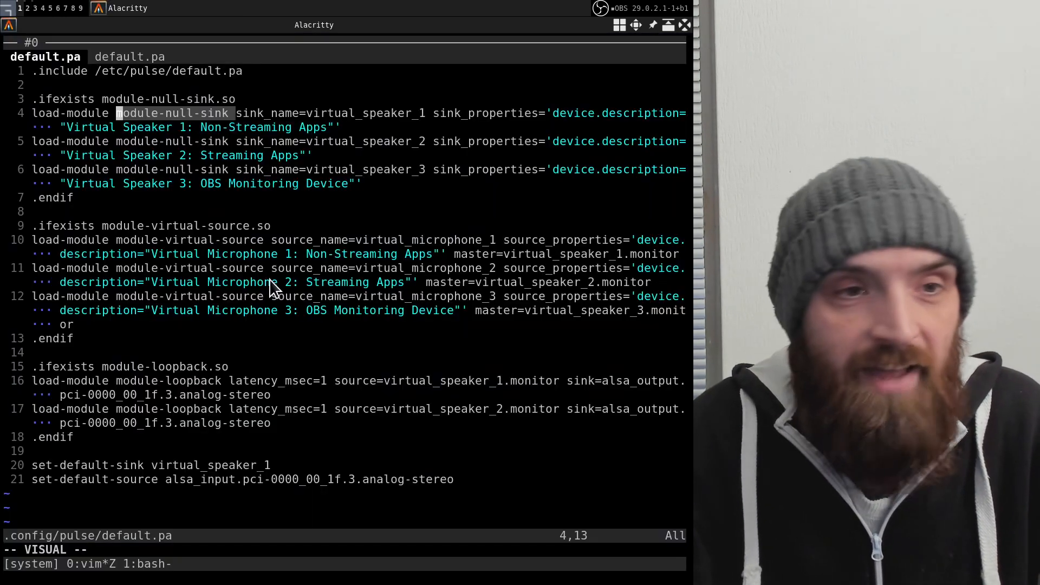
Point out the module-null-sink entries that define the three virtual speakers in default.pa.
click(205, 110)
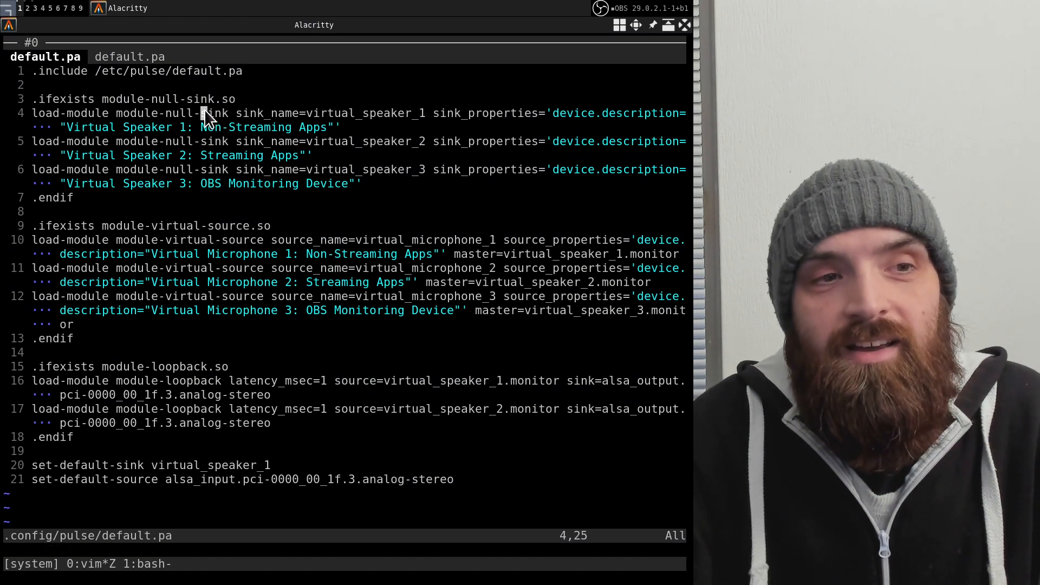
click(198, 141)
click(210, 185)
click(204, 169)
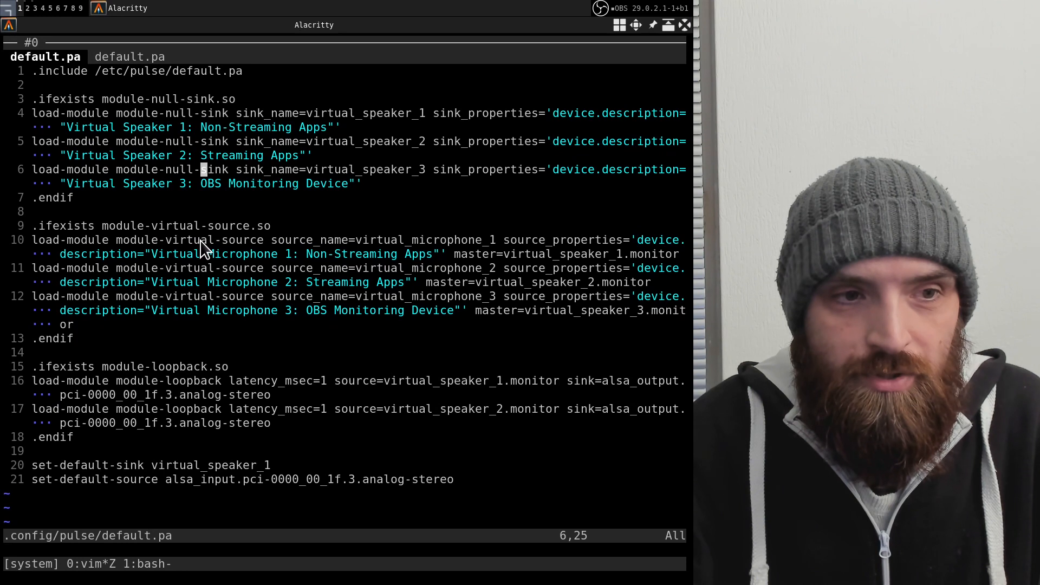
Highlight module-virtual-source and the master parameter on line 10, and point out the virtual microphone source names.
drag(172, 241, 248, 241)
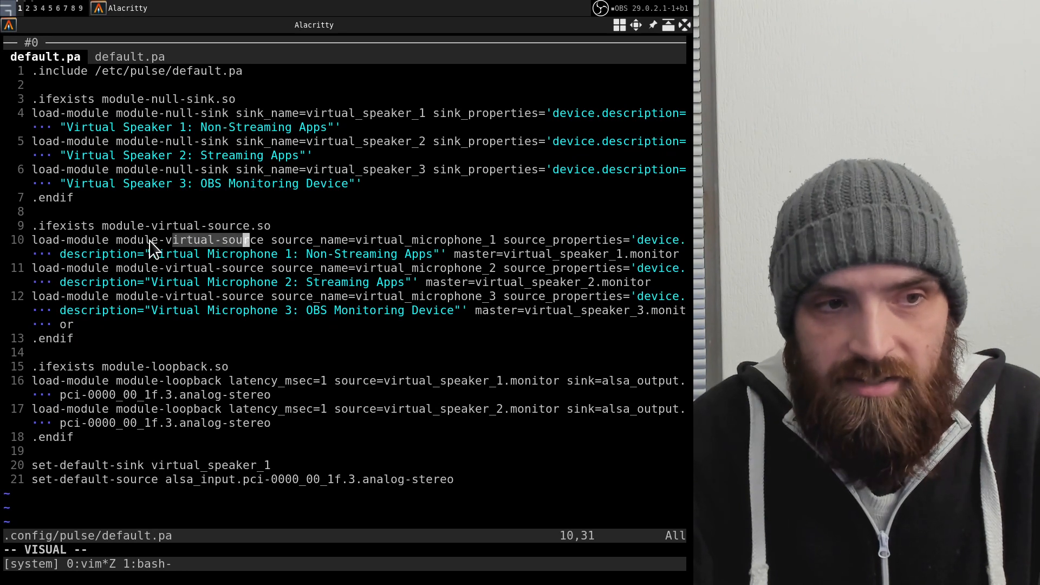
drag(117, 241, 265, 242)
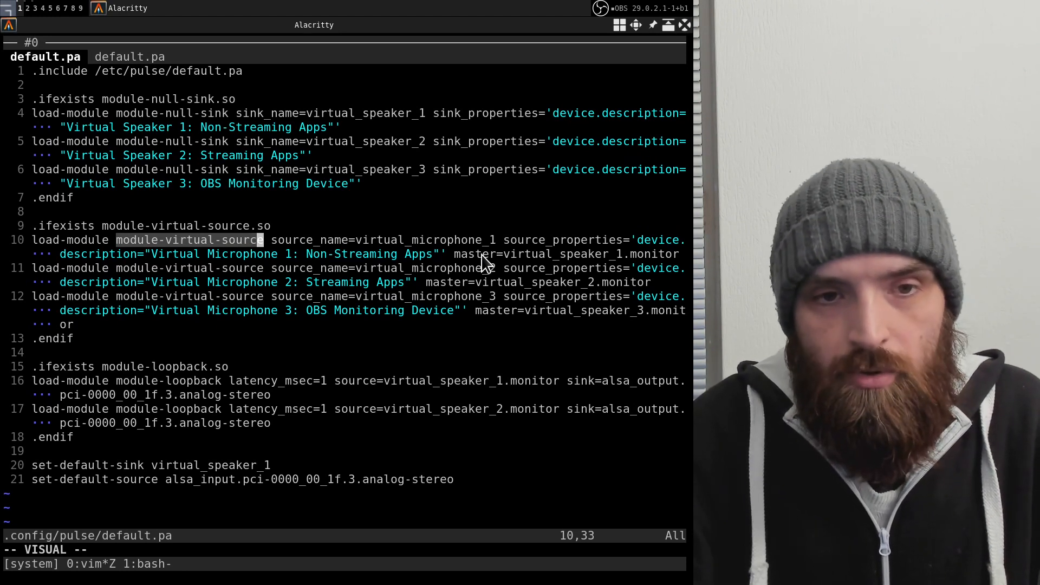
click(457, 252)
click(451, 240)
click(450, 269)
click(457, 297)
drag(458, 252, 530, 256)
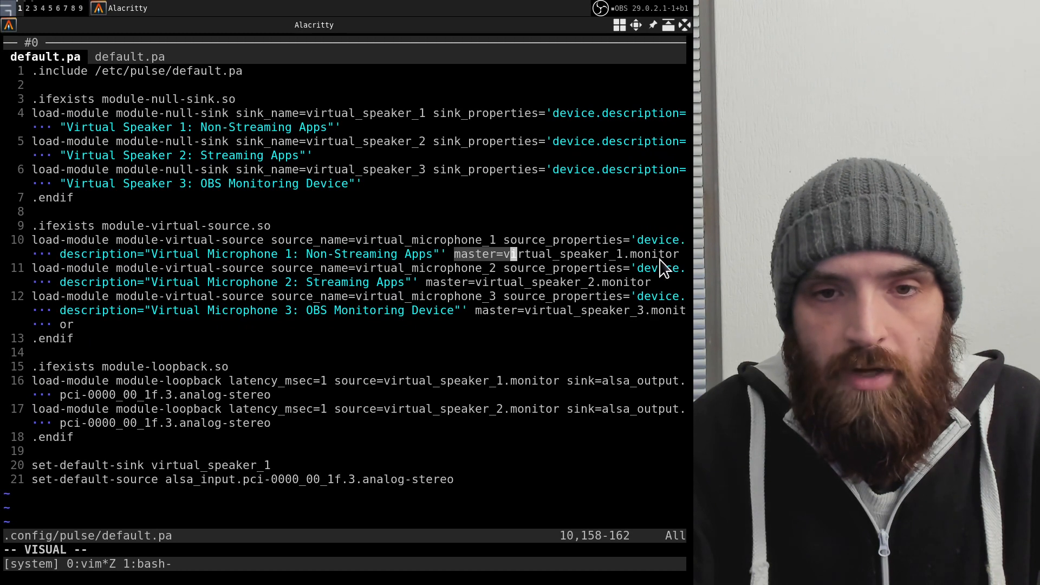
Highlight the virtual_speaker_1 sink name, its full definition, the virtual_microphone_1 definition, and the virtual_speaker_2 definition on line 5.
drag(307, 113, 422, 126)
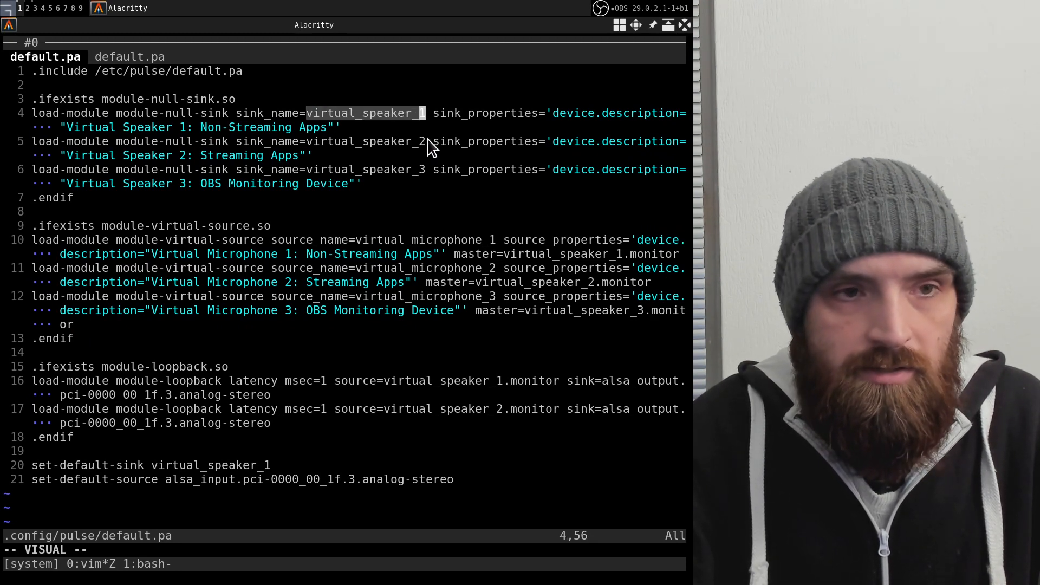
click(216, 111)
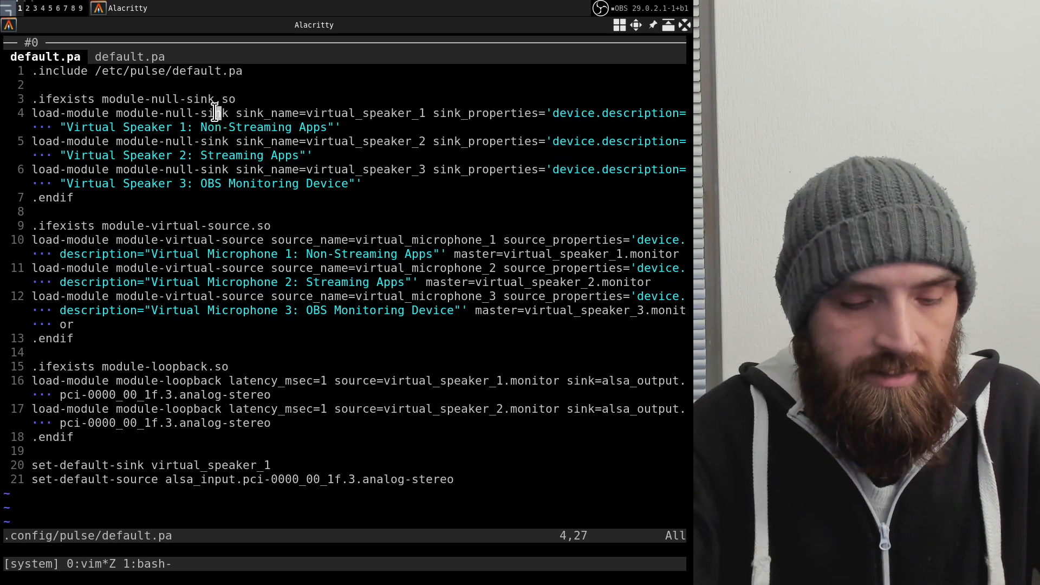
triple_click(216, 113)
drag(216, 113, 356, 114)
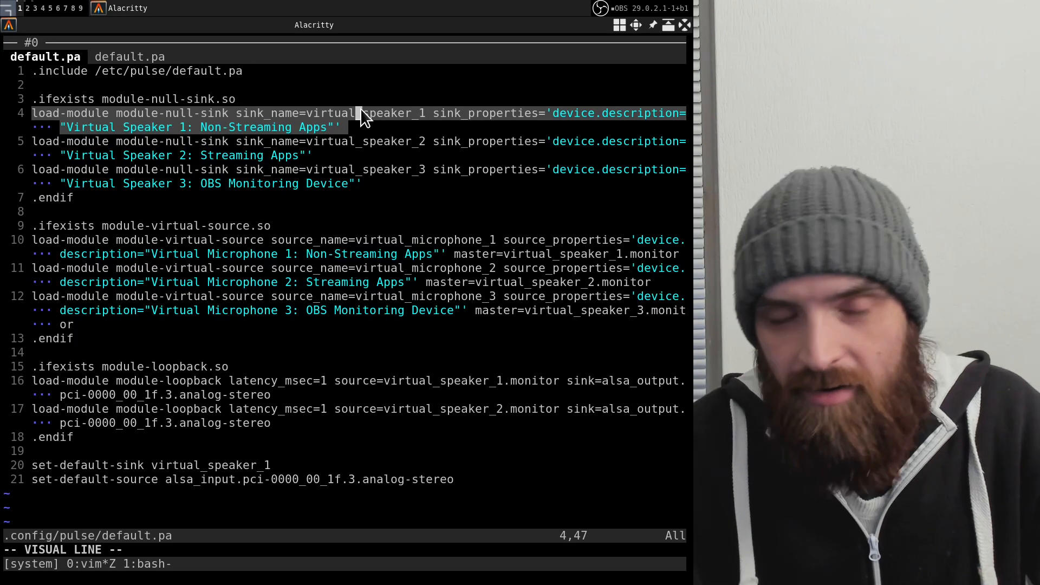
click(493, 254)
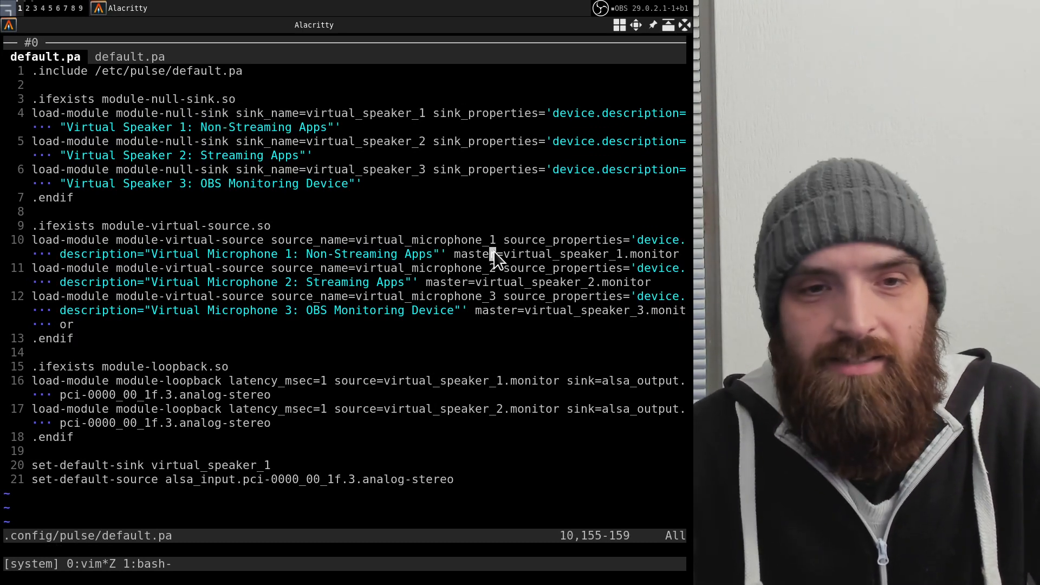
triple_click(493, 253)
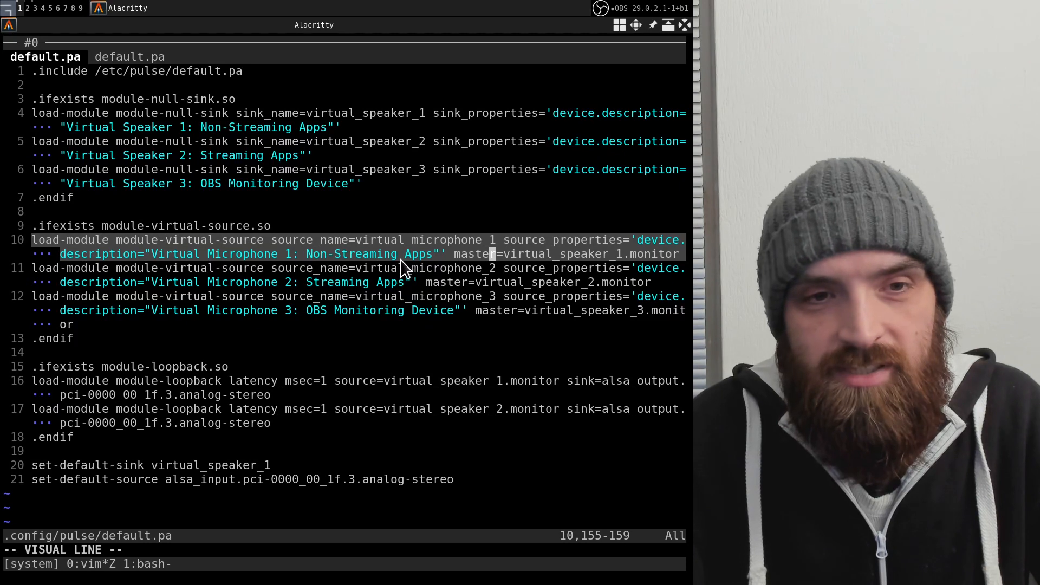
click(268, 143)
key(shift+v)
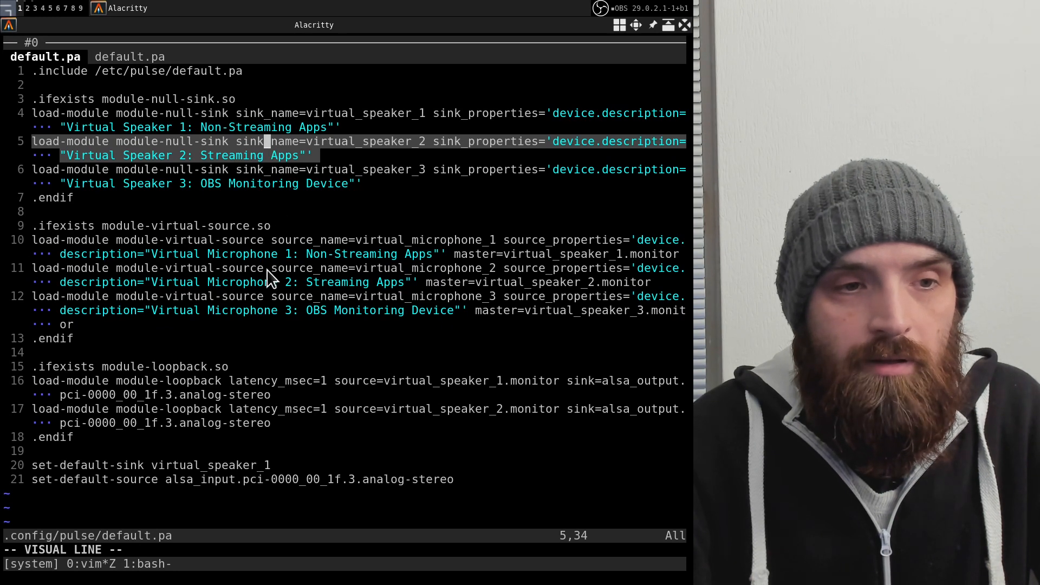
Compare the descriptions of virtual speakers 1, 2 and 3 with those of the matching virtual microphones.
click(106, 153)
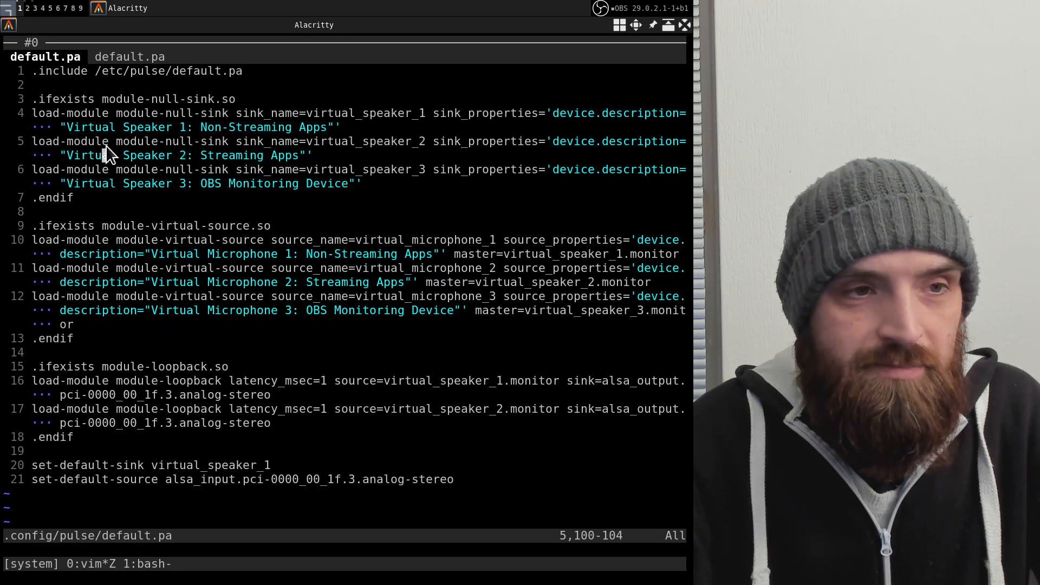
click(115, 138)
click(120, 129)
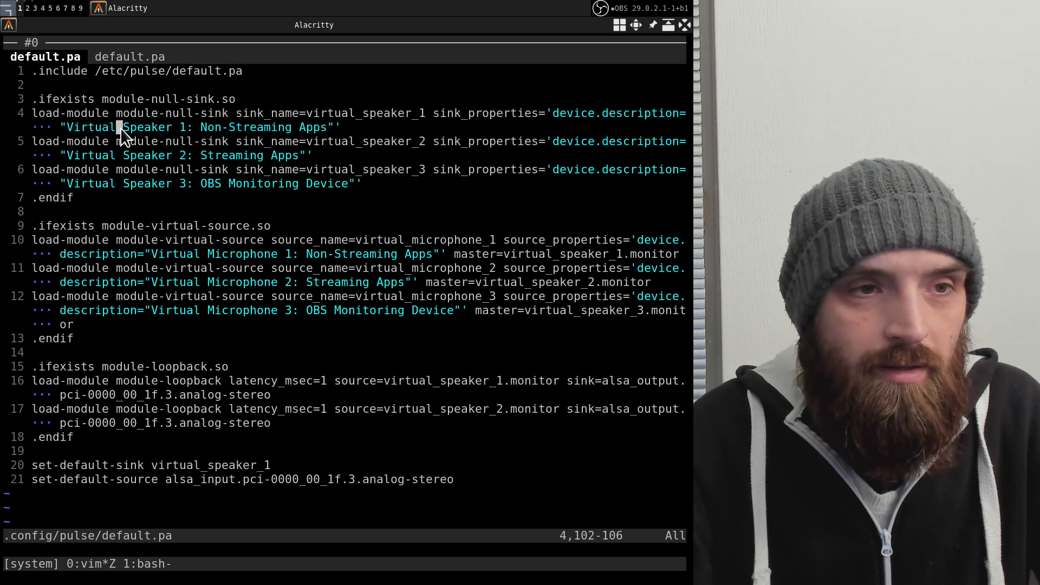
click(181, 254)
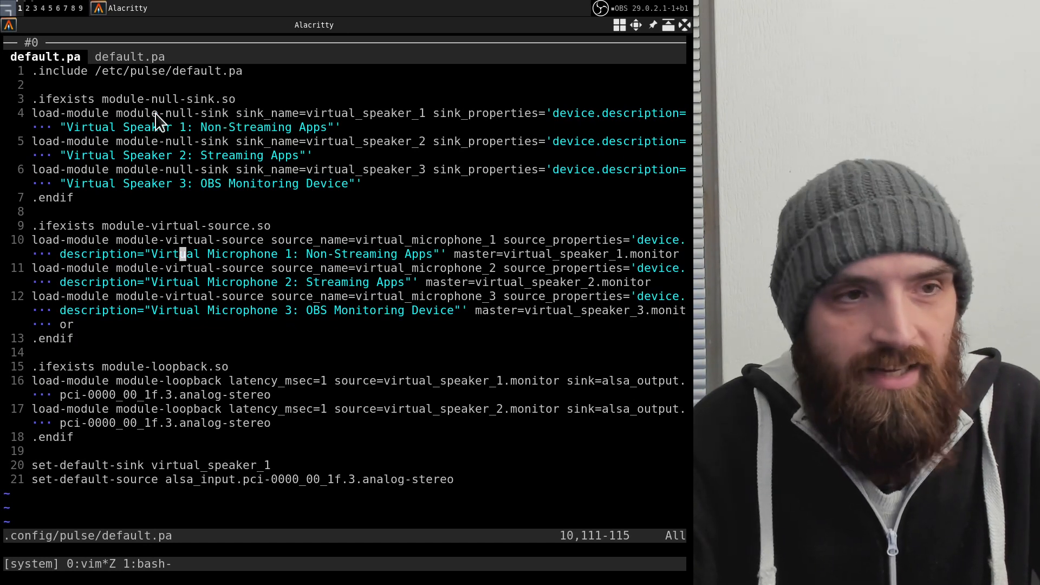
click(157, 126)
click(183, 282)
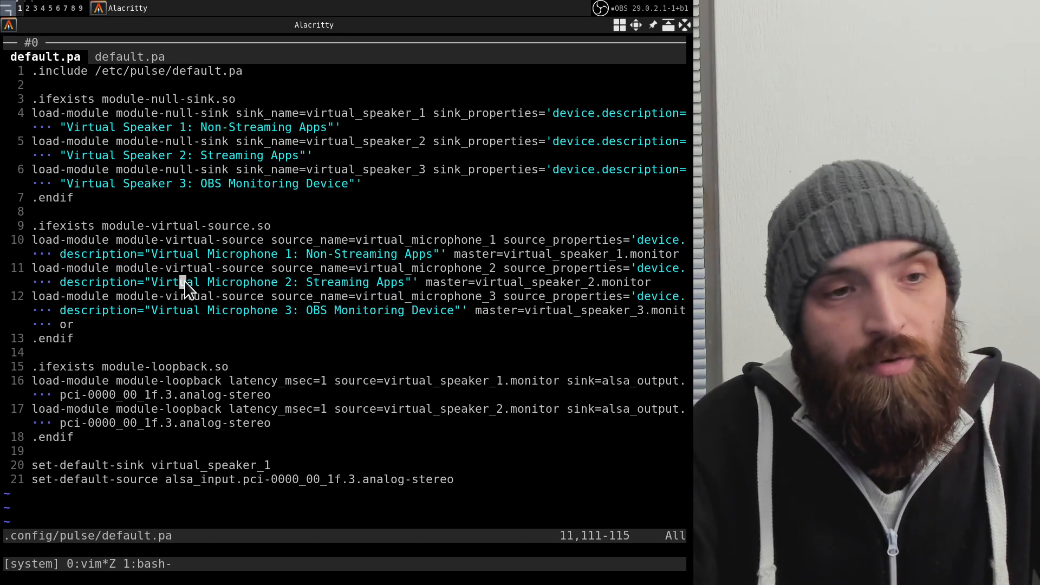
click(146, 154)
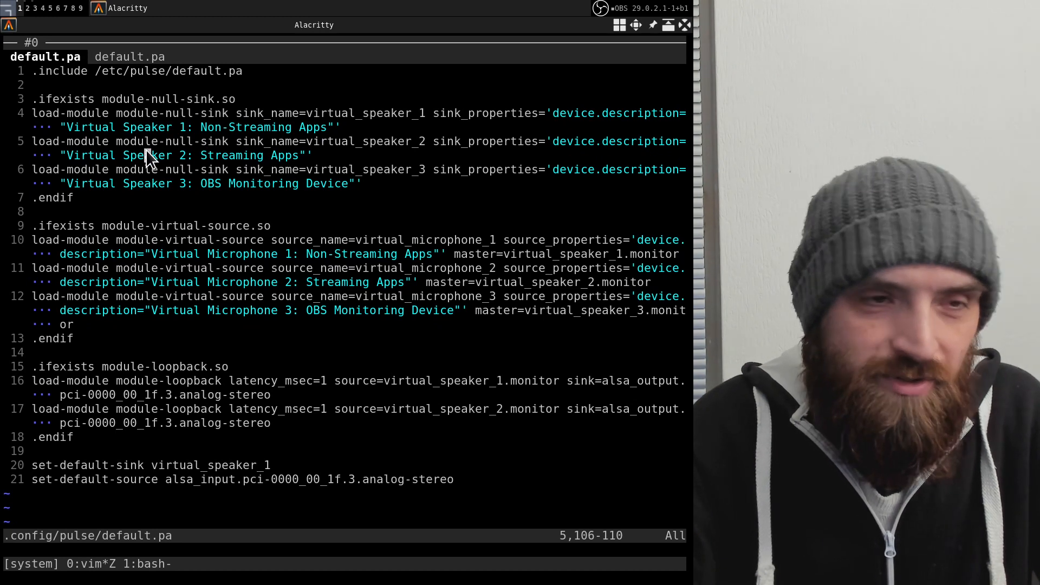
click(161, 311)
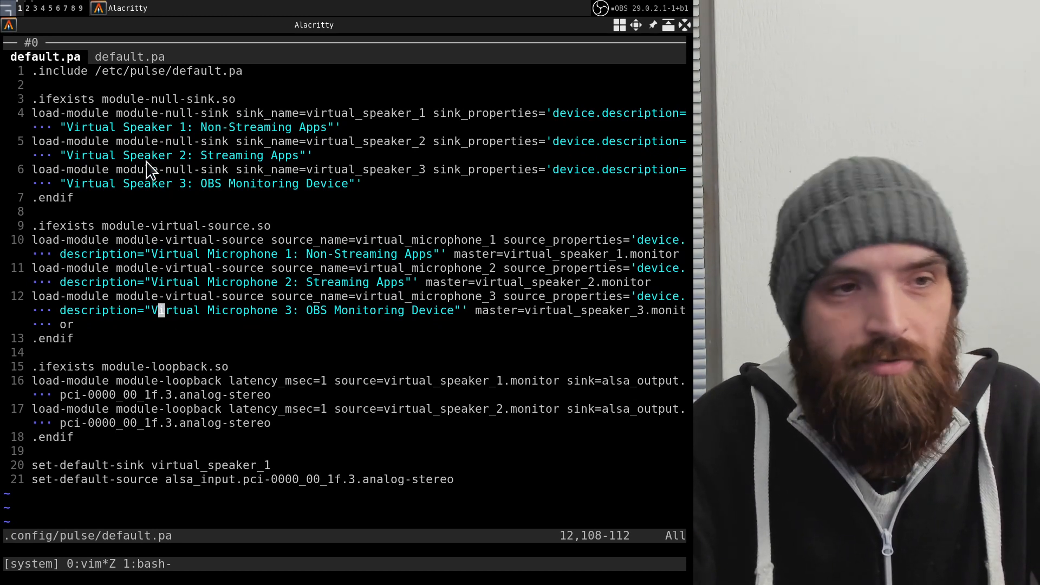
click(128, 185)
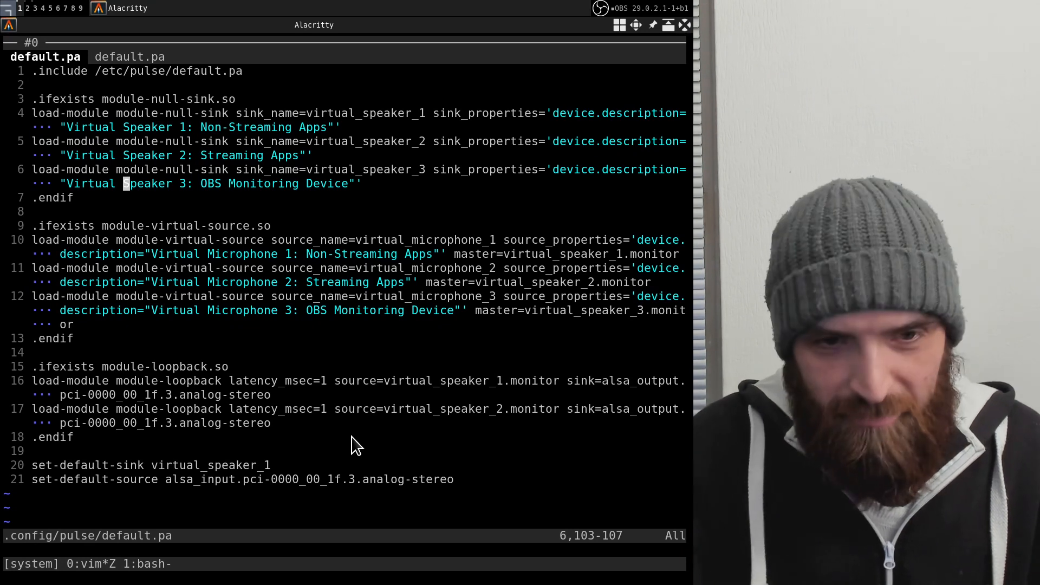
Switch to the Lorien scratchpad and handwrite "Virtual microphone 1" in red below the source column's "input".
click(35, 8)
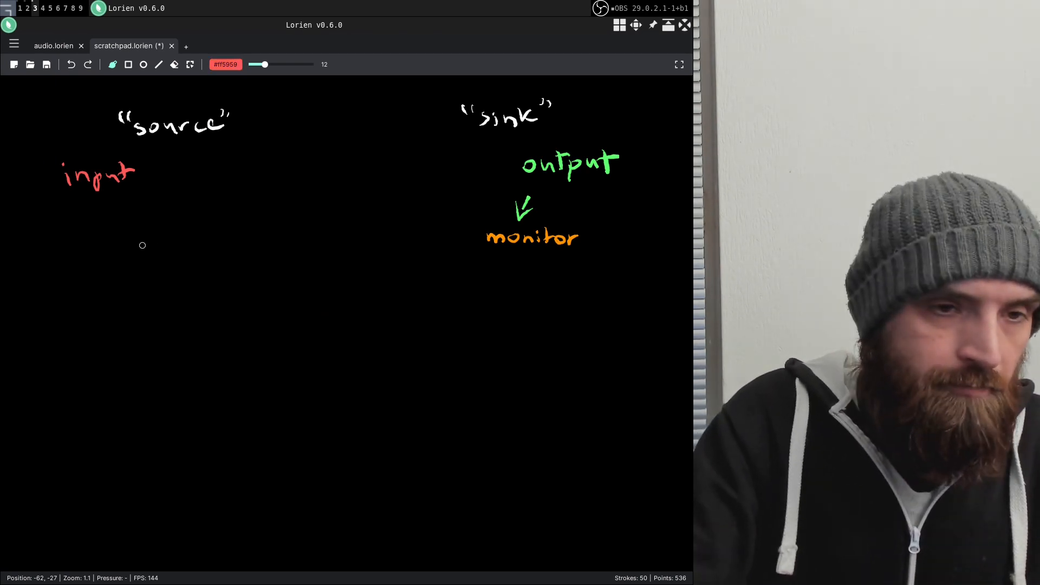
mouse_move(111, 305)
mouse_down()
mouse_move(166, 340)
mouse_move(173, 354)
mouse_move(149, 377)
mouse_move(166, 392)
mouse_up()
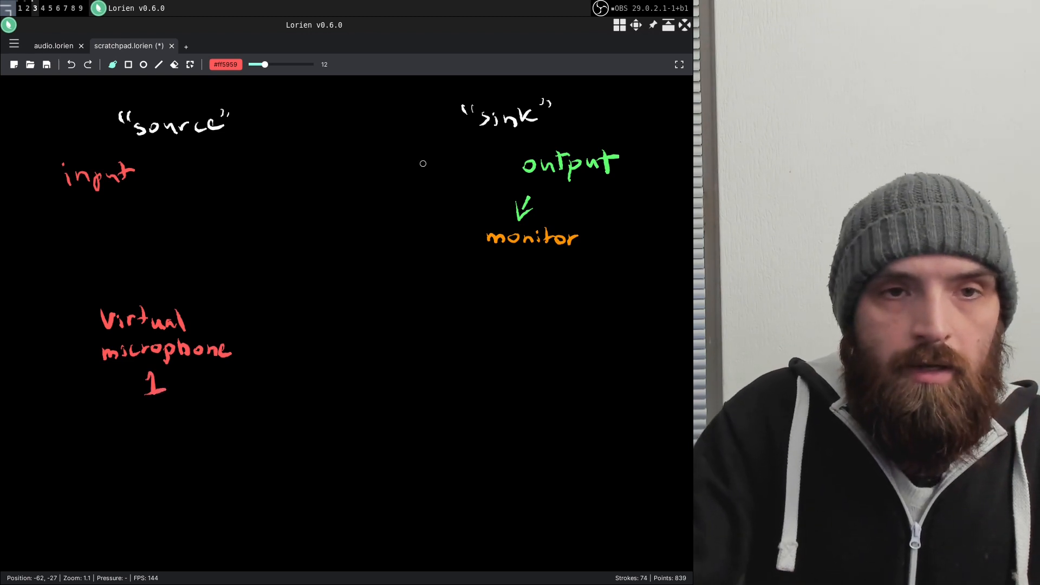
Handwrite "Virtual Speaker 1" in green (#61ff6f) below the sink column's "monitor", level with the virtual microphone label.
click(219, 65)
click(391, 106)
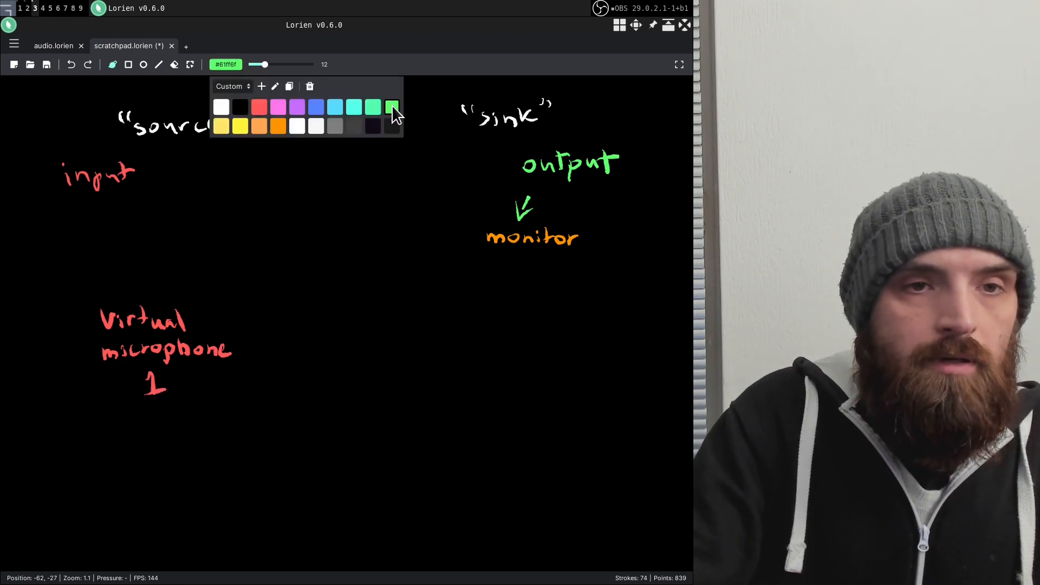
click(558, 262)
mouse_move(490, 314)
mouse_down()
mouse_move(504, 330)
mouse_move(573, 331)
mouse_up()
mouse_move(487, 350)
mouse_down()
mouse_move(528, 363)
mouse_move(536, 395)
mouse_up()
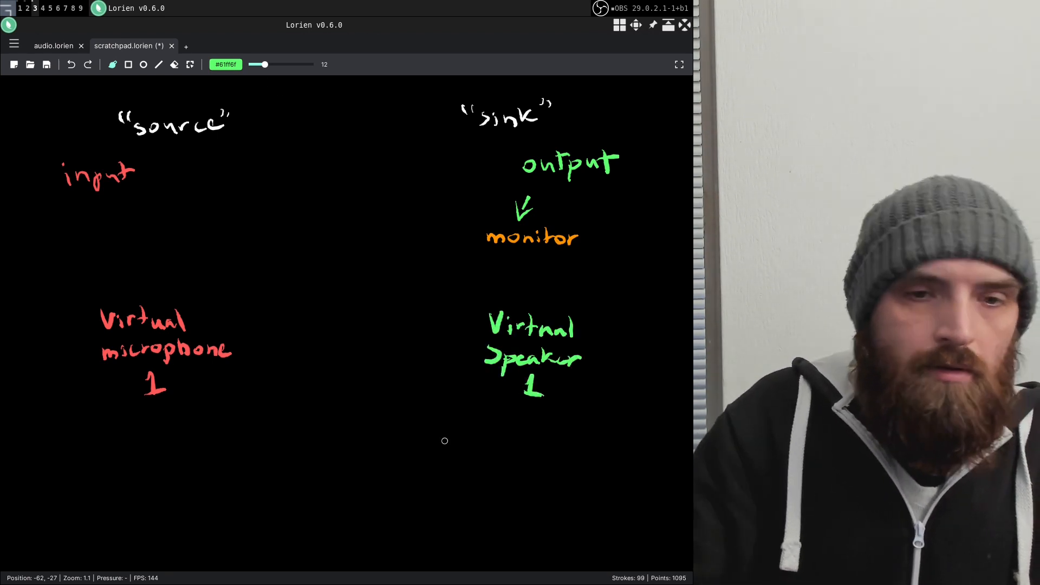
Draw a green arrow down from "Virtual Speaker 1" and handwrite "monitor of" beneath it in orange (#ff9500).
mouse_move(488, 403)
mouse_down()
mouse_move(473, 421)
mouse_move(489, 418)
mouse_up()
click(225, 65)
click(231, 123)
mouse_move(428, 437)
mouse_down()
mouse_move(430, 447)
mouse_move(563, 442)
mouse_up()
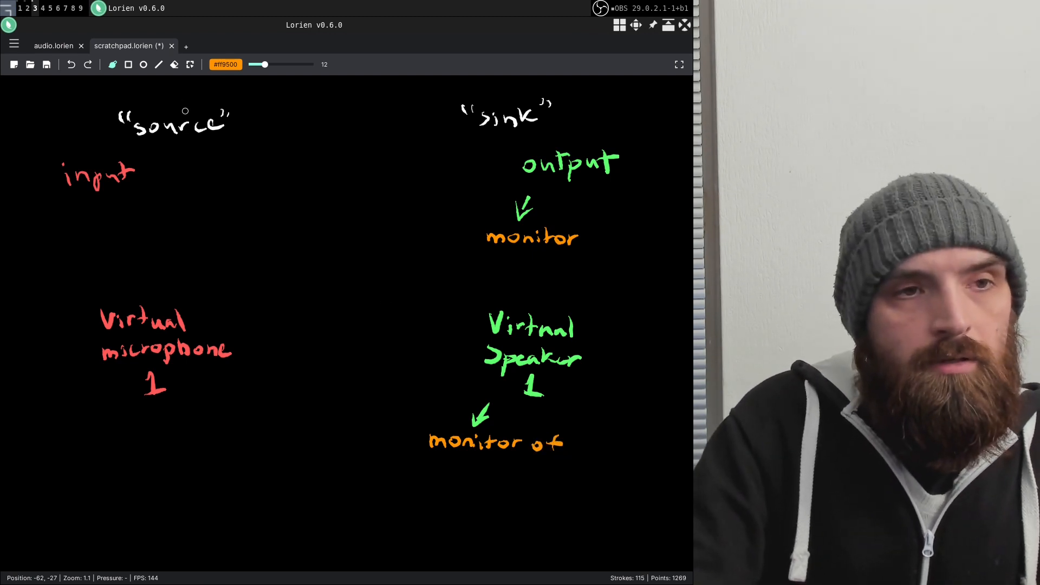
Set the brush colour to white (#ffffff).
click(226, 65)
click(219, 109)
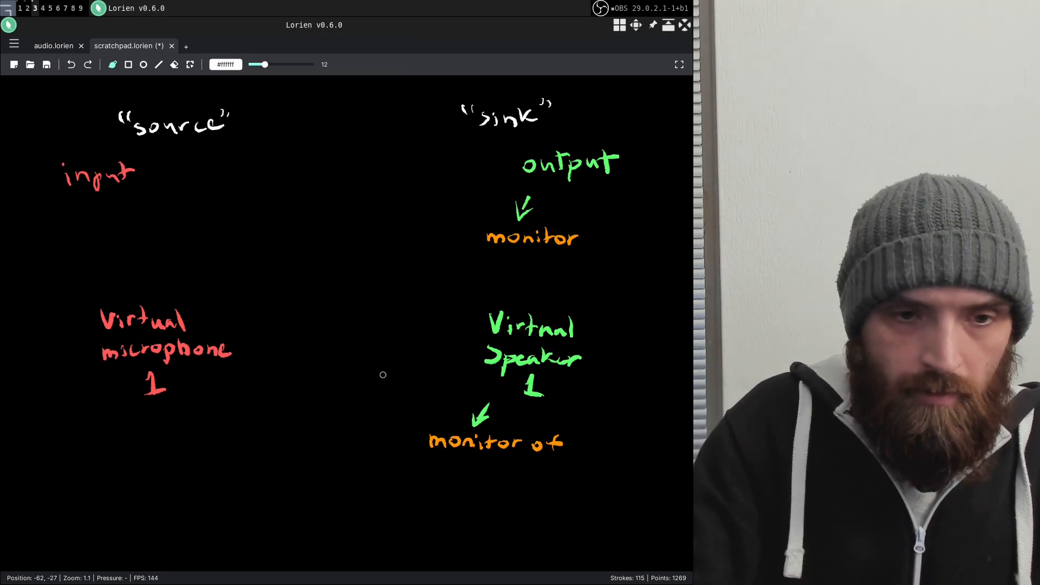
mouse_move(440, 461)
mouse_down()
mouse_move(309, 457)
mouse_move(236, 406)
mouse_move(258, 399)
mouse_up()
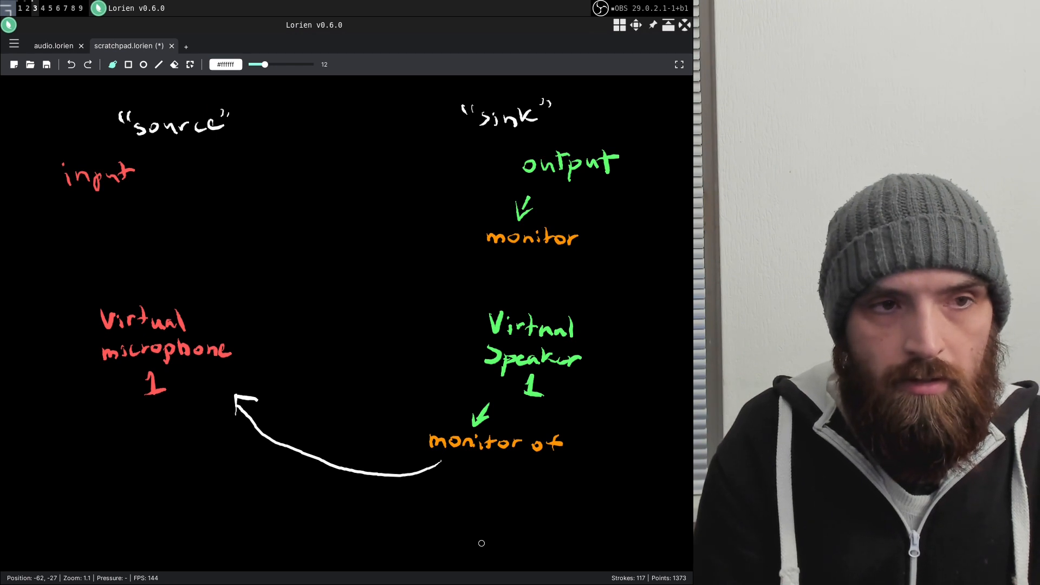
key(ctrl+z)
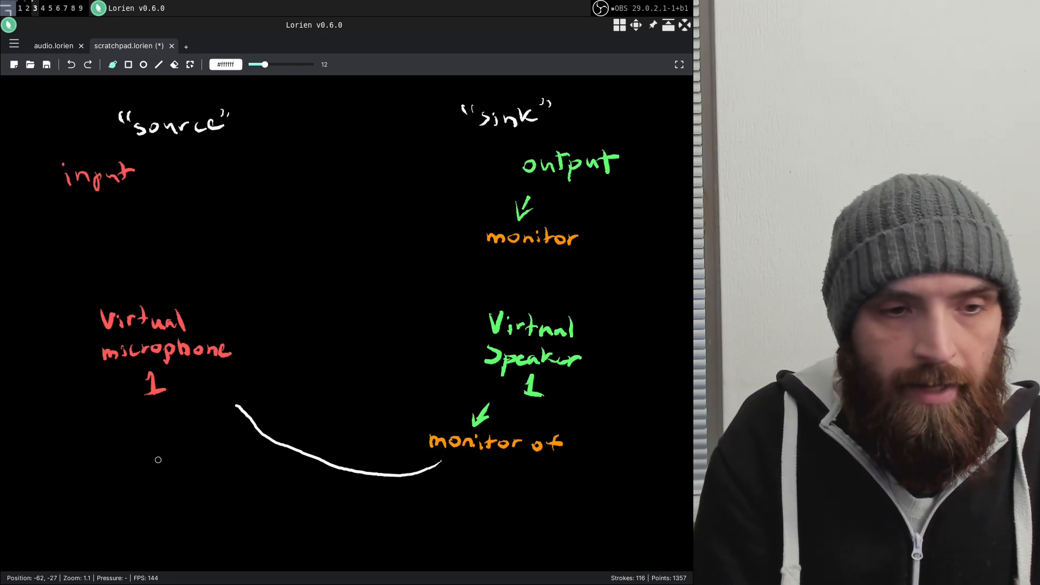
key(ctrl+z)
Draw a curved arrow from "monitor of" to "Virtual microphone 1" and save the scratchpad.
mouse_move(433, 427)
mouse_down()
mouse_move(336, 391)
mouse_move(242, 379)
mouse_move(247, 388)
mouse_up()
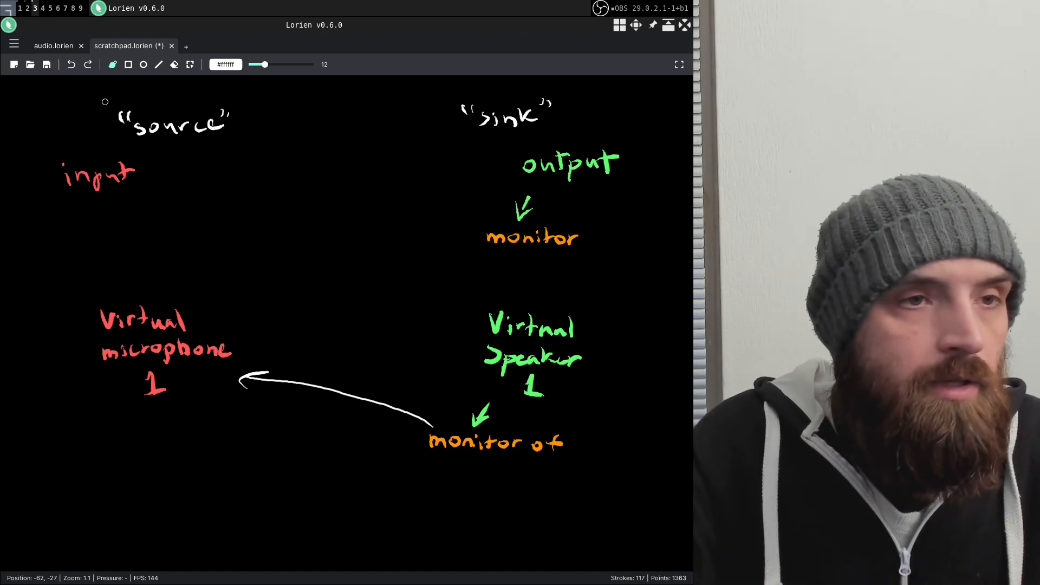
key(ctrl+s)
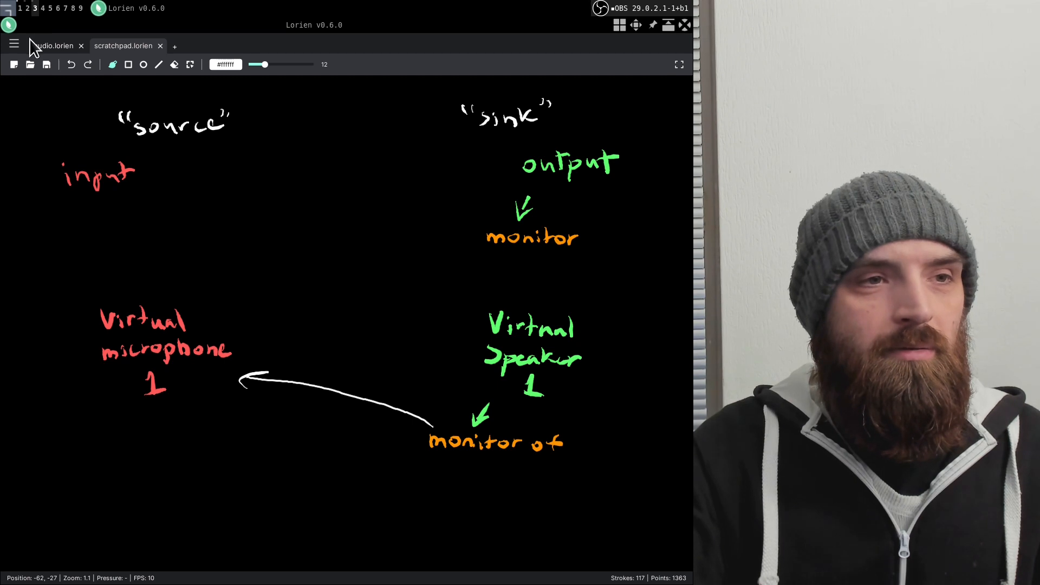
View the complete audio routing diagram in audio.lorien and return to the scratchpad drawing.
click(44, 44)
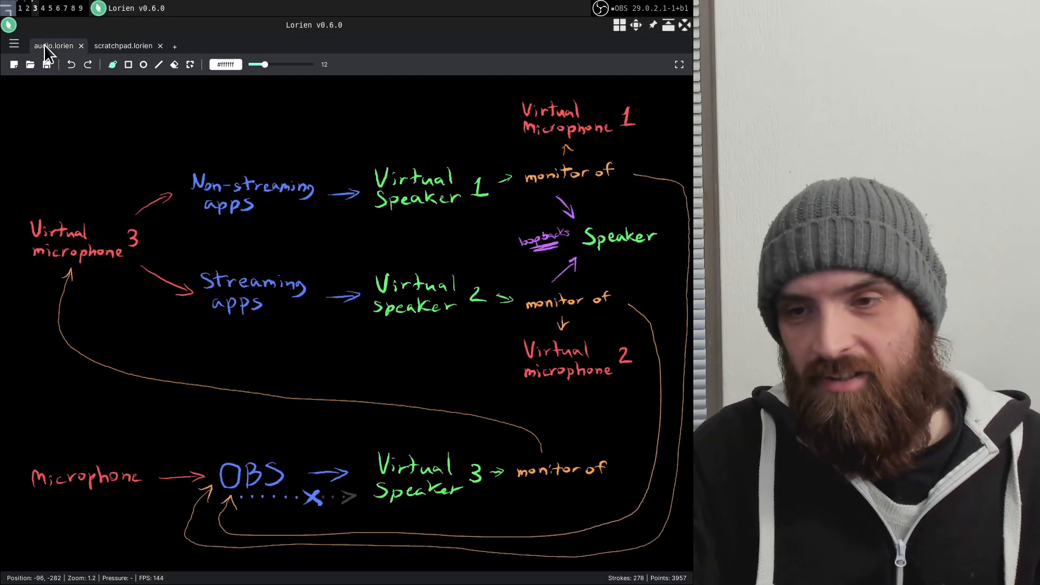
click(125, 44)
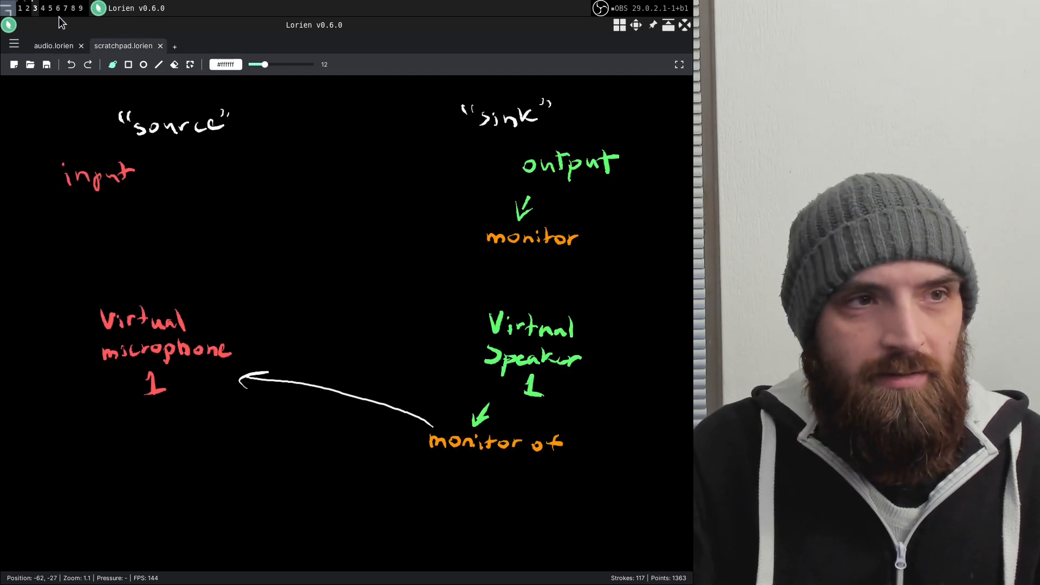
Switch back to default.pa in Alacritty and highlight line 16's loopback source virtual_speaker_1.monitor and its analog-stereo sink.
click(20, 8)
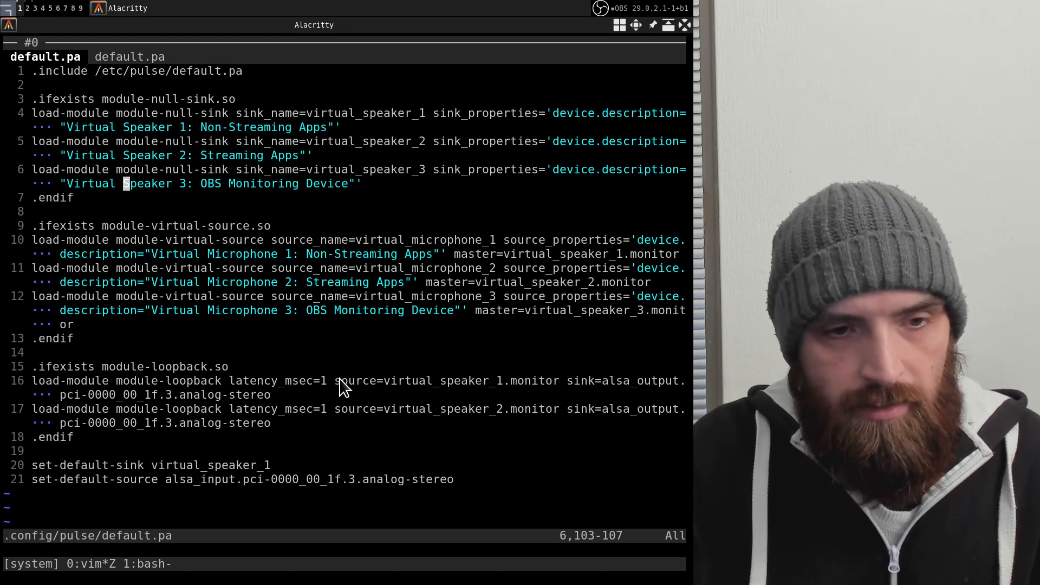
drag(336, 382, 555, 385)
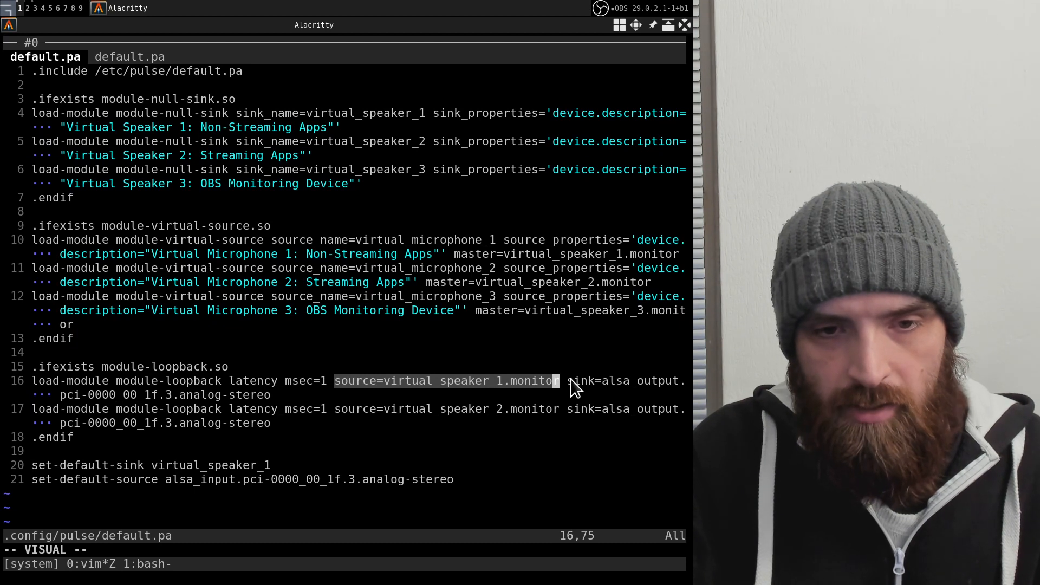
click(572, 381)
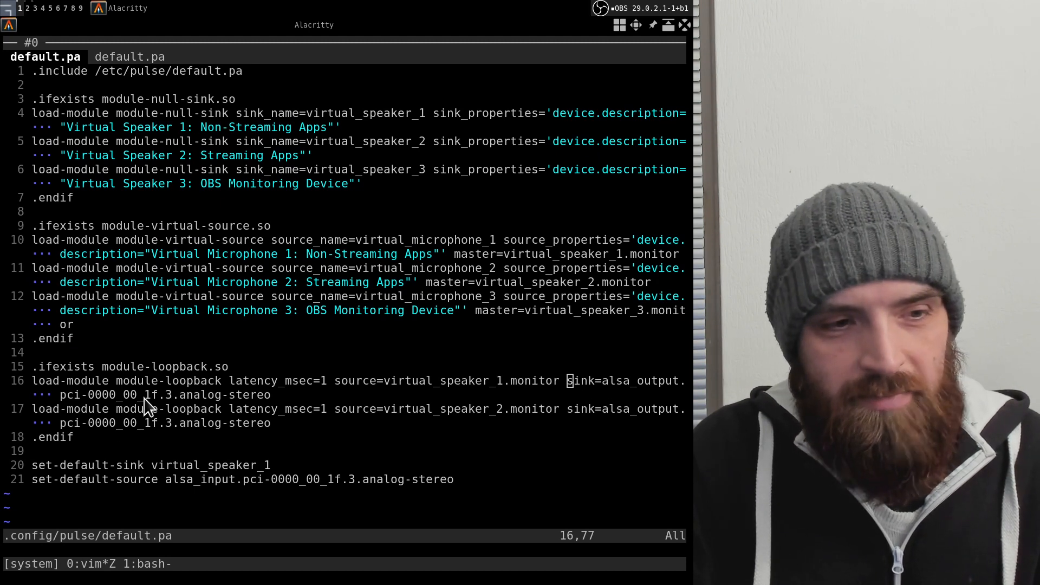
drag(603, 380, 268, 402)
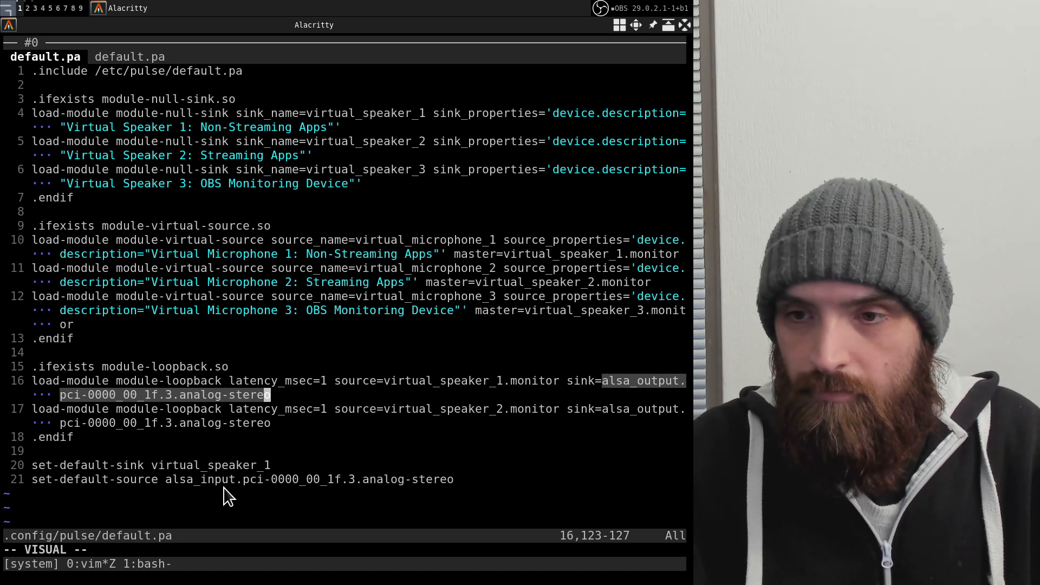
click(541, 502)
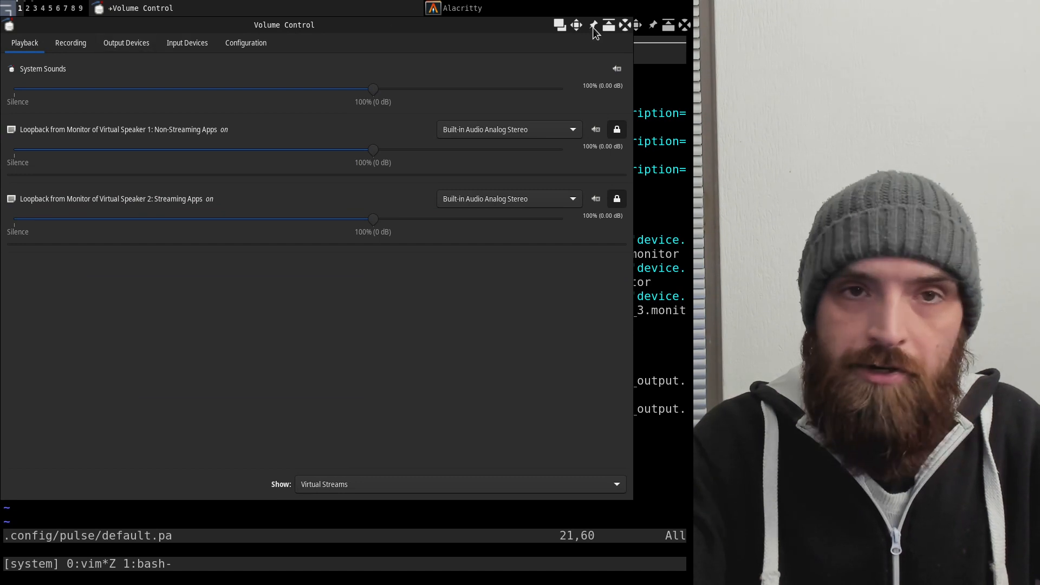
Close the volume control window and switch to a shell pane below default.pa in Alacritty.
click(626, 25)
click(546, 248)
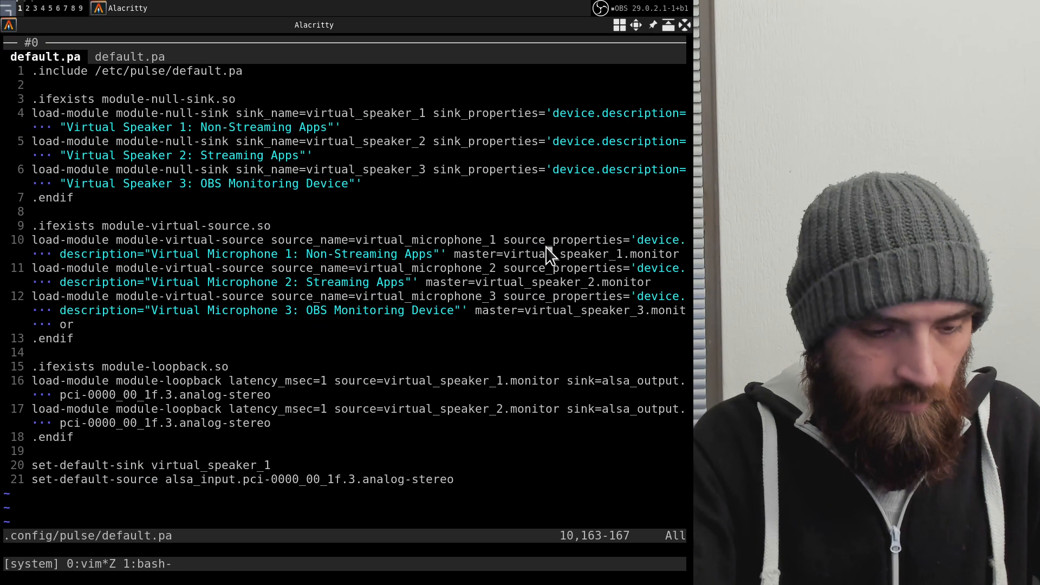
key(ctrl+b)
key(Down)
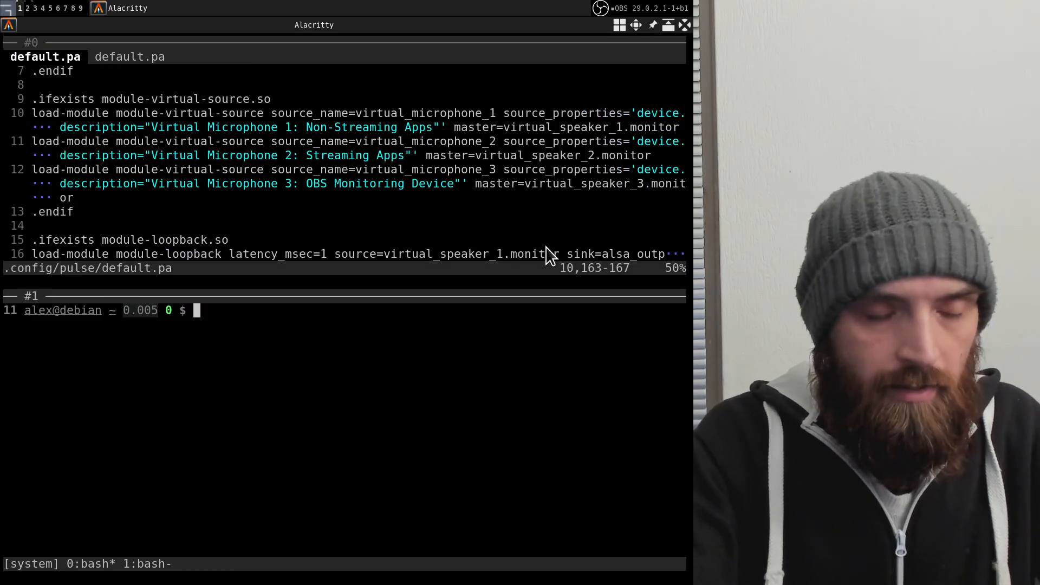
scroll(548, 254, down, 1)
List the PulseAudio sinks in a pager by running "pacmd list-sinks | less".
text(pa)
text(cmd )
text(linst)
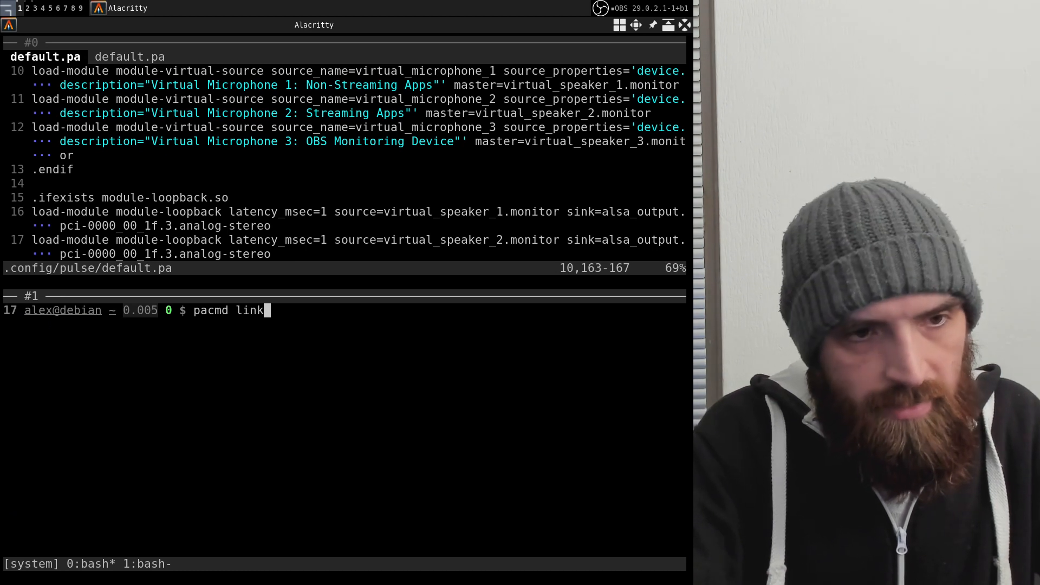
key(BackSpace)
key(BackSpace)
key(BackSpace)
key(BackSpace)
text(st-sinks)
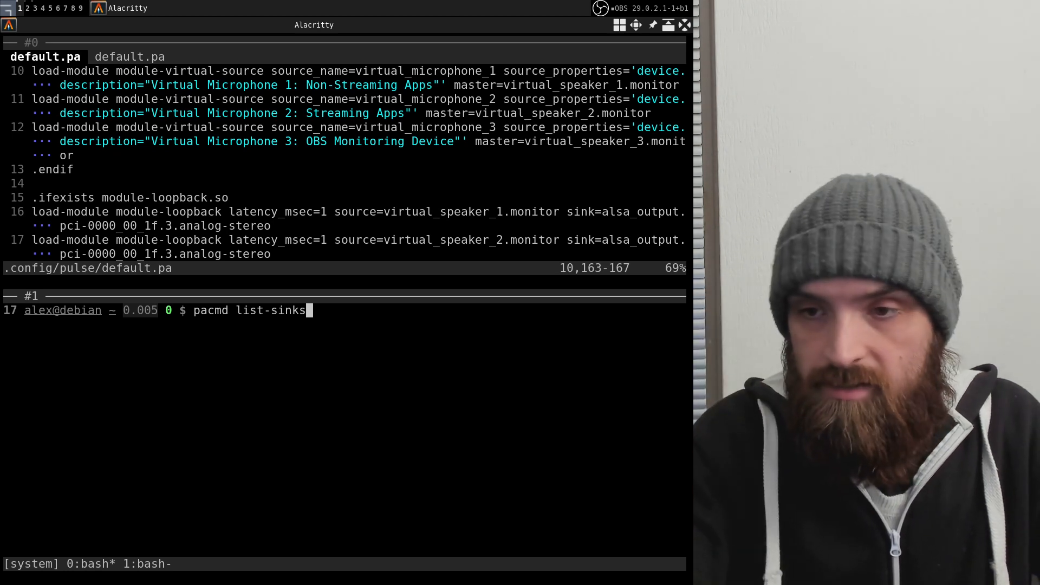
text(| )
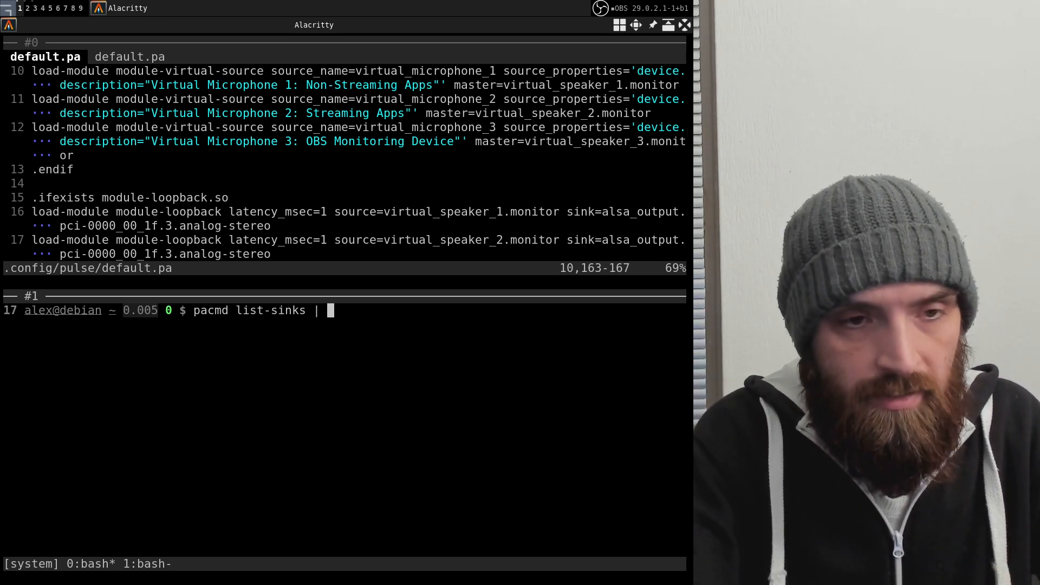
text(lesss)
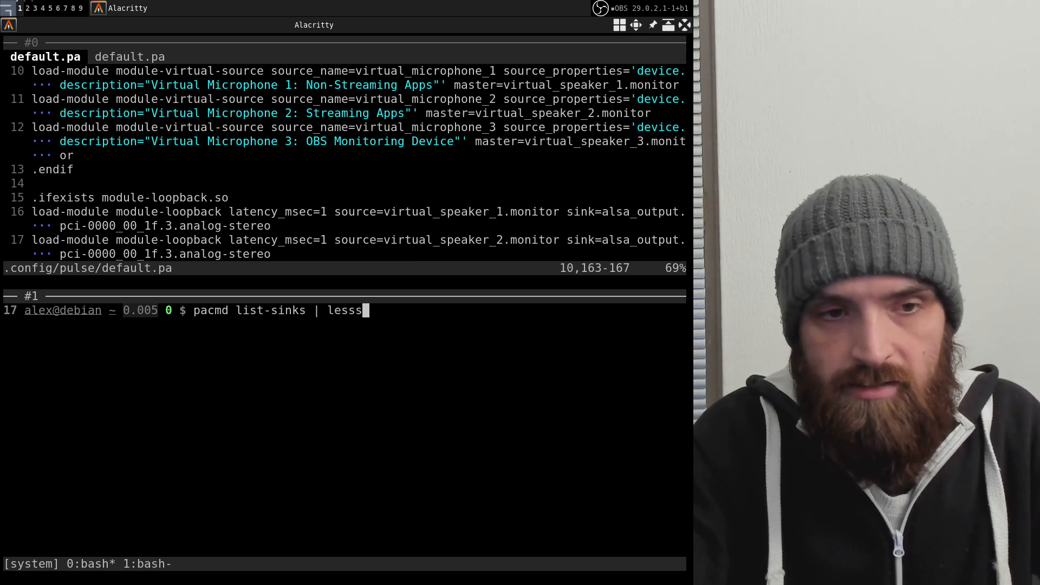
key(BackSpace)
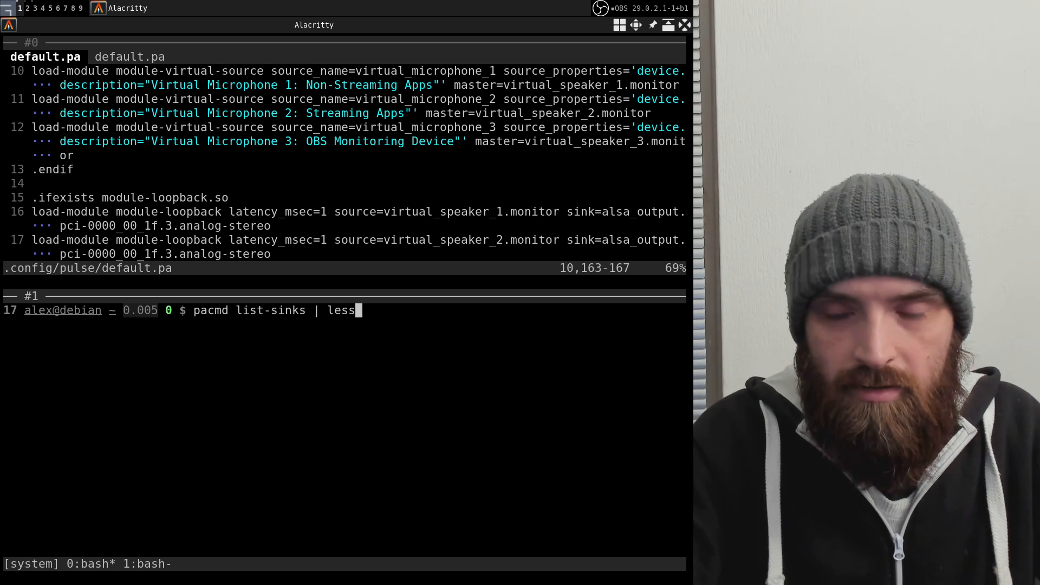
key(Return)
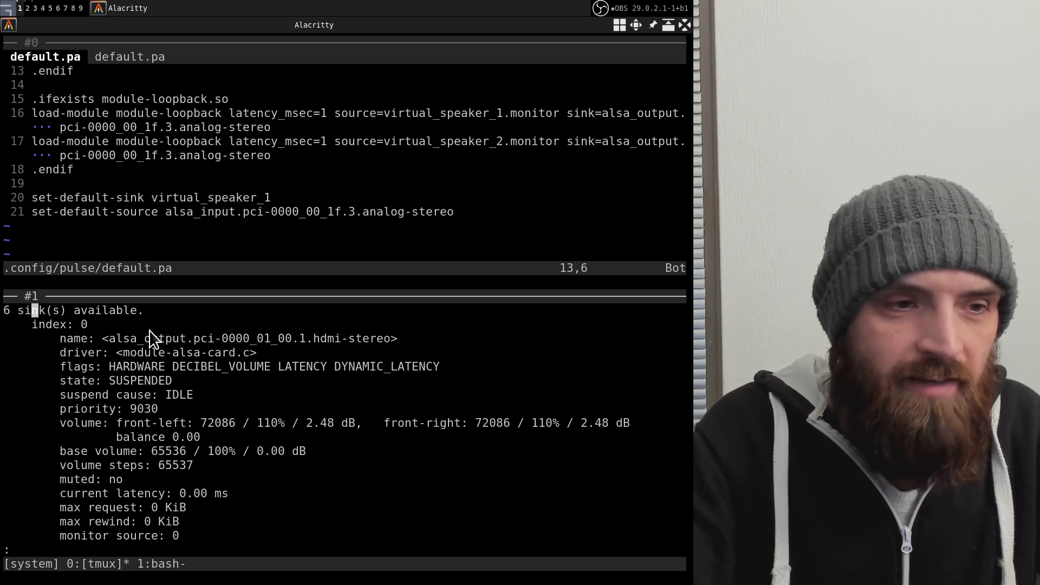
Search the sink listing for "index".
key(/)
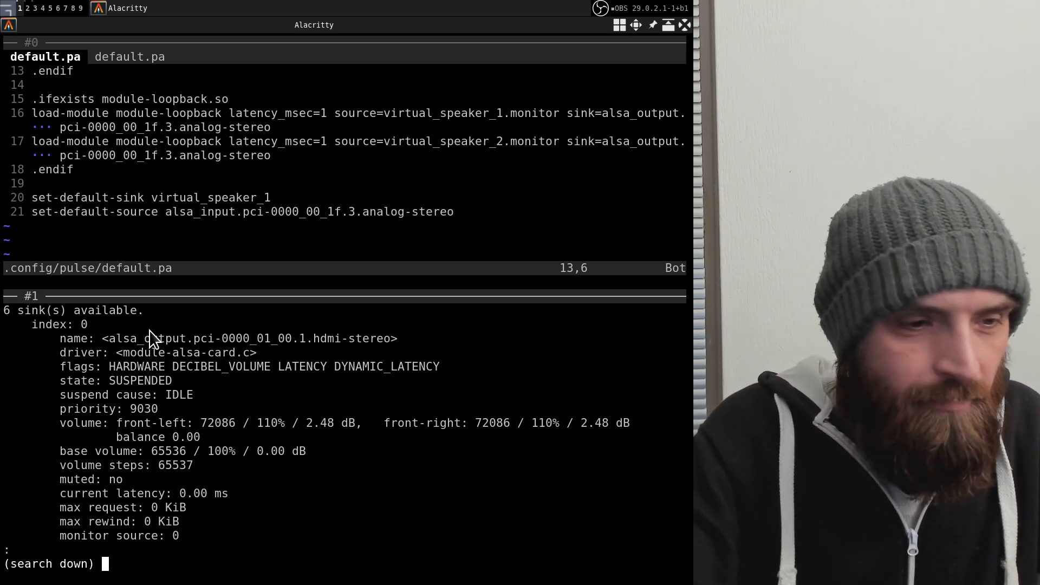
key(Escape)
key(q)
key(/)
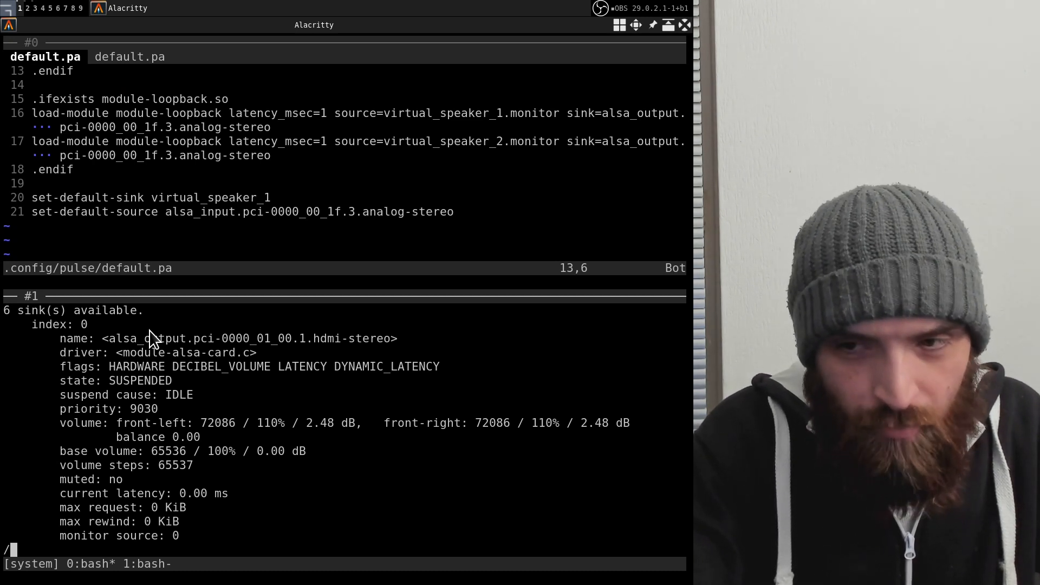
text(in)
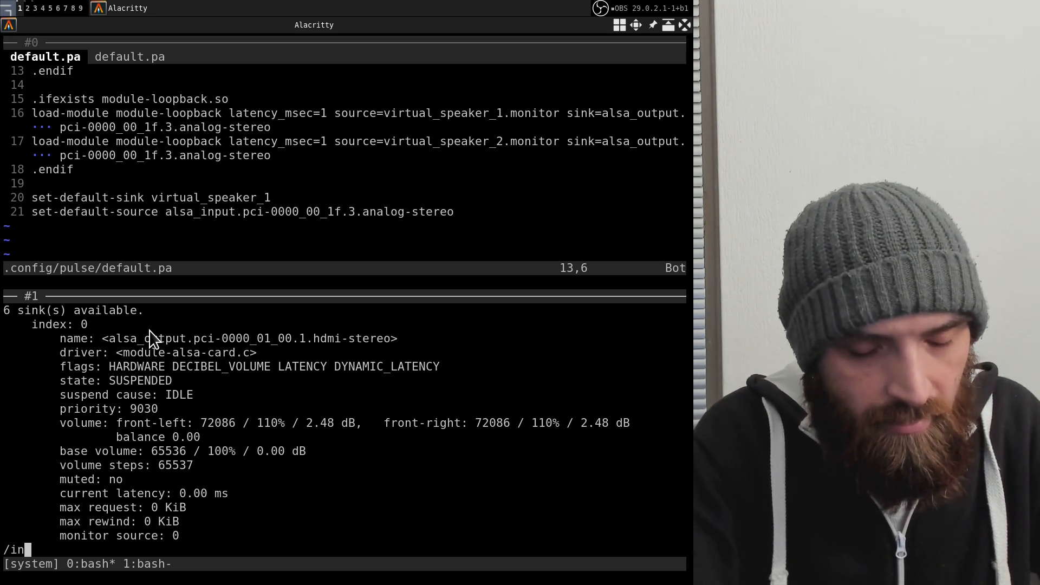
text(dex)
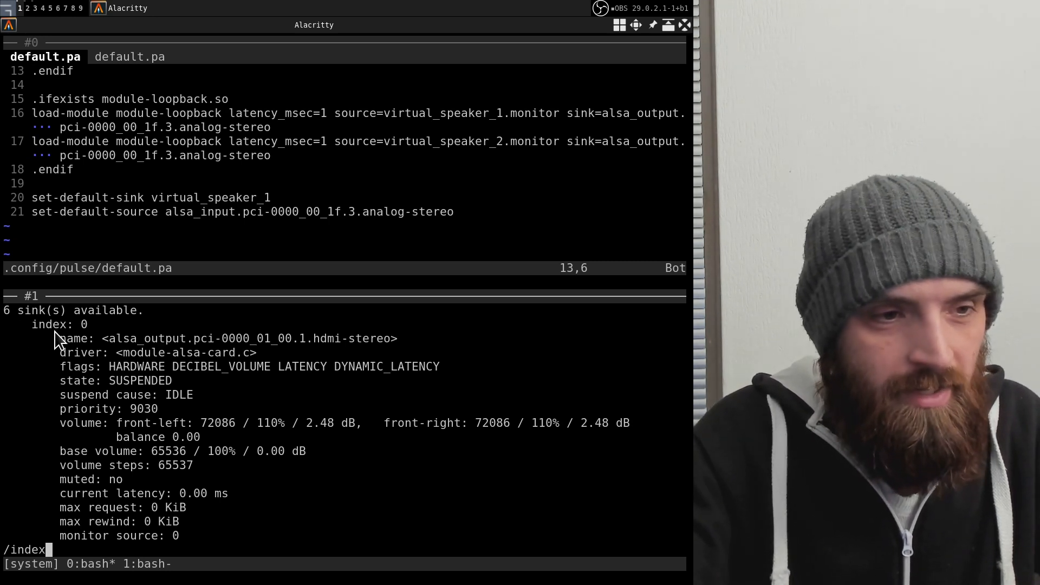
key(Return)
Compare where the first two sink entries start by moving between the matches for index 0 and index 2.
key(Down)
key(Down)
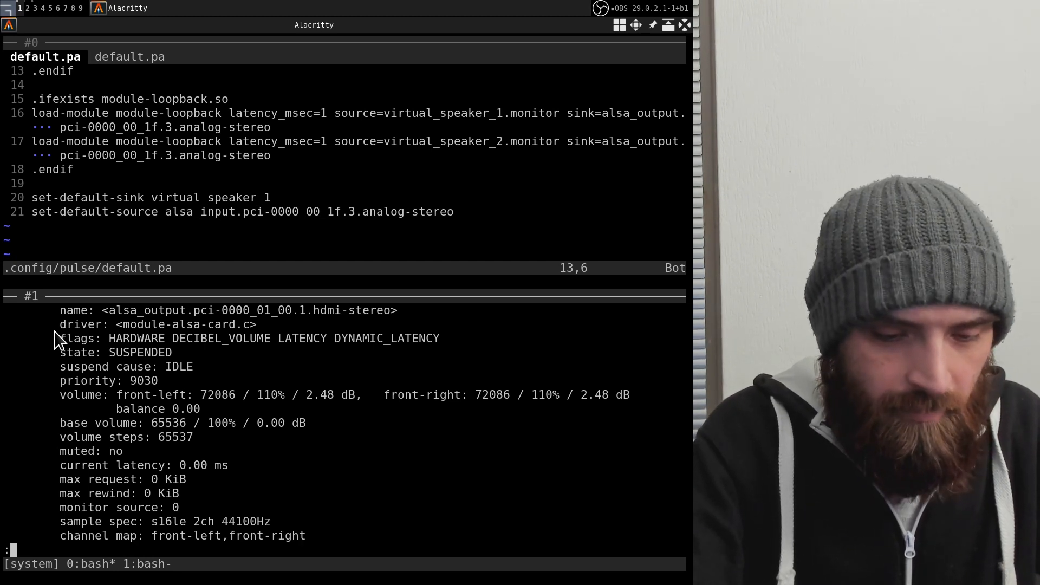
key(Up)
key(Up)
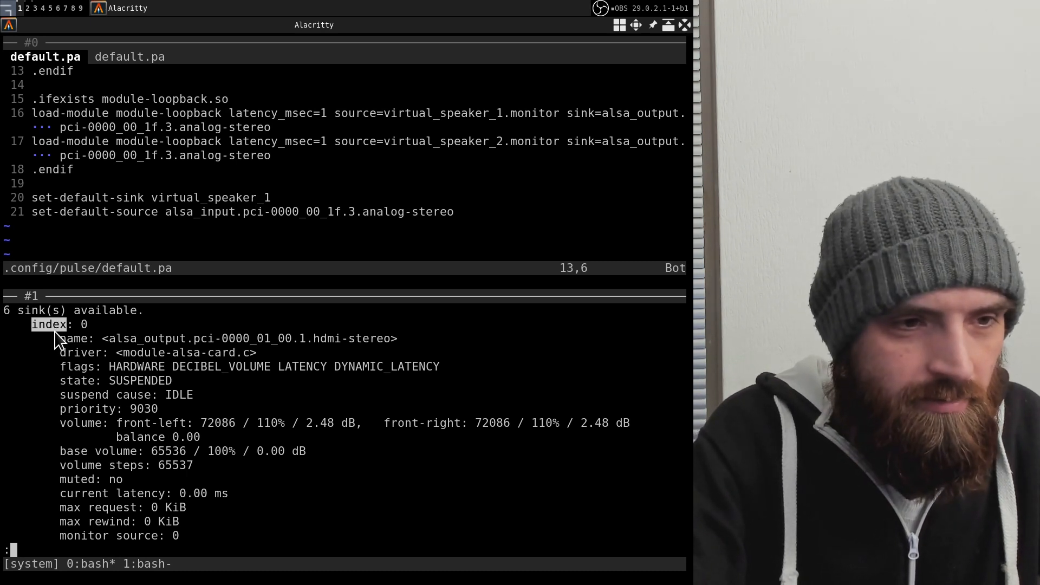
key(Down)
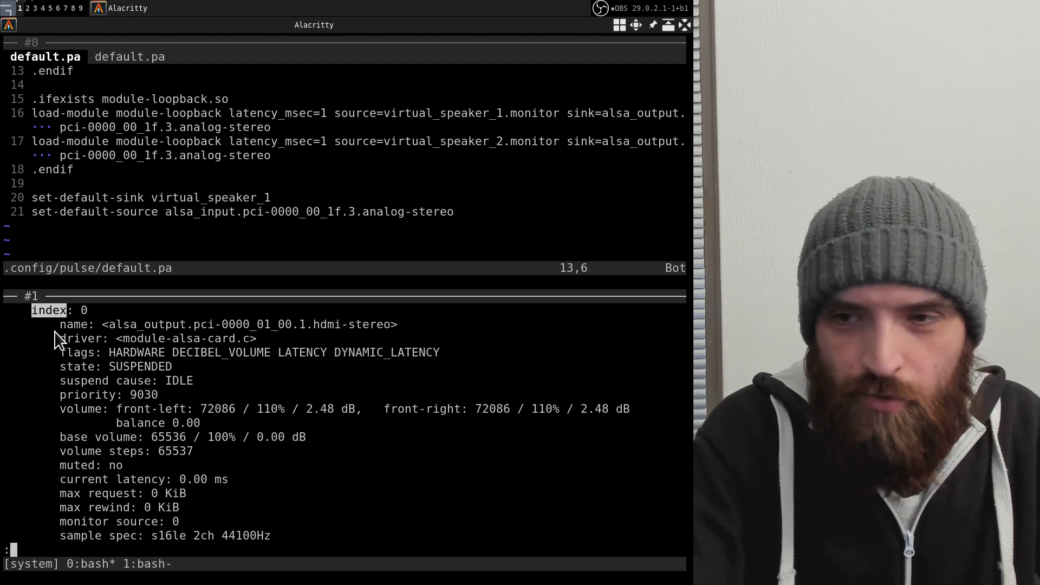
key(n)
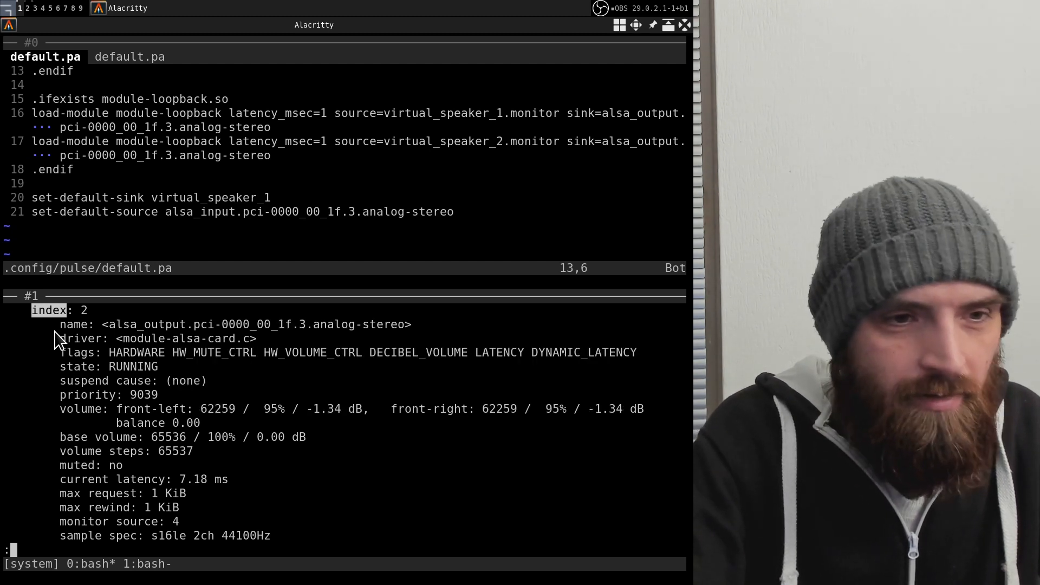
scroll(204, 368, up, 7)
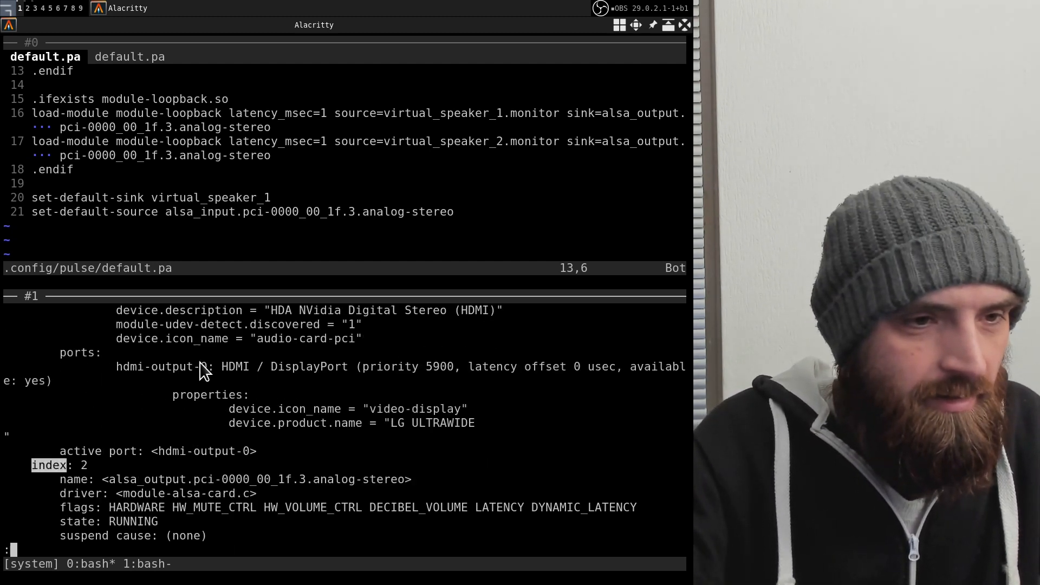
scroll(204, 370, up, 13)
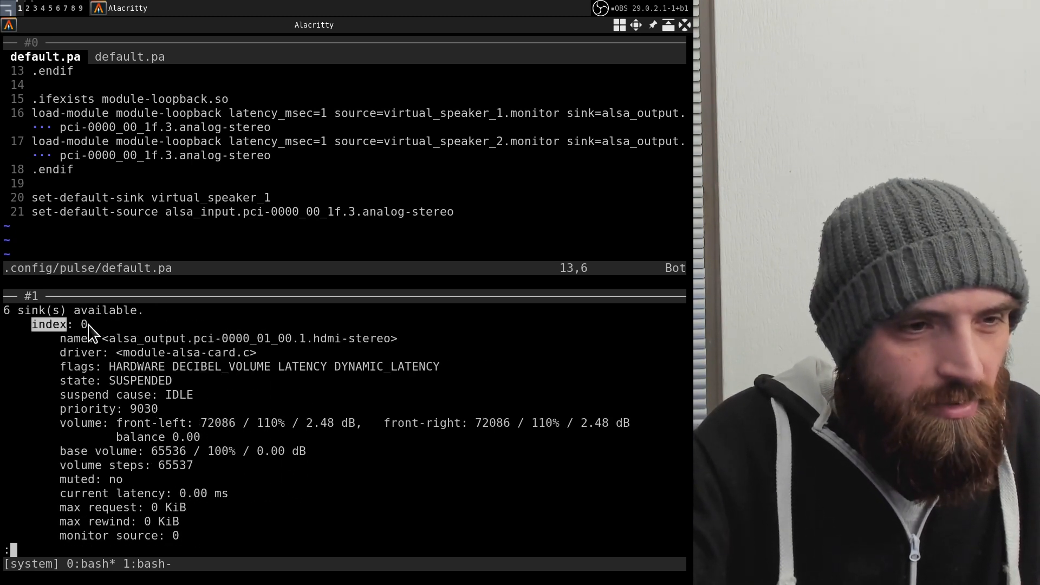
scroll(126, 442, down, 3)
scroll(125, 441, down, 15)
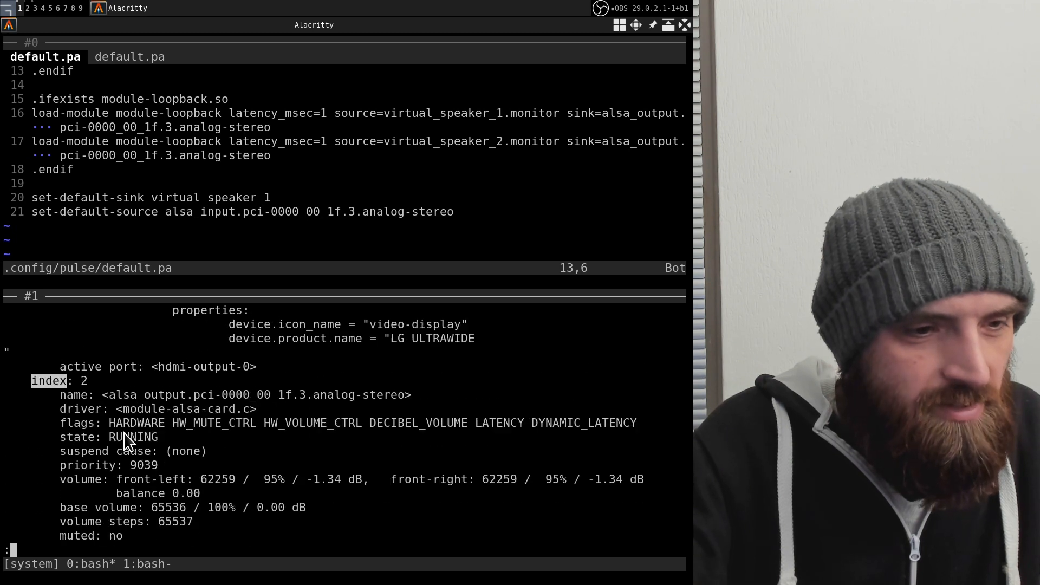
key(N)
key(n)
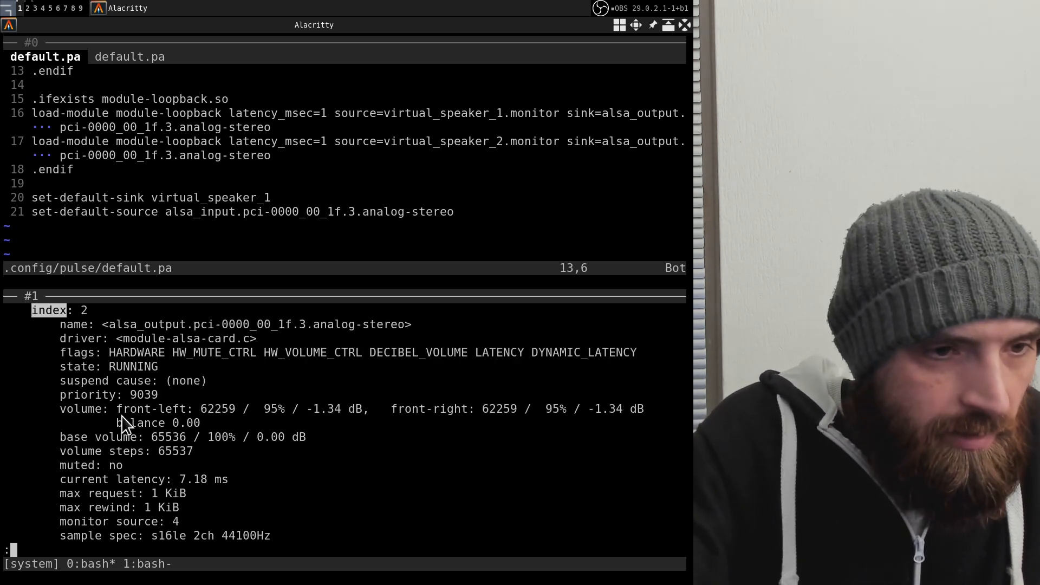
Zoom the sink listing pane to the full terminal and examine the HDMI sink's entry at index 0.
scroll(233, 483, down, 4)
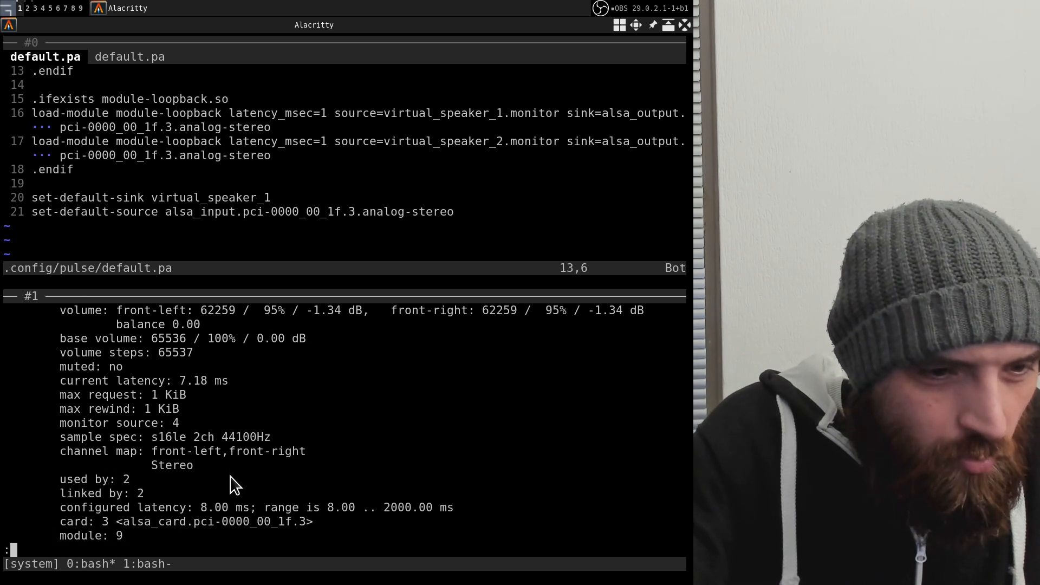
scroll(233, 483, down, 5)
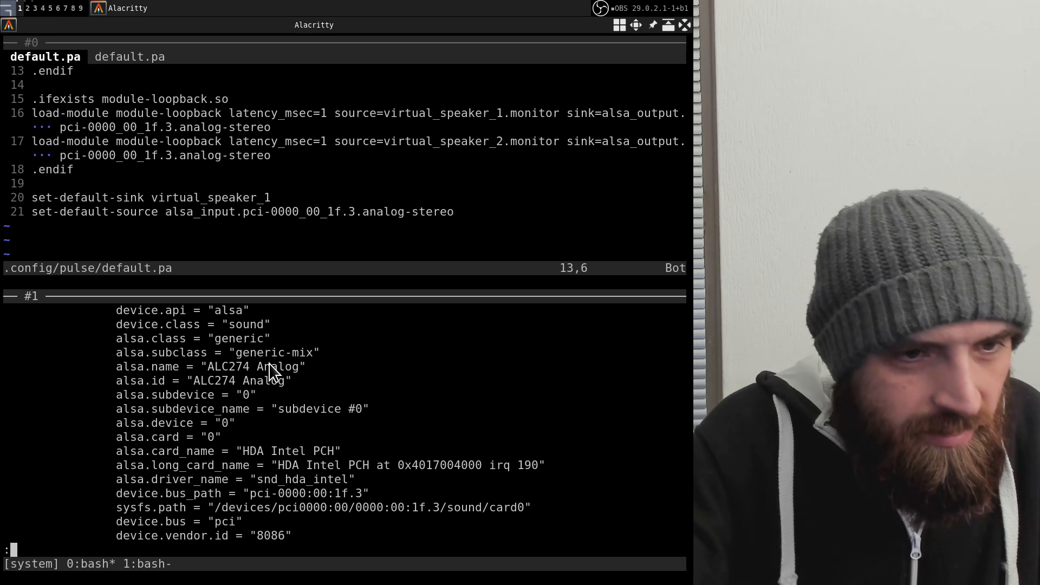
key(ctrl+b)
key(z)
scroll(282, 352, up, 20)
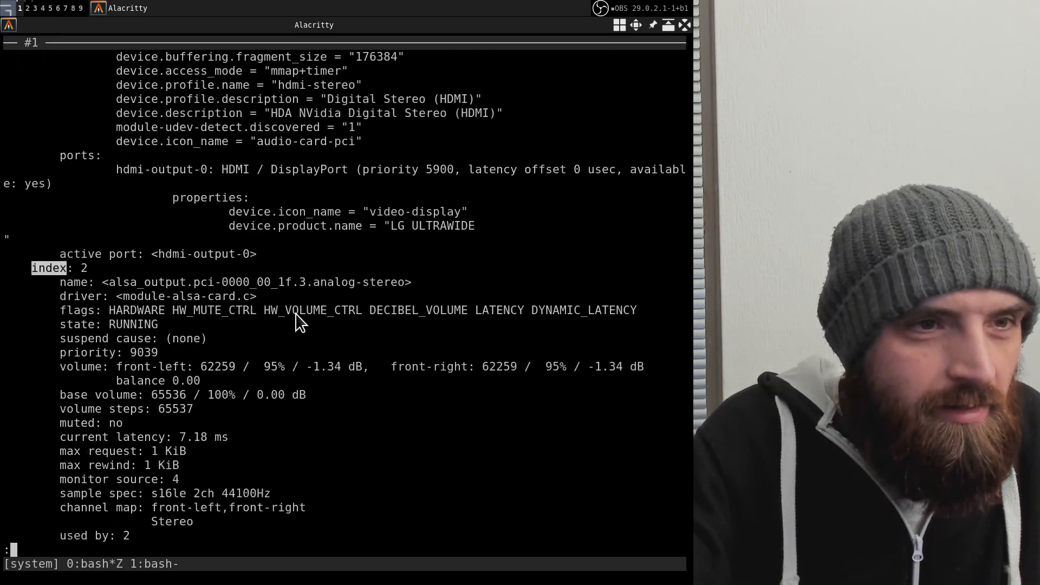
scroll(299, 323, up, 9)
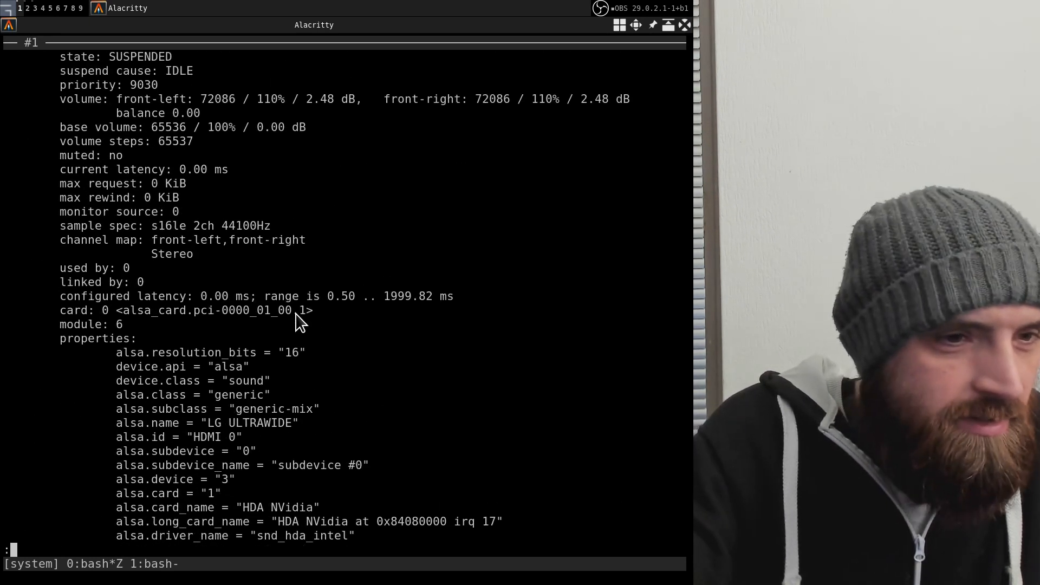
scroll(350, 346, up, 1)
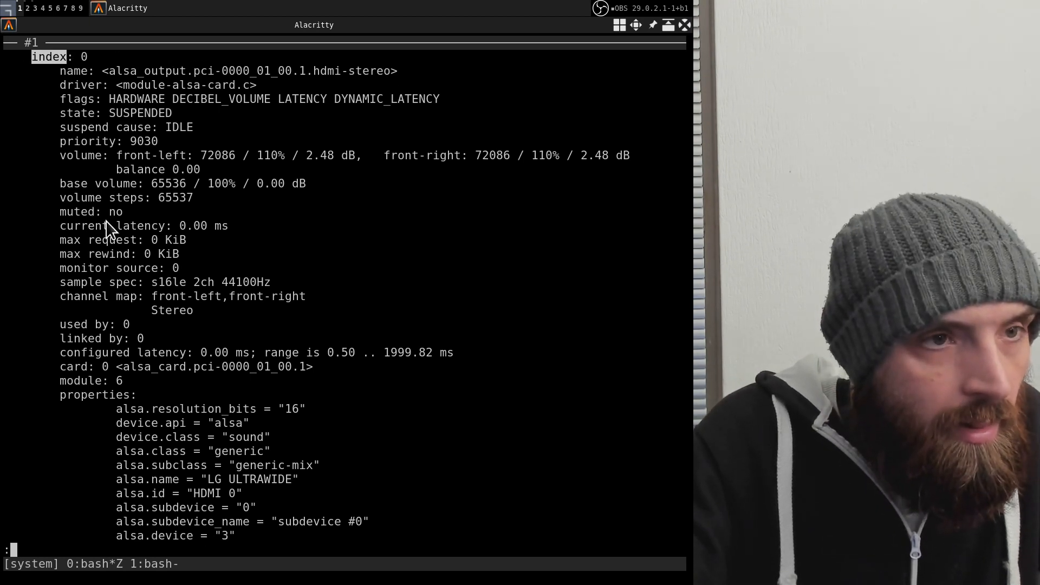
Go to the sink at index 2 and highlight its device description, "Built-in Audio Analog Stereo".
key(n)
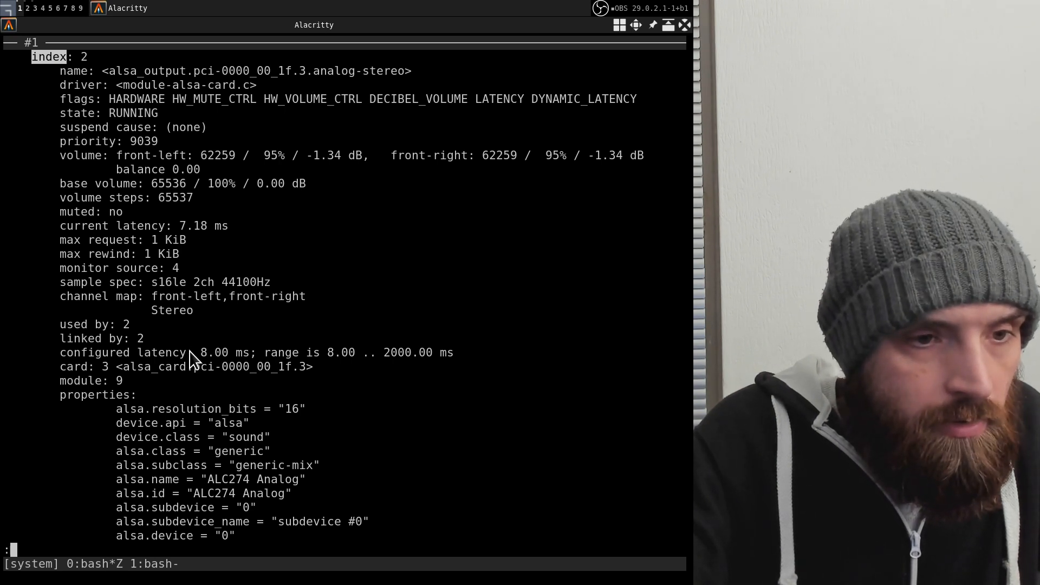
scroll(192, 360, down, 5)
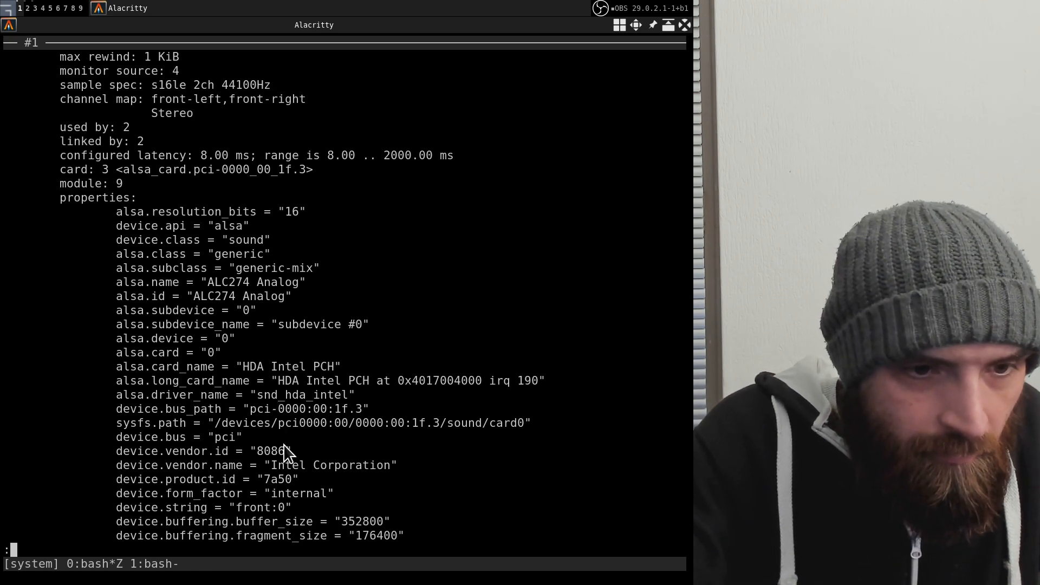
scroll(295, 457, down, 4)
drag(272, 452, 467, 457)
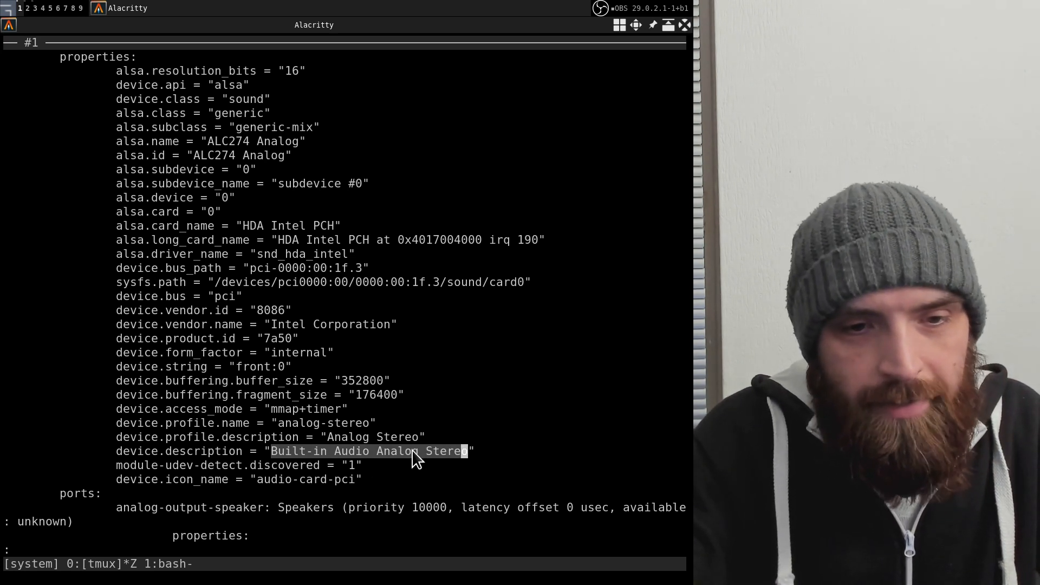
Check Built-in Audio Analog Stereo among the output devices in Volume Control and close the window again.
click(302, 324)
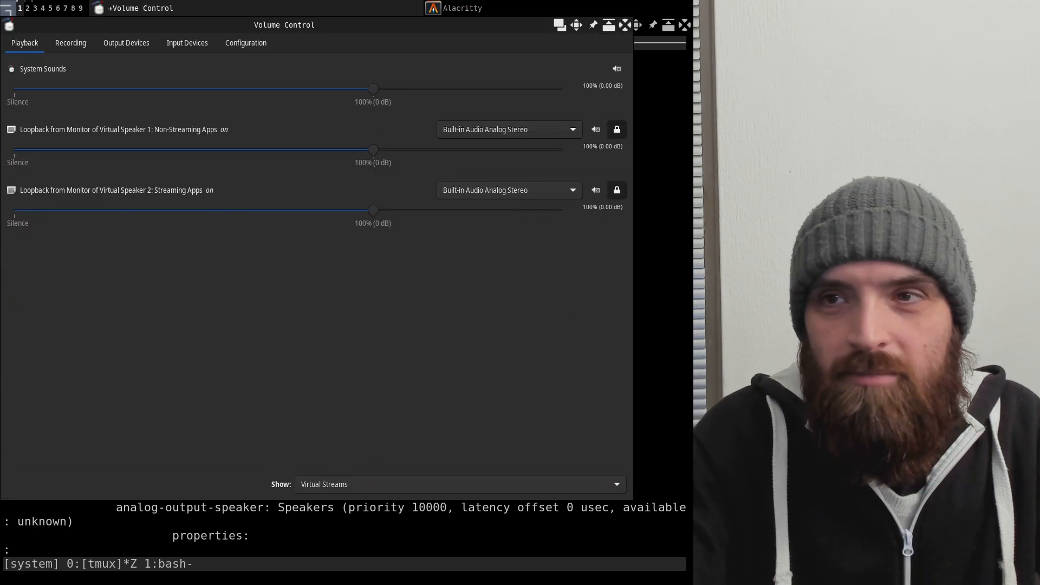
drag(352, 33, 383, 56)
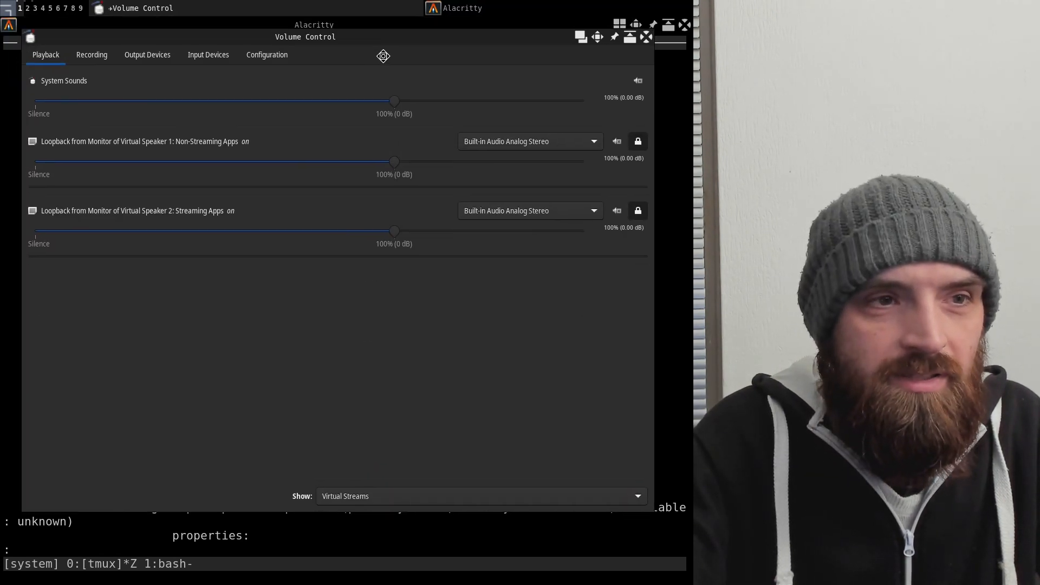
click(127, 57)
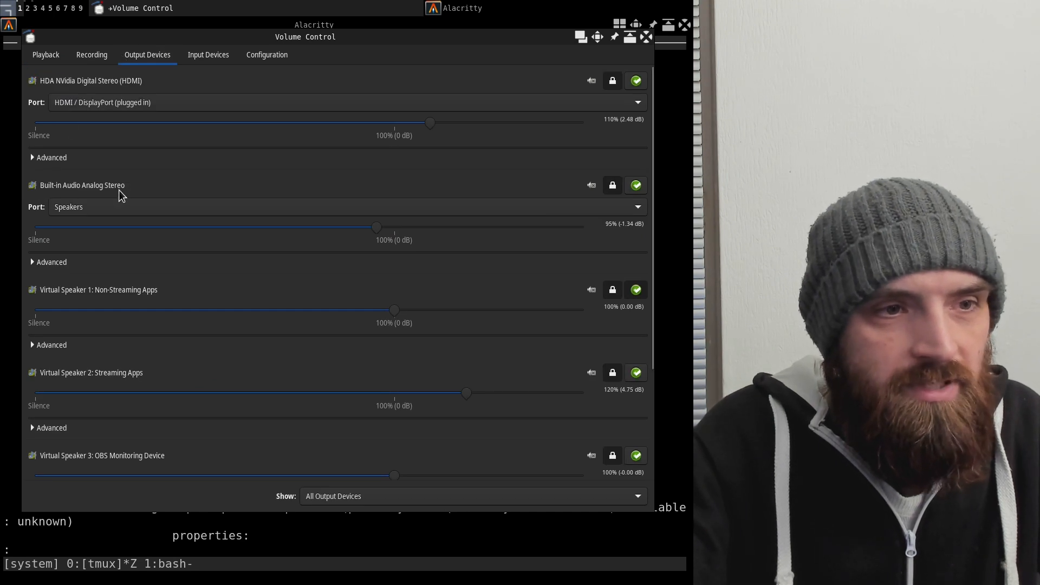
click(648, 40)
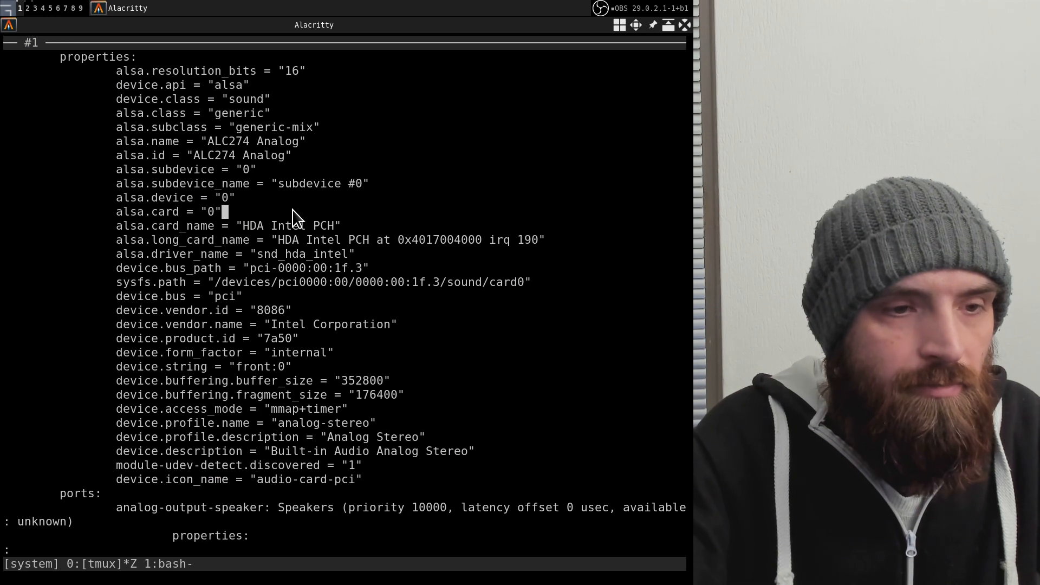
Highlight the index 2 sink's name, alsa_output.pci-0000_00_1f.3.analog-stereo, in the sink listing.
scroll(295, 217, up, 6)
scroll(294, 216, up, 4)
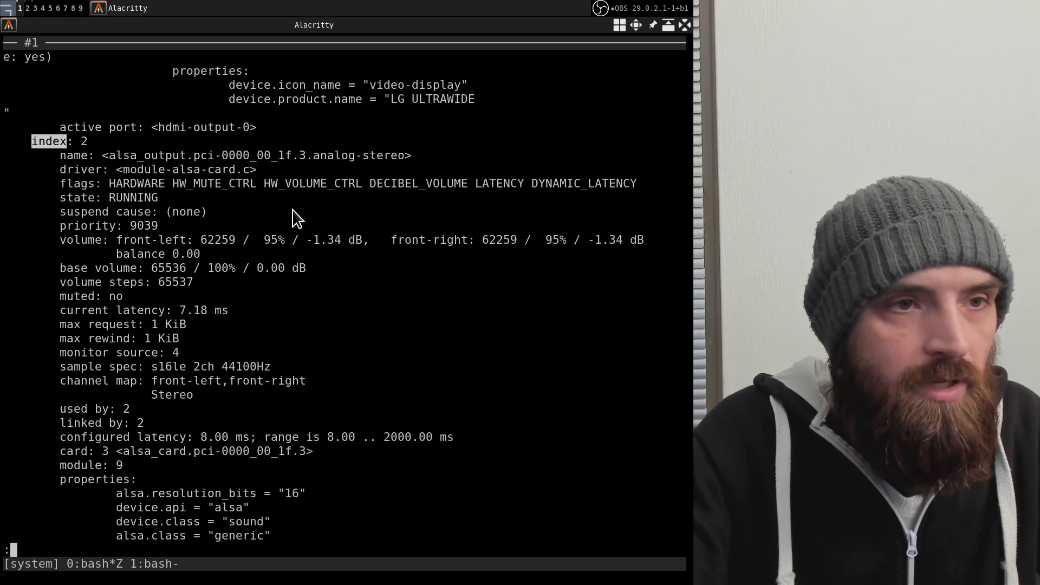
drag(55, 155, 490, 151)
drag(109, 155, 395, 159)
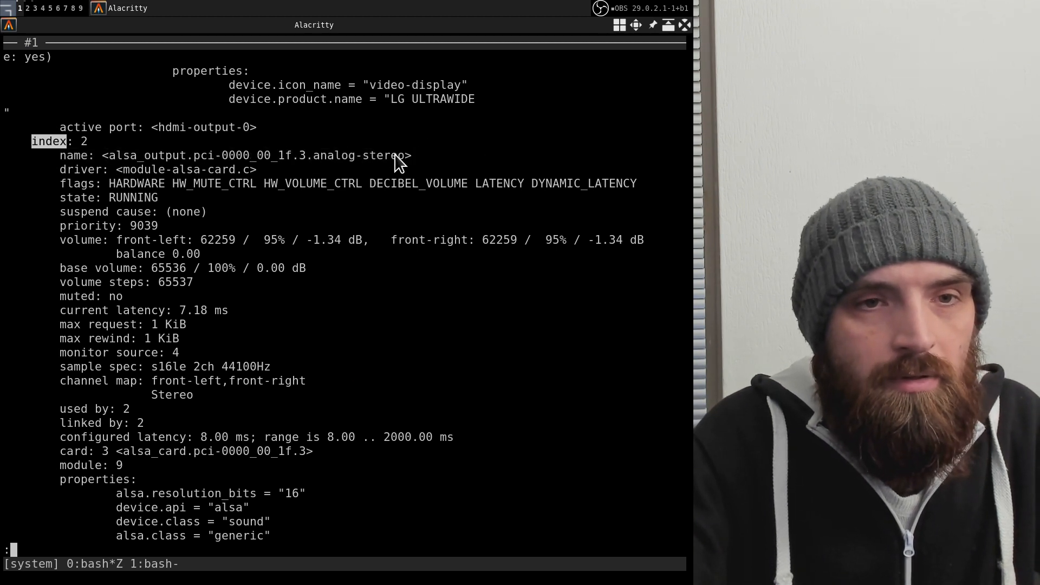
Quit the sink listing and return to the default.pa pane.
key(q)
key(ctrl+b)
key(Up)
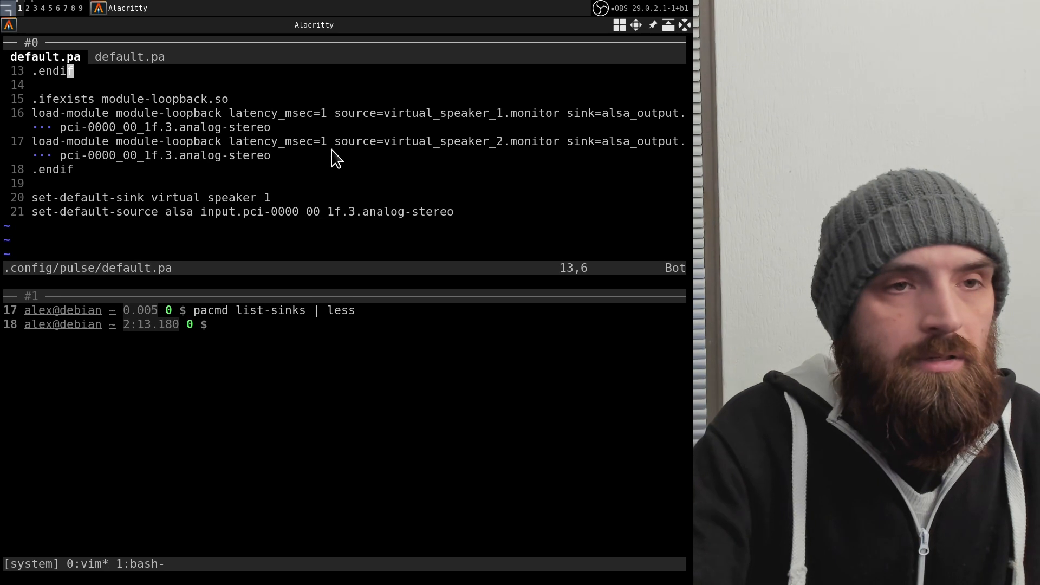
Highlight the sink name alsa_output.pci-0000_00_1f.3.analog-stereo in the virtual_speaker_1 loopback line of default.pa.
scroll(206, 233, up, 2)
scroll(195, 232, down, 2)
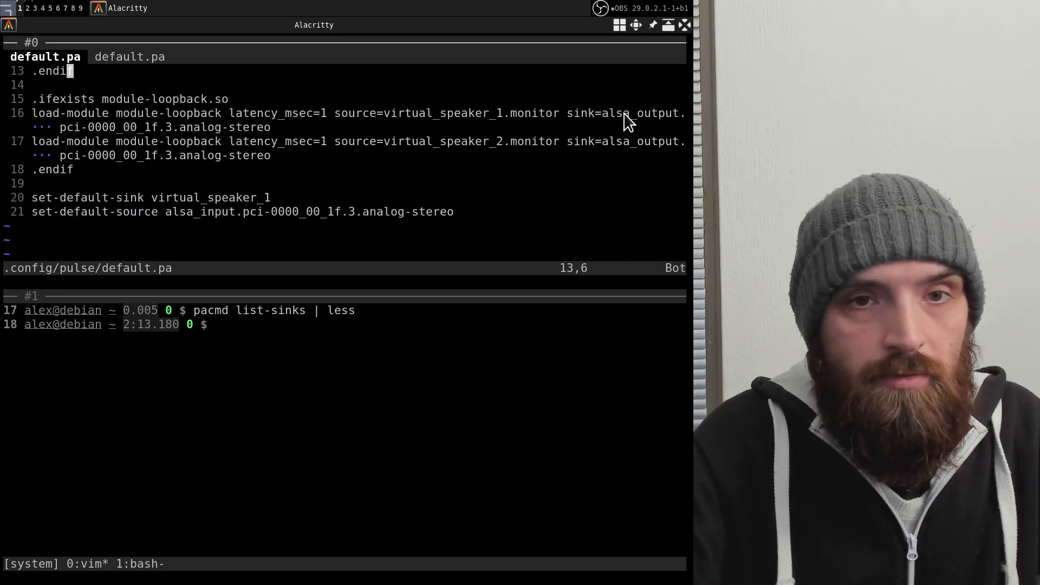
drag(607, 111, 272, 128)
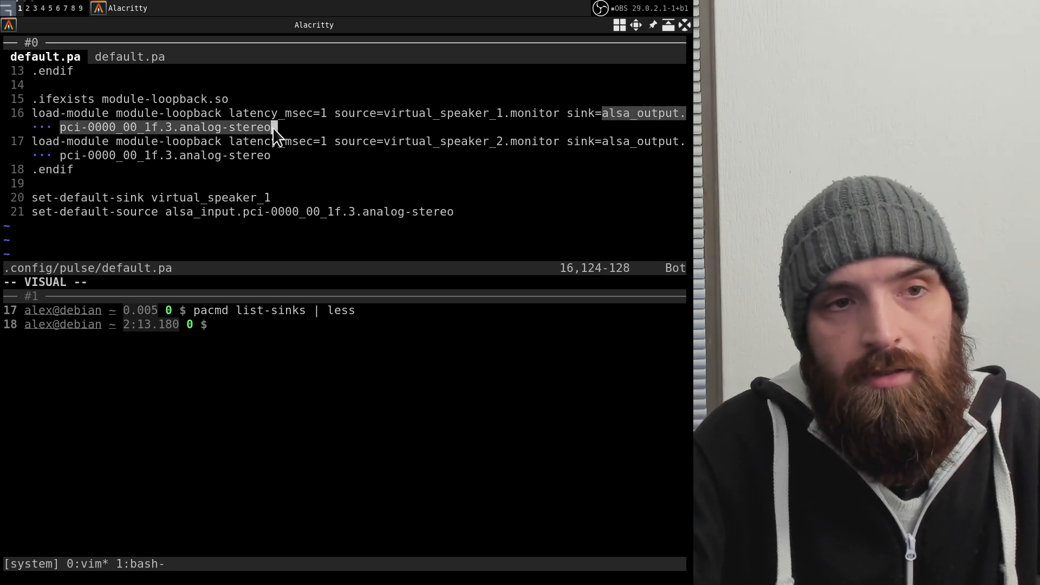
In the lower shell pane, adapt the previous command and run pacmd list-sources | less.
click(313, 385)
key(Up)
key(Left)
key(Left)
key(Left)
key(Left)
key(Left)
key(Left)
key(Left)
key(Left)
key(Left)
key(Left)
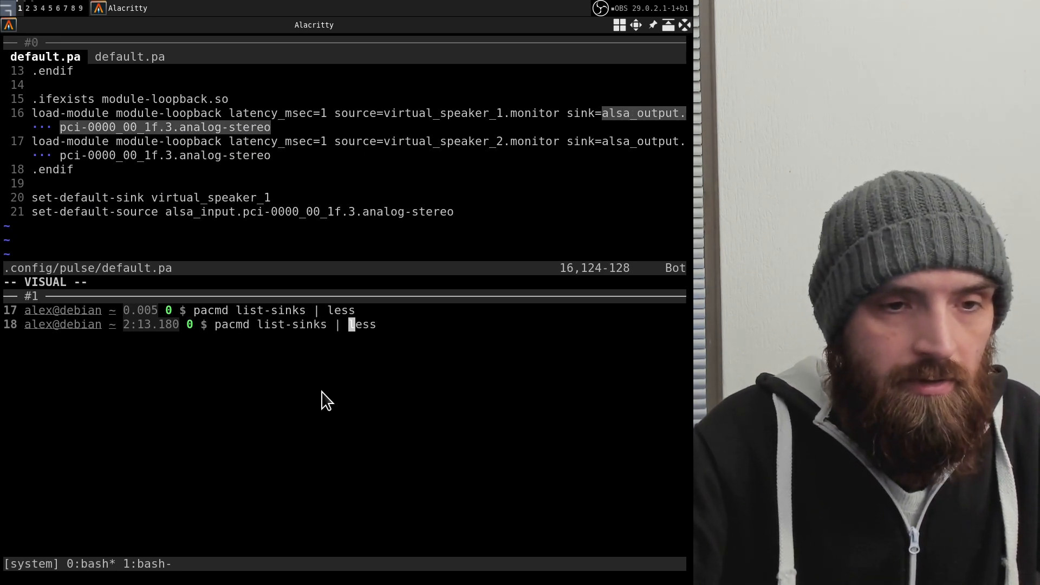
text(ource)
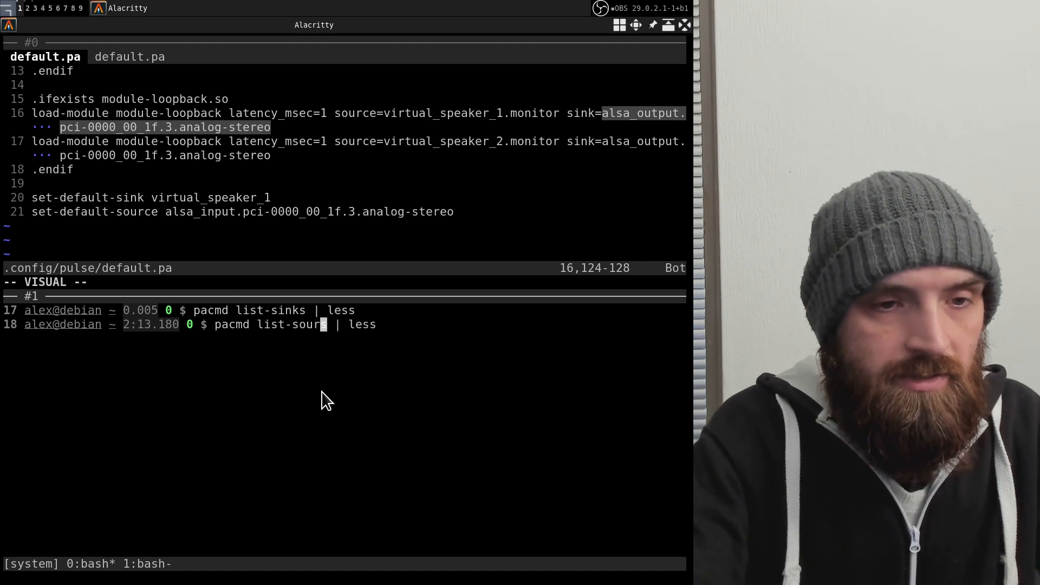
key(Return)
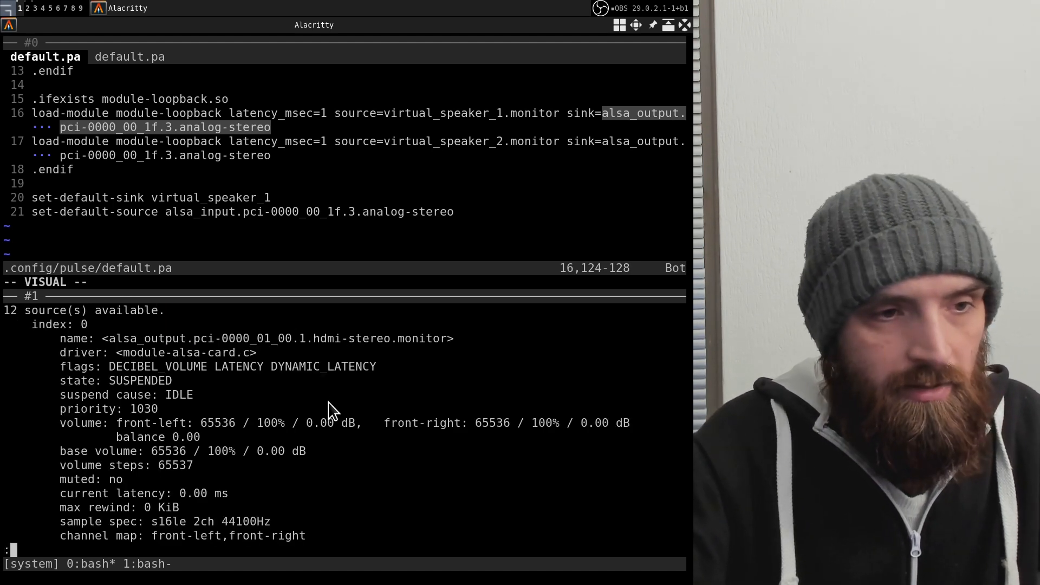
Look through the listed audio sources and their device descriptions, and quit the listing.
scroll(157, 390, down, 5)
scroll(163, 404, down, 12)
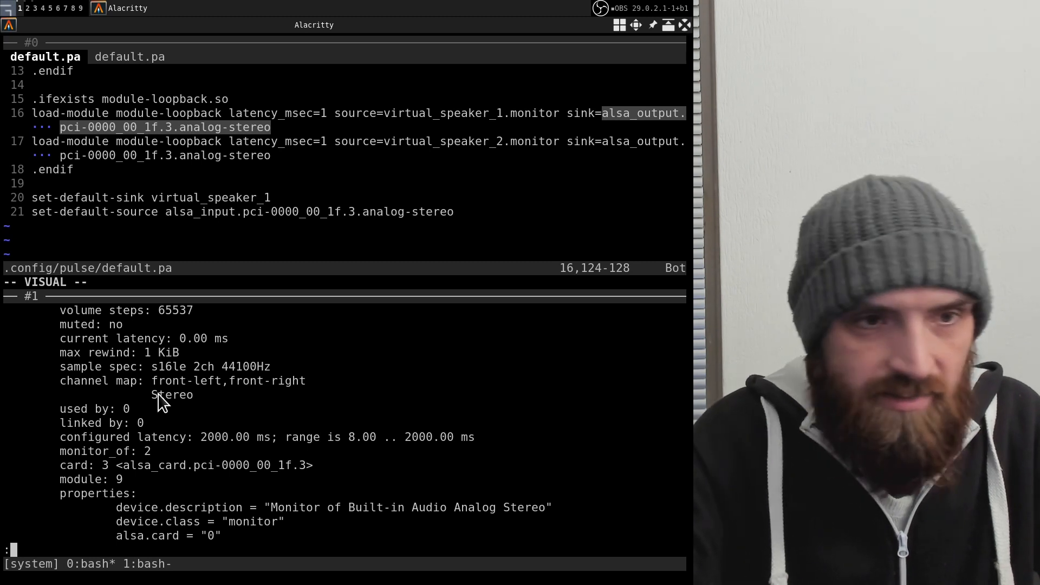
scroll(160, 403, down, 4)
key(q)
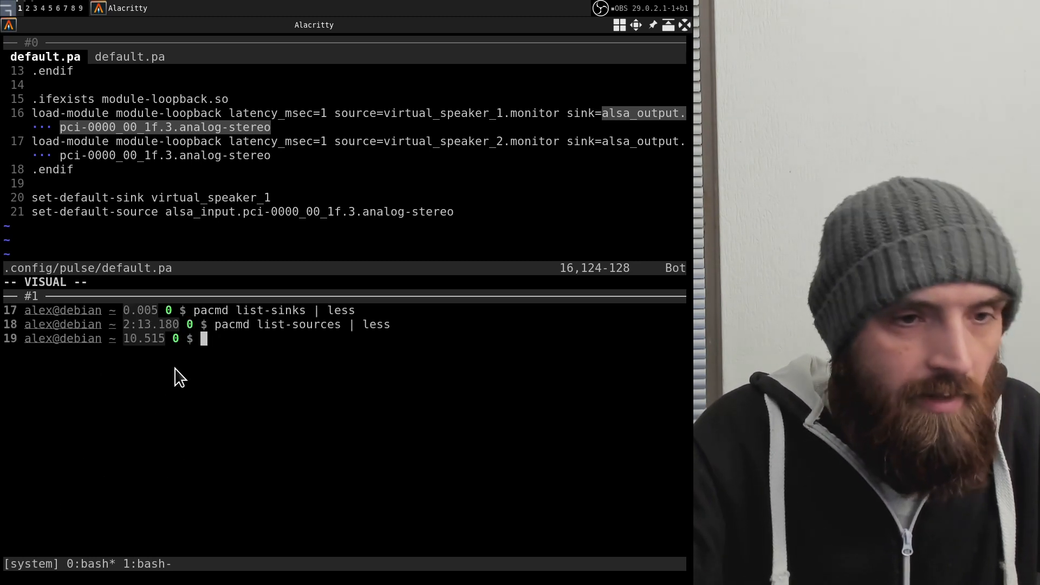
Zoom the default.pa pane to fill the terminal and put the cursor at the end of the set-default-source line.
click(327, 238)
key(ctrl+b)
key(z)
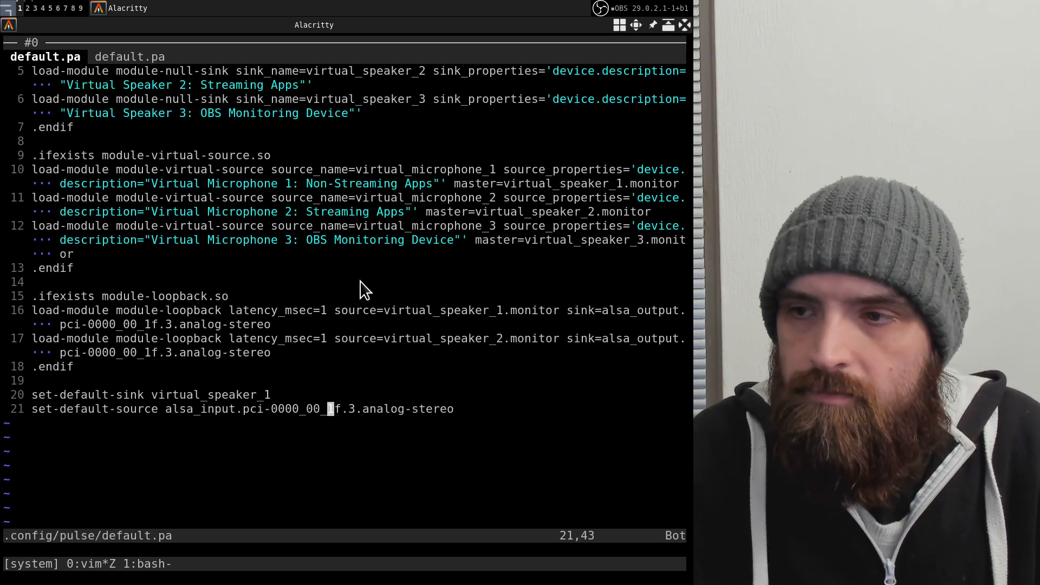
key($)
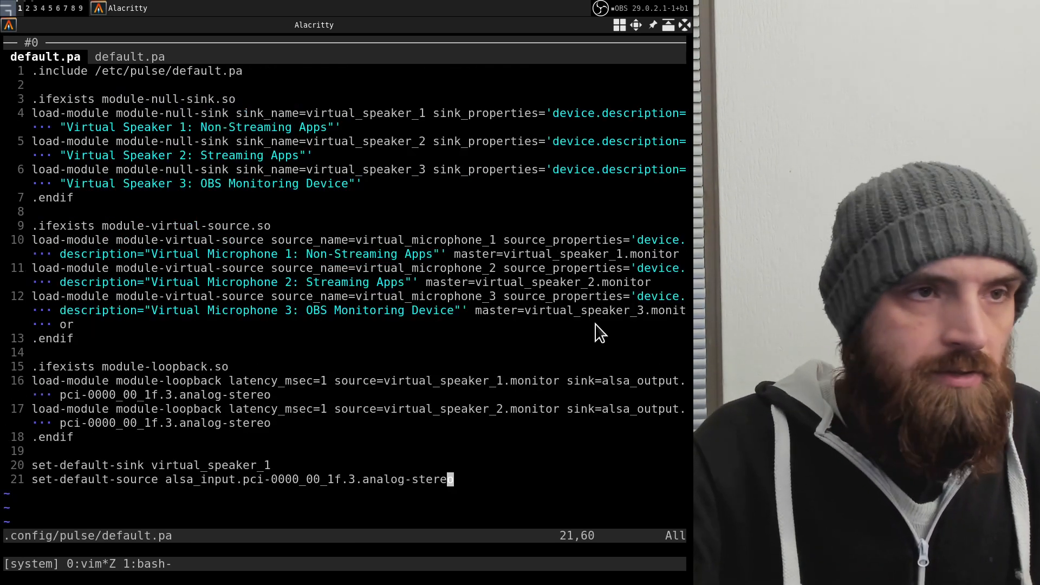
Switch to the scratchpad drawing in Lorien, shift the source and sink labels and arrows to free space underneath, and save the drawing.
key(super+3)
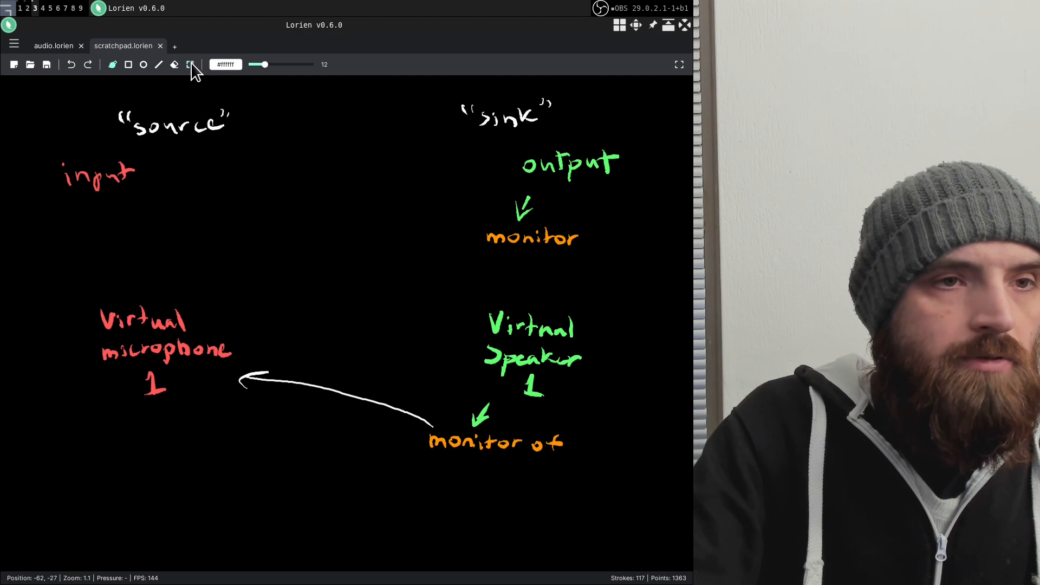
click(190, 66)
drag(461, 144, 563, 153)
drag(520, 227, 514, 206)
drag(173, 124, 180, 120)
drag(98, 176, 121, 160)
drag(325, 379, 325, 345)
drag(453, 354, 480, 364)
drag(437, 424, 462, 414)
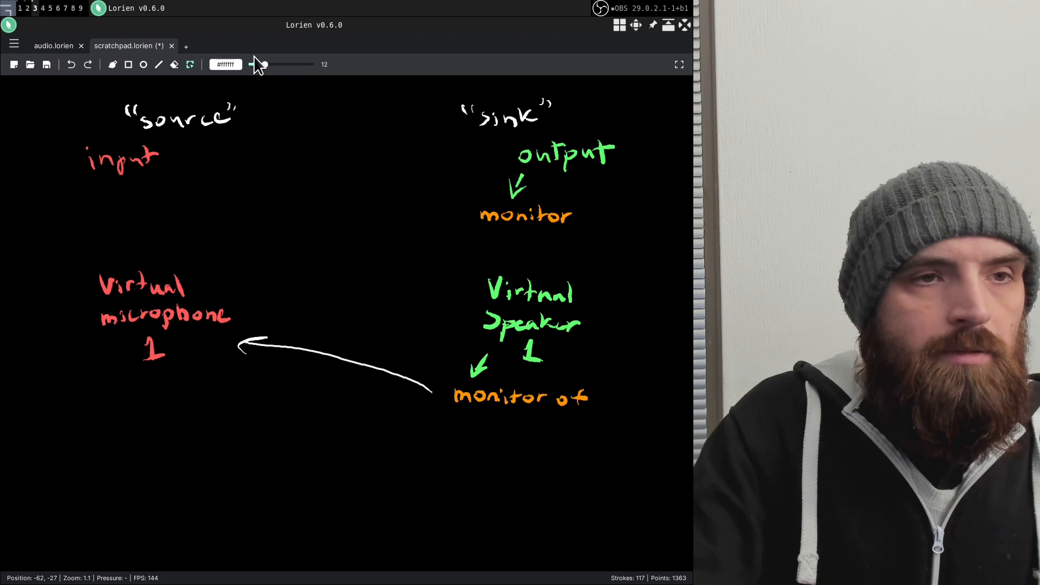
key(ctrl+s)
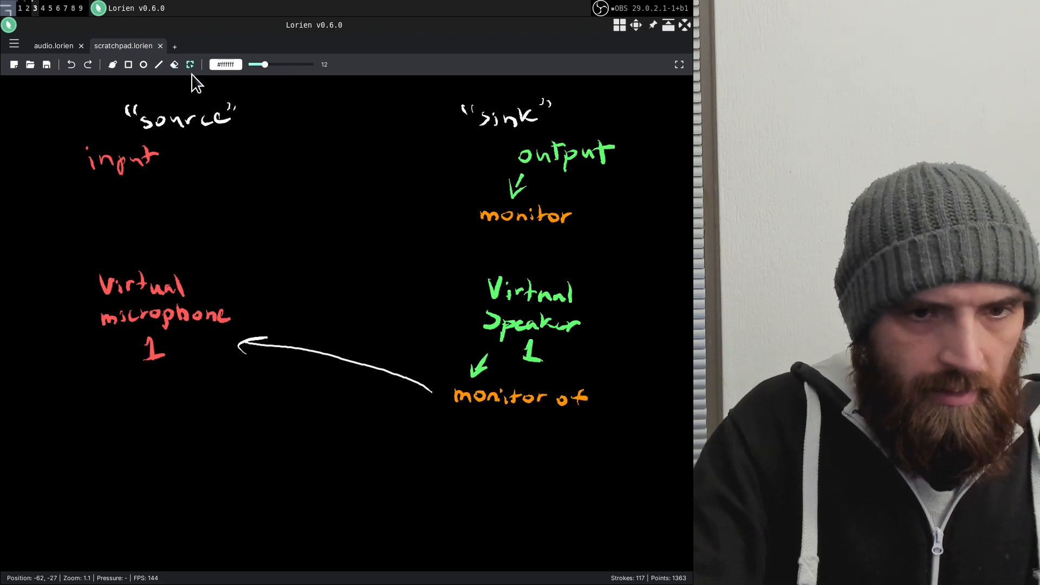
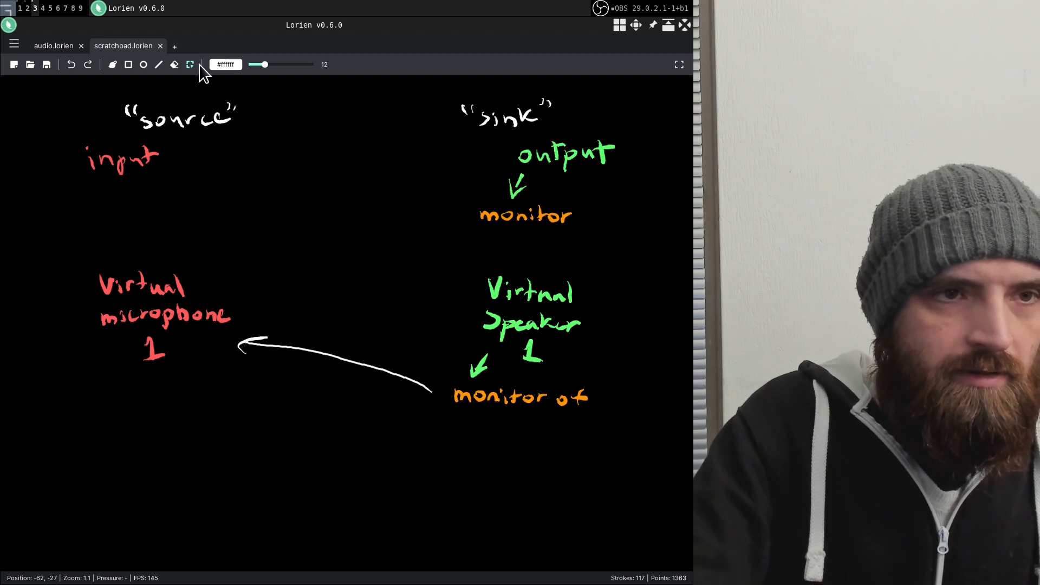
Handwrite "Virtual speaker" in green #61ff6f below "monitor of" in the sink column.
click(226, 66)
click(391, 108)
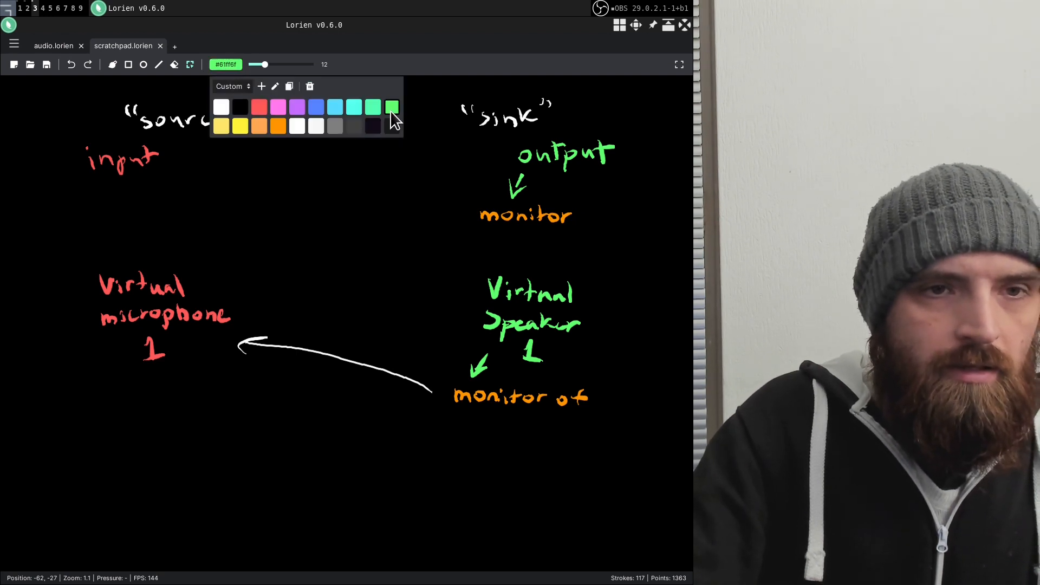
click(540, 377)
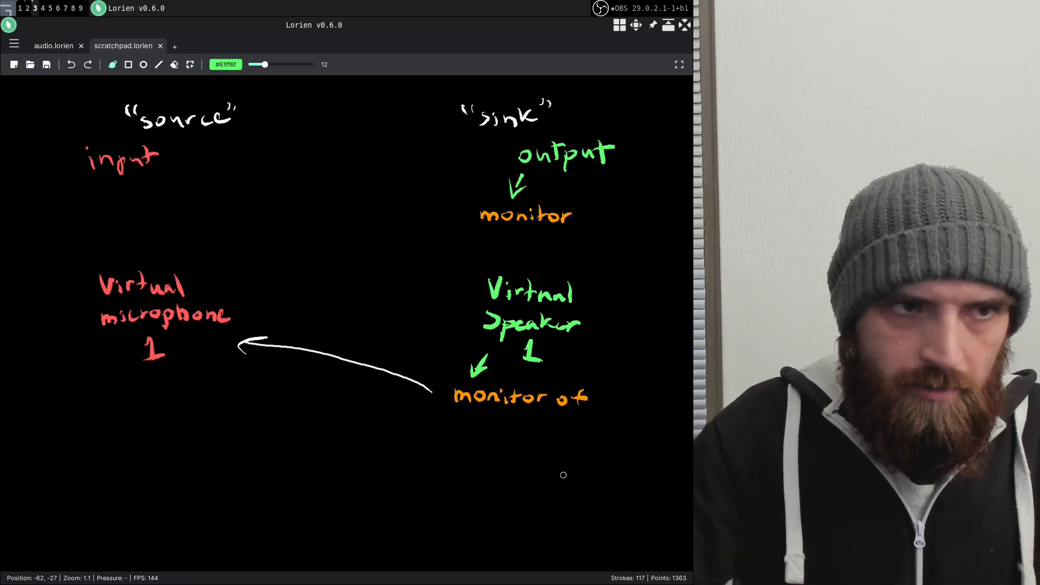
mouse_move(482, 438)
mouse_down()
mouse_move(491, 457)
mouse_move(499, 438)
mouse_up()
mouse_move(503, 446)
mouse_down()
mouse_move(505, 456)
mouse_move(519, 444)
mouse_move(564, 450)
mouse_up()
click(505, 441)
drag(566, 429, 569, 450)
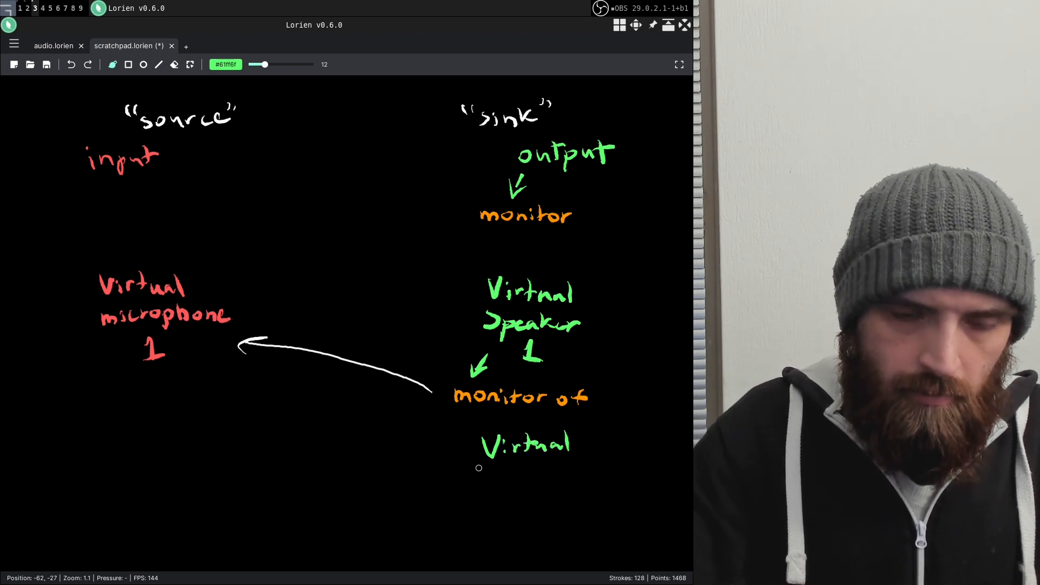
mouse_move(493, 464)
mouse_down()
mouse_move(488, 476)
mouse_move(524, 472)
mouse_up()
drag(533, 466, 537, 472)
drag(543, 458, 553, 473)
drag(556, 467, 562, 469)
drag(563, 473, 570, 465)
Handwrite "Speaker" in green beneath the lower "Virtual speaker" label.
mouse_move(513, 516)
mouse_down()
mouse_move(499, 539)
mouse_move(546, 533)
mouse_up()
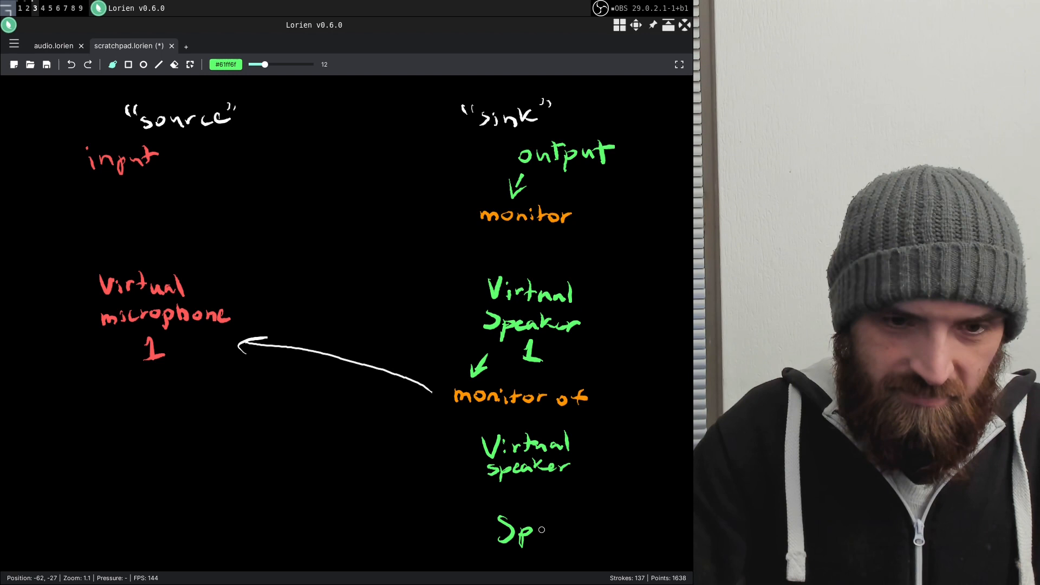
drag(548, 532, 565, 528)
drag(572, 517, 573, 539)
drag(583, 521, 578, 531)
drag(579, 531, 605, 519)
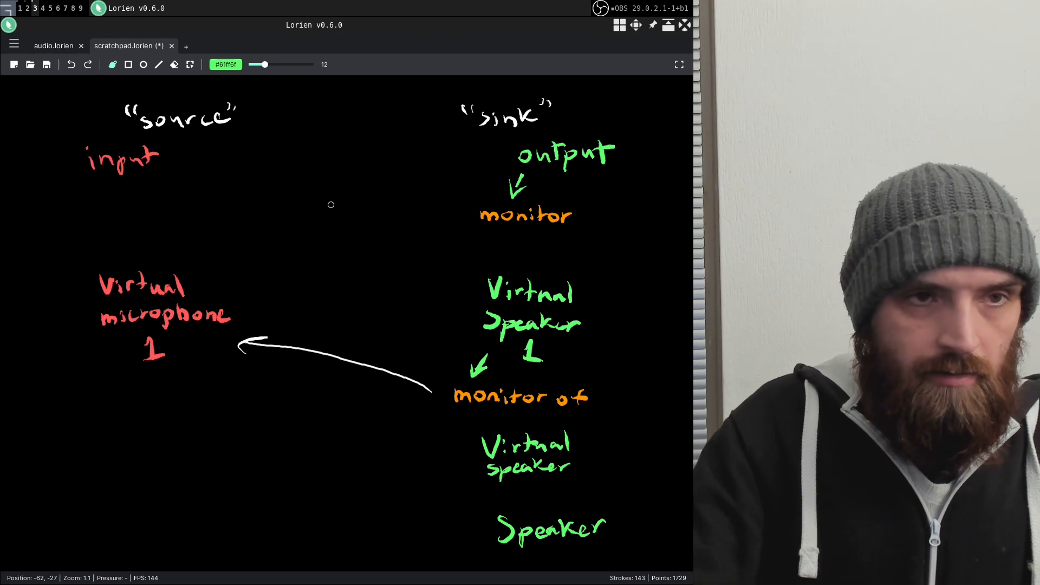
Draw a short green arrow pointing down and left from the lower "Virtual speaker" label.
click(236, 66)
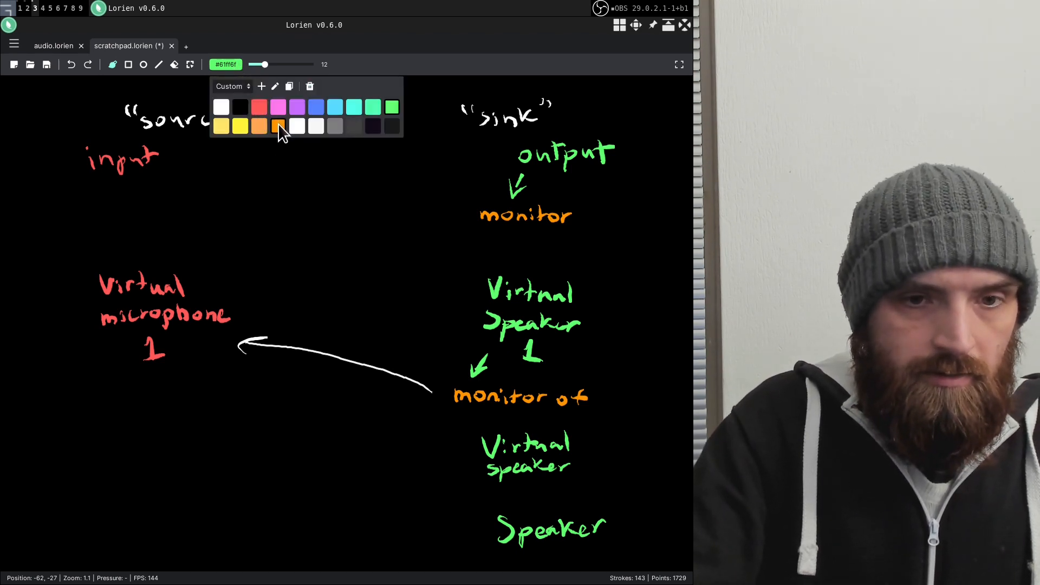
mouse_move(473, 436)
mouse_down()
mouse_move(445, 470)
mouse_move(462, 469)
mouse_up()
key(ctrl+z)
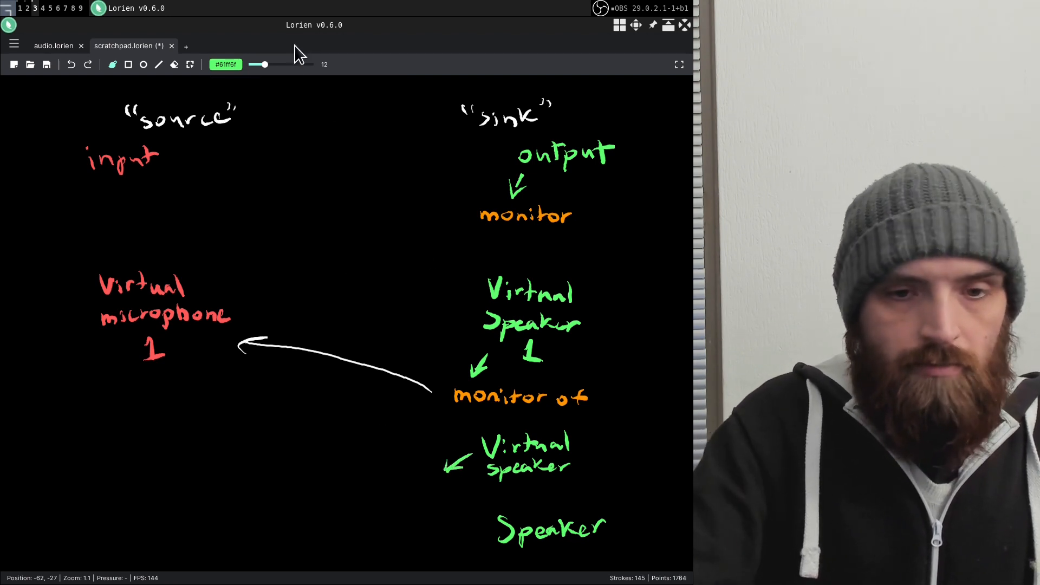
Handwrite "monitor of" in orange #ff9500 at the tip of the lower green arrow.
click(229, 66)
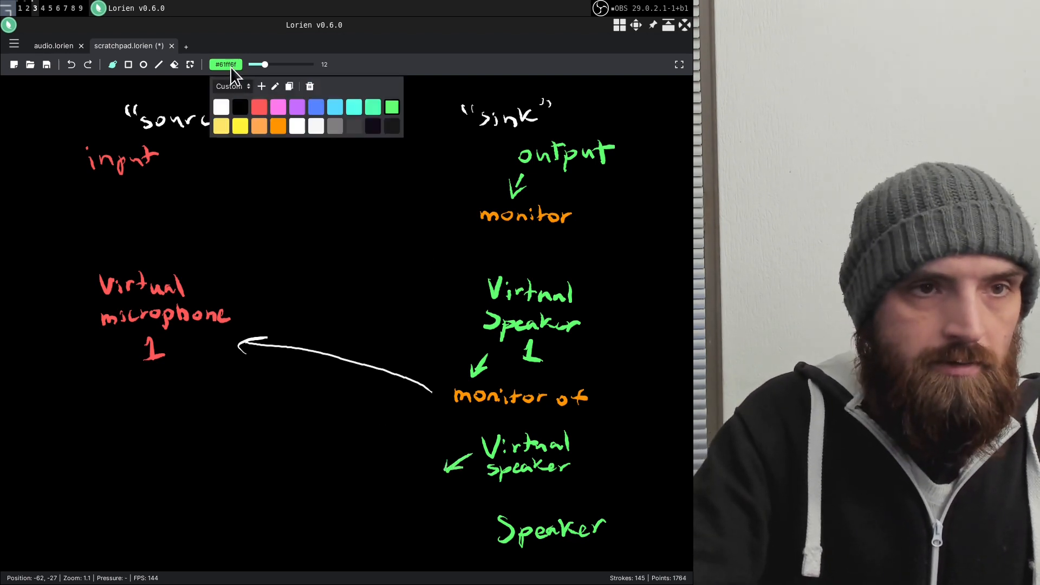
click(277, 123)
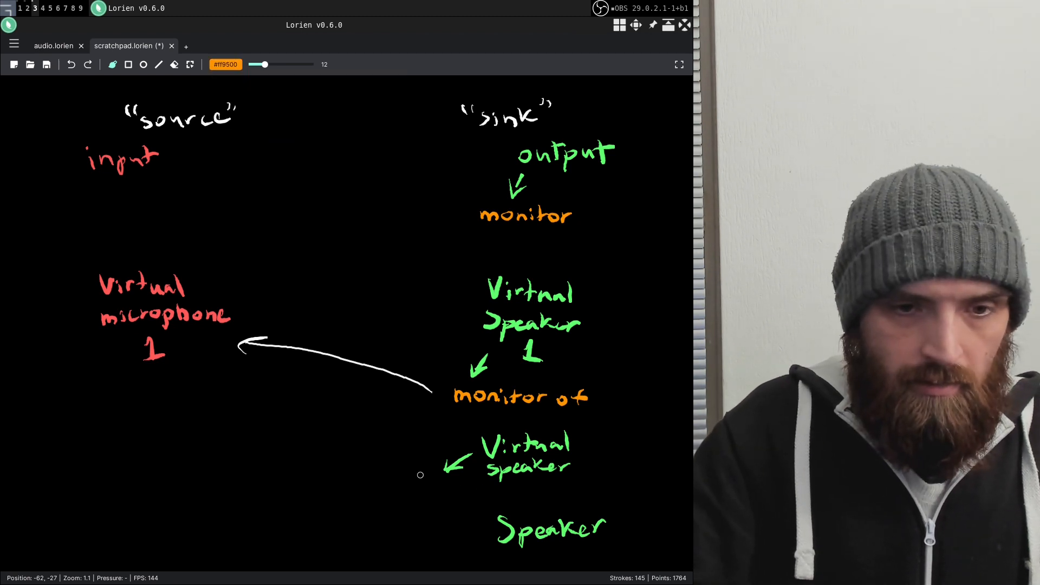
drag(399, 486, 415, 485)
drag(424, 478, 492, 489)
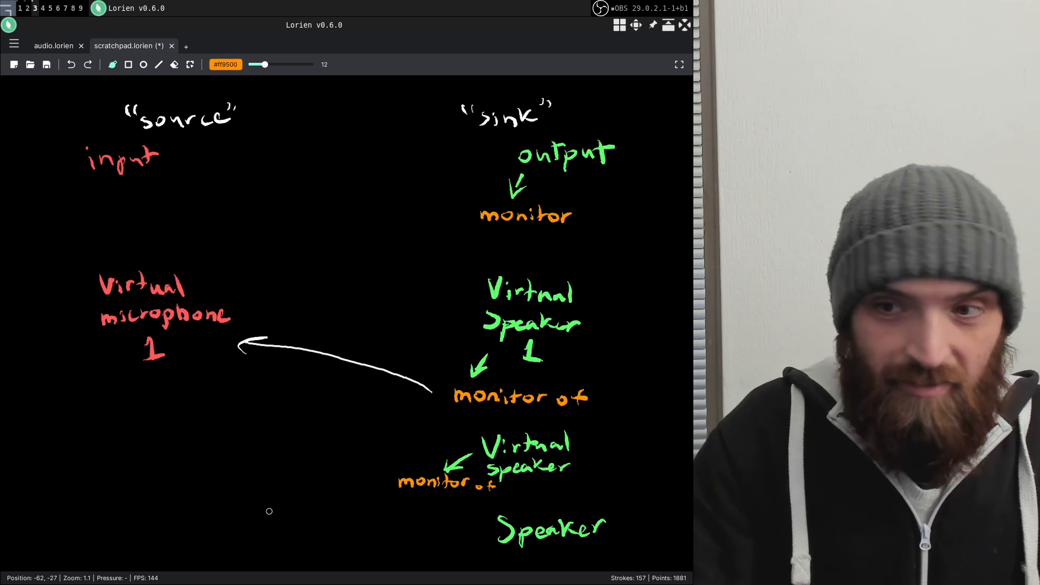
Check the loopback colour in the audio.lorien diagram and return to the scratchpad drawing.
click(227, 62)
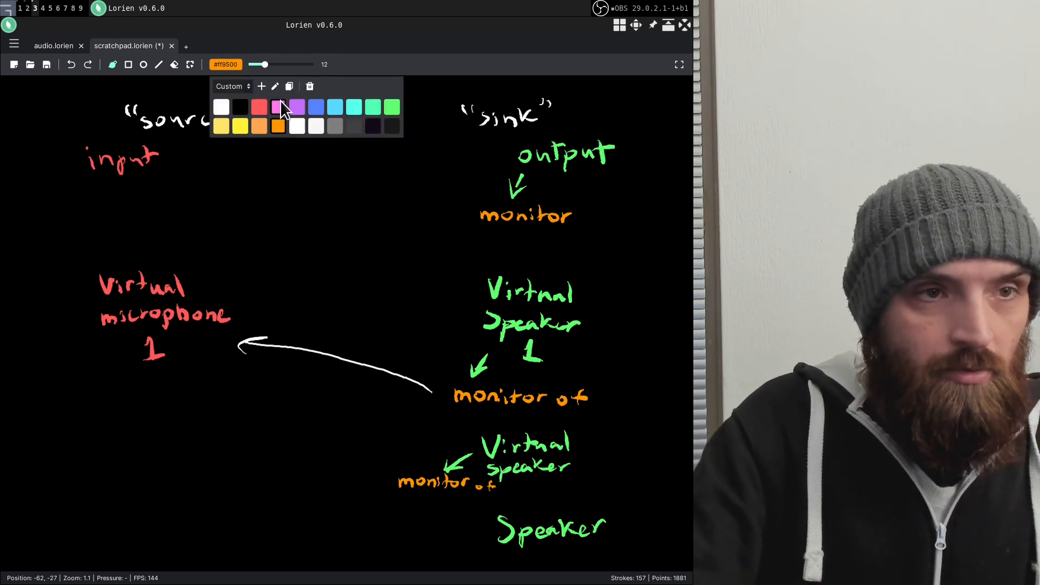
click(52, 47)
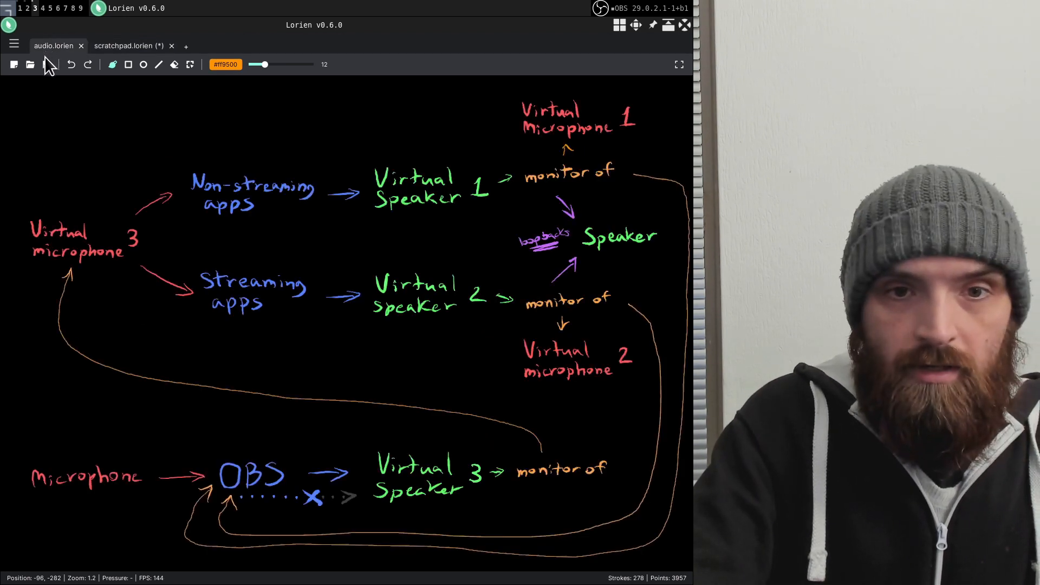
click(135, 46)
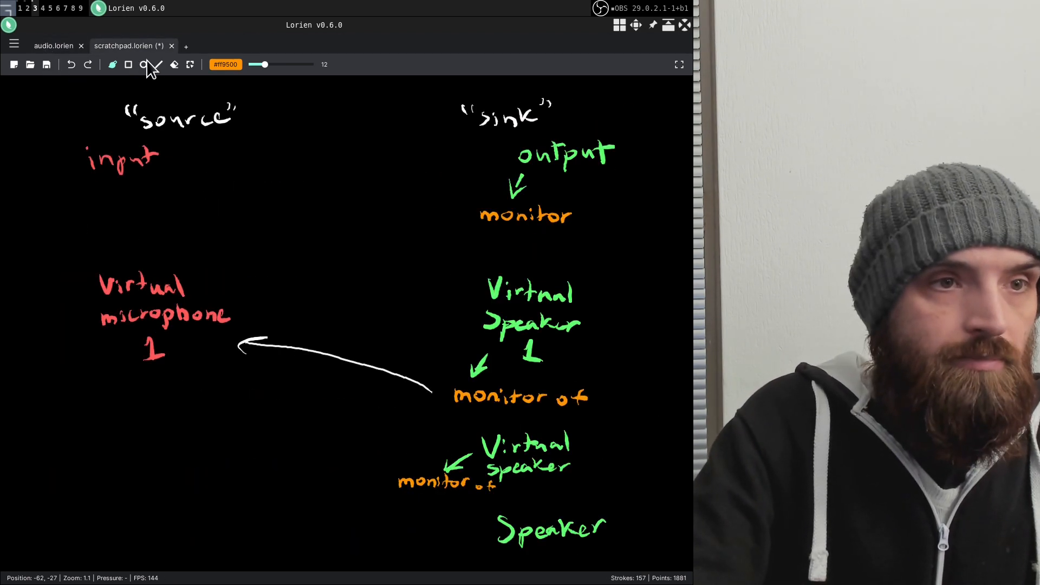
Draw a purple #c86cff arrow from the lower "monitor of" to "Speaker" and label it with an underlined "loopback".
click(232, 66)
click(297, 111)
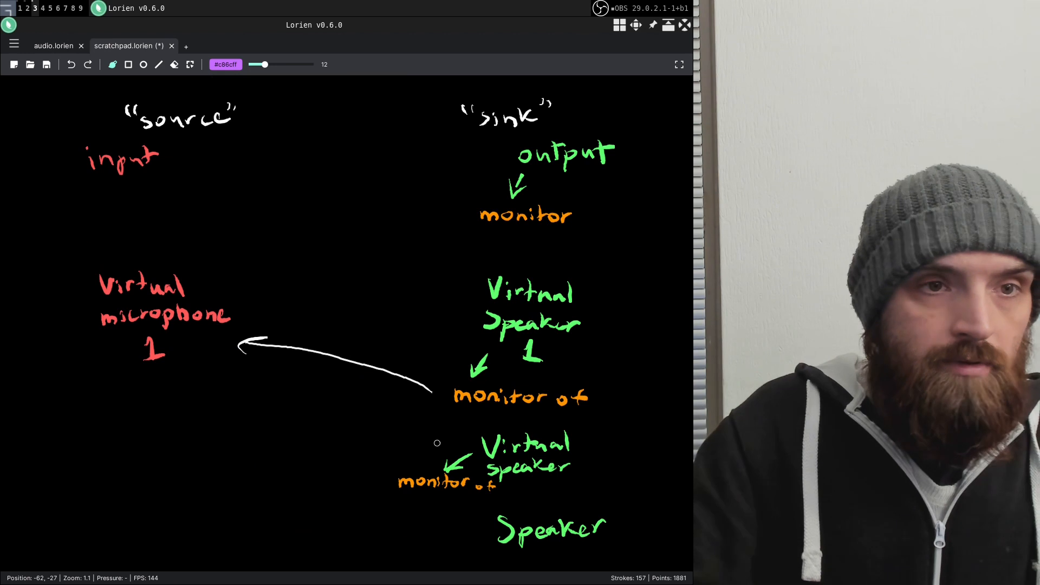
mouse_move(433, 494)
mouse_down()
mouse_move(486, 534)
mouse_move(475, 524)
mouse_move(476, 541)
mouse_up()
key(ctrl+z)
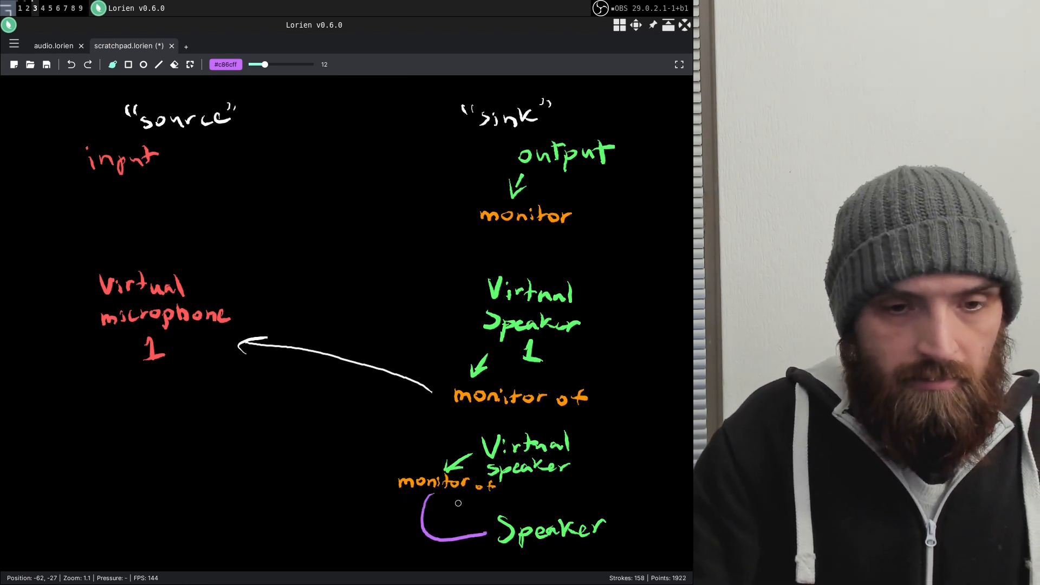
key(ctrl+z)
mouse_move(440, 495)
mouse_down()
mouse_move(425, 506)
mouse_move(482, 531)
mouse_move(470, 541)
mouse_up()
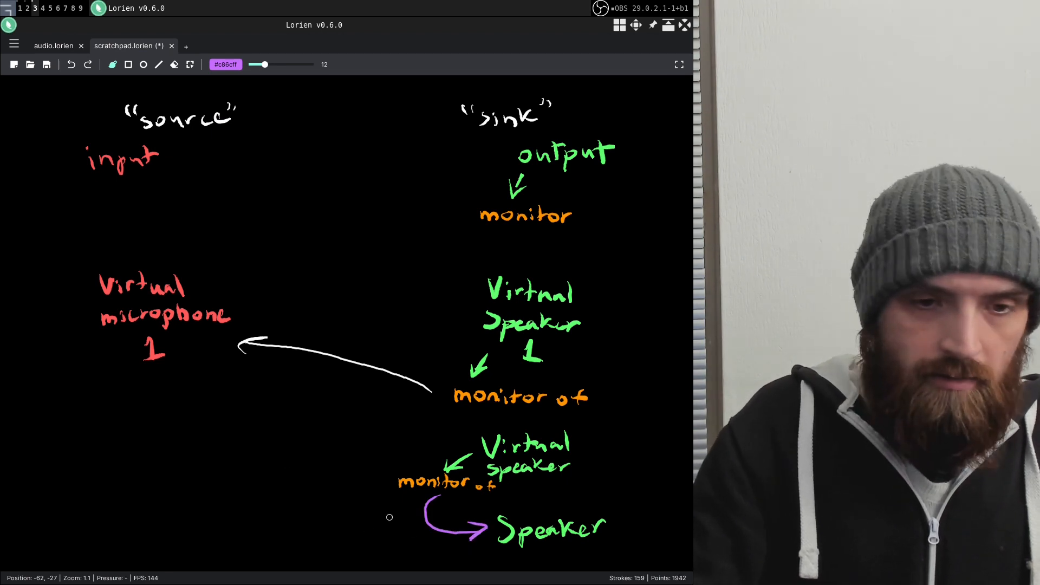
drag(346, 519, 419, 523)
drag(349, 540, 423, 532)
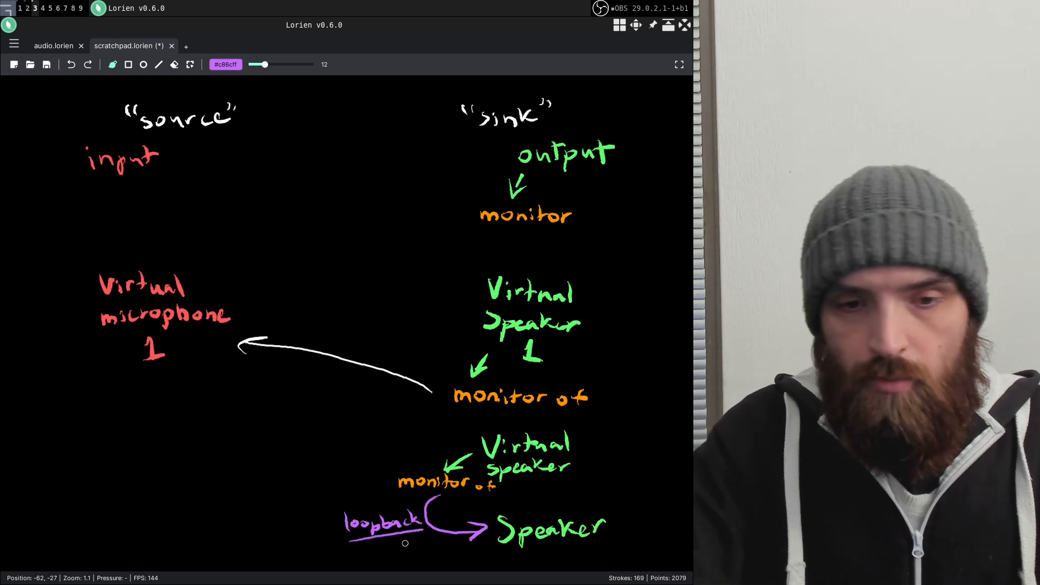
Return to default.pa in Alacritty and highlight part of the "Virtual Speaker 1: Non-Streaming Apps" description.
click(20, 8)
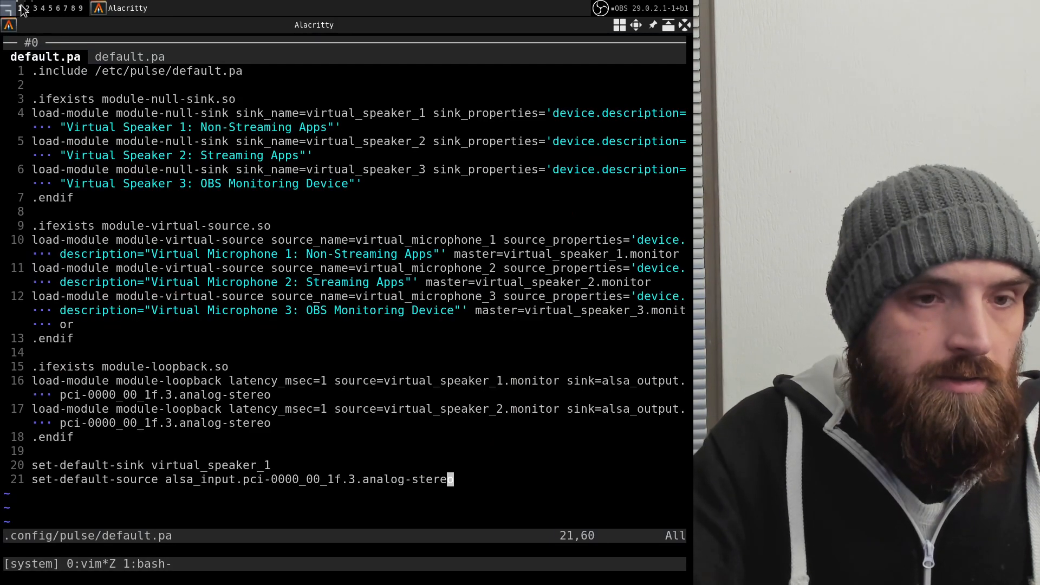
click(493, 381)
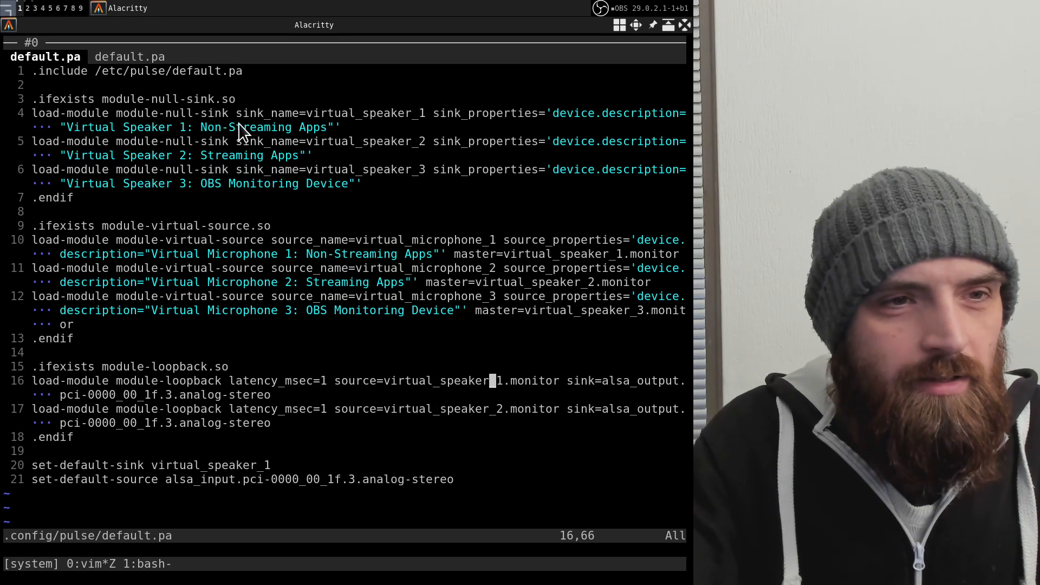
drag(274, 128, 239, 158)
drag(182, 127, 245, 127)
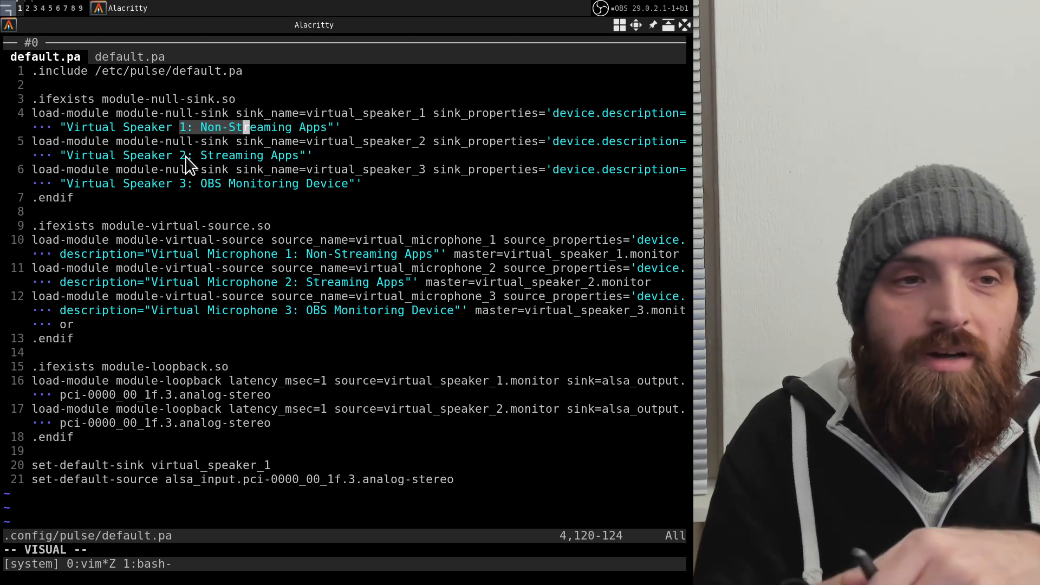
Clear the highlight and point out the Virtual Speaker 2 and Virtual Speaker 1 descriptions with the cursor.
key(Escape)
click(176, 156)
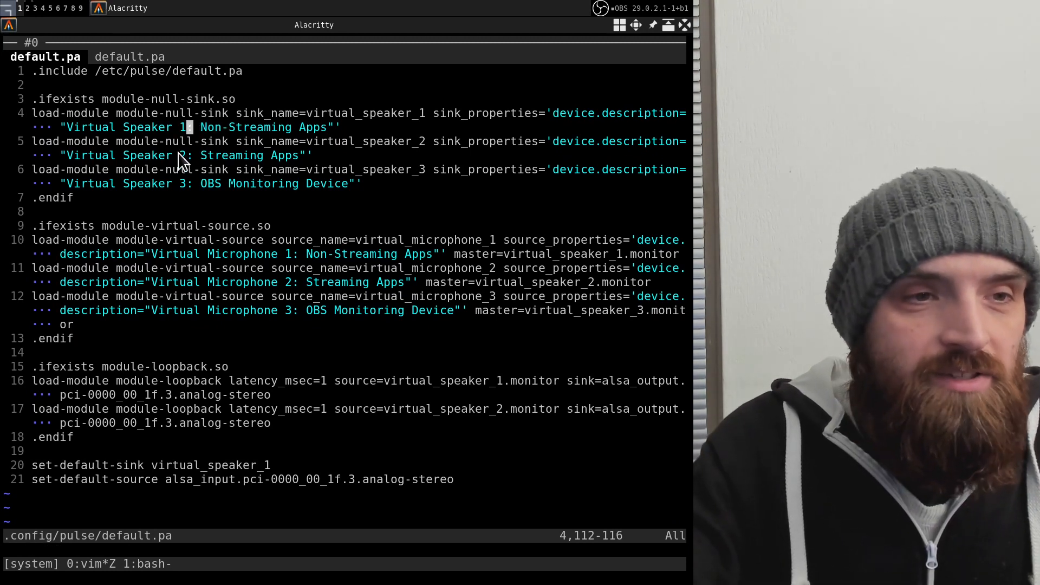
click(232, 156)
click(232, 128)
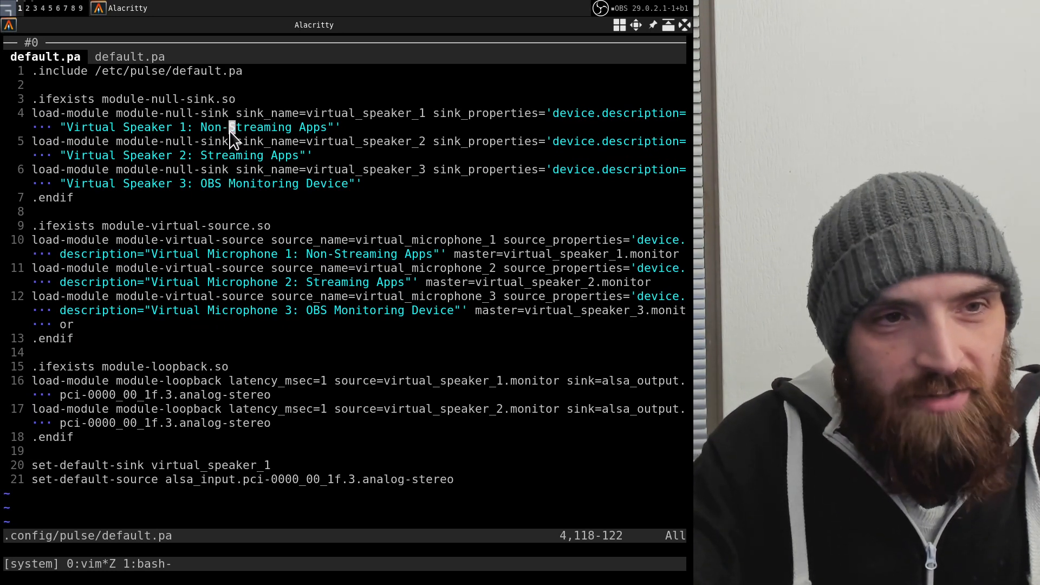
Highlight the word "Streaming" in the Virtual Speaker 1 and Virtual Speaker 2 descriptions in default.pa, and clear the selection.
double_click(250, 156)
click(261, 128)
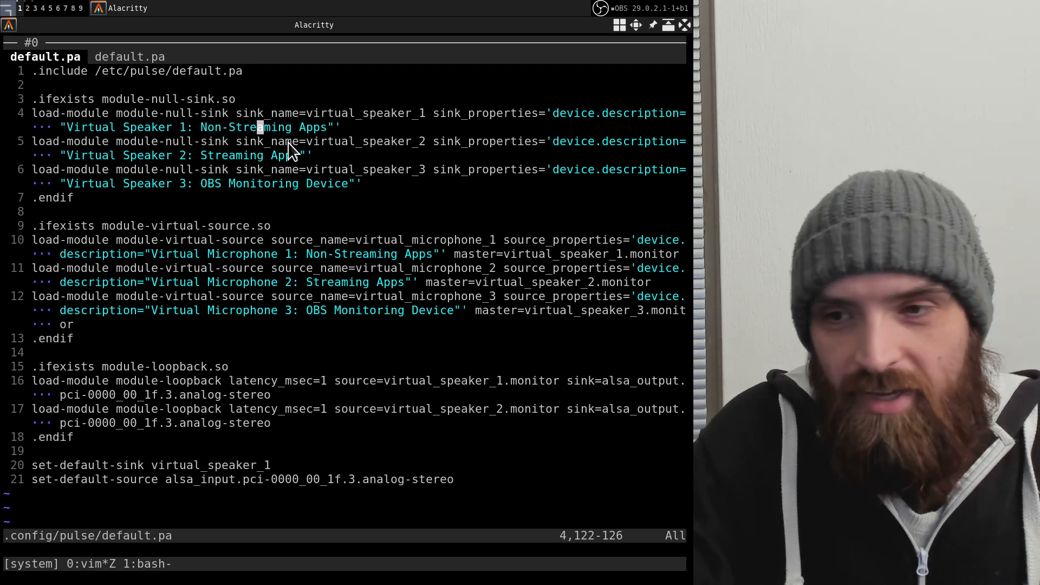
double_click(243, 129)
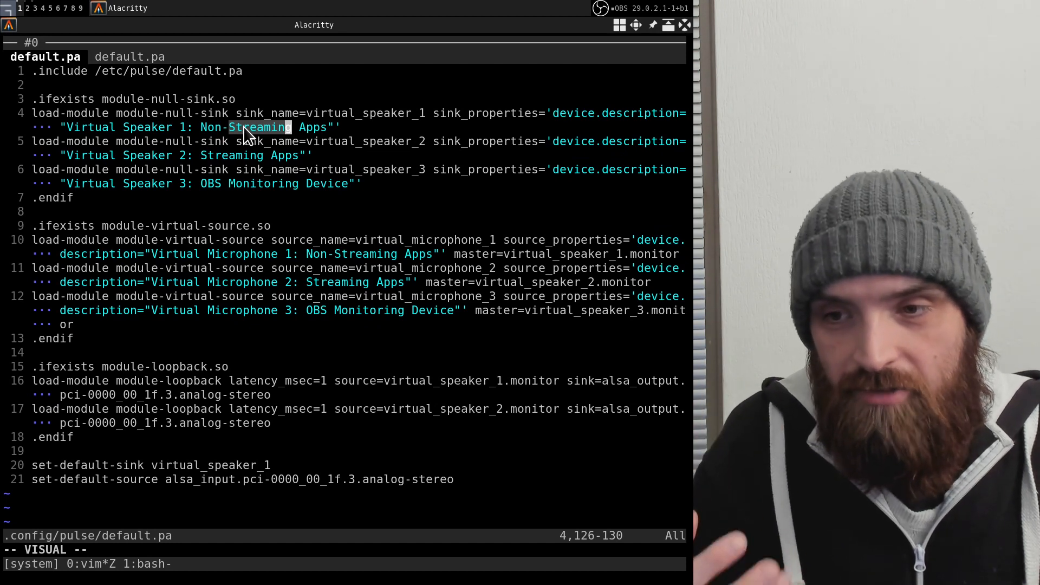
click(231, 137)
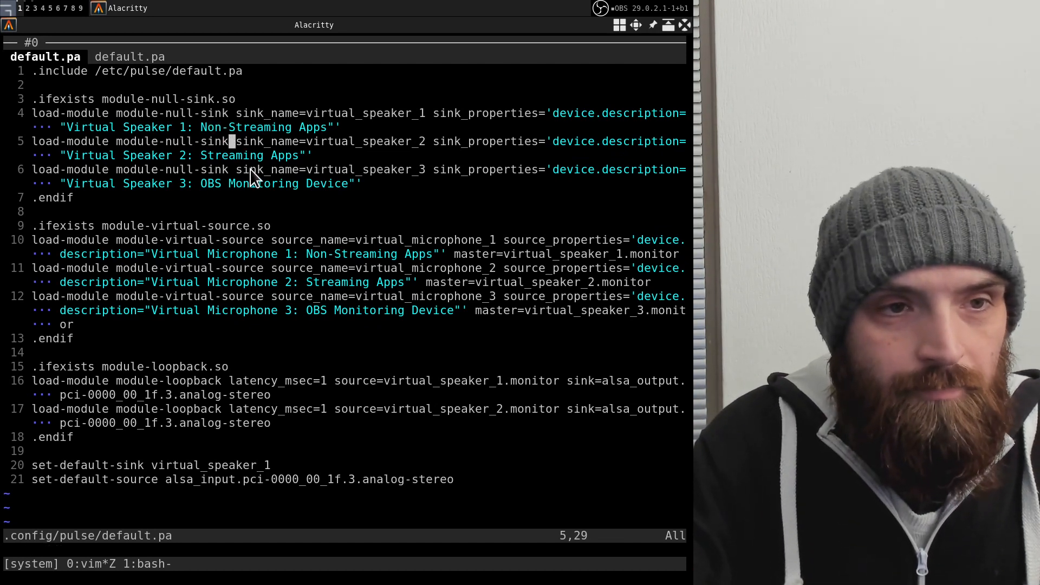
click(226, 156)
drag(208, 157, 267, 162)
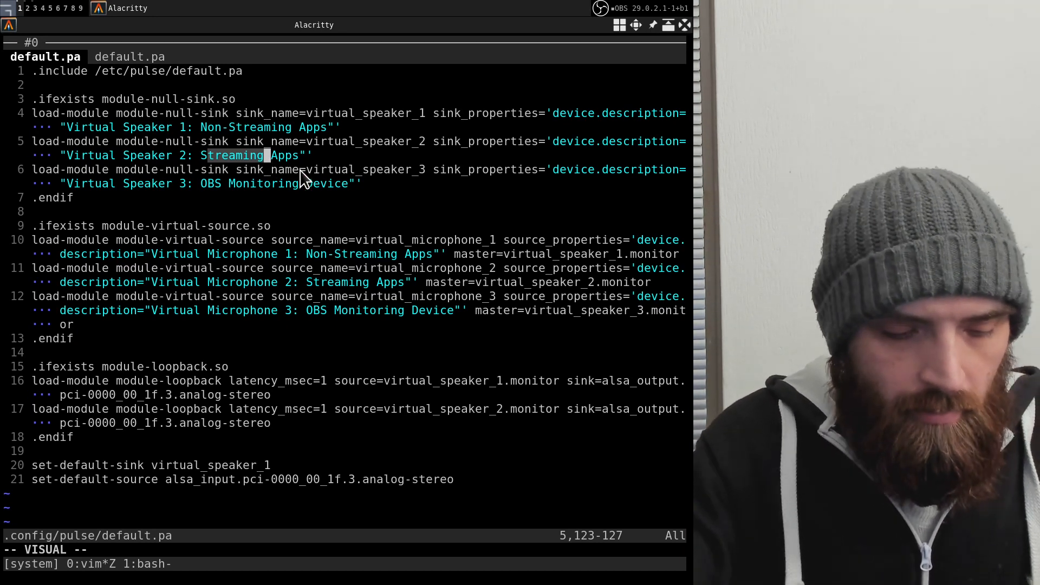
key(Escape)
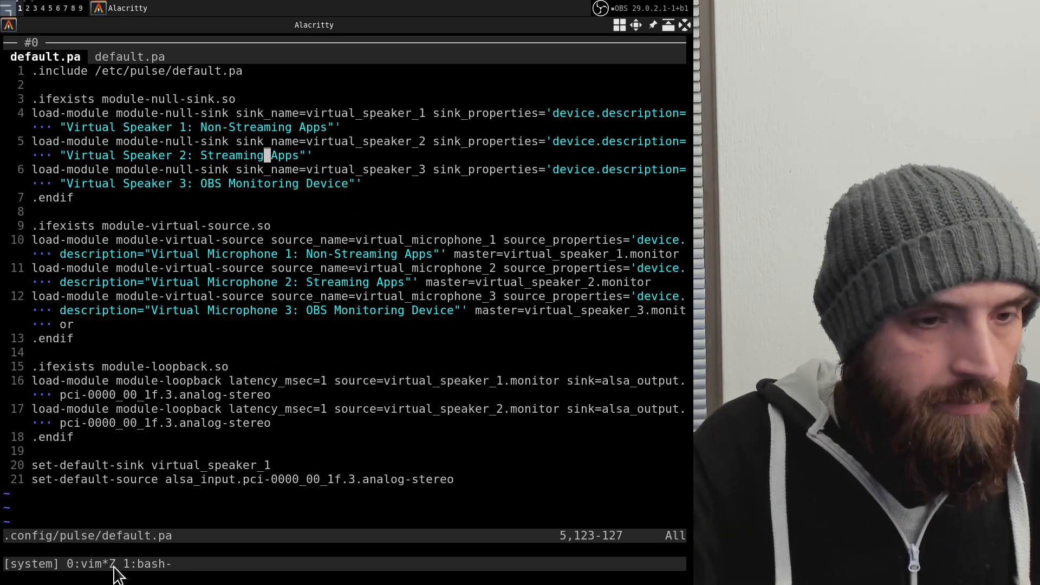
Play Open_Data_-_explained_in_a_nutshell.webm from ~/Media/Free videos/Wikimedia with mpv in a new terminal pane, and bring Alacritty back to the front.
click(144, 566)
click(112, 566)
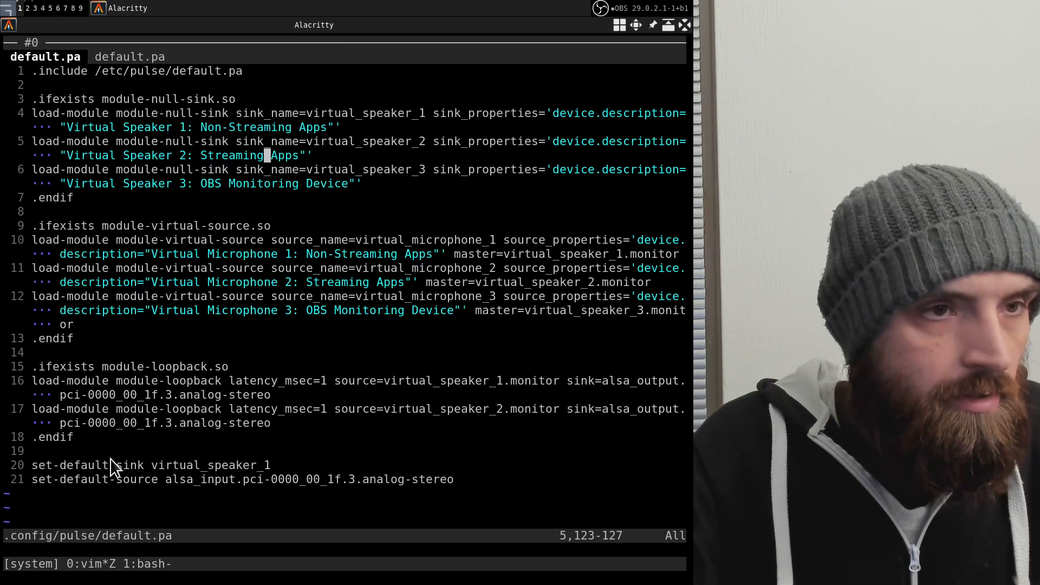
key(ctrl+j)
text(mpv ~/Media/Free\ videos/Wikimedia/Open_Data_-_explained_in_a_nutshell/Open_Data_-_explained_in_a_nutshell.webm)
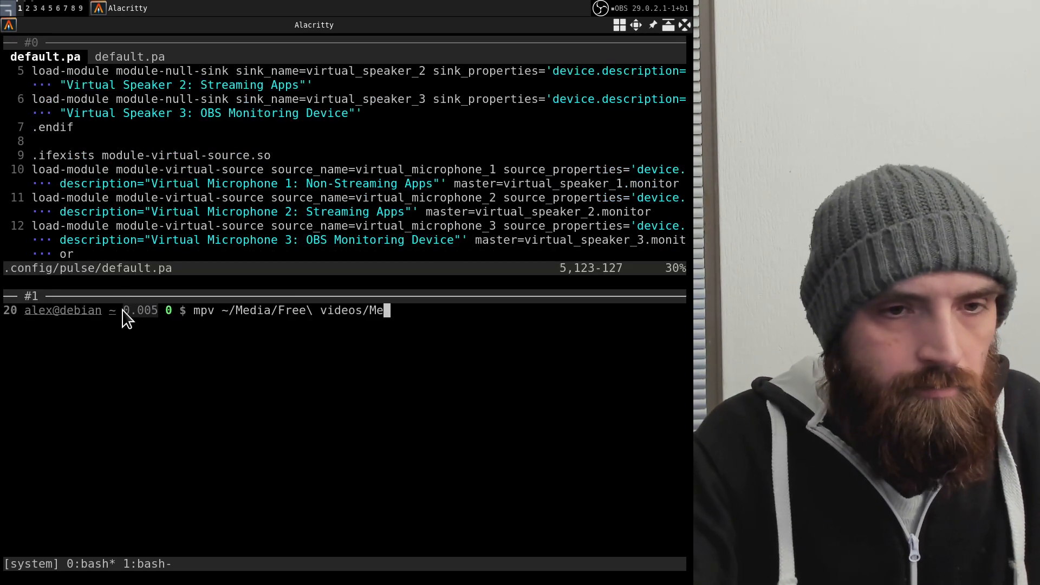
key(Return)
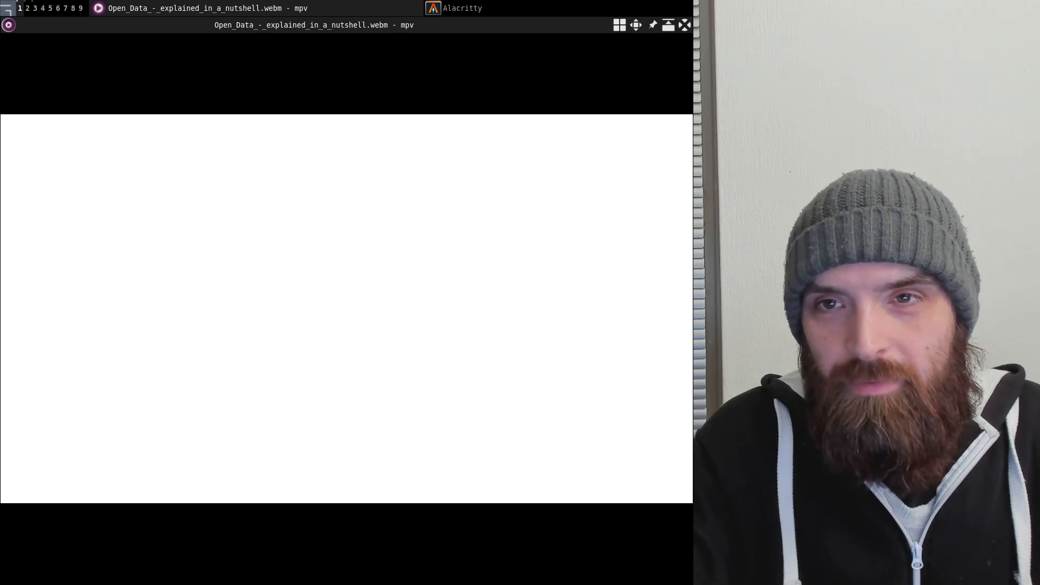
key(super+j)
key(super+ctrl+Return)
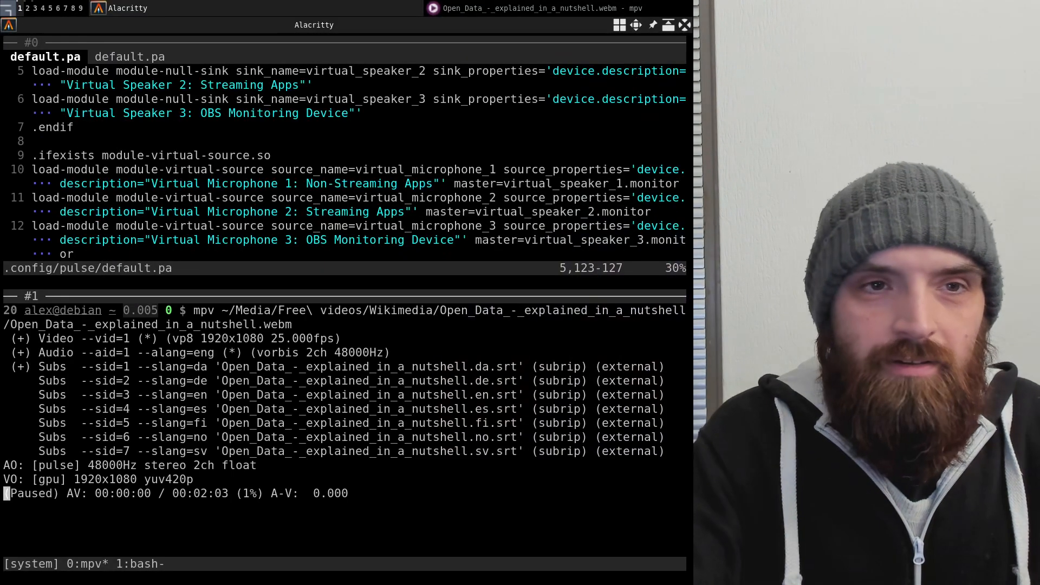
Open PulseAudio Volume Control and filter its playback streams to Applications.
scroll(382, 206, up, 2)
drag(204, 128, 269, 130)
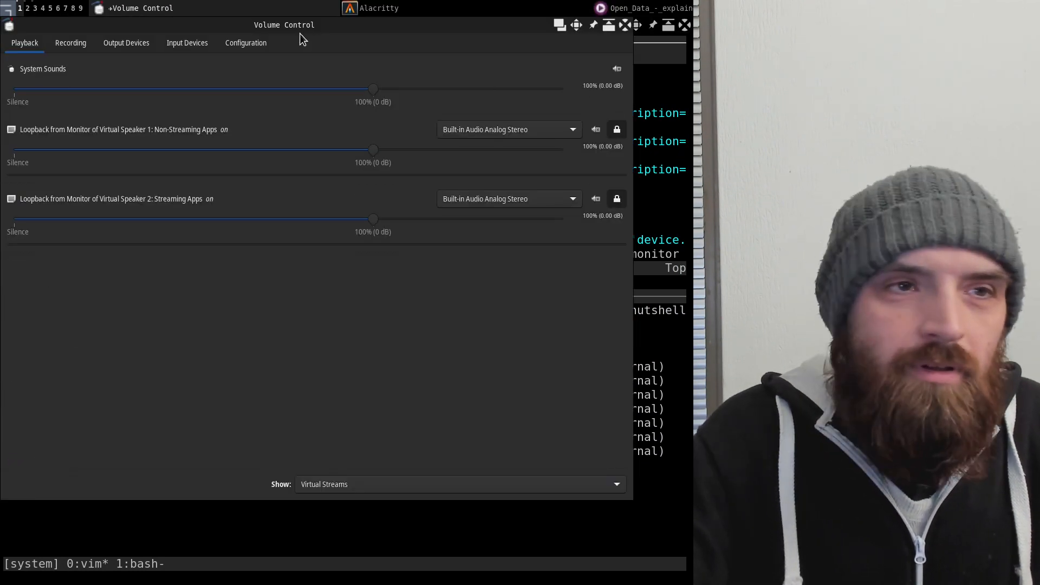
drag(298, 34, 302, 58)
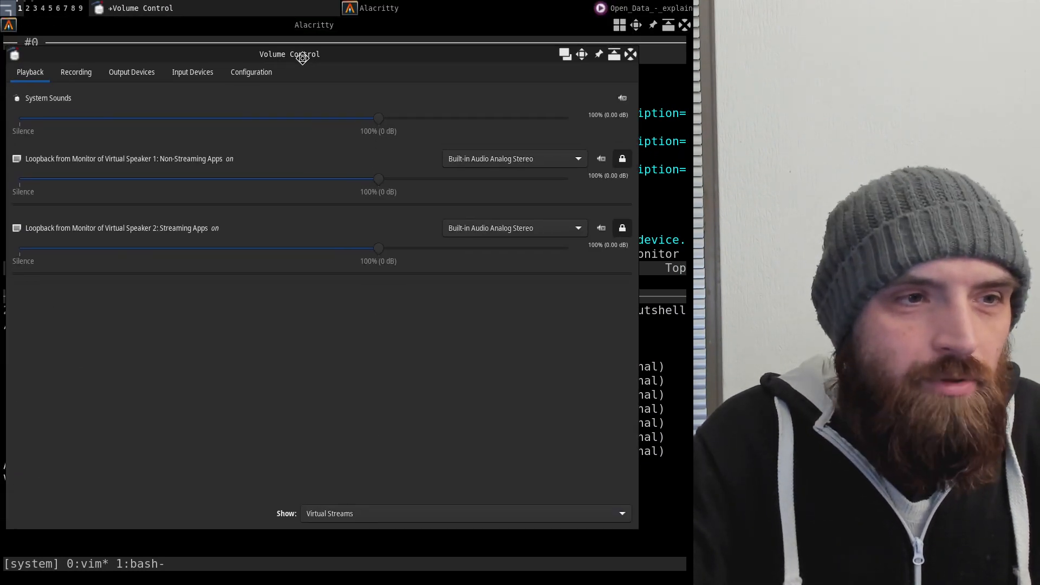
click(318, 516)
click(326, 482)
click(340, 512)
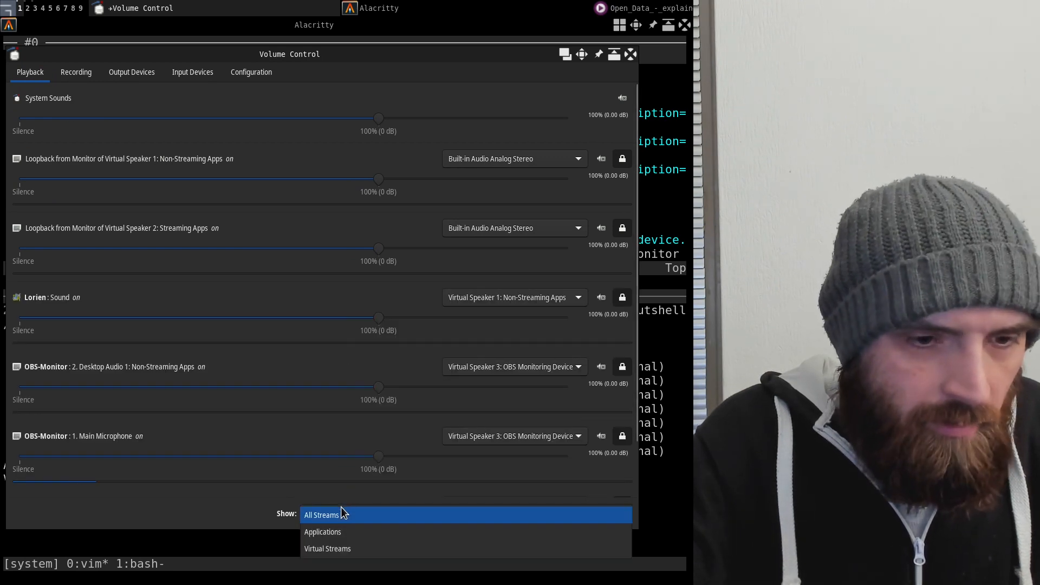
click(338, 535)
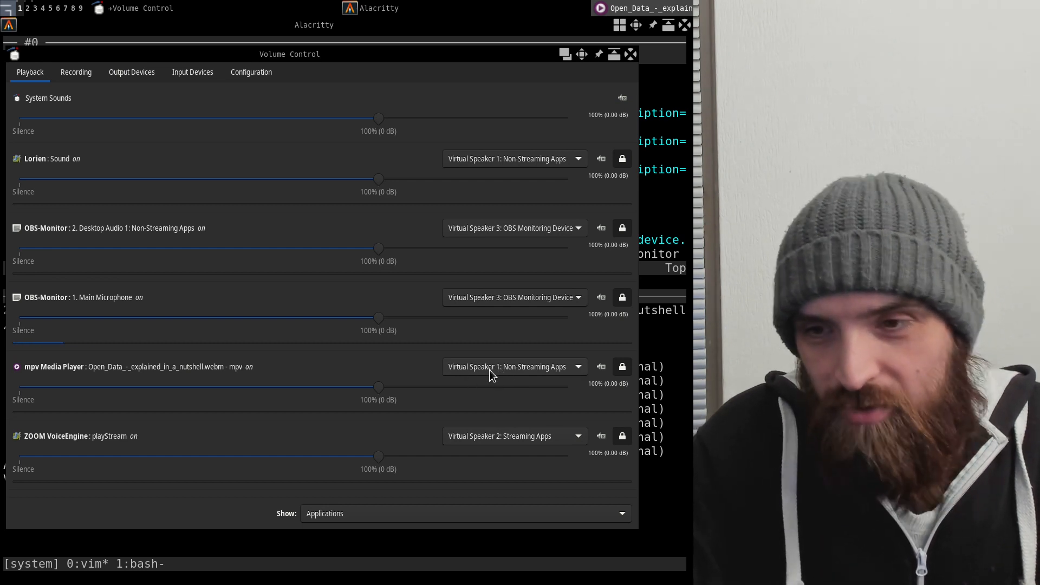
Examine the output devices offered for the mpv Media Player stream, and close Volume Control.
drag(371, 54, 394, 47)
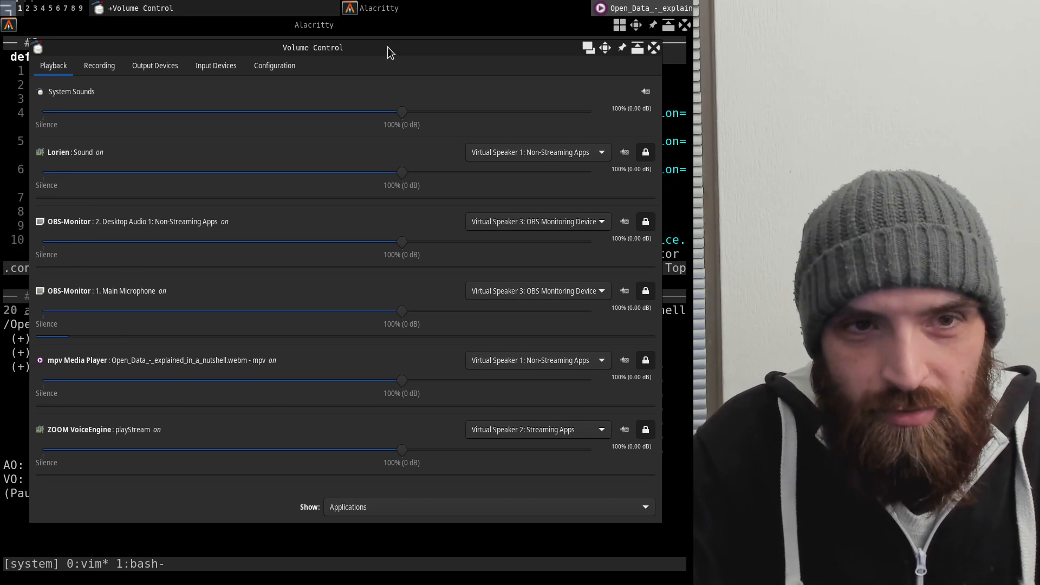
click(606, 429)
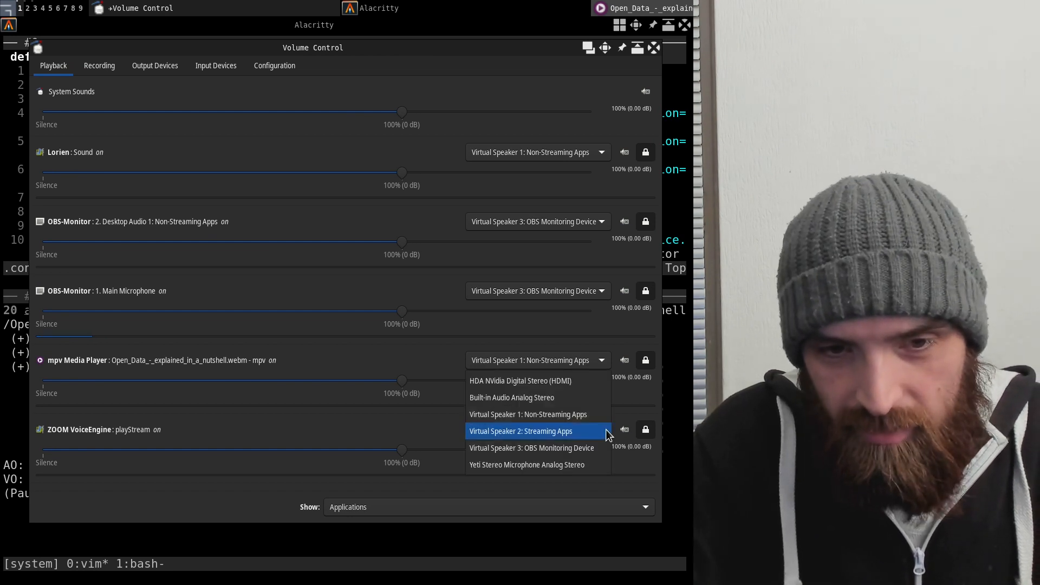
click(605, 431)
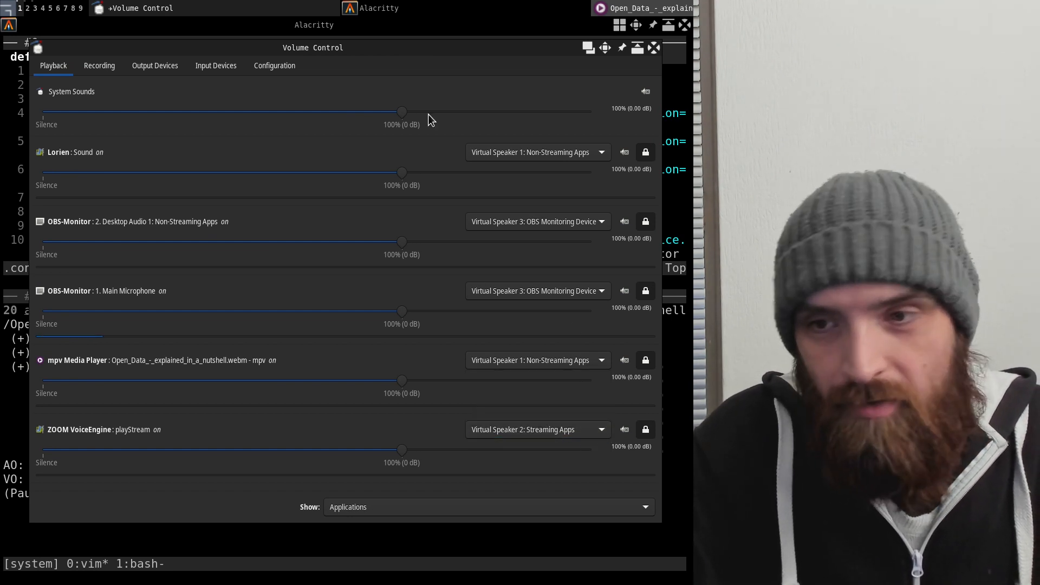
click(654, 49)
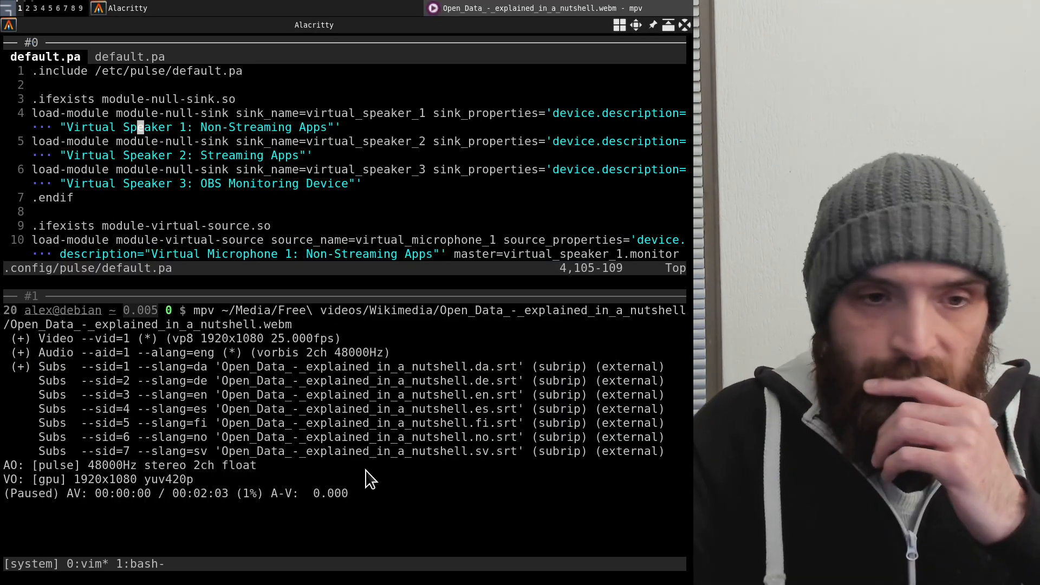
Quit the mpv video and switch to the audio.lorien diagram in Lorien.
click(665, 6)
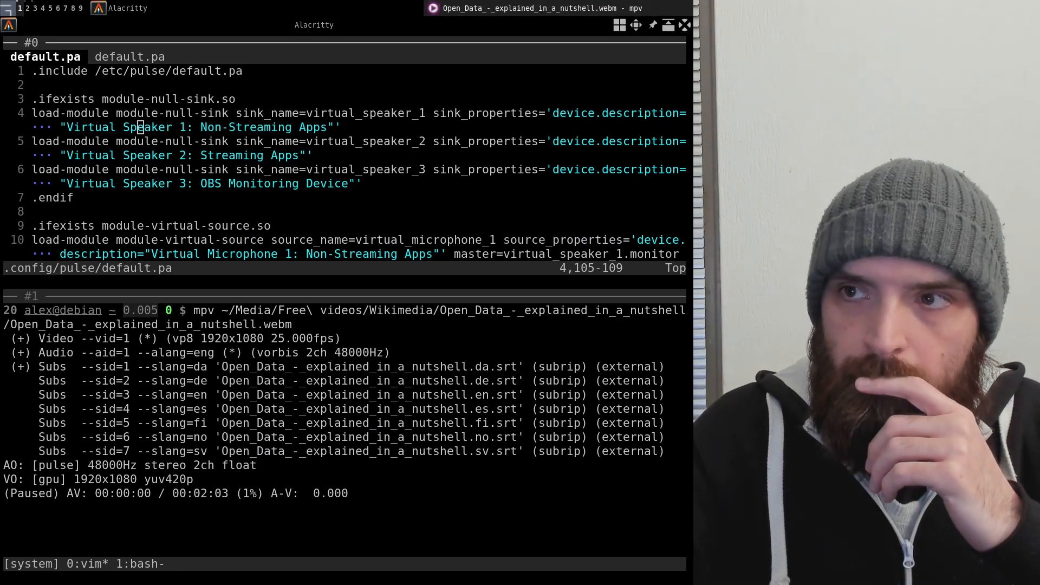
key(q)
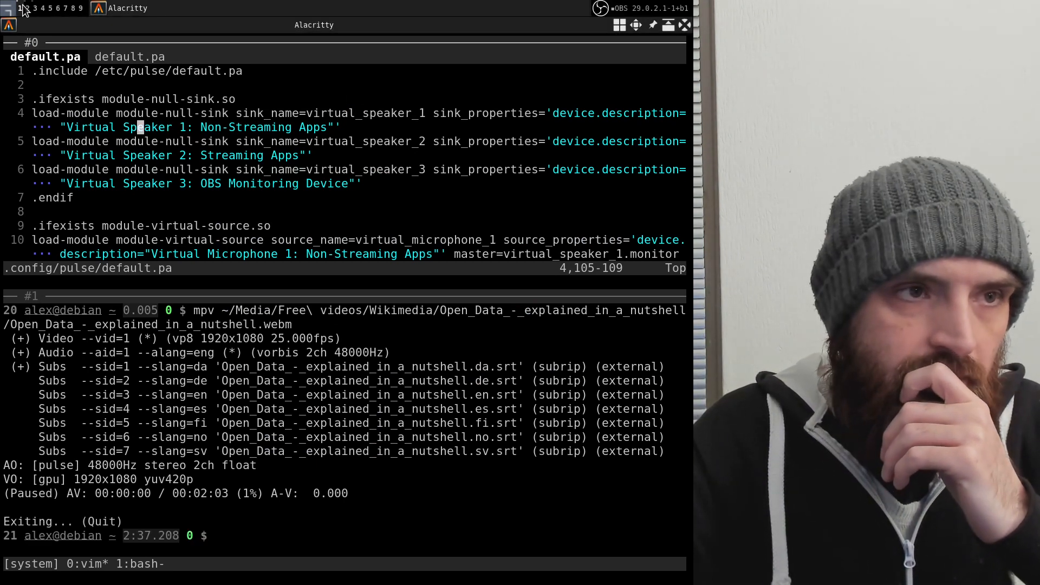
click(35, 8)
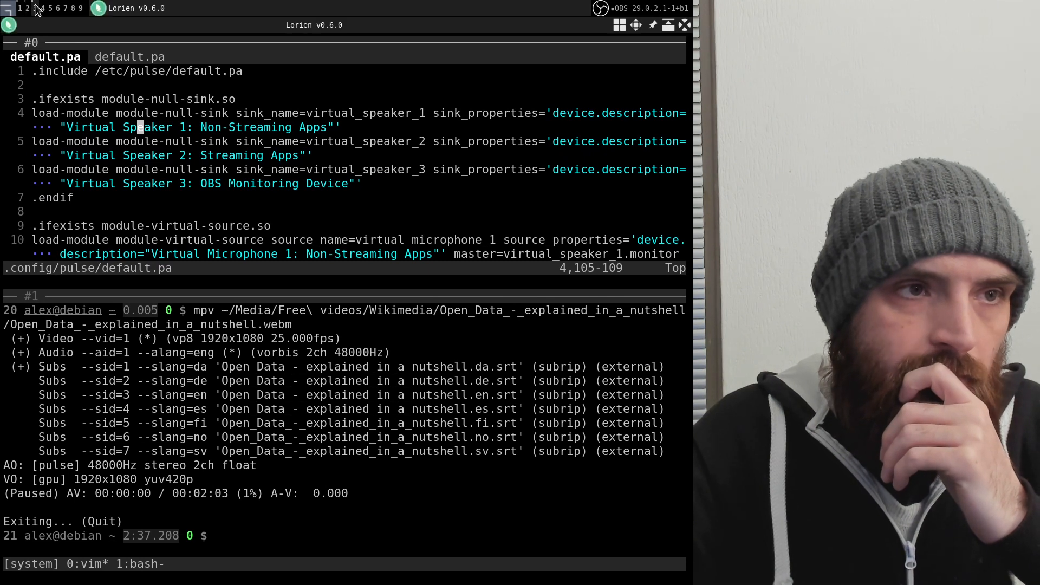
click(54, 45)
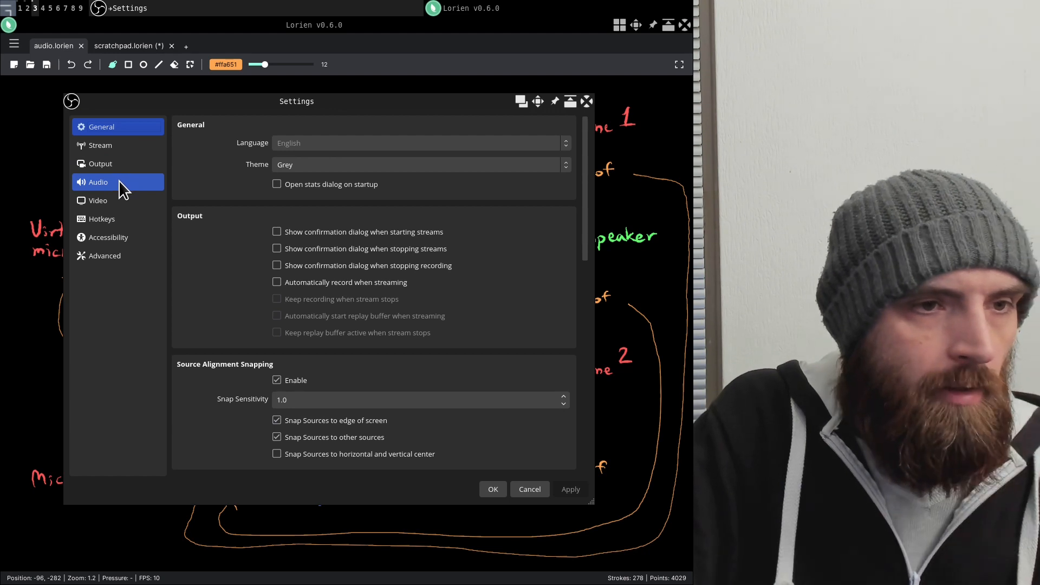
Examine the Monitoring Device choices in the OBS audio settings, keep Monitor of Virtual Speaker 3: OBS Monitoring Device, and cancel the settings.
click(120, 181)
drag(580, 243, 573, 341)
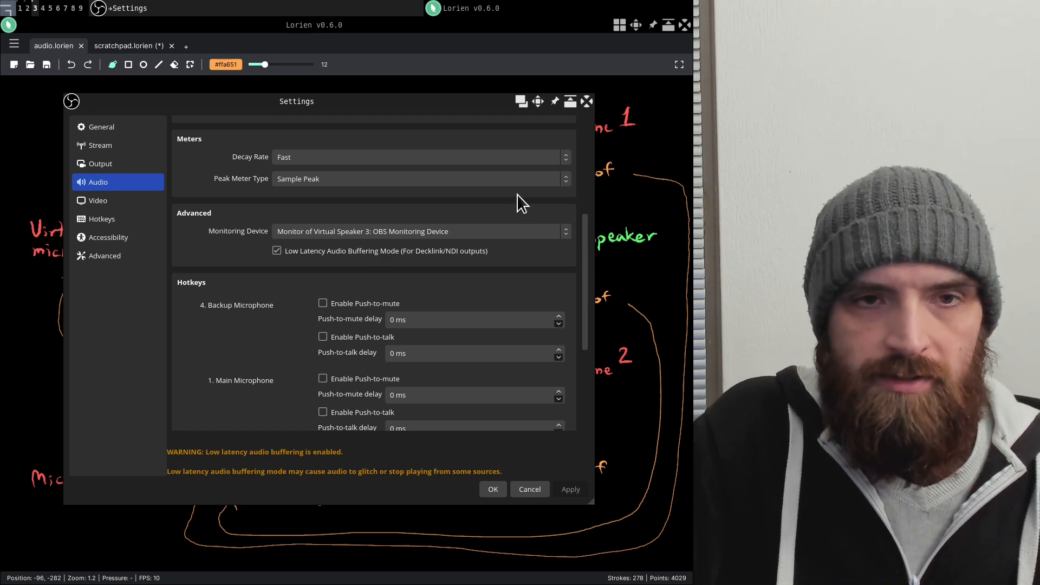
drag(405, 105, 374, 94)
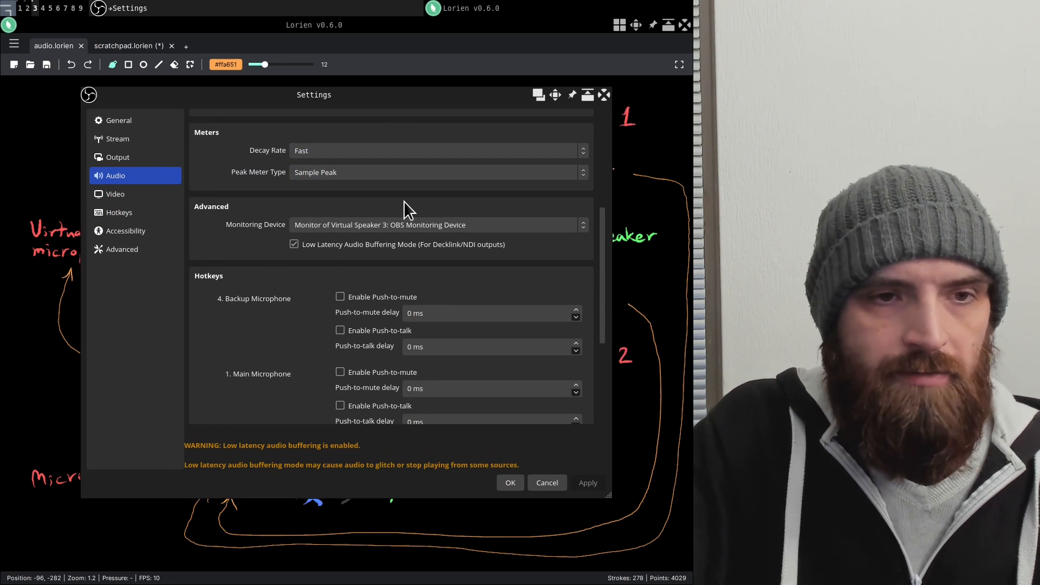
click(448, 224)
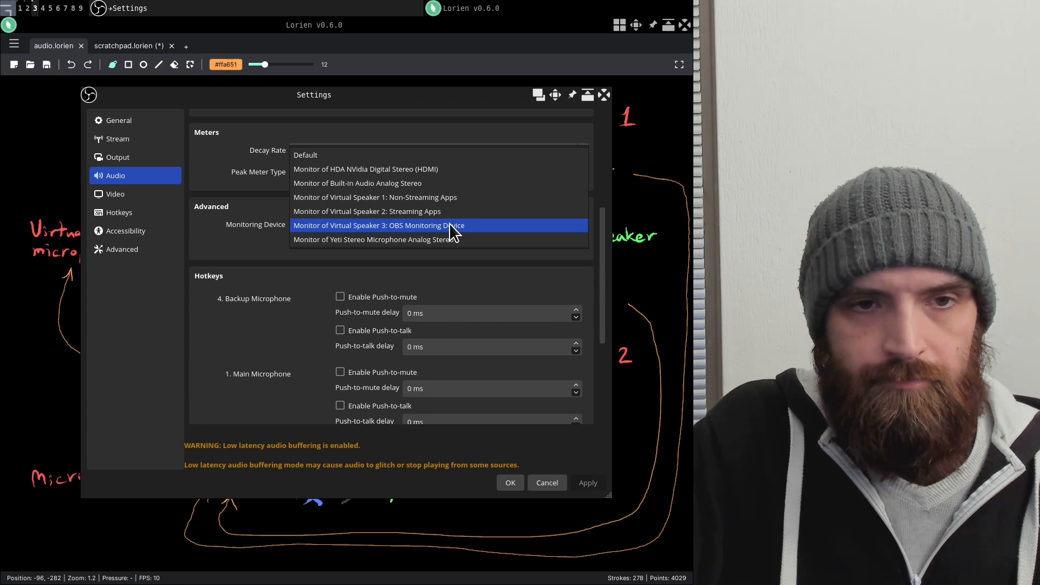
click(448, 225)
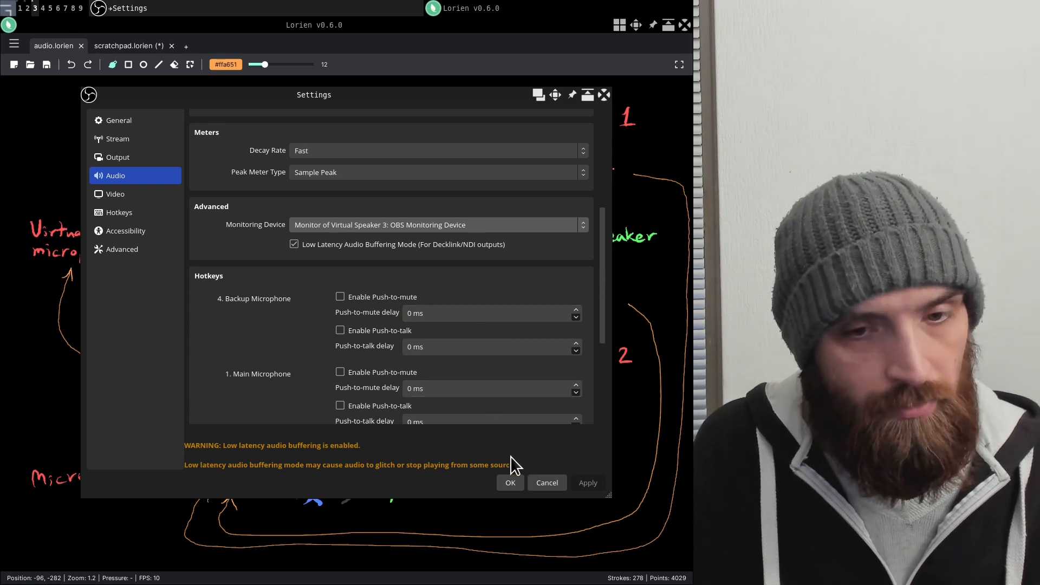
click(546, 482)
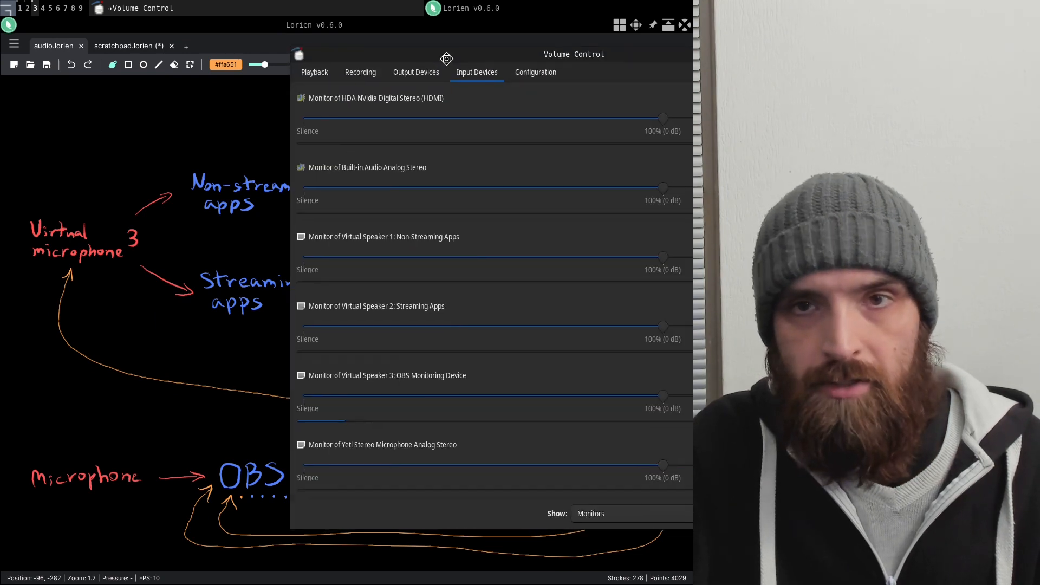
Compare the virtual speakers among the output devices with their monitors among the input devices in Volume Control, and close it.
click(157, 64)
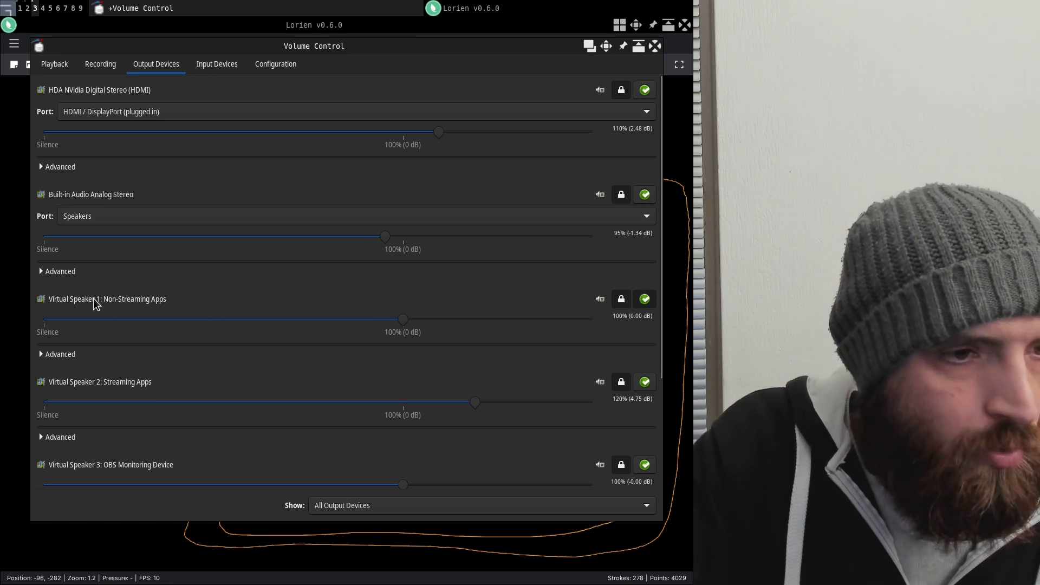
drag(183, 43, 660, 68)
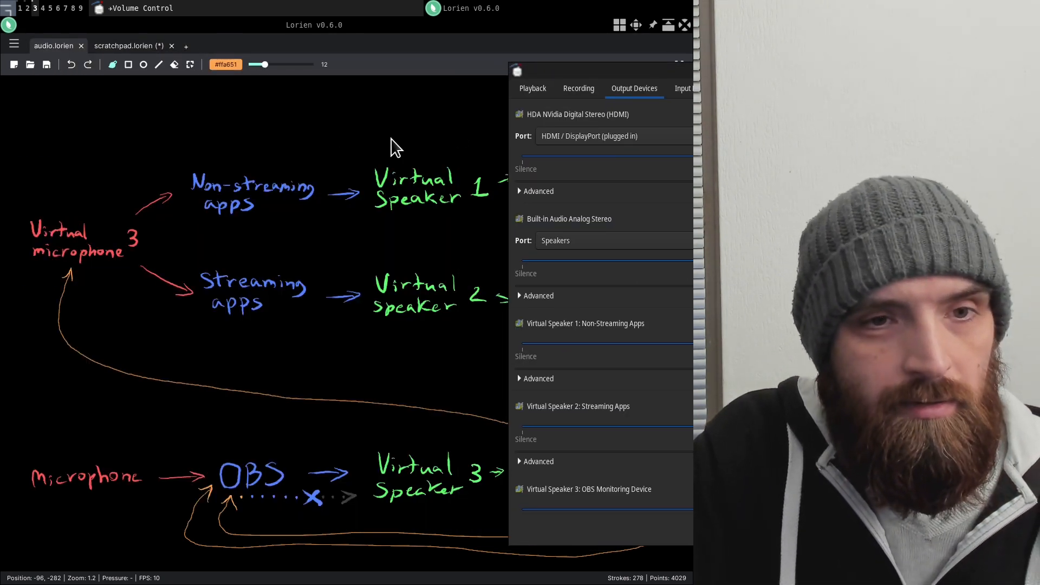
drag(885, 71, 392, 31)
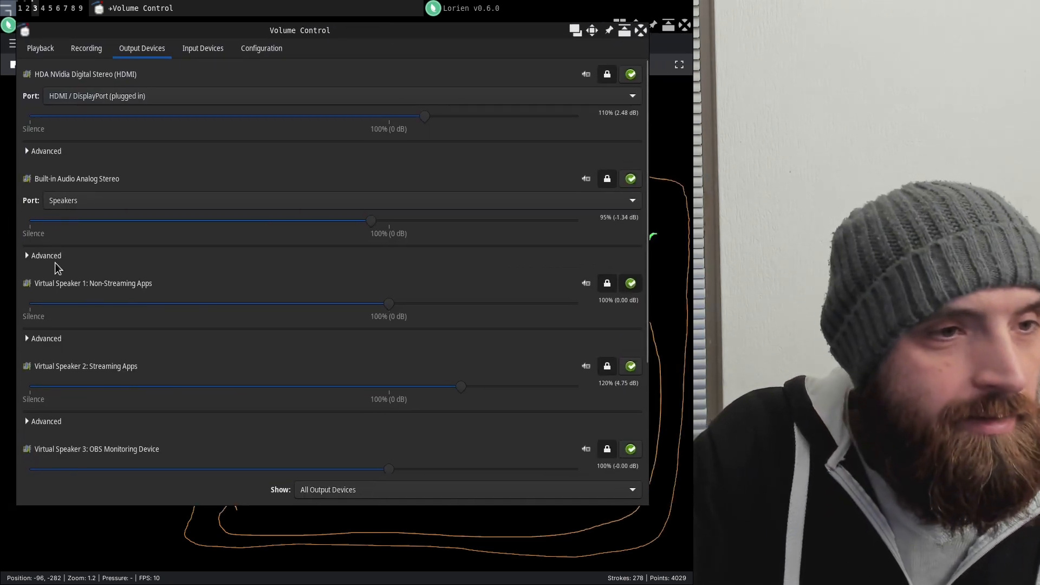
click(201, 49)
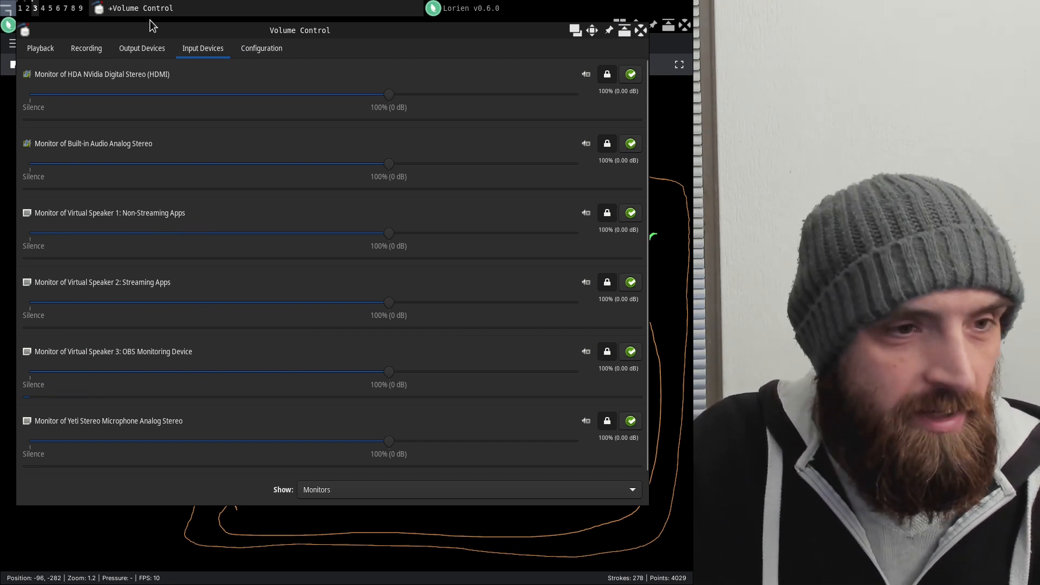
click(139, 50)
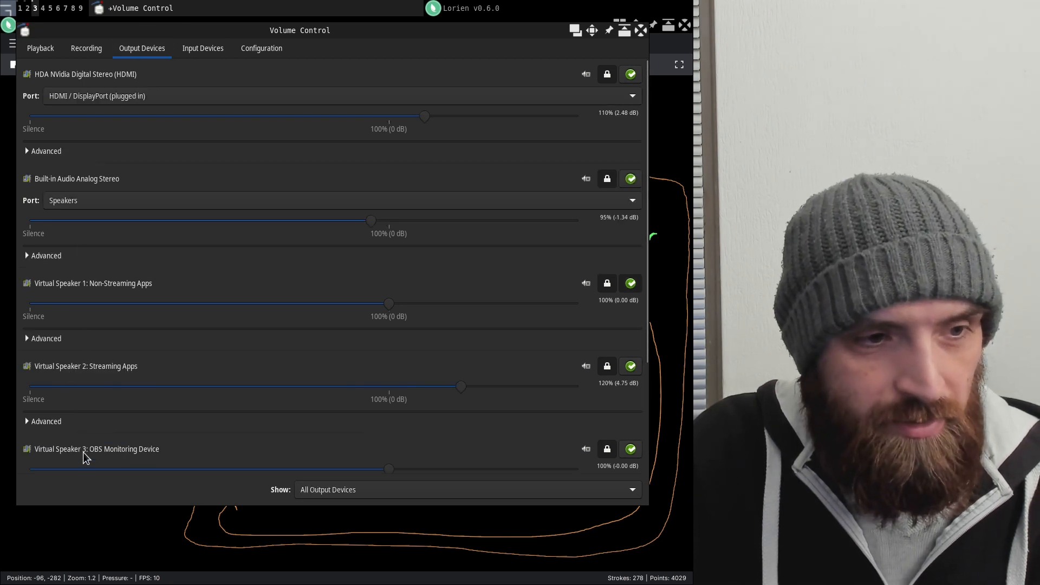
click(644, 34)
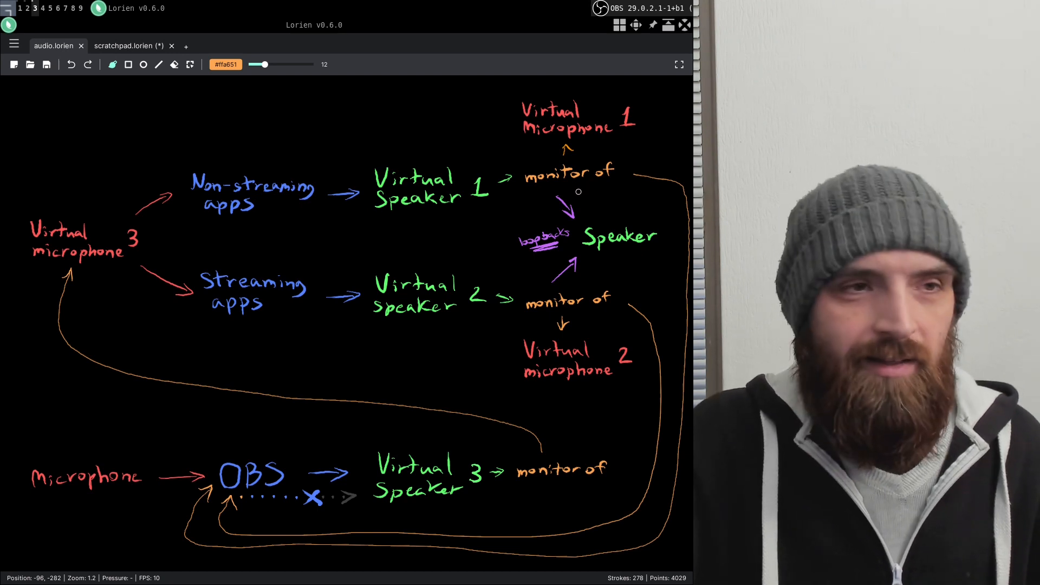
Check the audio.lorien routing diagram once more and return to default.pa in Alacritty.
key(super+1)
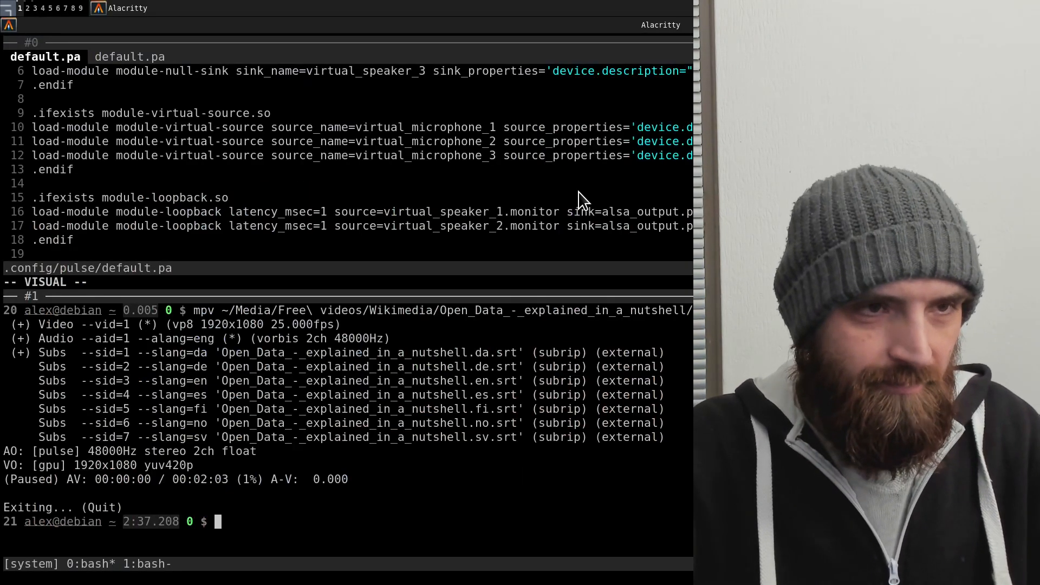
key(super+2)
key(super+3)
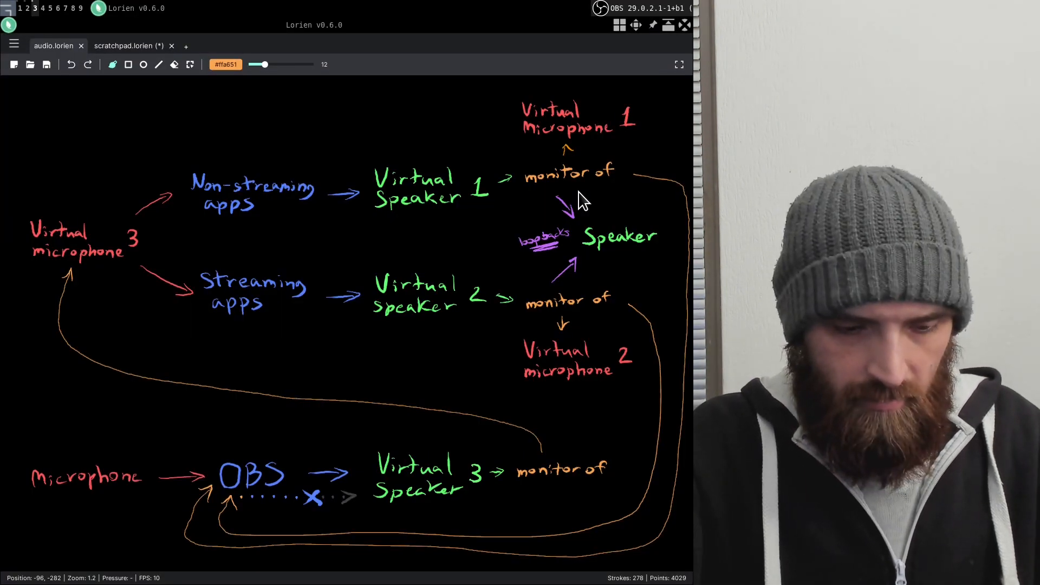
key(super+1)
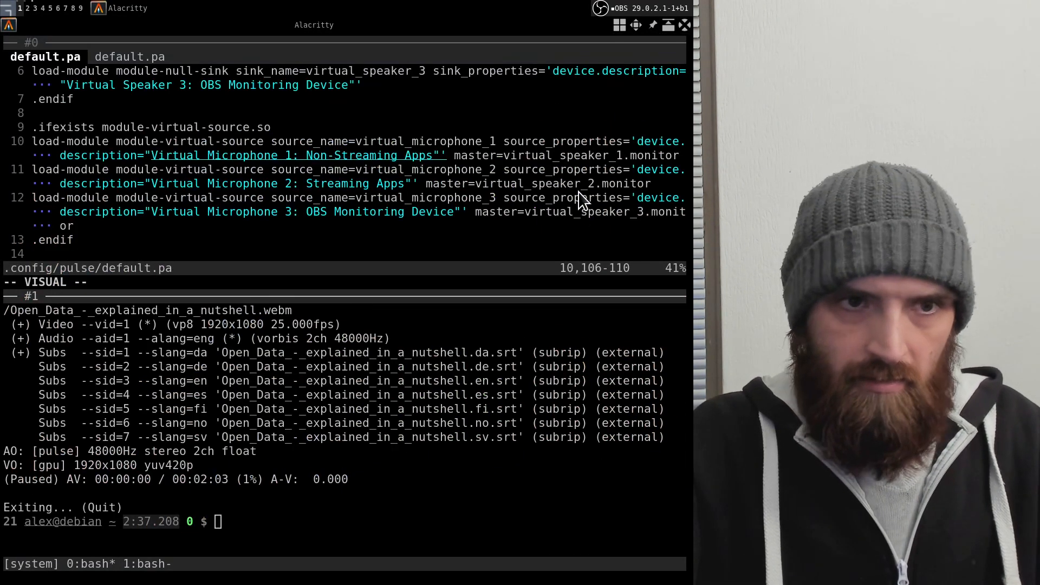
Enlarge the default.pa pane to fill the terminal and highlight the virtual_microphone_1 and virtual_microphone_2 lines.
click(470, 130)
key(ctrl+b)
key(z)
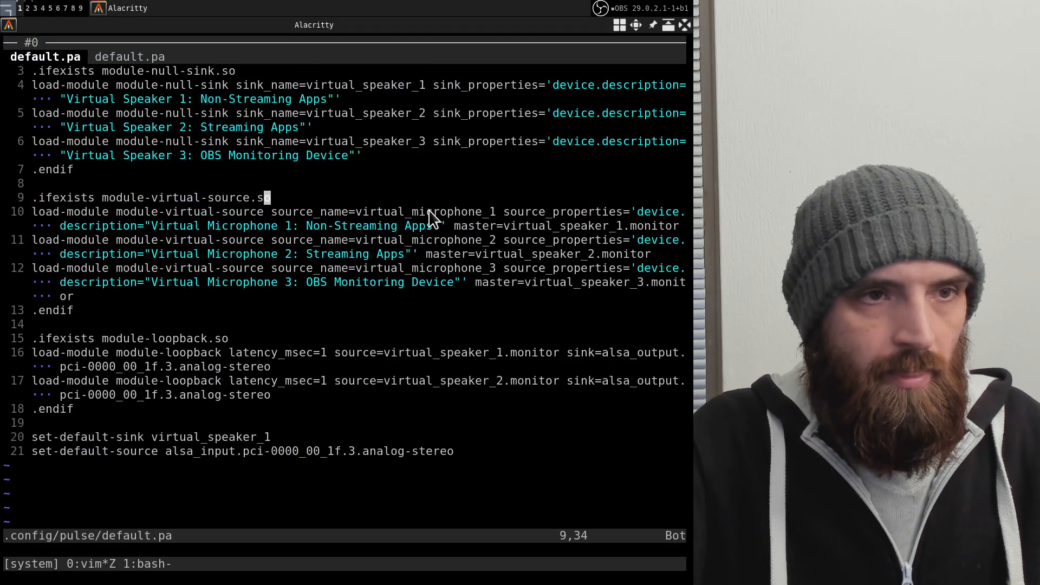
scroll(434, 217, up, 1)
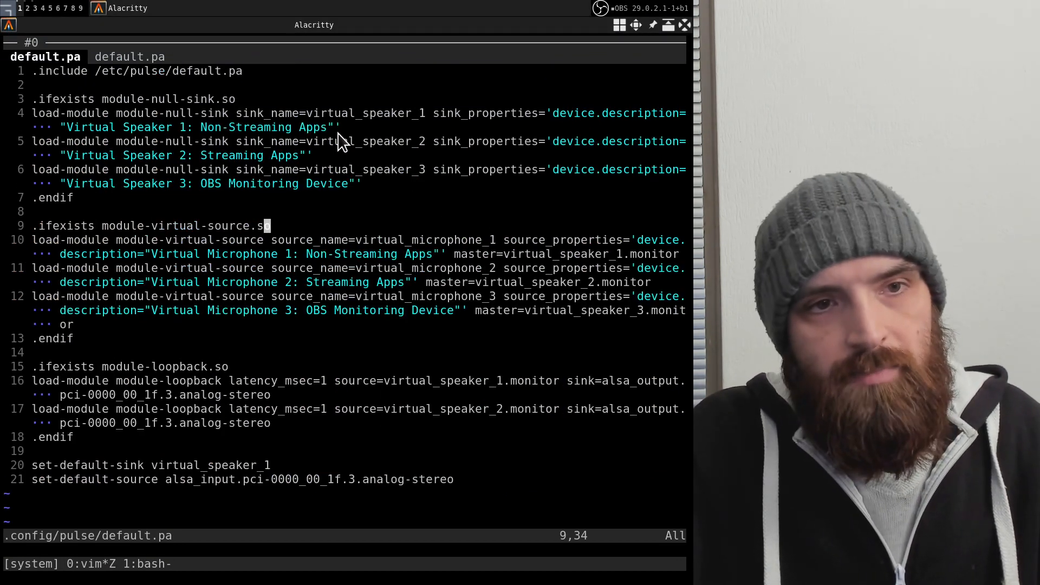
click(337, 113)
click(350, 239)
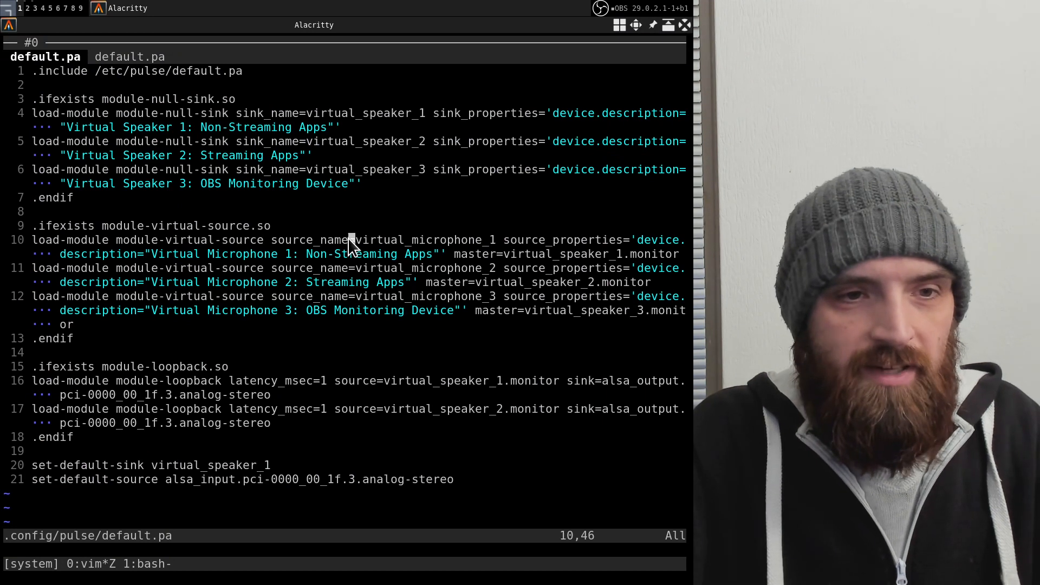
key(shift+v)
key(j)
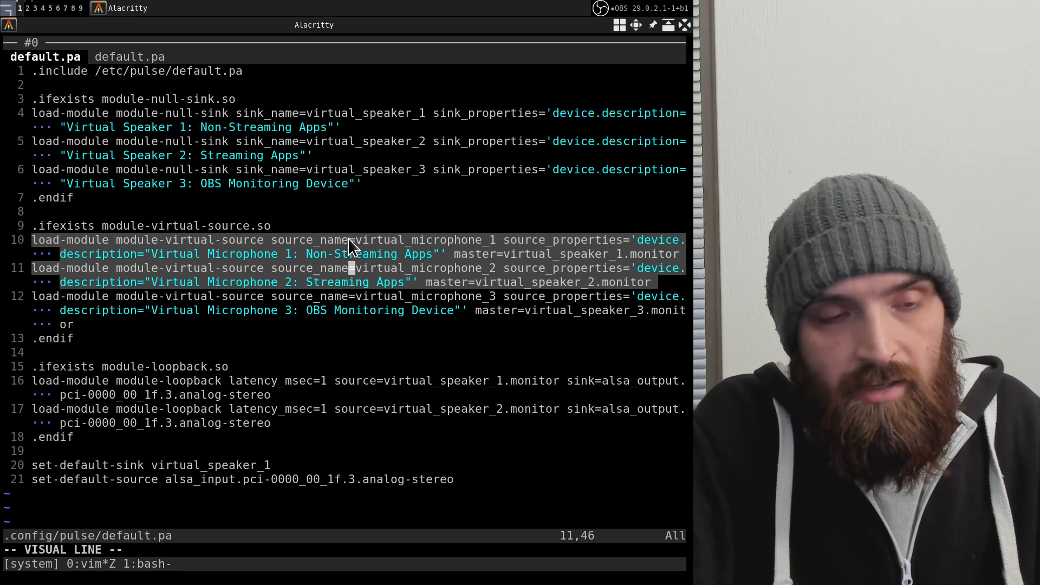
Highlight the virtual_microphone_3 line in default.pa and clear the selection.
key(Escape)
key(j)
key(j)
key(j)
key(k)
key(k)
key(shift+v)
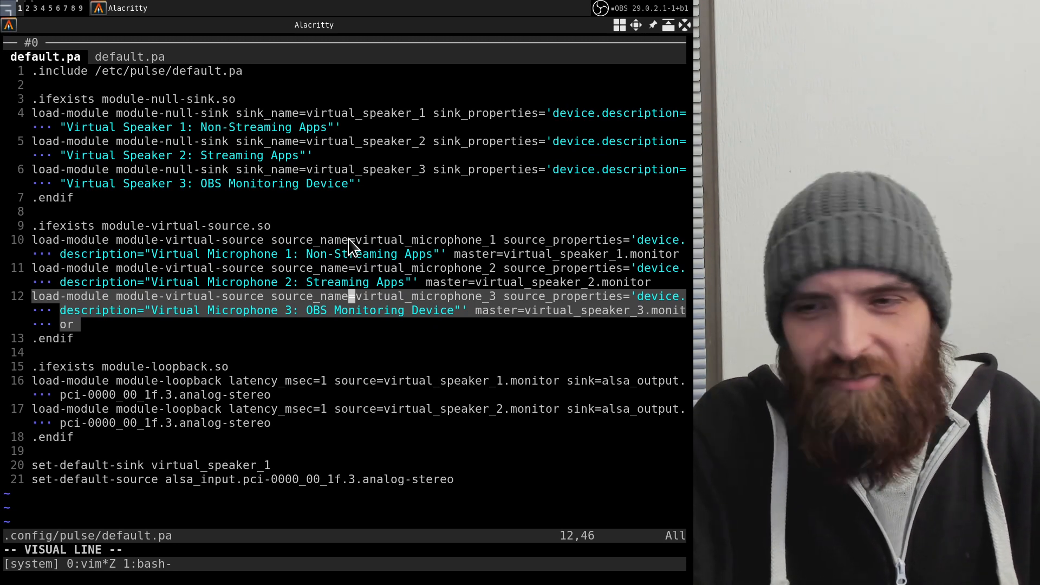
key(Escape)
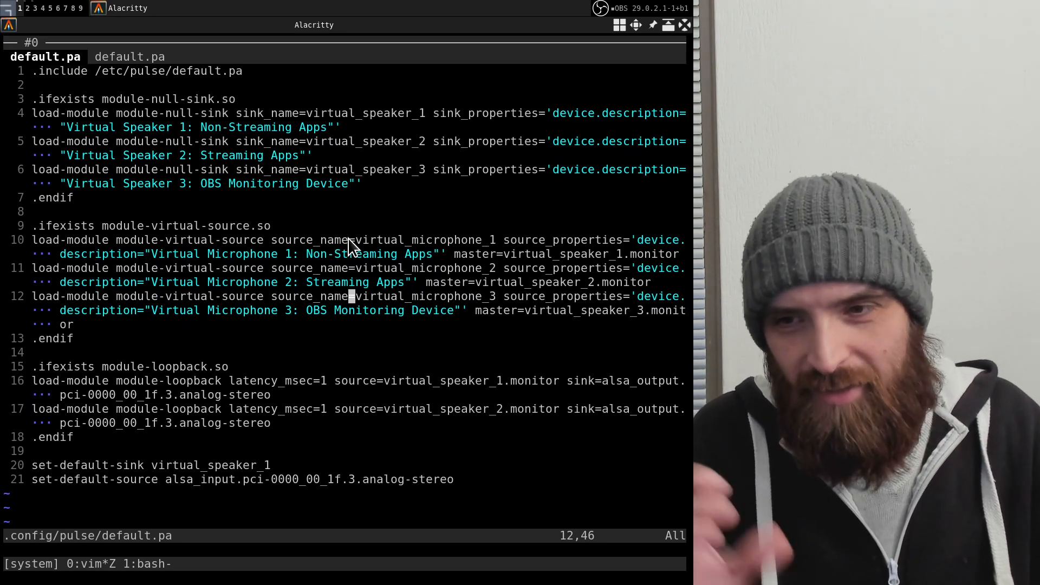
Switch to the audio.lorien diagram, review the OBS audio settings over it, and close the settings.
key(super+3)
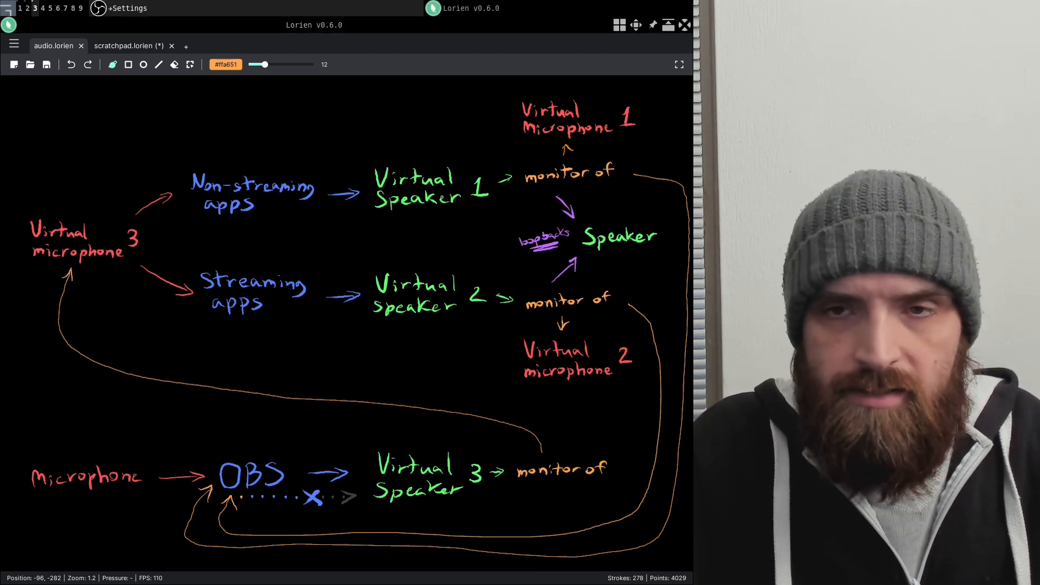
mouse_move(692, 84)
mouse_down()
mouse_move(154, 126)
mouse_move(251, 103)
mouse_move(324, 105)
mouse_up()
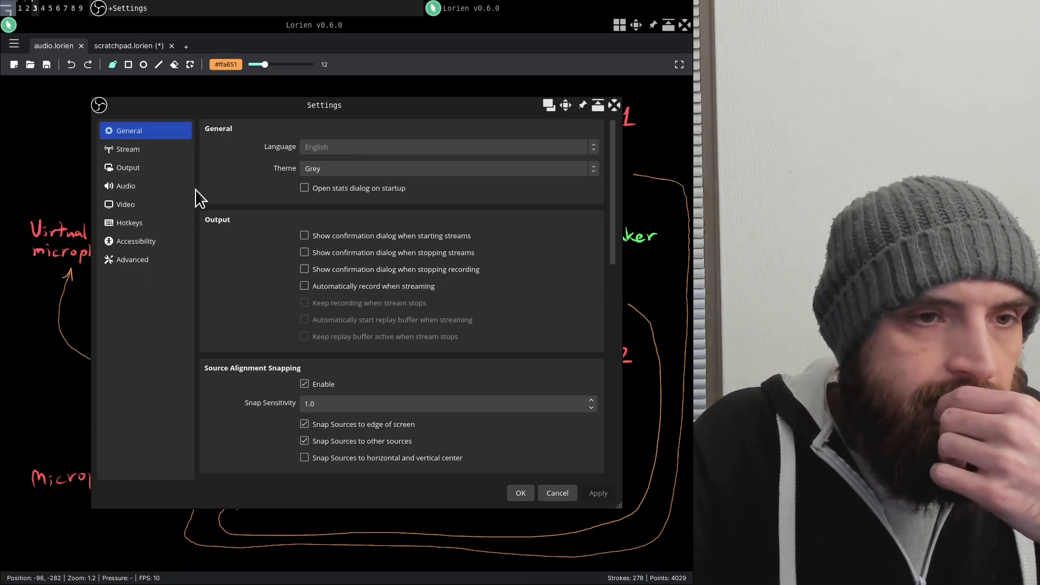
click(156, 184)
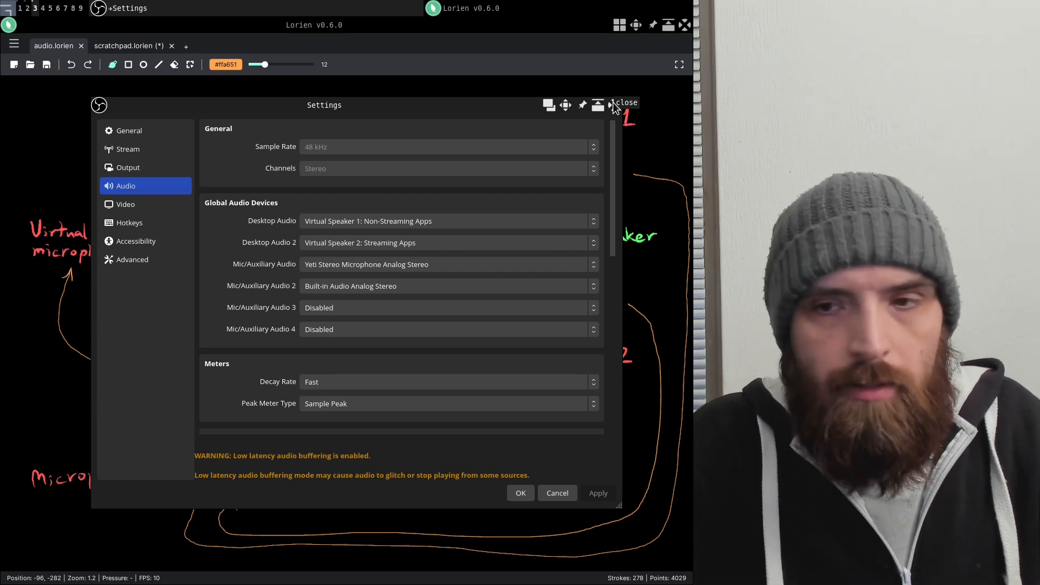
click(612, 102)
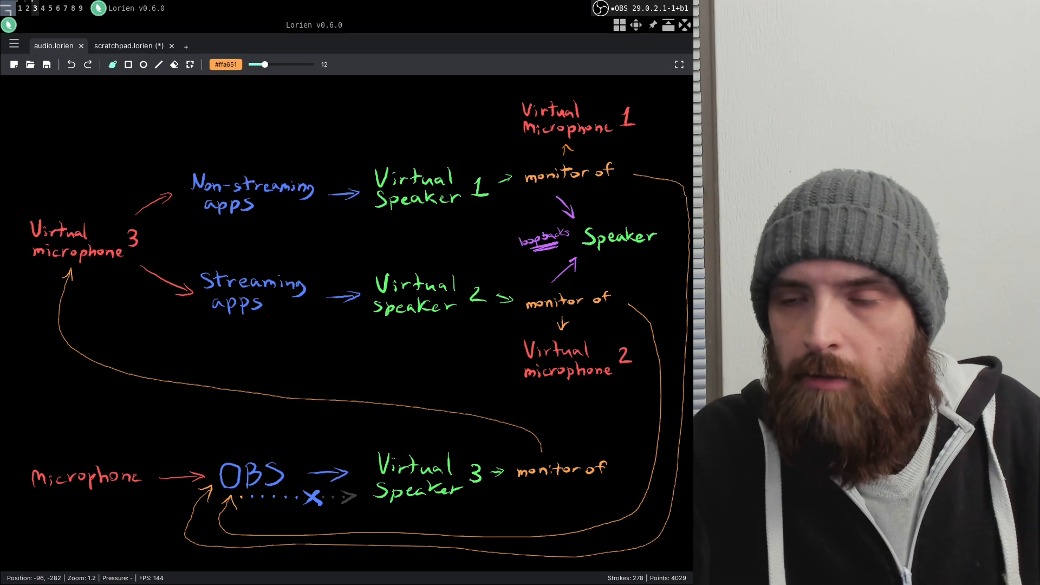
Disable the preview in OBS and inspect the Desktop Audio device choices, keeping Virtual Speaker 1: Non-Streaming Apps.
key(alt+Tab)
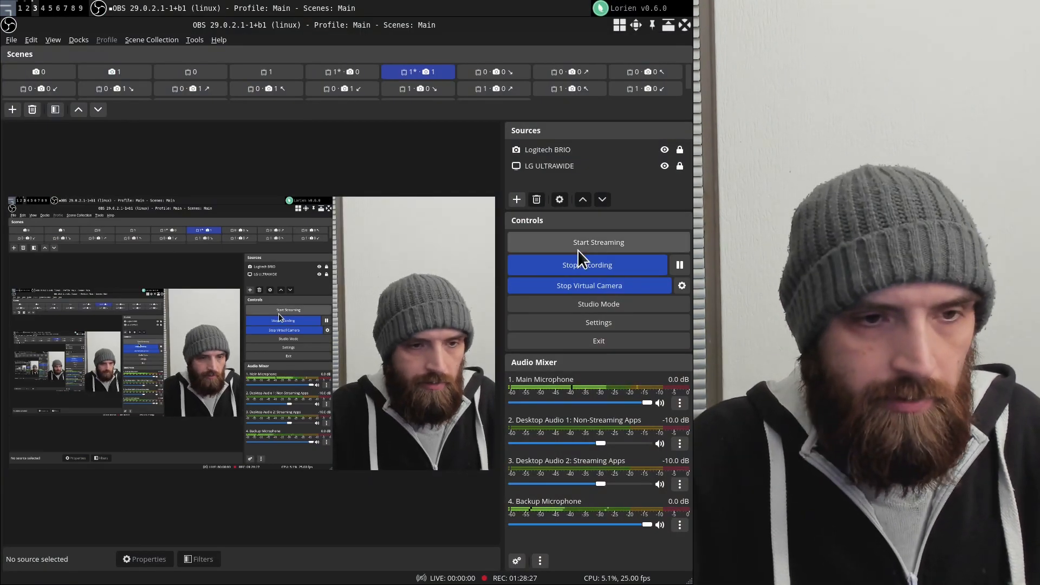
key(ctrl+p)
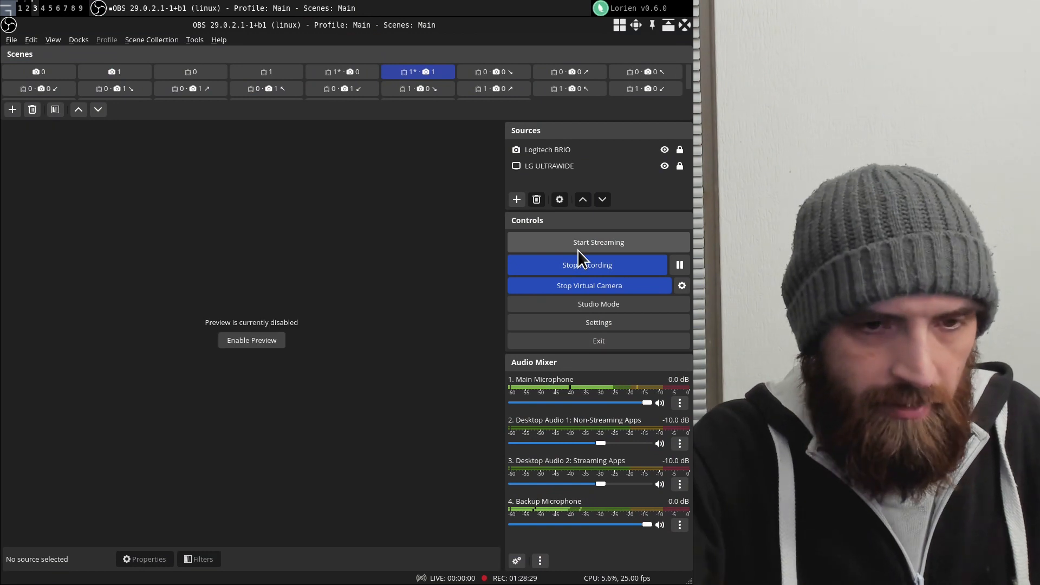
click(567, 314)
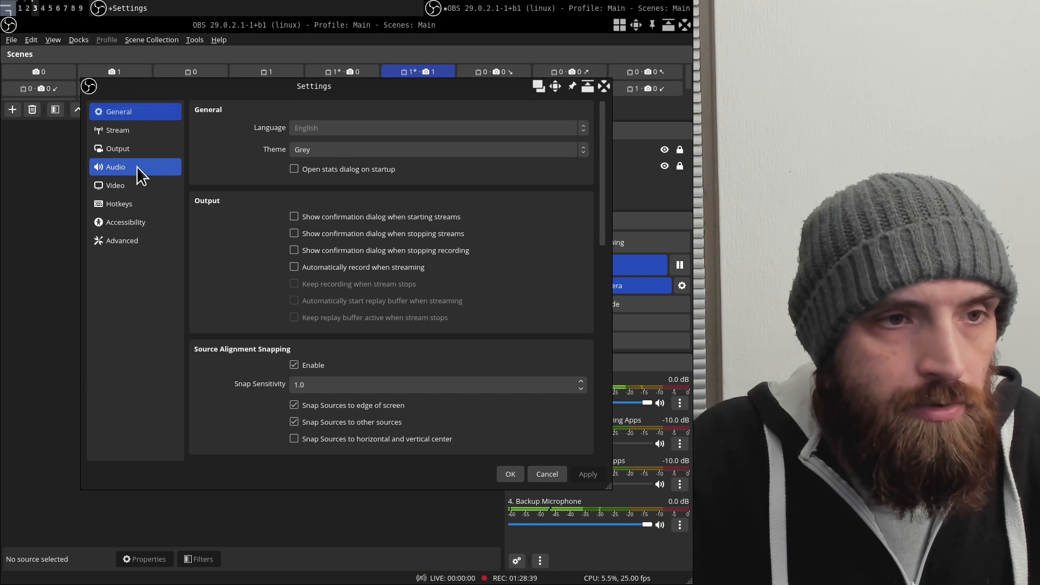
drag(397, 84, 310, 60)
click(50, 143)
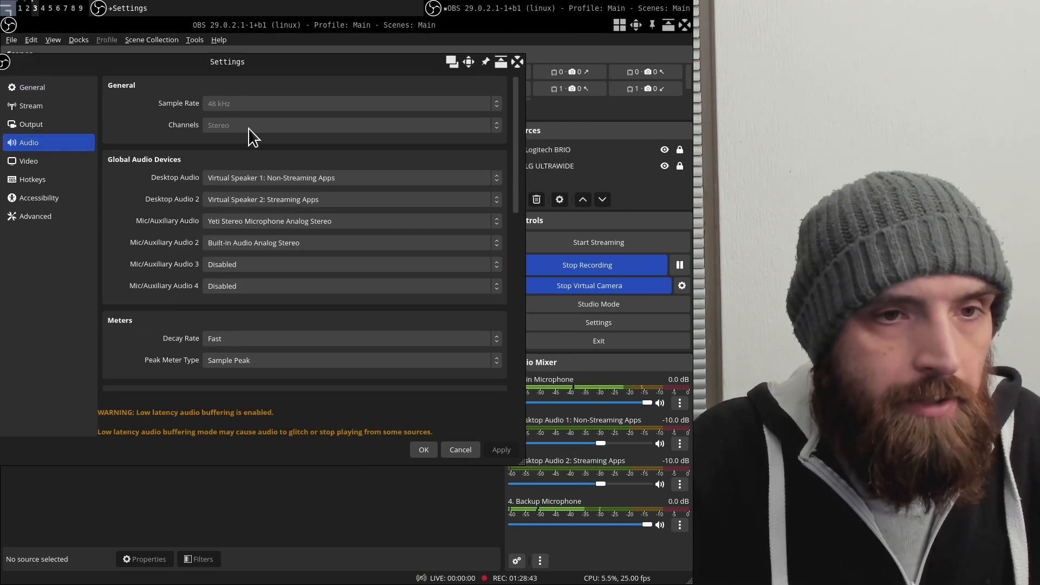
click(219, 181)
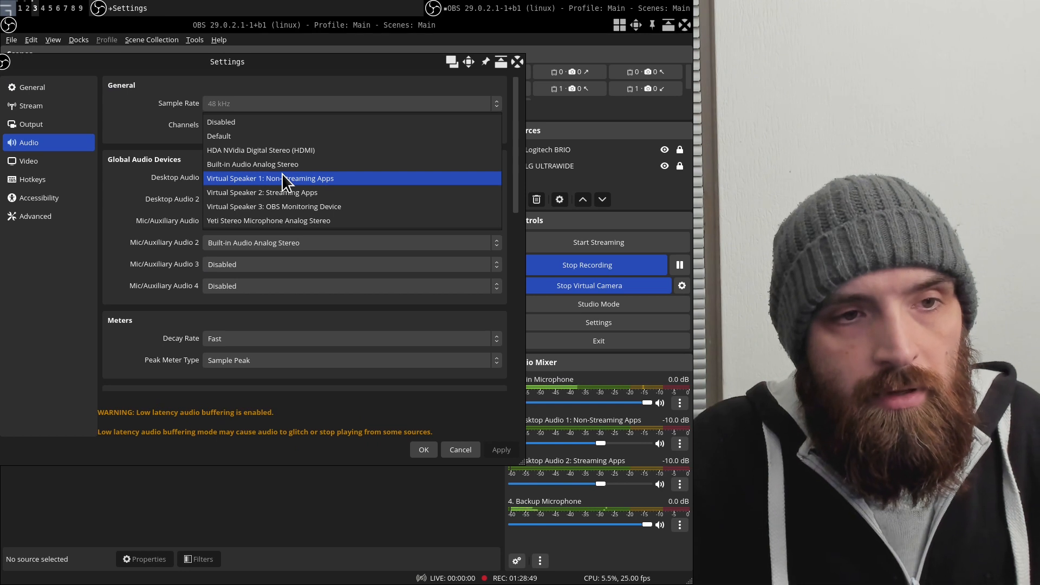
click(281, 178)
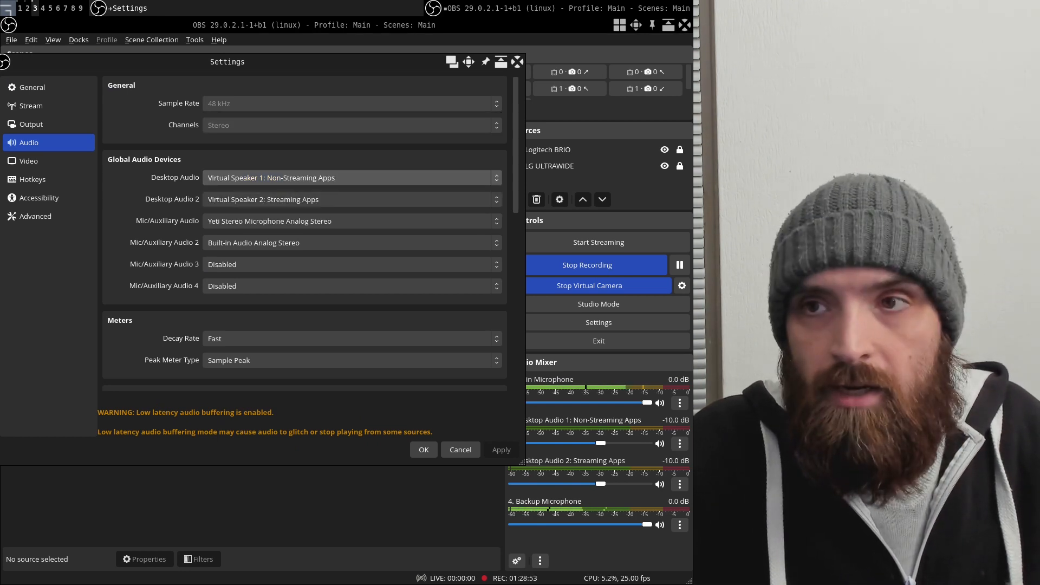
Compare the output devices with the monitor sources among the input devices in Volume Control and close it.
key(super+v)
drag(704, 25, 67, 52)
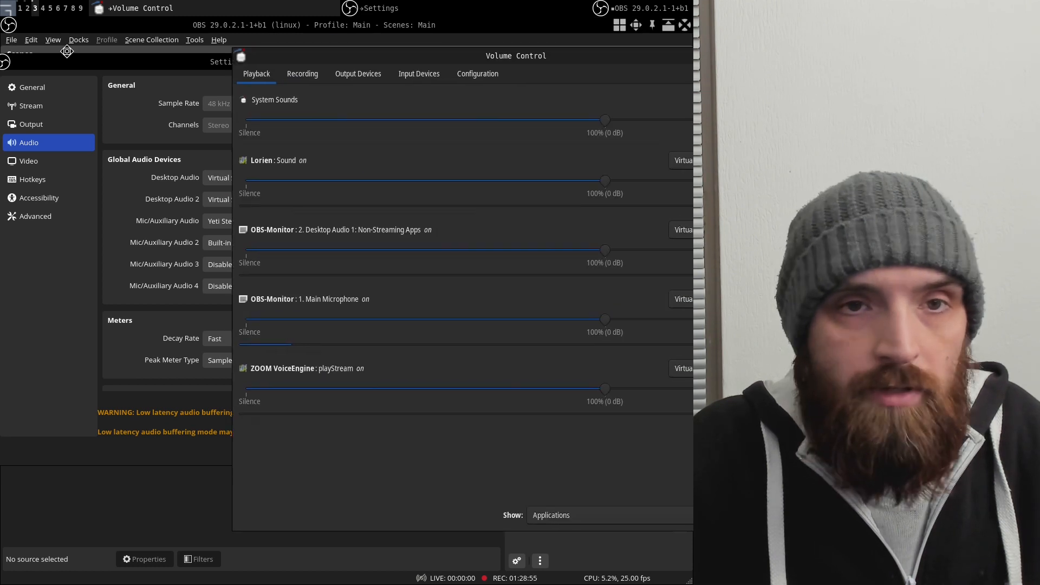
click(172, 65)
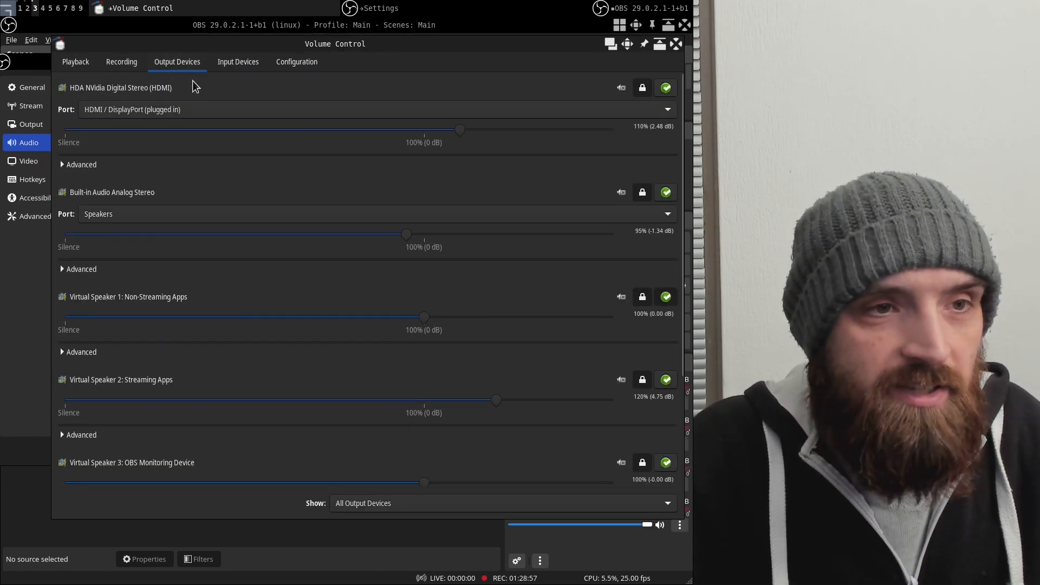
click(234, 64)
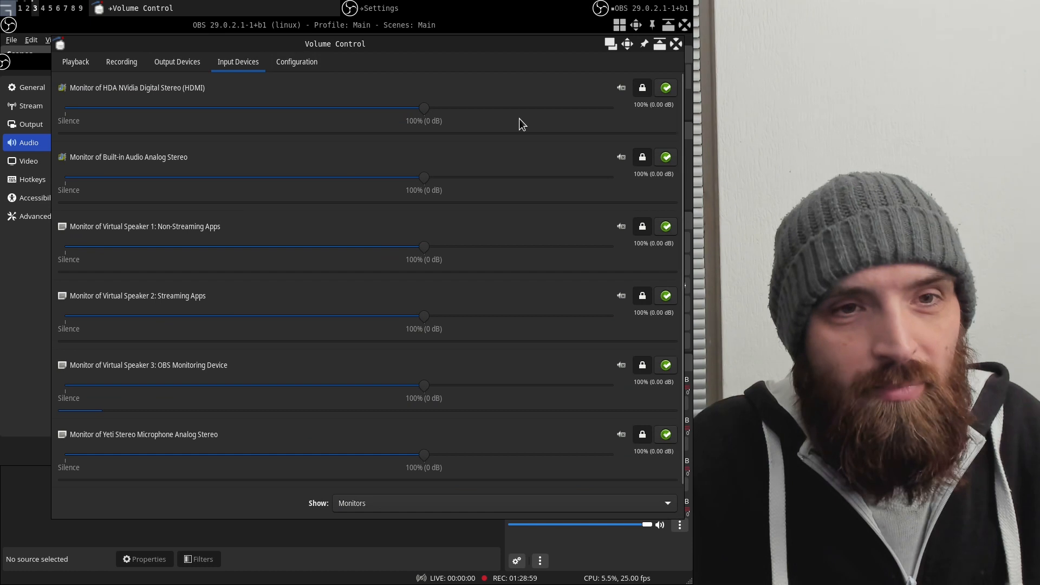
click(676, 45)
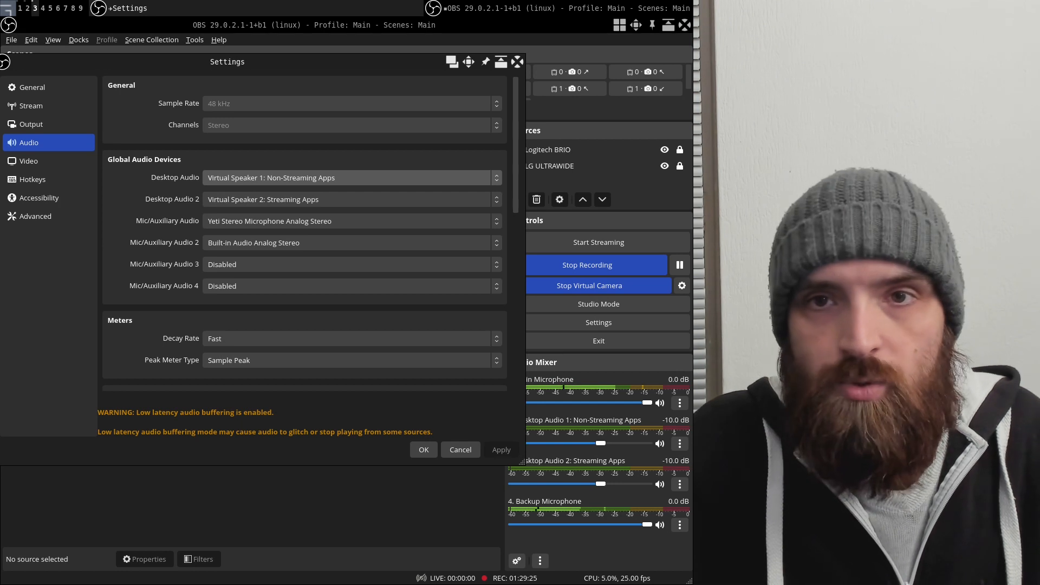
Bring the OBS audio settings over the Lorien diagram, review the Monitoring Device setting, and return to the diagram.
key(alt+Tab)
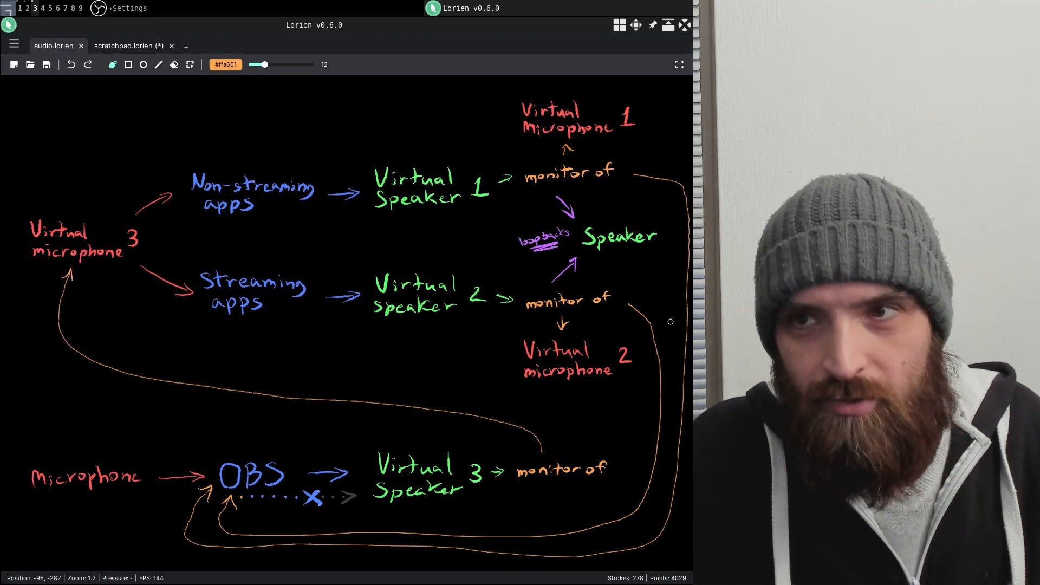
click(383, 6)
drag(304, 57, 336, 67)
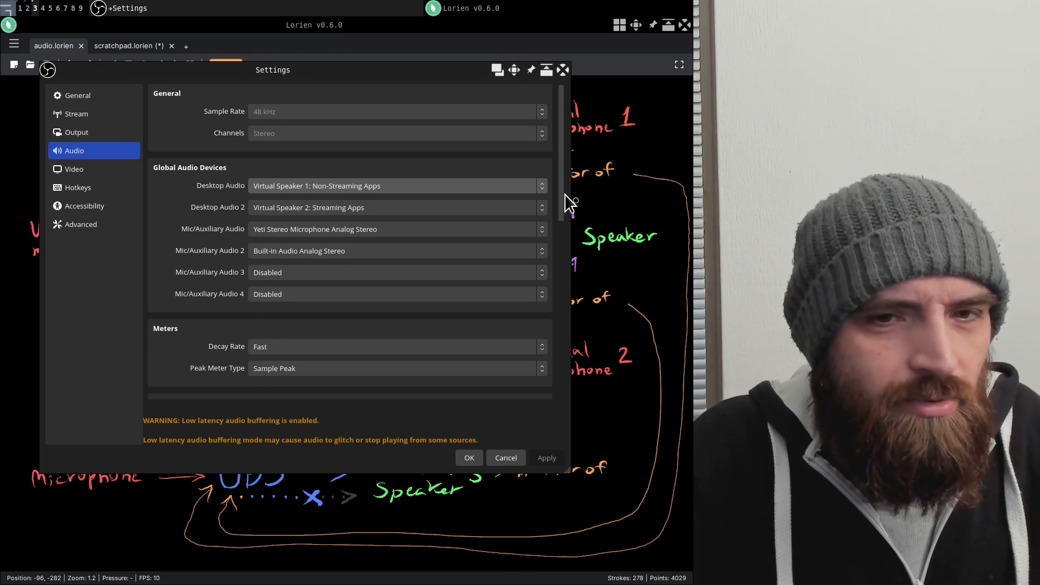
drag(561, 209, 576, 312)
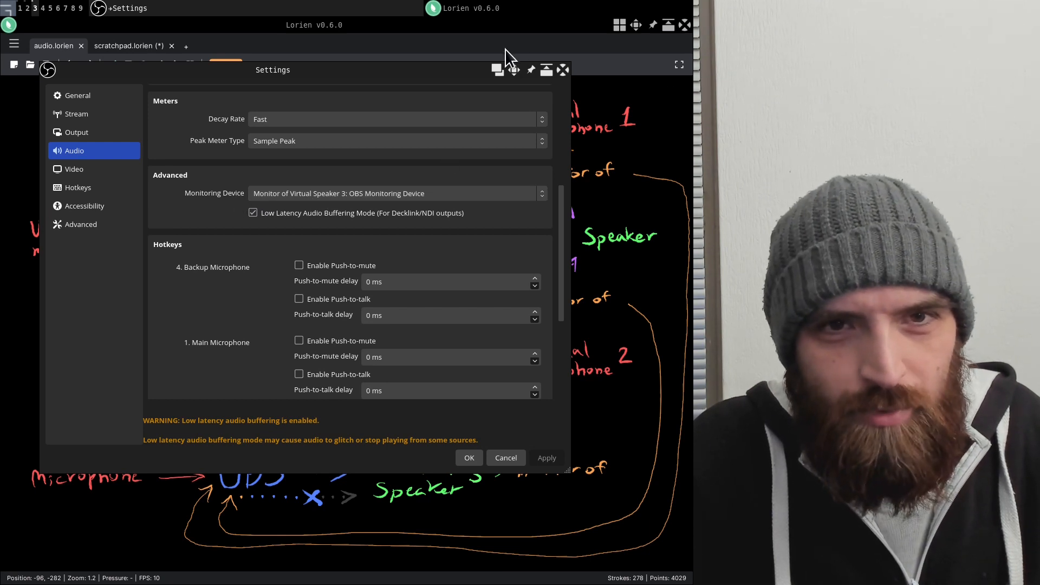
click(476, 34)
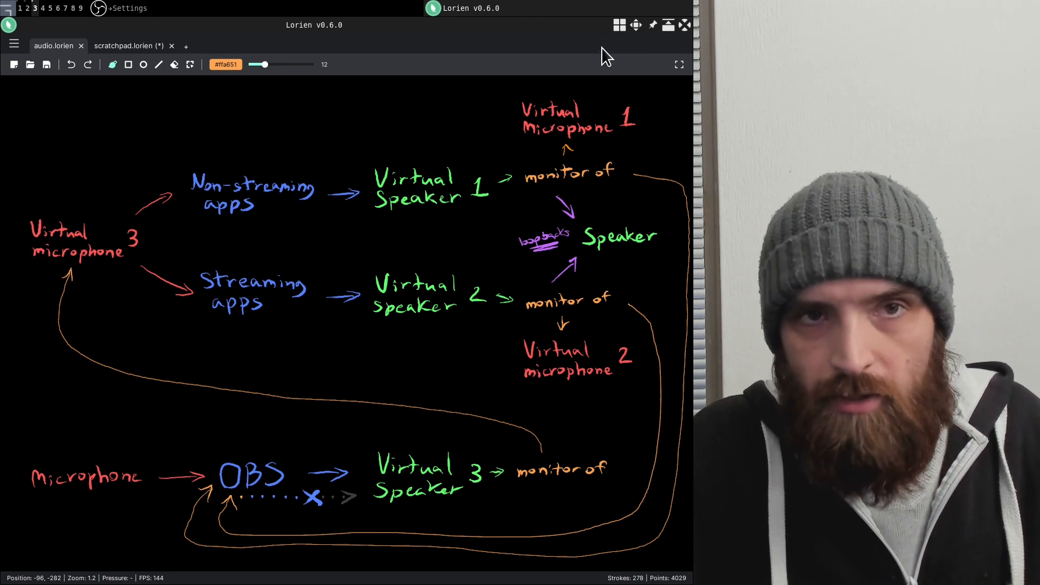
Compare the Global Audio Devices in the OBS settings with the audio mixer's sources, and cancel the settings.
click(236, 6)
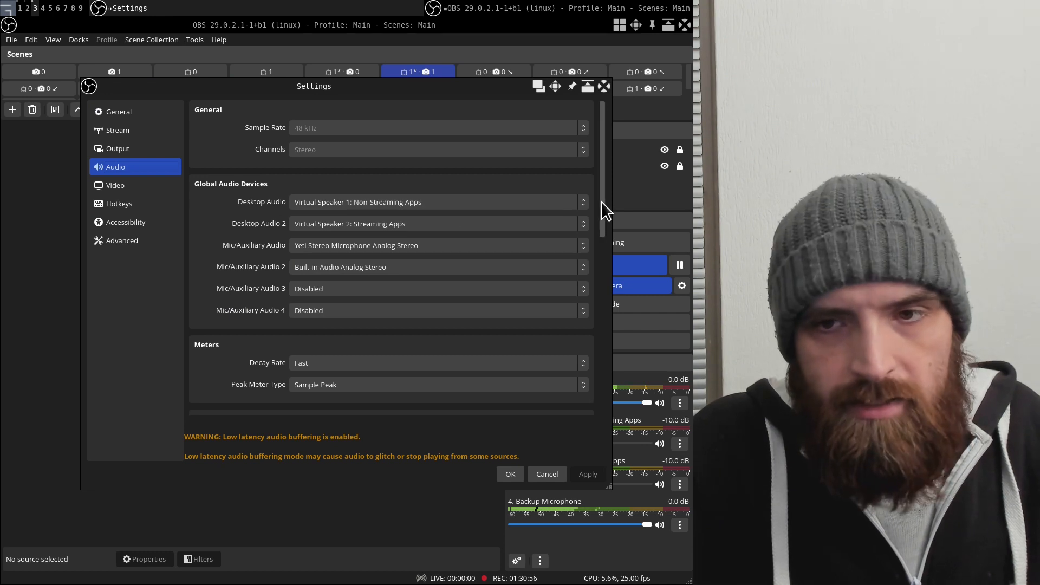
click(409, 203)
click(408, 203)
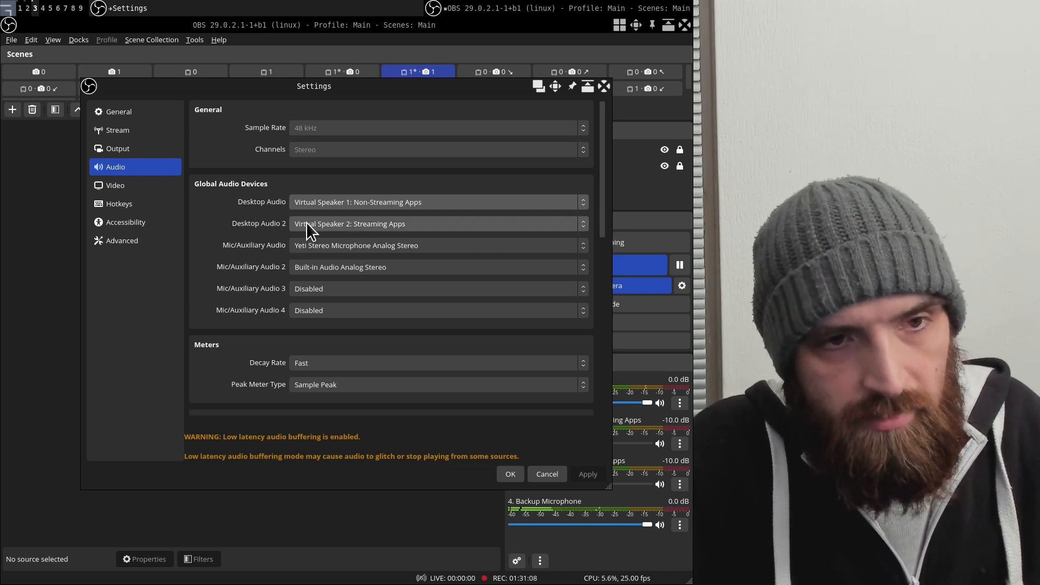
drag(527, 86, 174, 132)
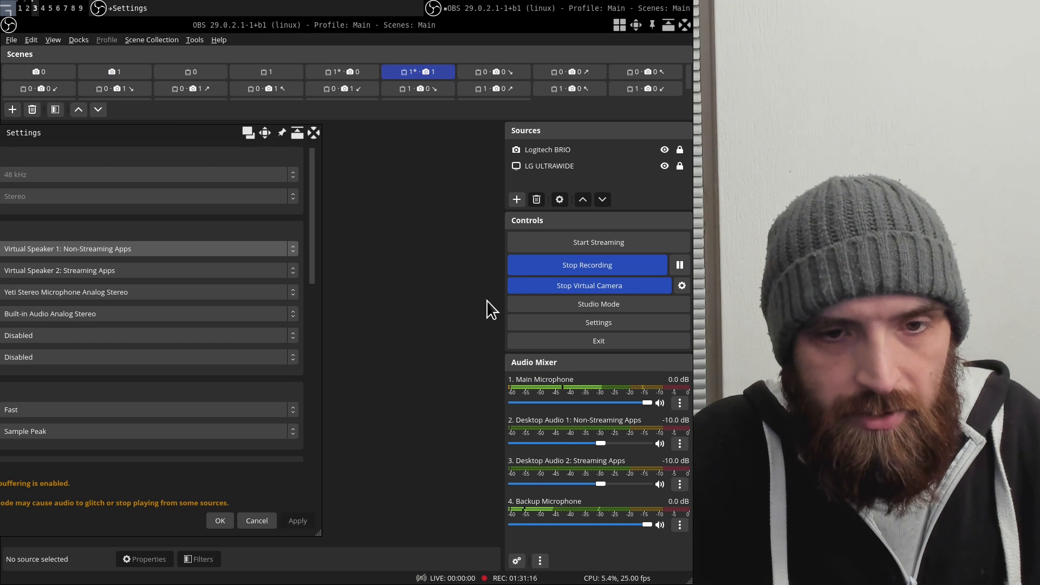
drag(183, 129, 338, 86)
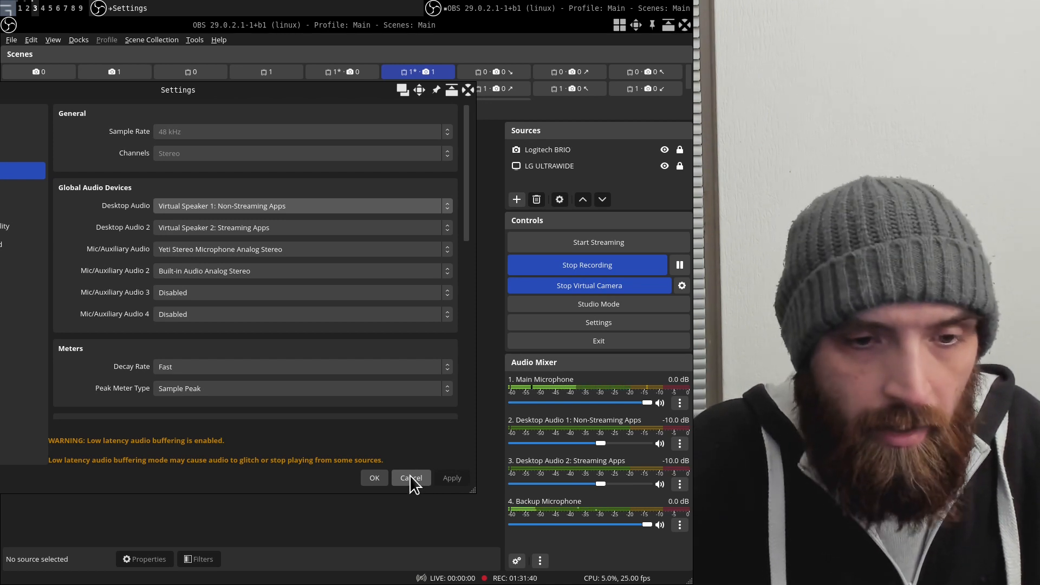
click(410, 477)
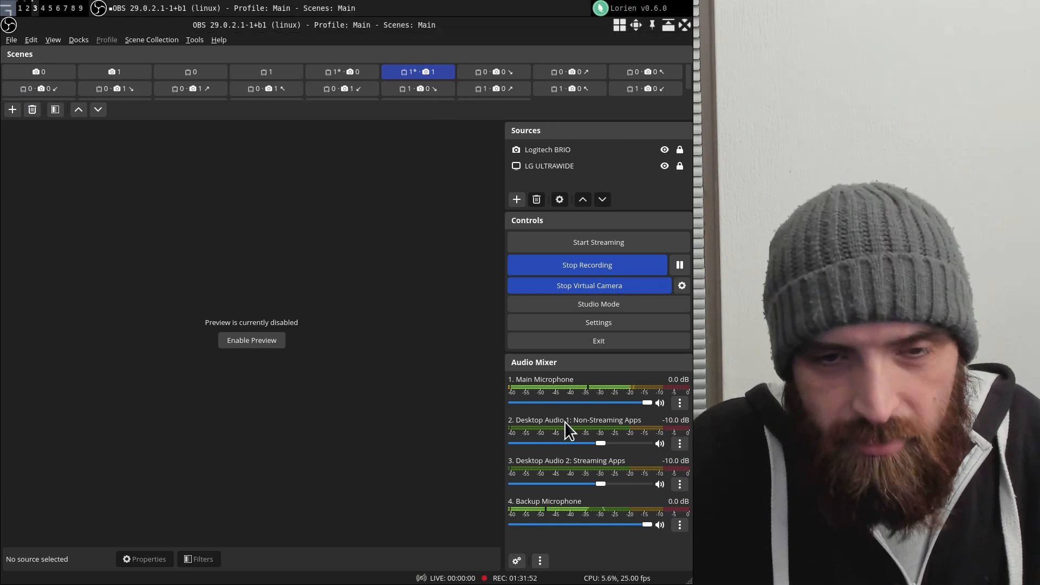
Open the Advanced Audio Properties from the Desktop Audio 1: Non-Streaming Apps mixer source.
right_click(564, 421)
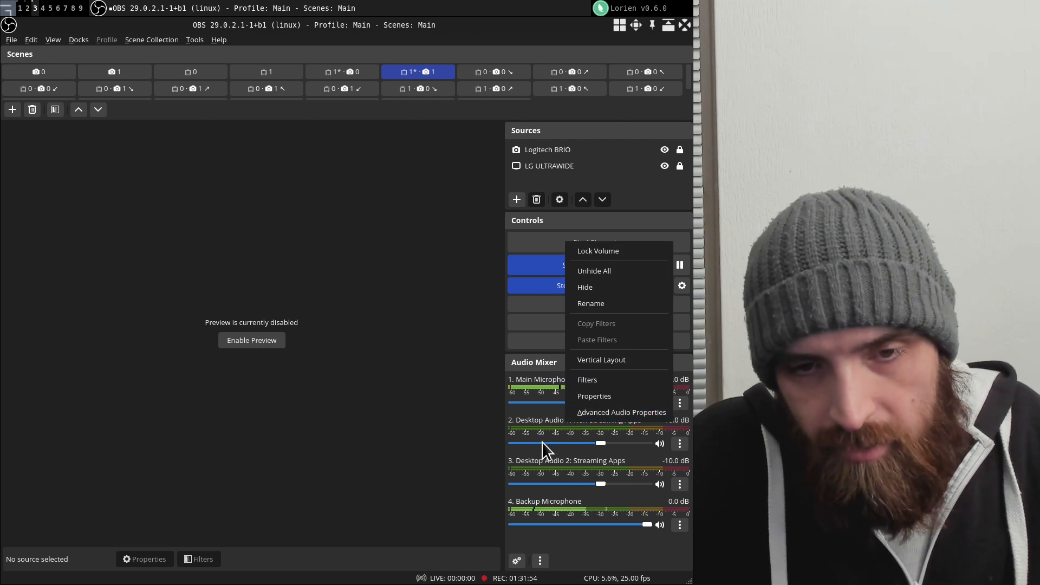
click(608, 414)
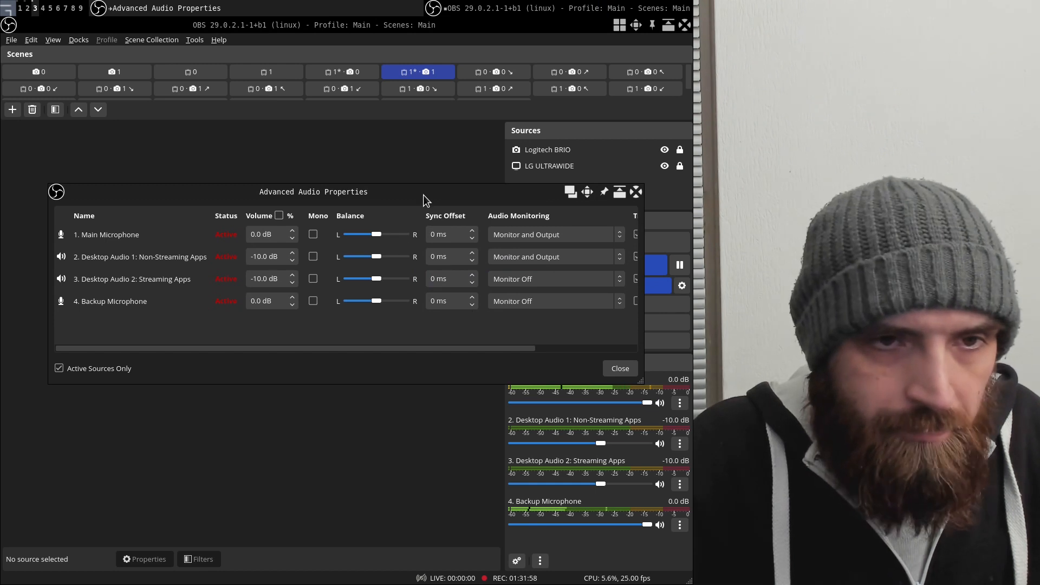
drag(424, 194, 404, 181)
Open the rename prompt for the Desktop Audio 1: Non-Streaming Apps mixer source and cancel it.
right_click(547, 418)
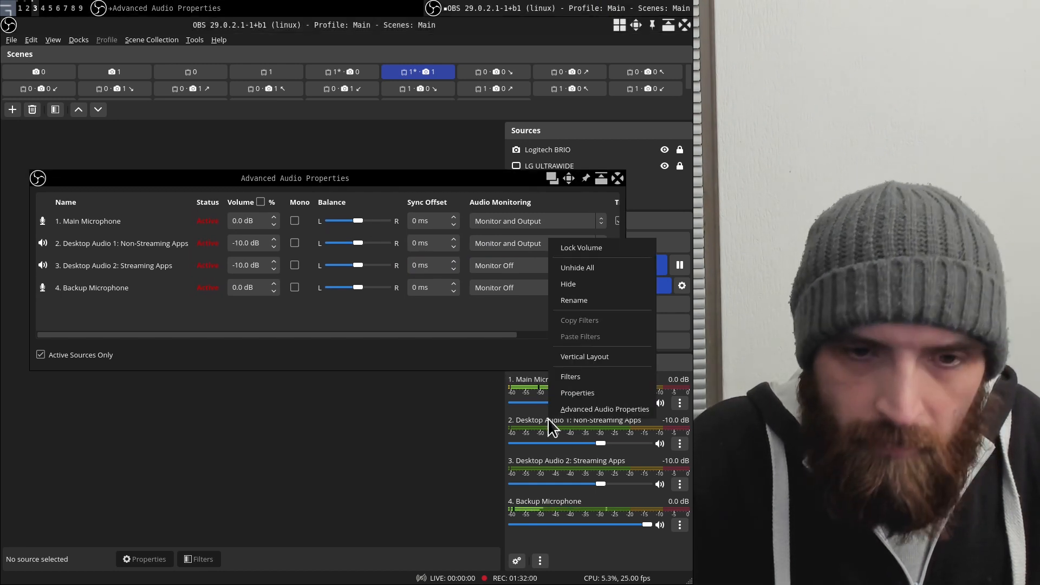
click(583, 299)
drag(360, 135, 359, 133)
key(Escape)
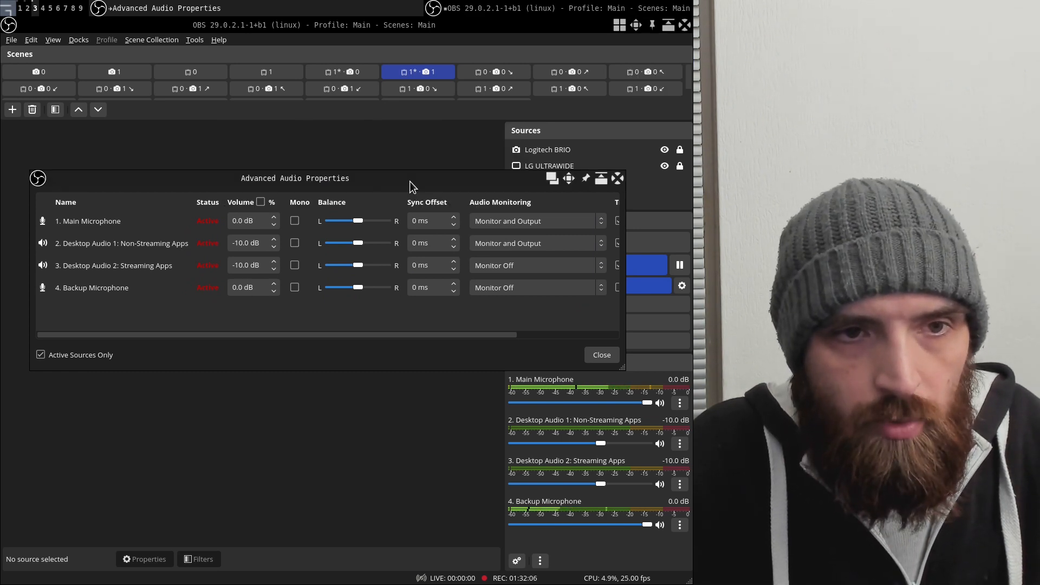
Examine the audio monitoring modes and track assignments of all sources in Advanced Audio Properties.
drag(441, 181, 429, 146)
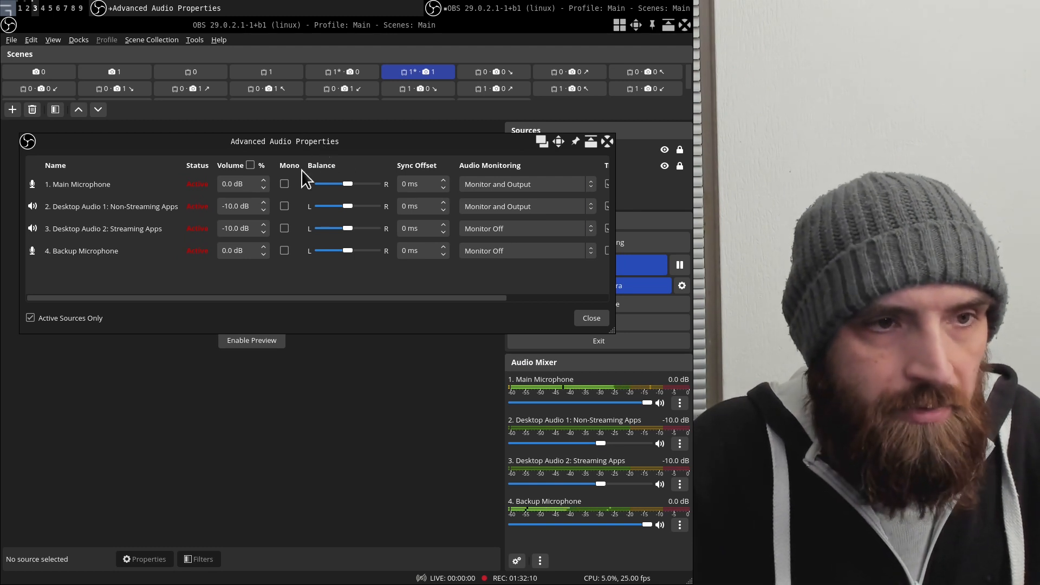
drag(243, 297, 431, 293)
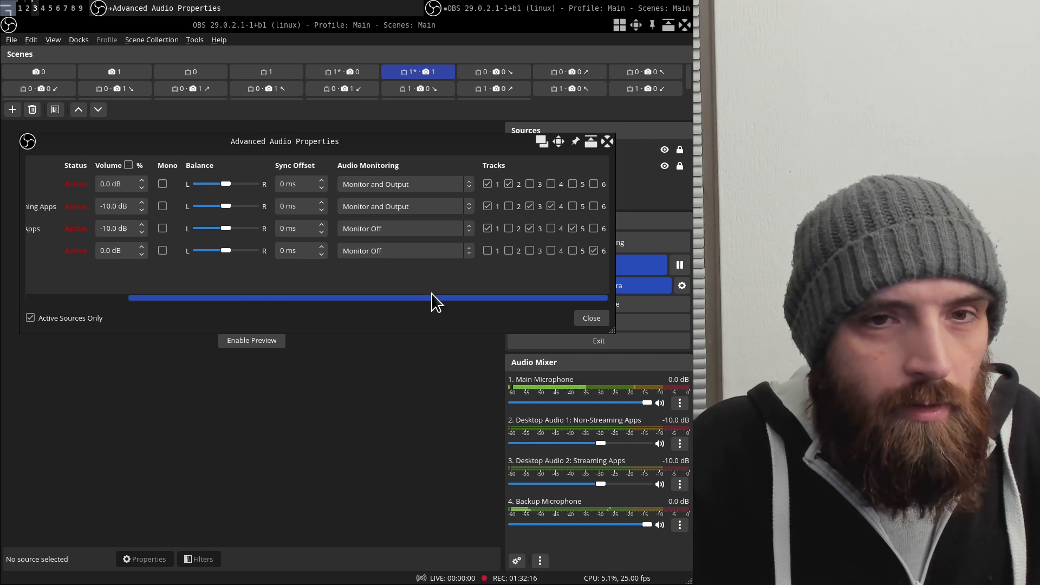
Examine the names of the six audio tracks in the OBS output settings, and cancel the settings.
drag(431, 294, 429, 287)
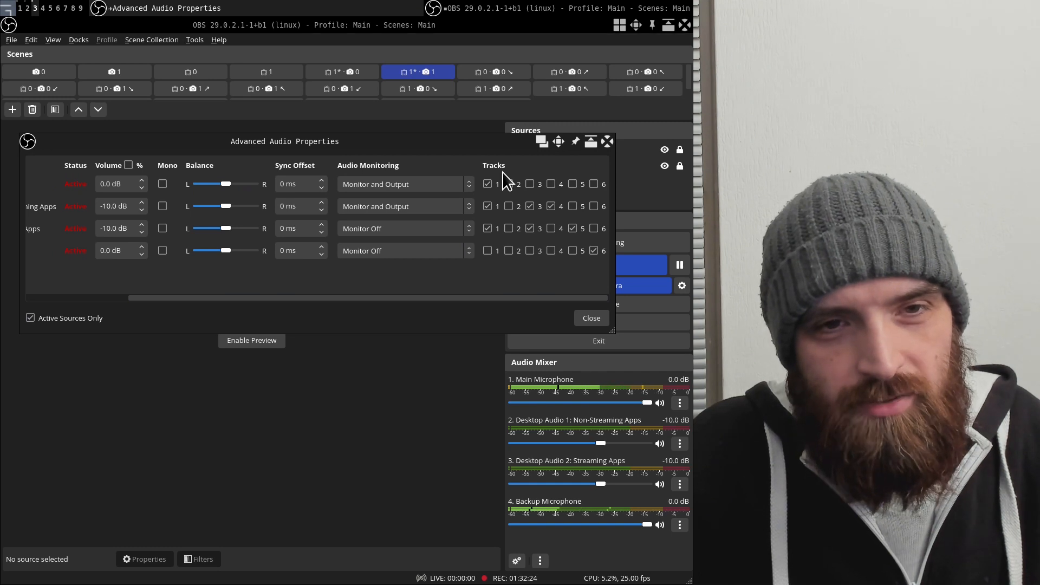
click(508, 184)
click(636, 323)
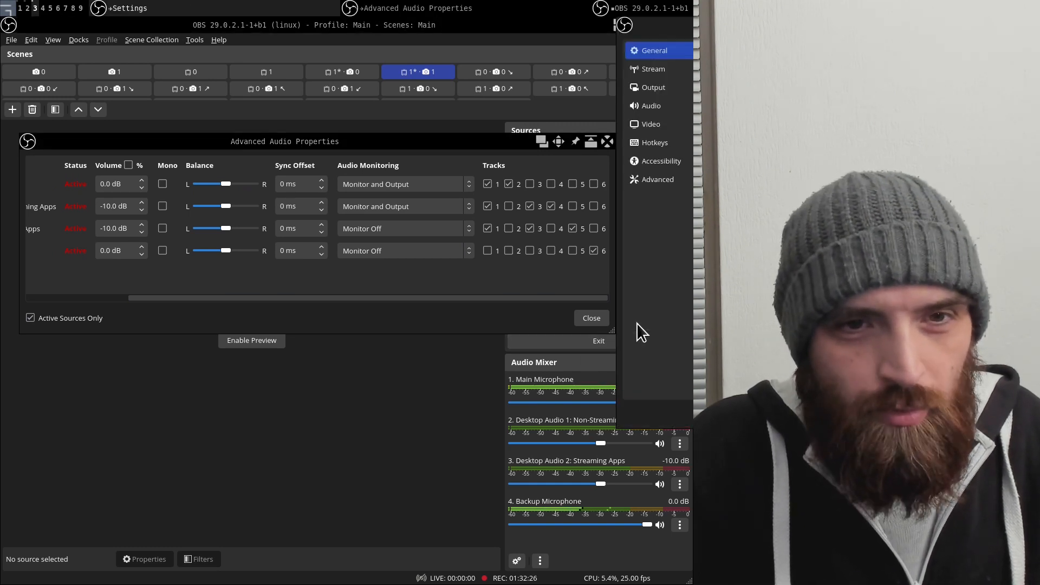
drag(556, 46, 844, 71)
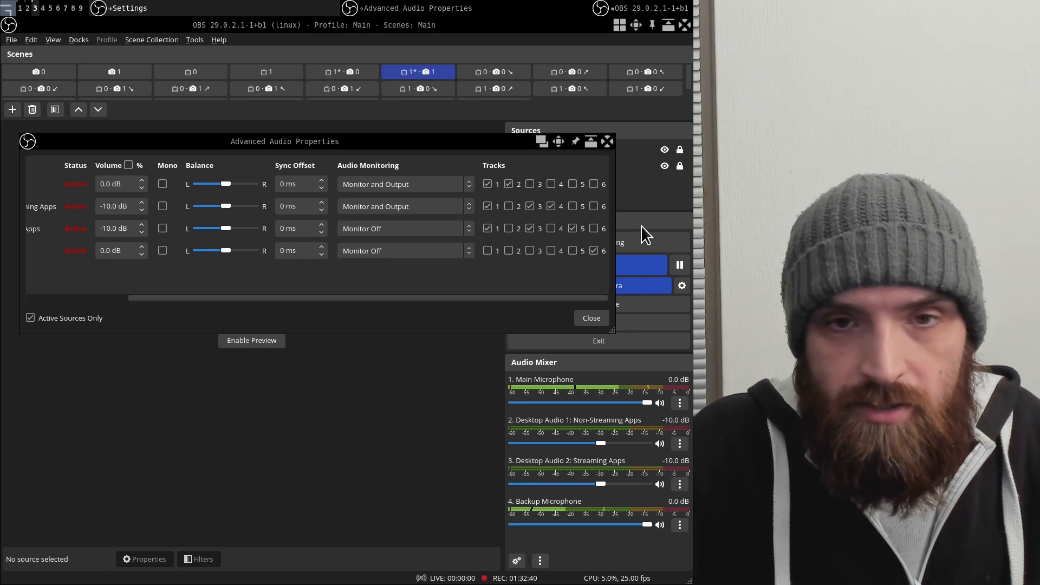
click(653, 322)
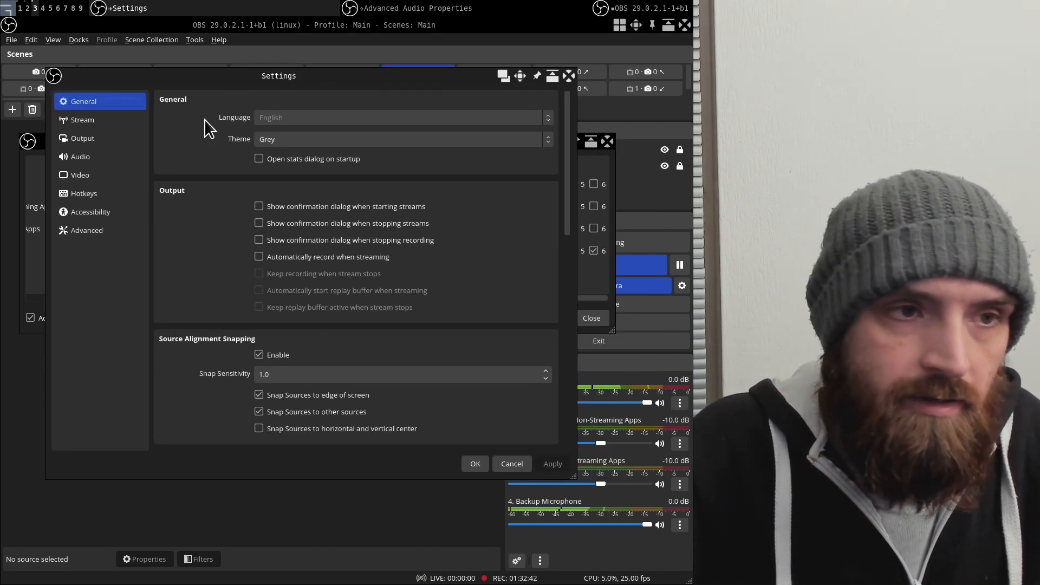
click(96, 138)
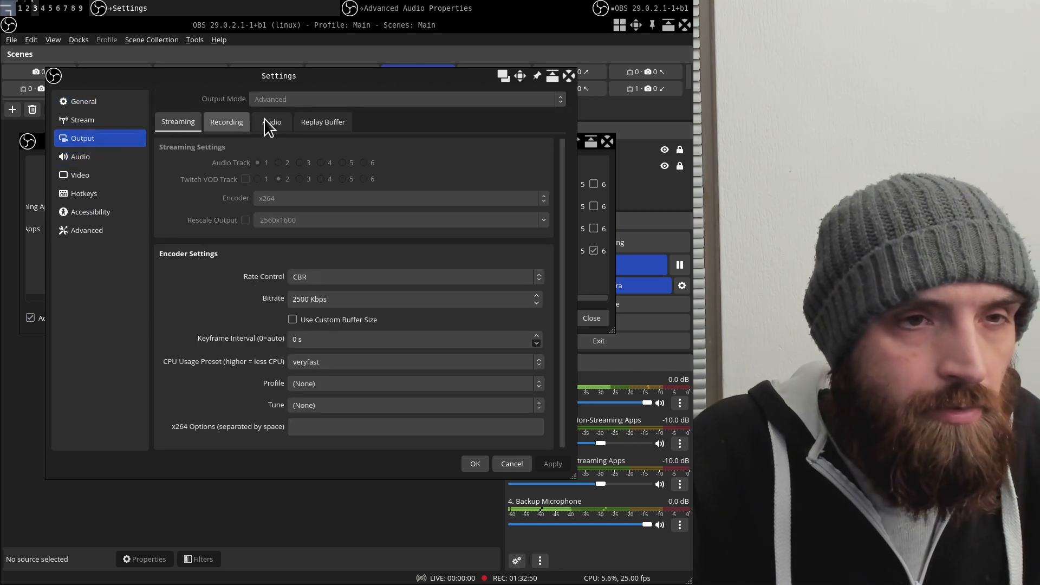
click(262, 126)
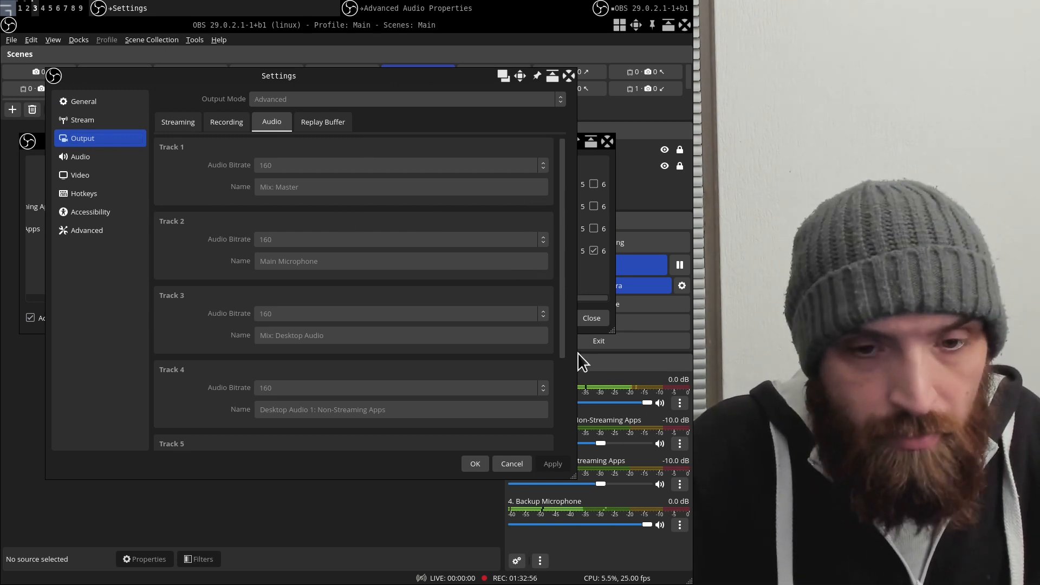
drag(574, 476, 583, 575)
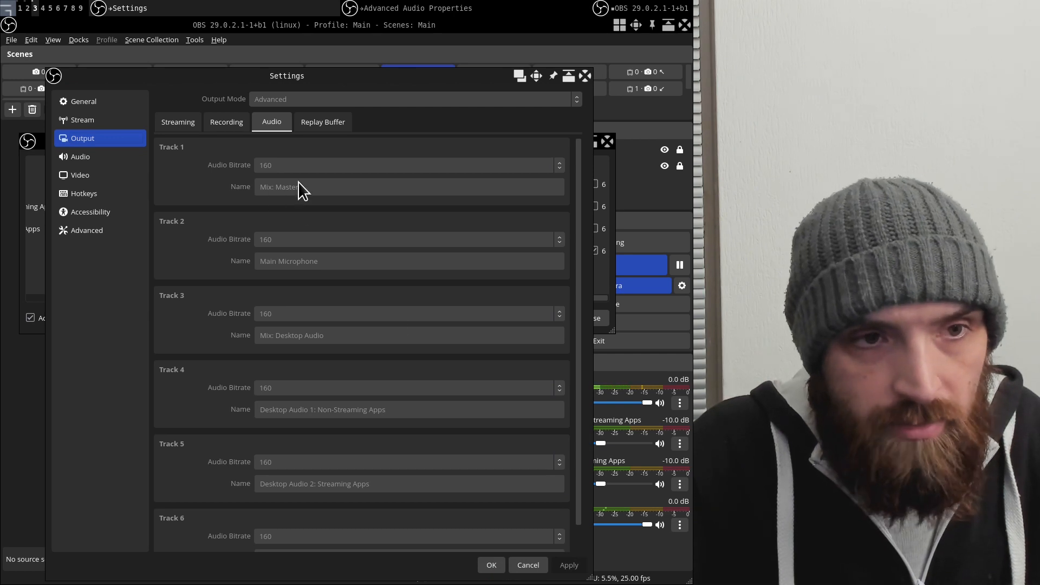
drag(357, 80, 345, 41)
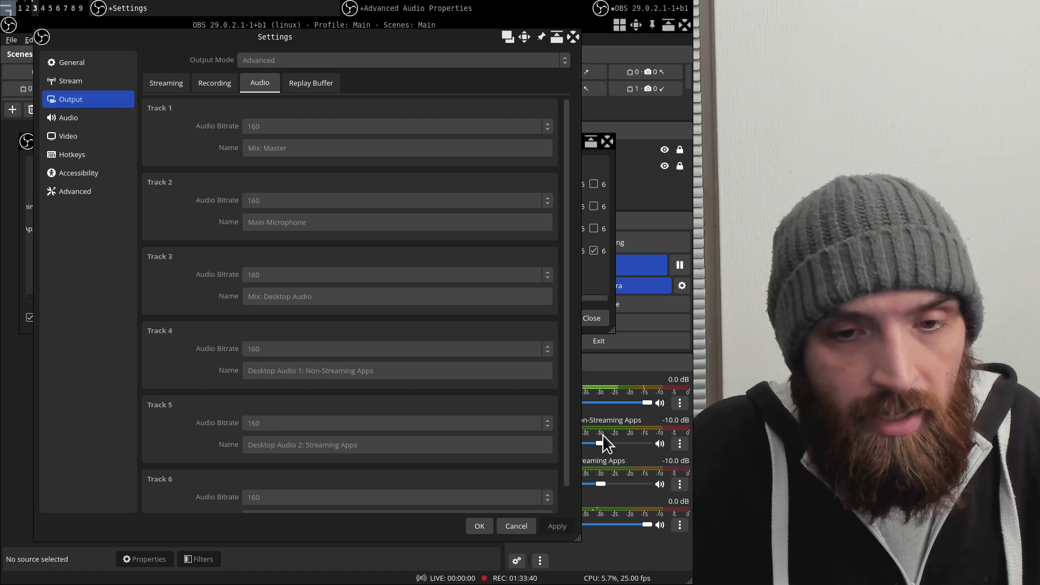
click(515, 522)
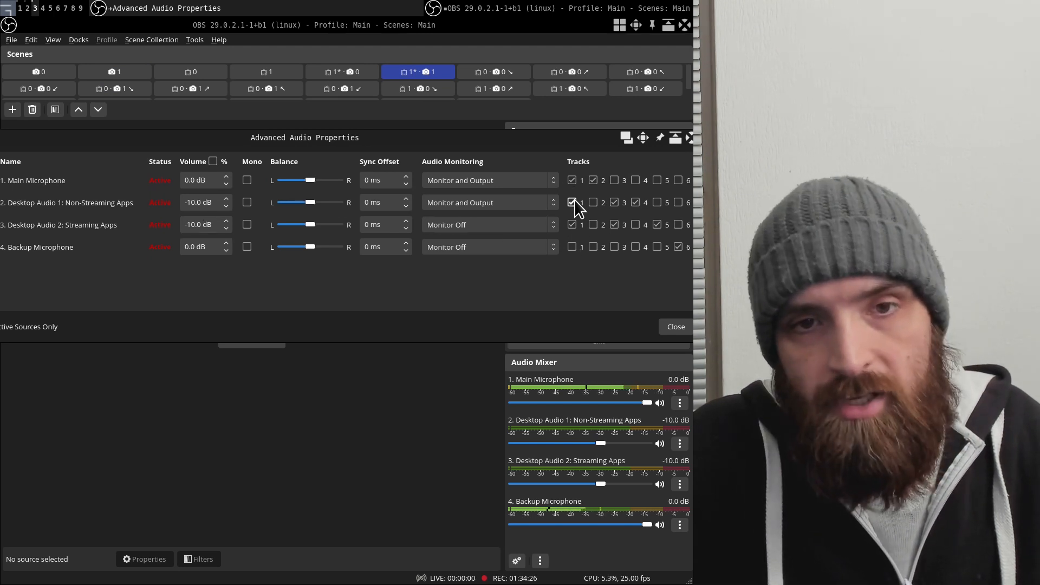
Compare the track assignments of both microphones and both desktop audio sources in Advanced Audio Properties.
click(571, 202)
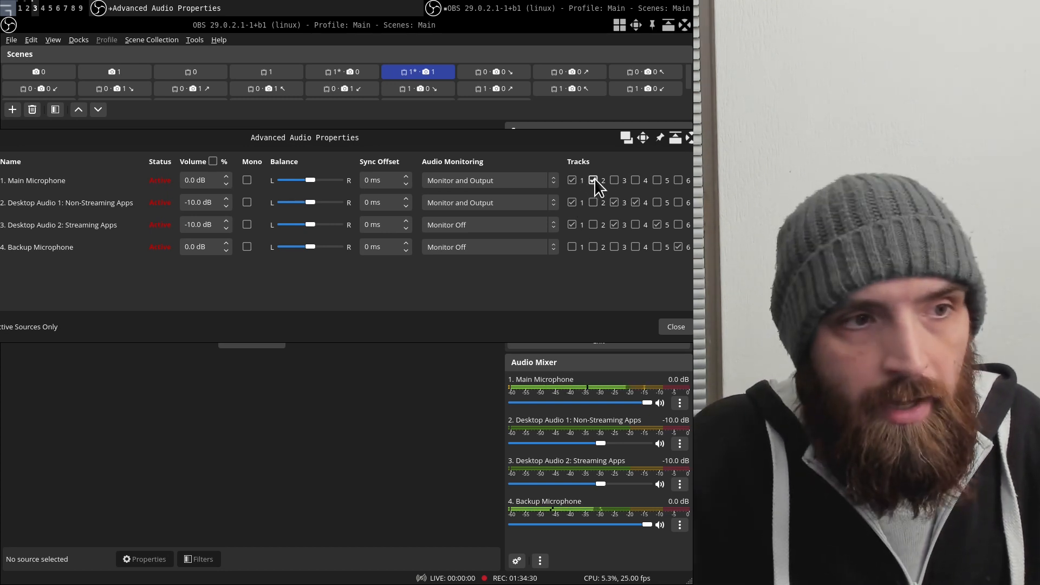
mouse_move(576, 132)
mouse_down()
mouse_move(558, 129)
mouse_move(569, 127)
mouse_up()
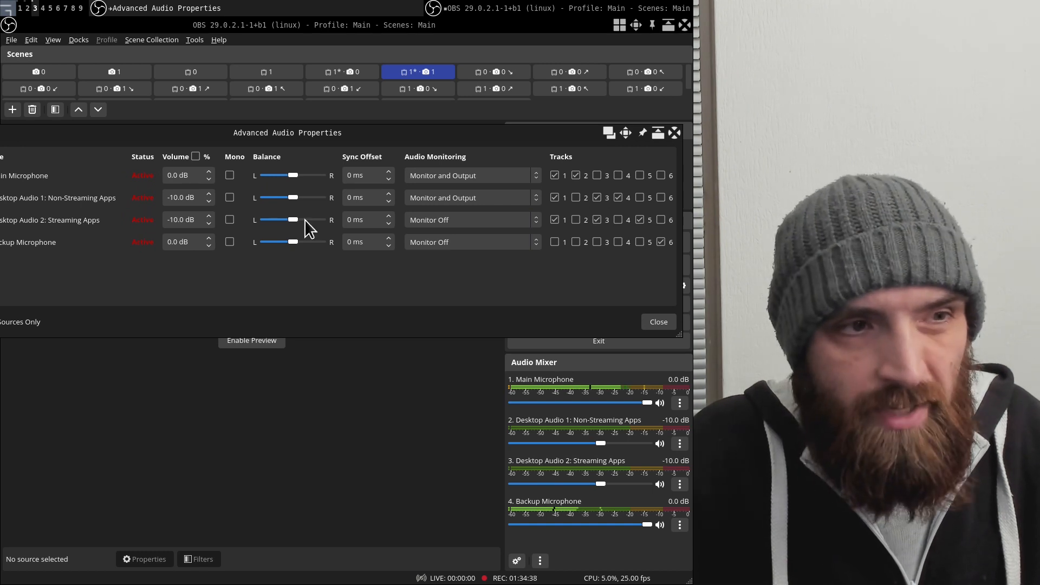
drag(523, 137, 466, 137)
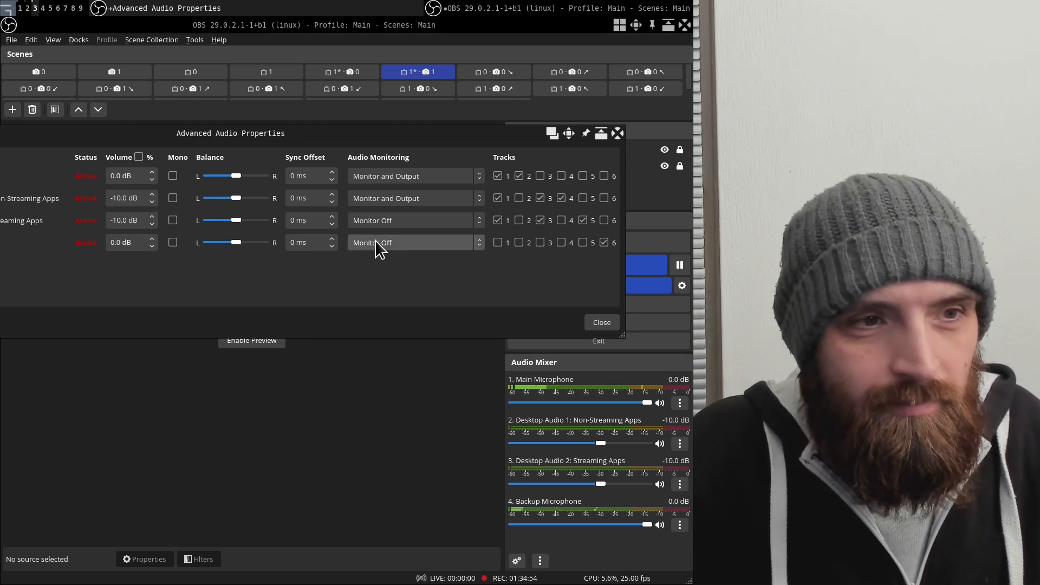
drag(245, 129, 213, 138)
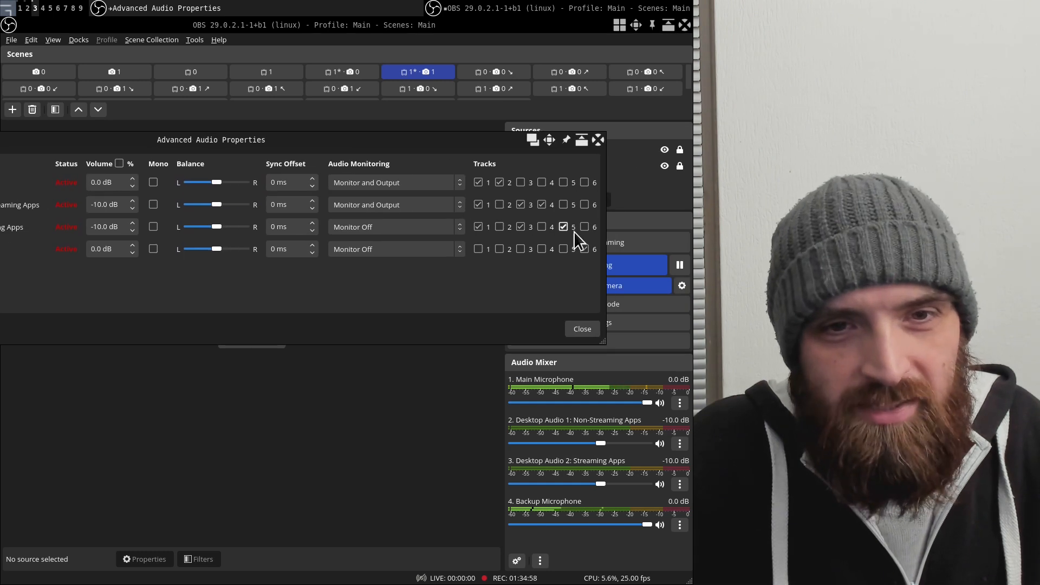
drag(430, 136, 600, 110)
drag(600, 111, 415, 133)
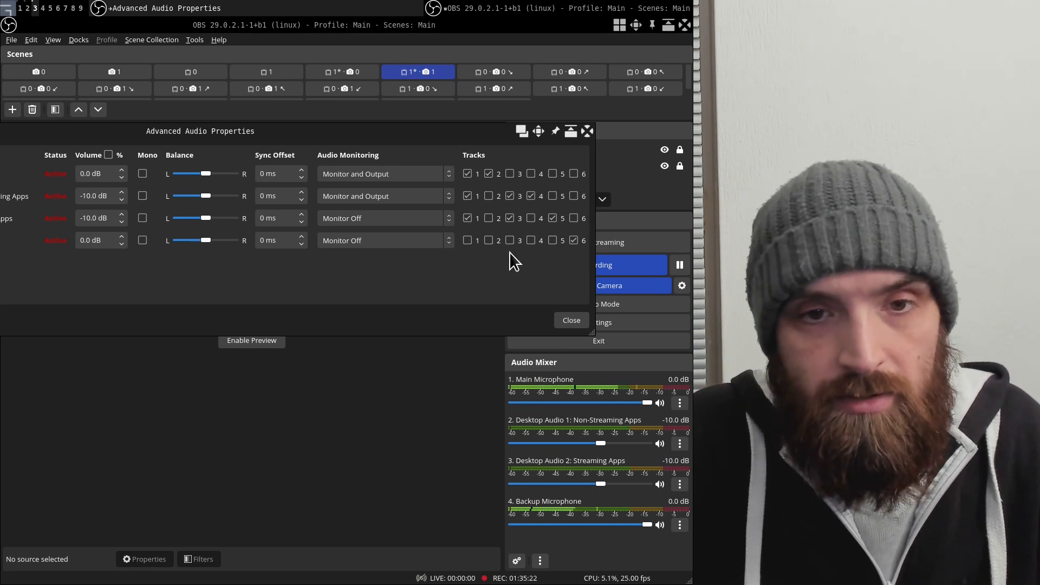
drag(472, 131, 602, 100)
drag(369, 101, 345, 100)
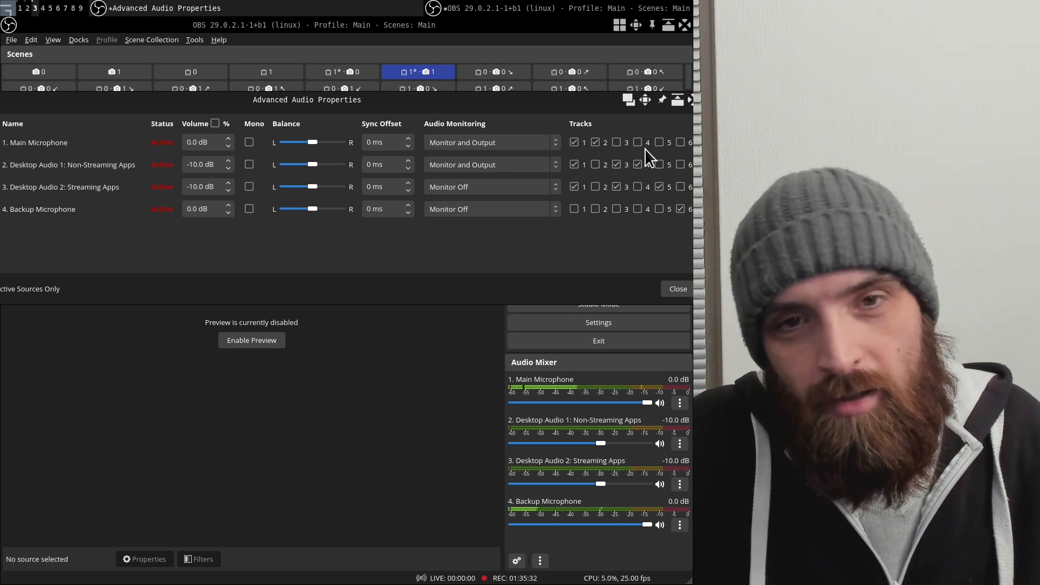
drag(587, 109, 545, 94)
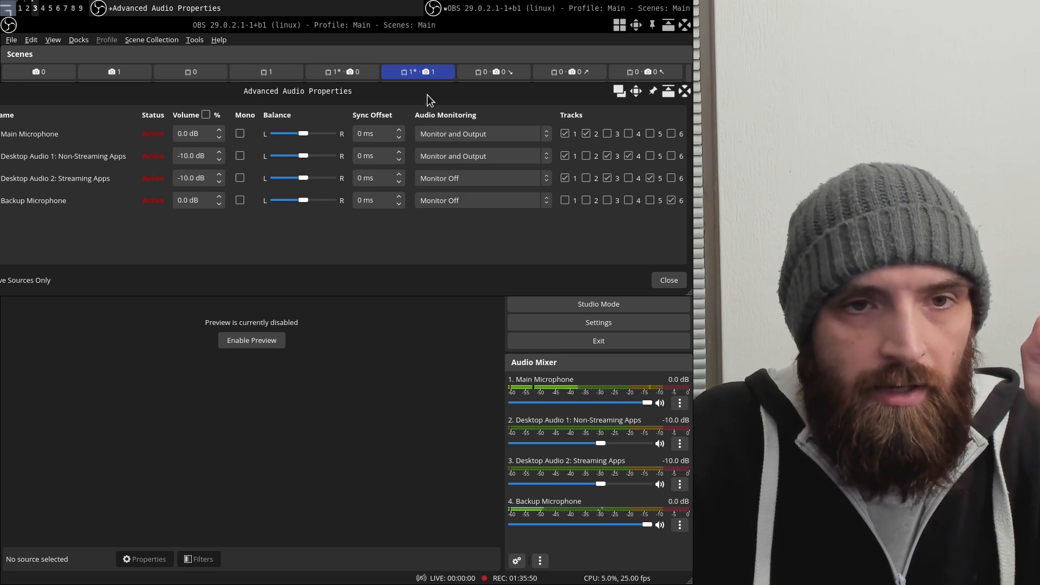
drag(461, 95, 522, 97)
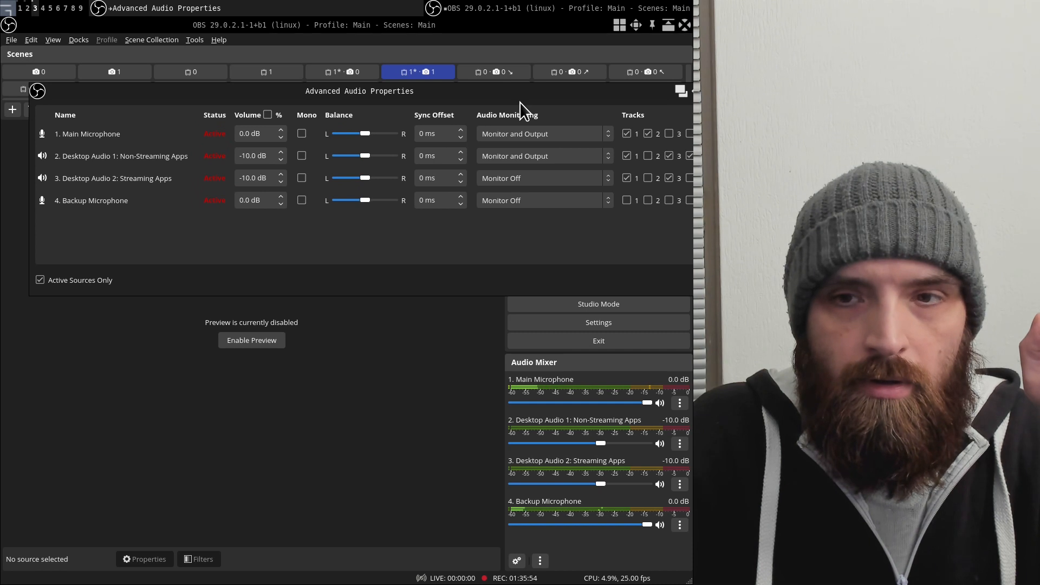
drag(519, 90, 476, 87)
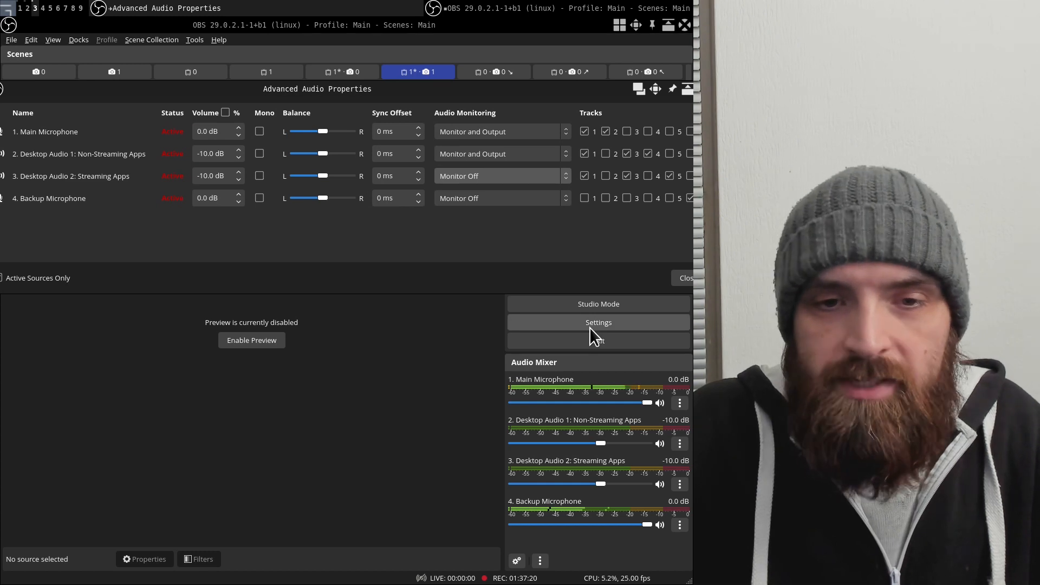
Check the Monitoring Device in the OBS audio settings, and close the settings without changes.
click(589, 327)
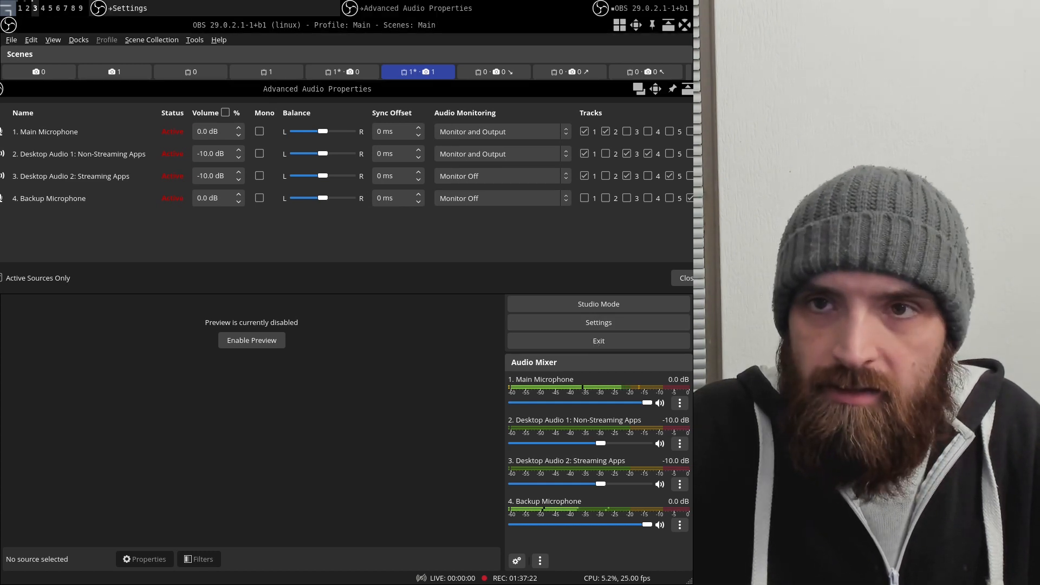
click(183, 175)
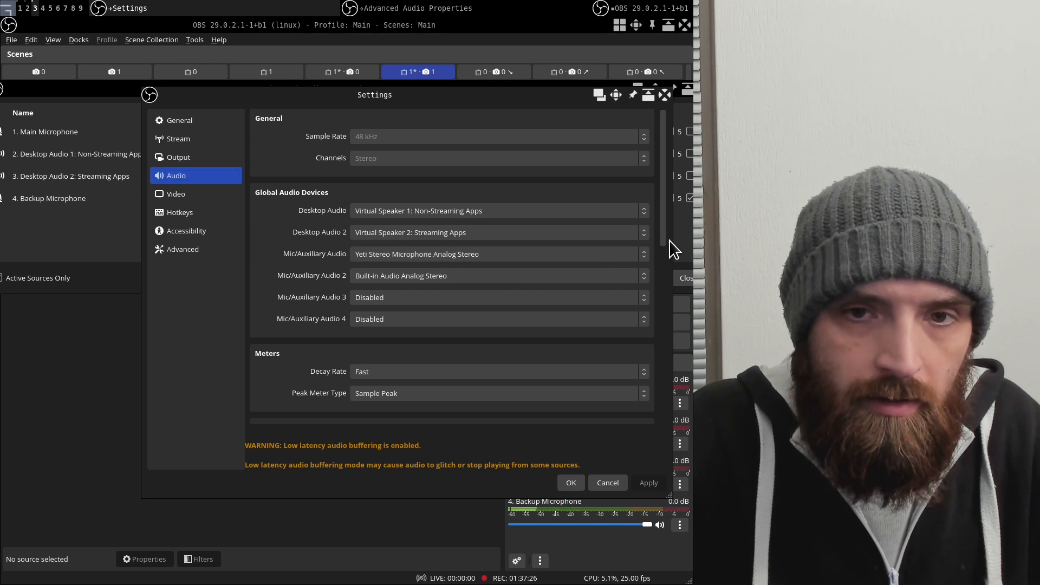
drag(664, 239, 622, 318)
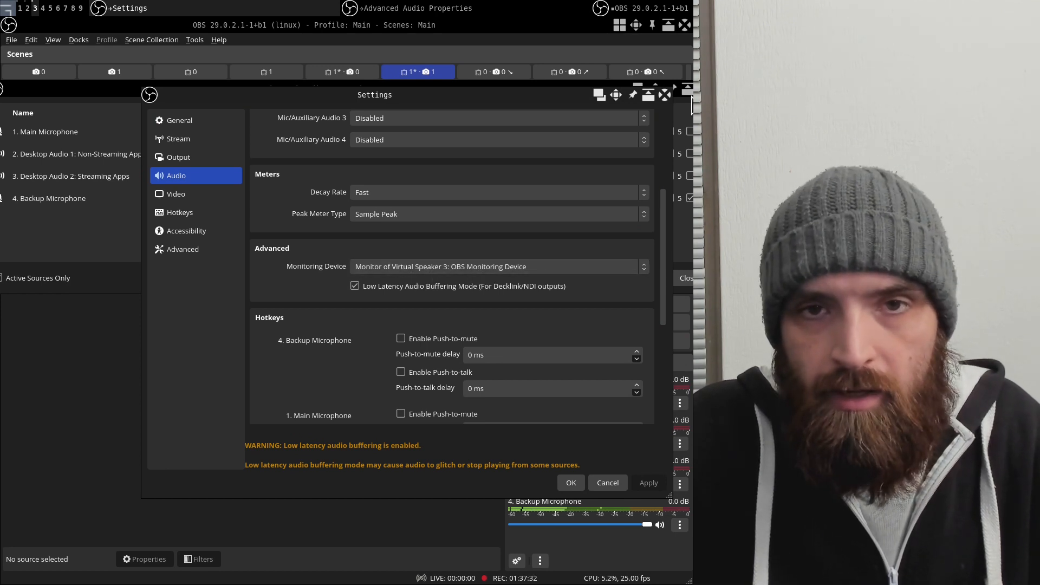
click(663, 97)
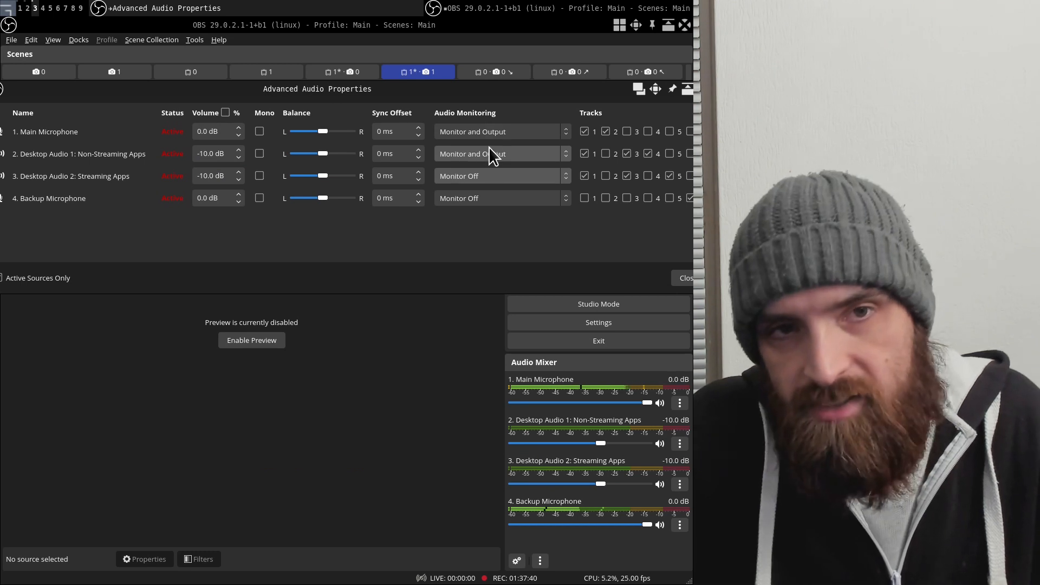
Look through the audio monitoring options of Desktop Audio 2: Streaming Apps, and keep Monitor Off.
click(499, 183)
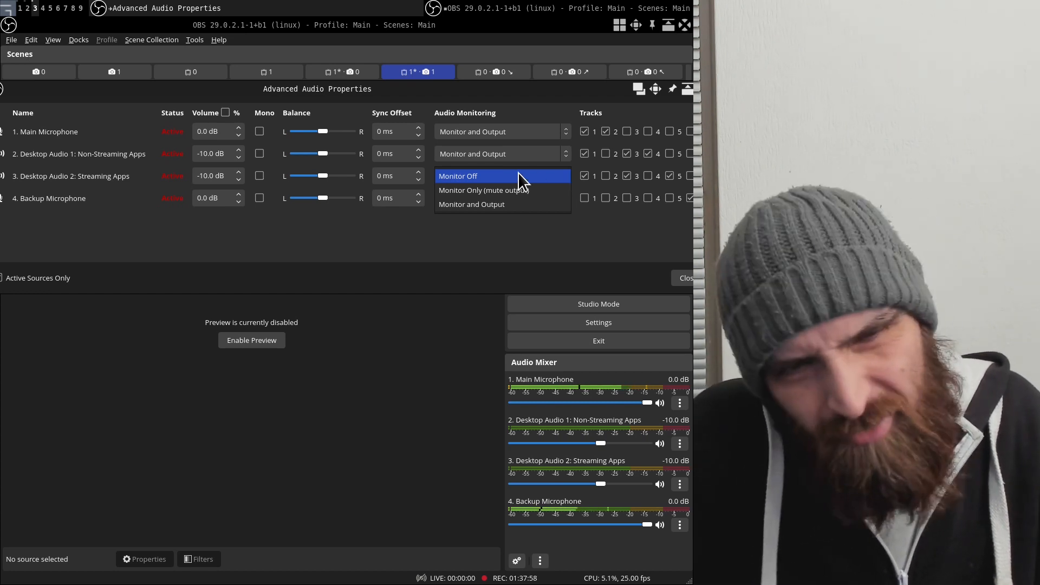
click(531, 175)
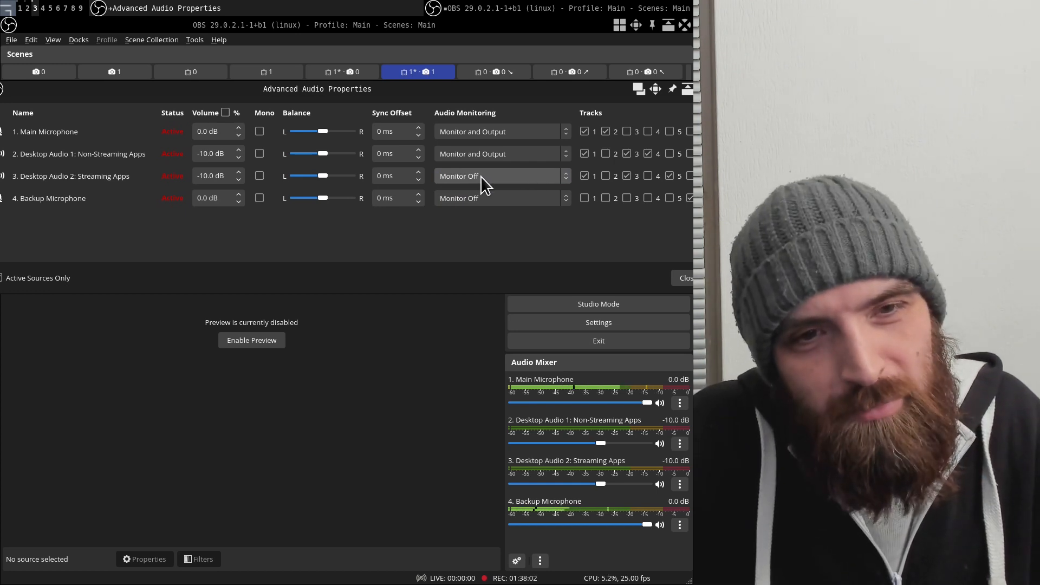
click(490, 176)
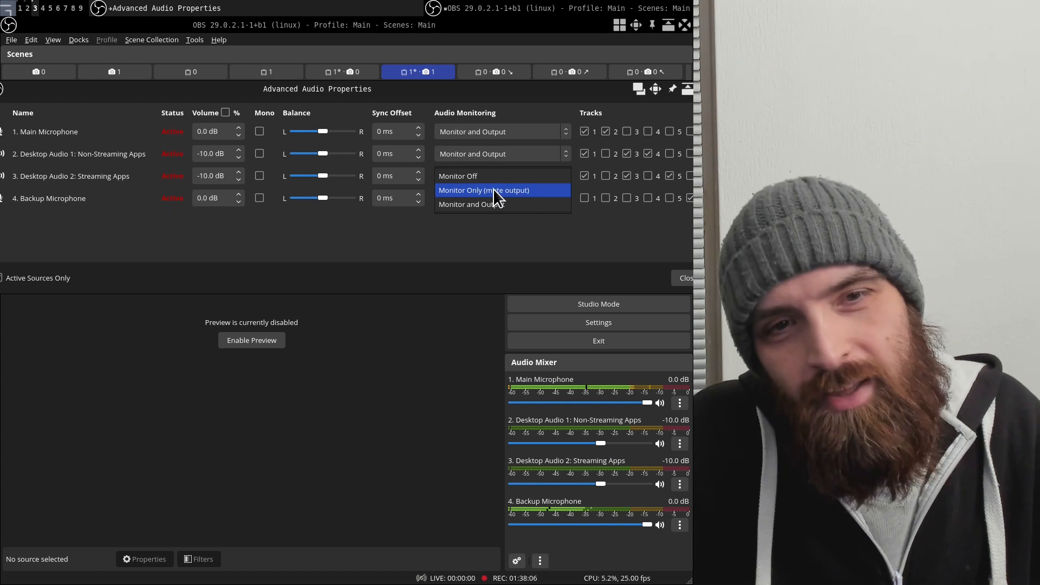
click(523, 177)
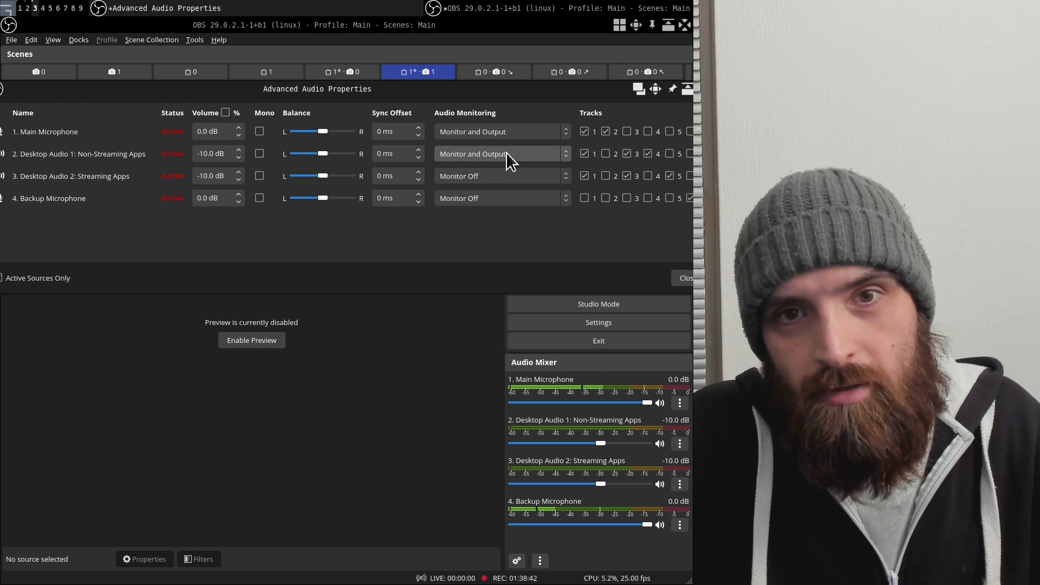
Review the source names and their track assignments once more, and close Advanced Audio Properties.
drag(535, 87, 493, 76)
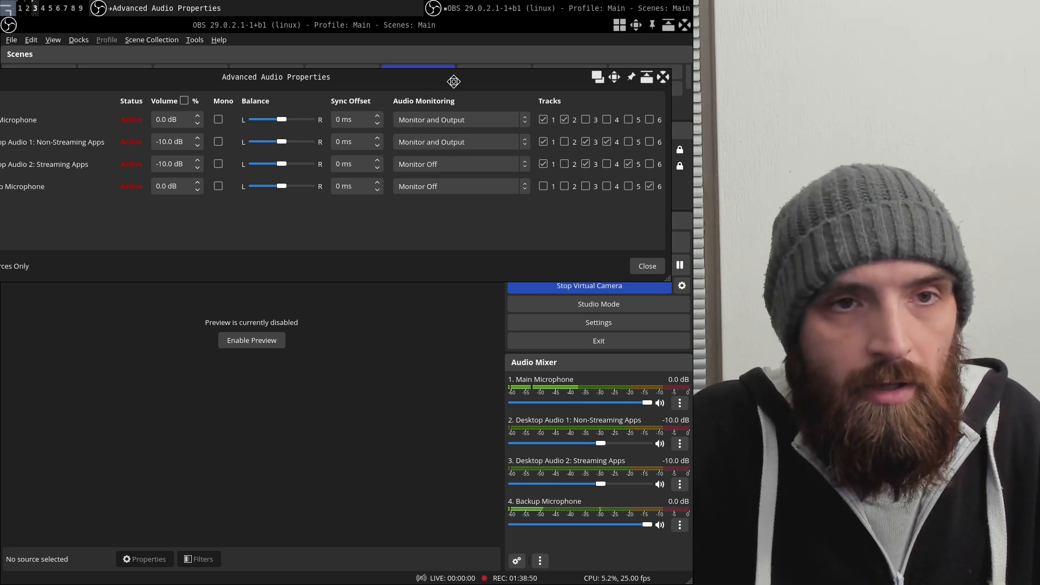
drag(455, 81, 514, 85)
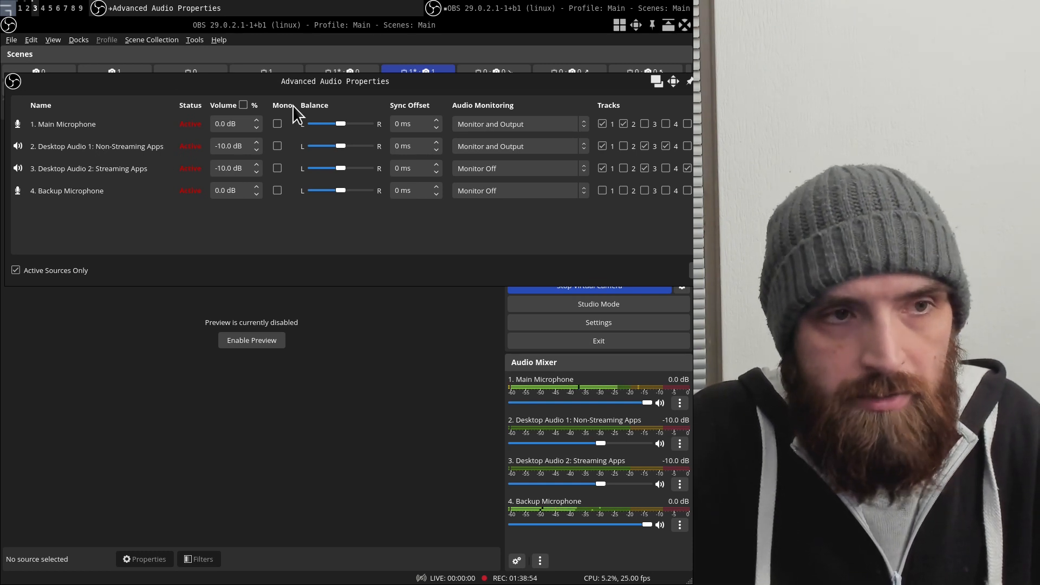
drag(369, 87, 320, 80)
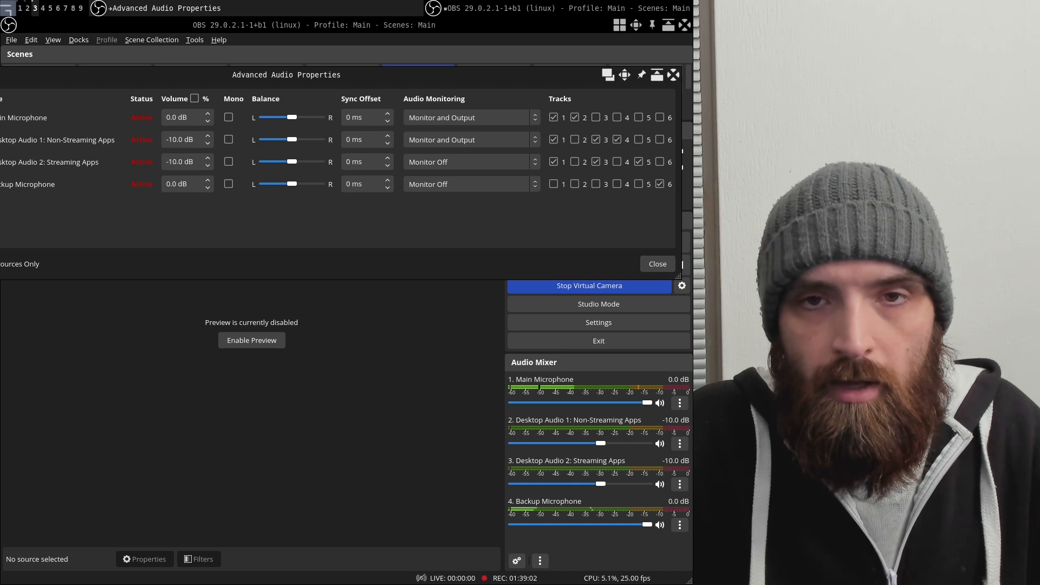
click(673, 75)
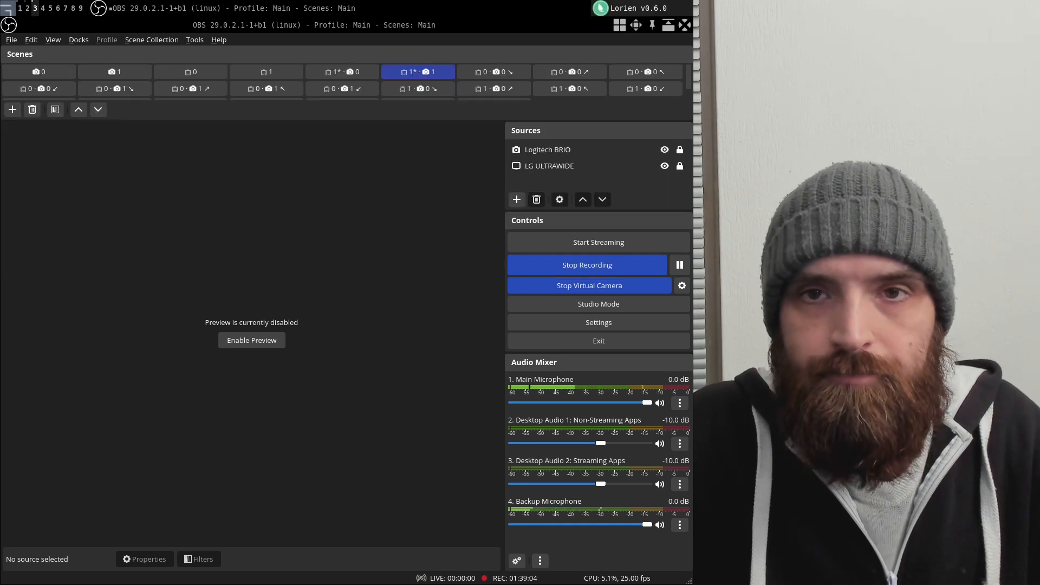
Switch to the audio.lorien routing diagram in Lorien and activate the selection tool.
key(alt+Tab)
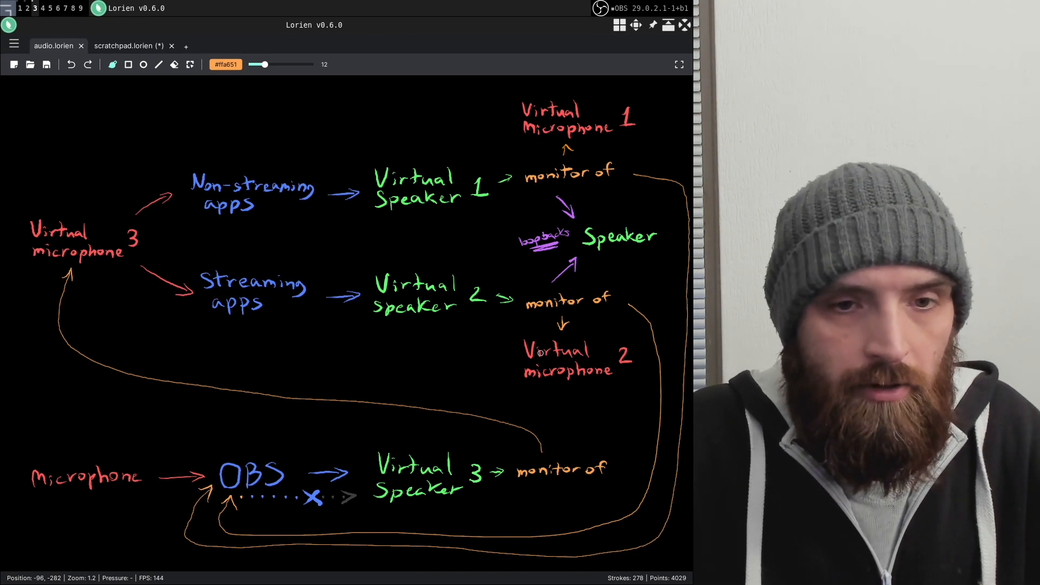
key(s)
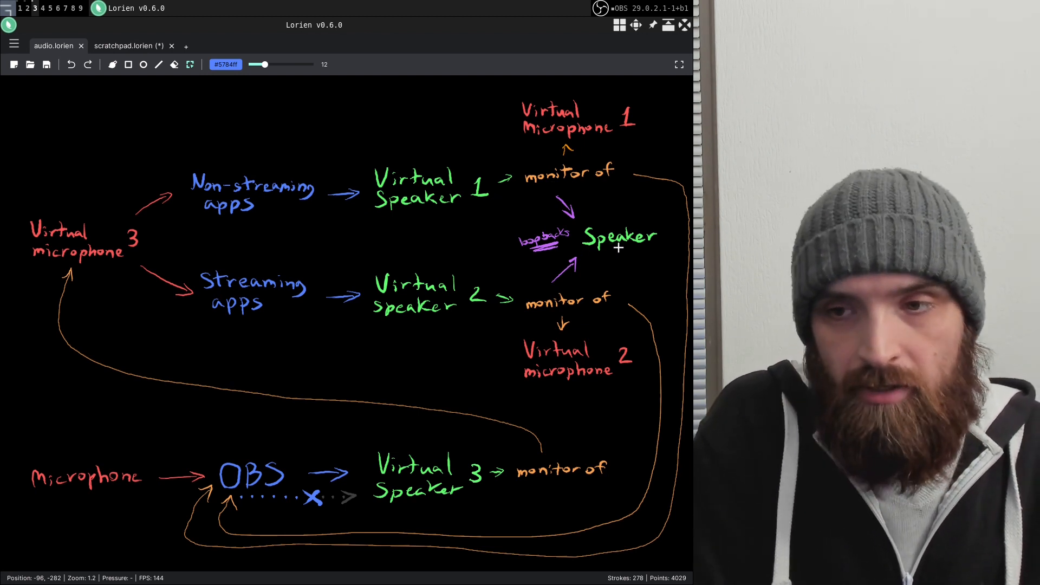
Switch to default.pa in the Alacritty terminal and select the loopback line for virtual_speaker_1.monitor.
key(super+1)
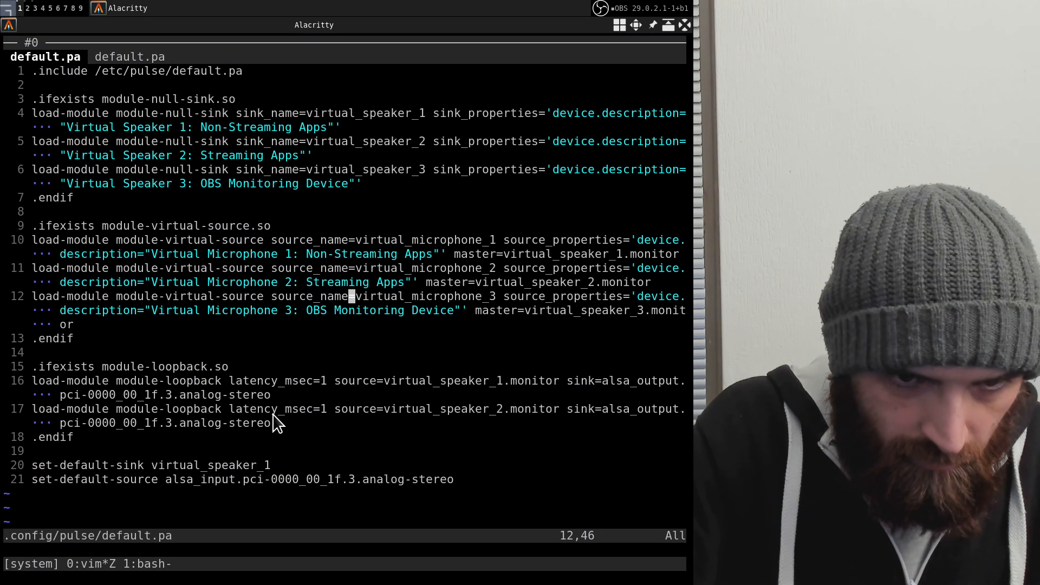
click(317, 381)
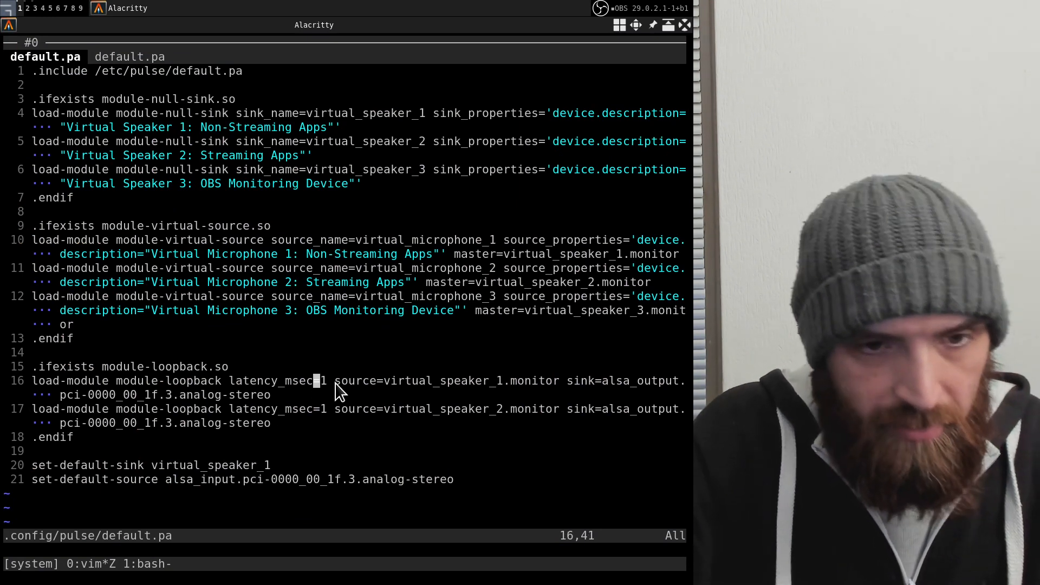
key(shift+v)
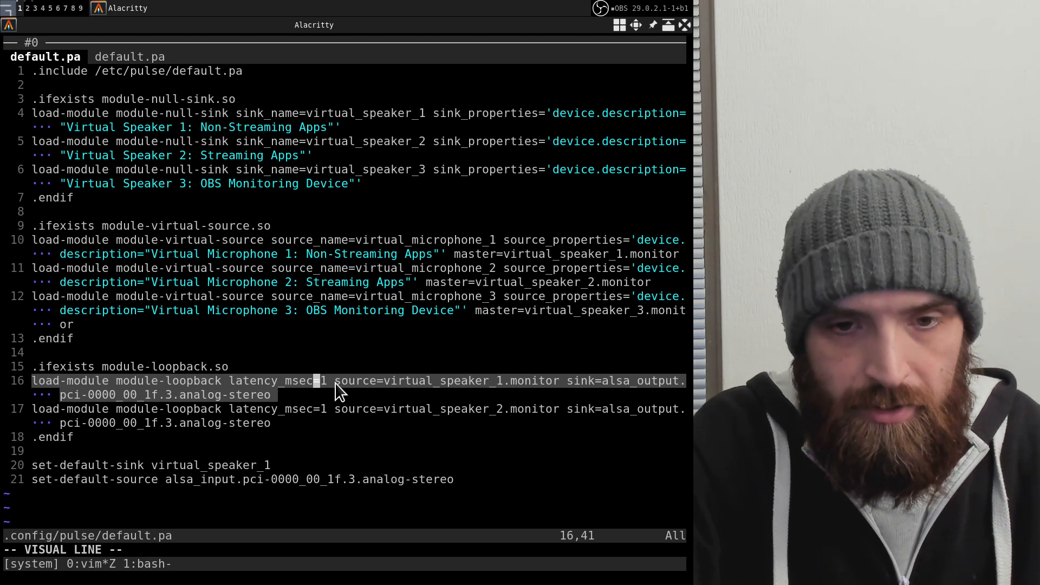
Extend the selection to the virtual_speaker_2.monitor loopback line, and highlight virtual_speaker_1 in the set-default-sink line.
key(j)
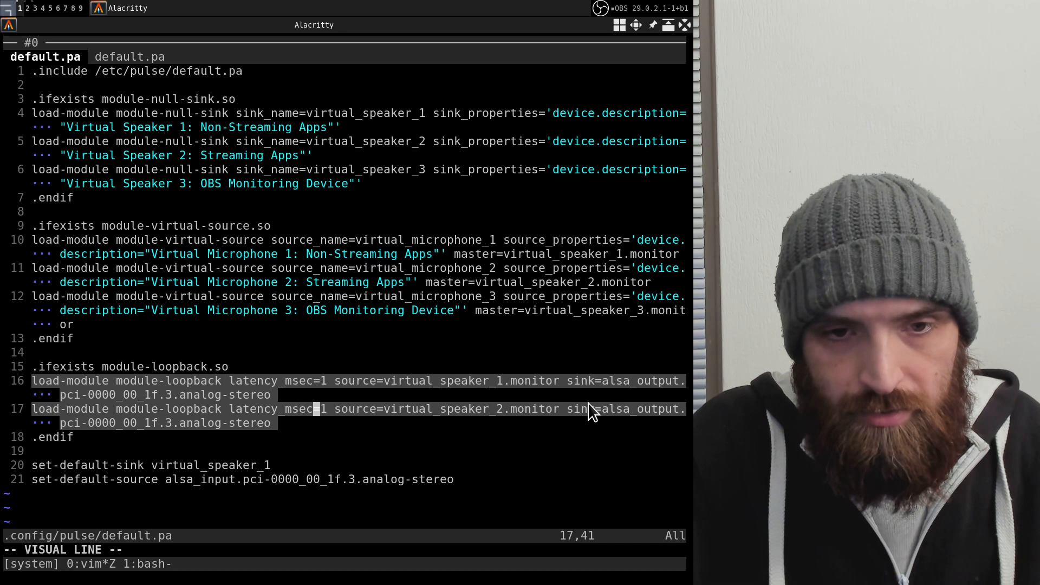
click(605, 382)
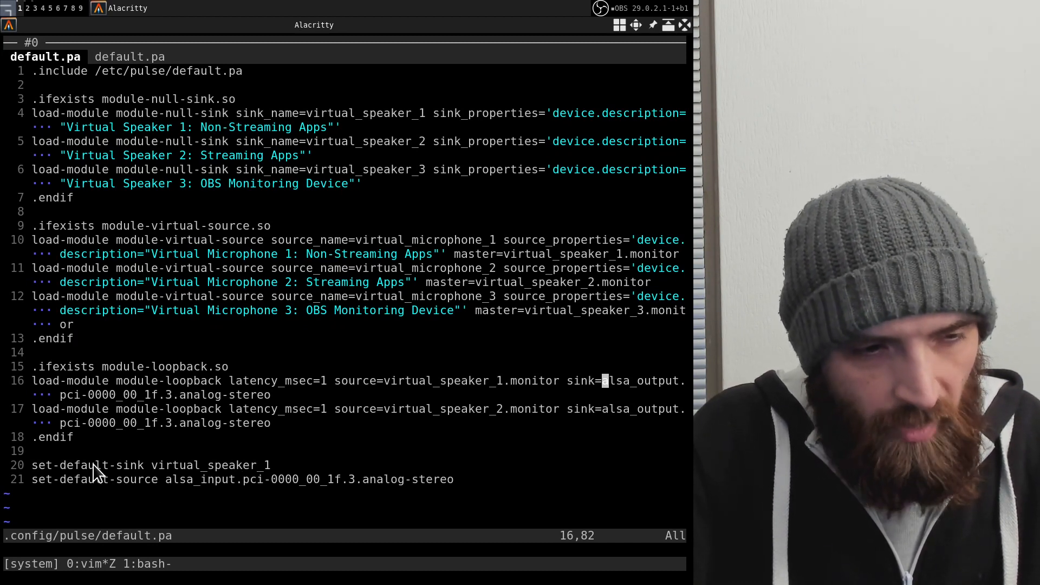
drag(154, 467, 267, 466)
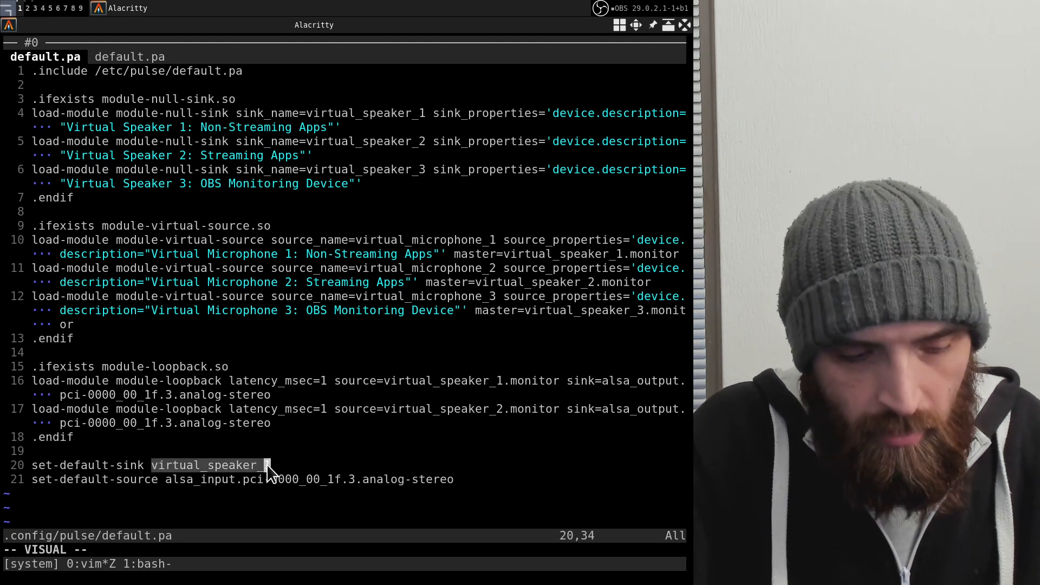
Compare the audio.lorien routing diagram in Lorien with default.pa in Alacritty, clear the virtual_speaker_1 selection, and return to the diagram.
key(super+2)
key(super+3)
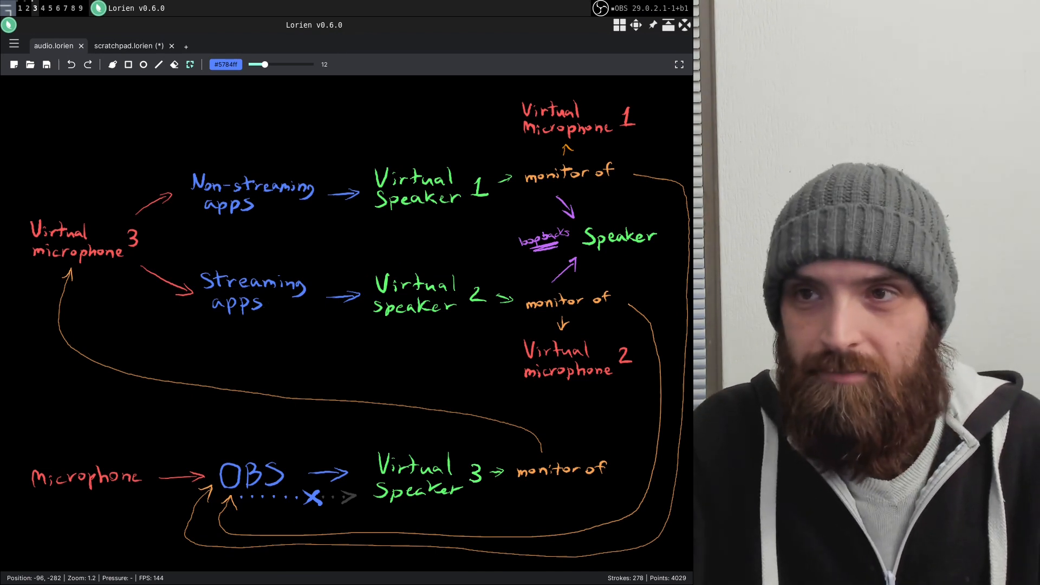
key(super+v)
drag(440, 31, 471, 48)
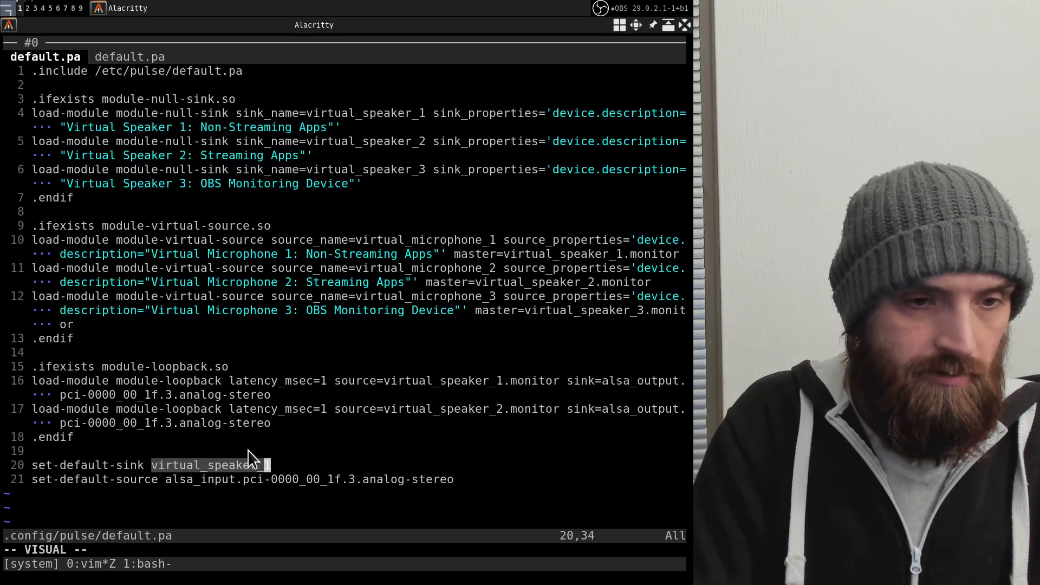
key(Escape)
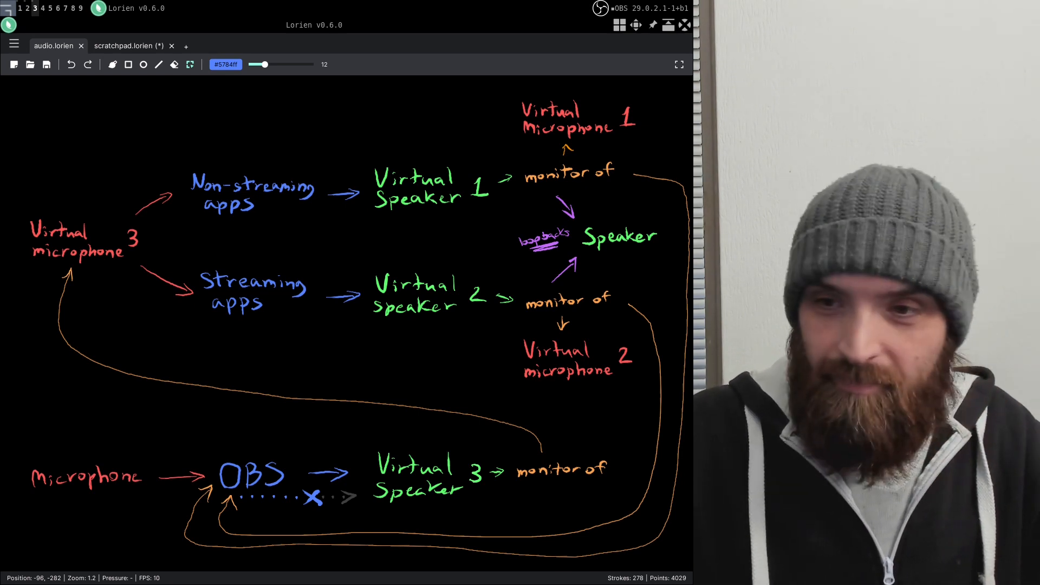
mouse_move(375, 582)
mouse_down()
mouse_move(375, 516)
mouse_move(451, 329)
mouse_move(451, 152)
mouse_move(240, 70)
mouse_move(245, 106)
mouse_move(401, 380)
mouse_move(390, 584)
mouse_up()
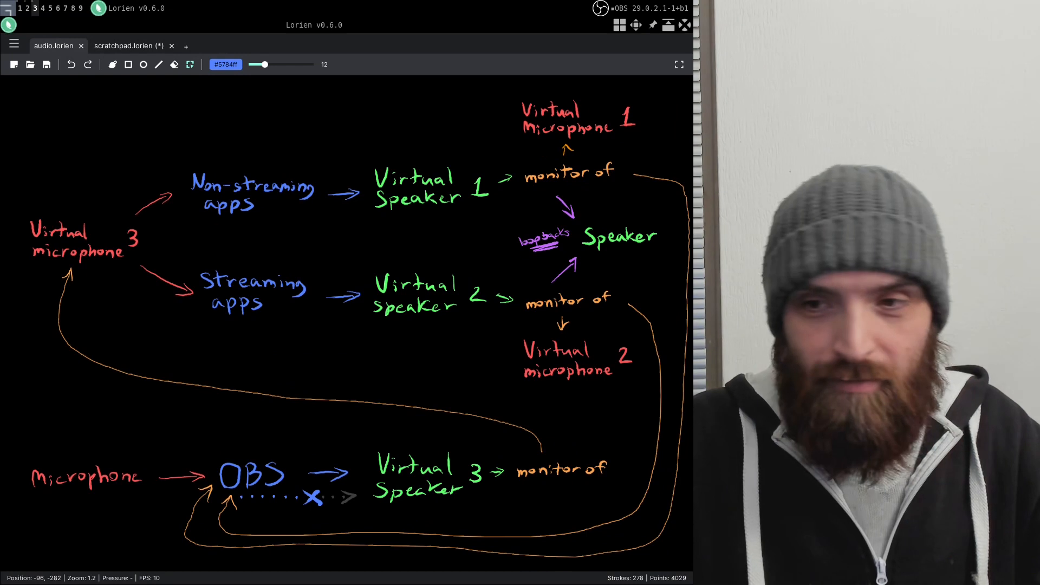